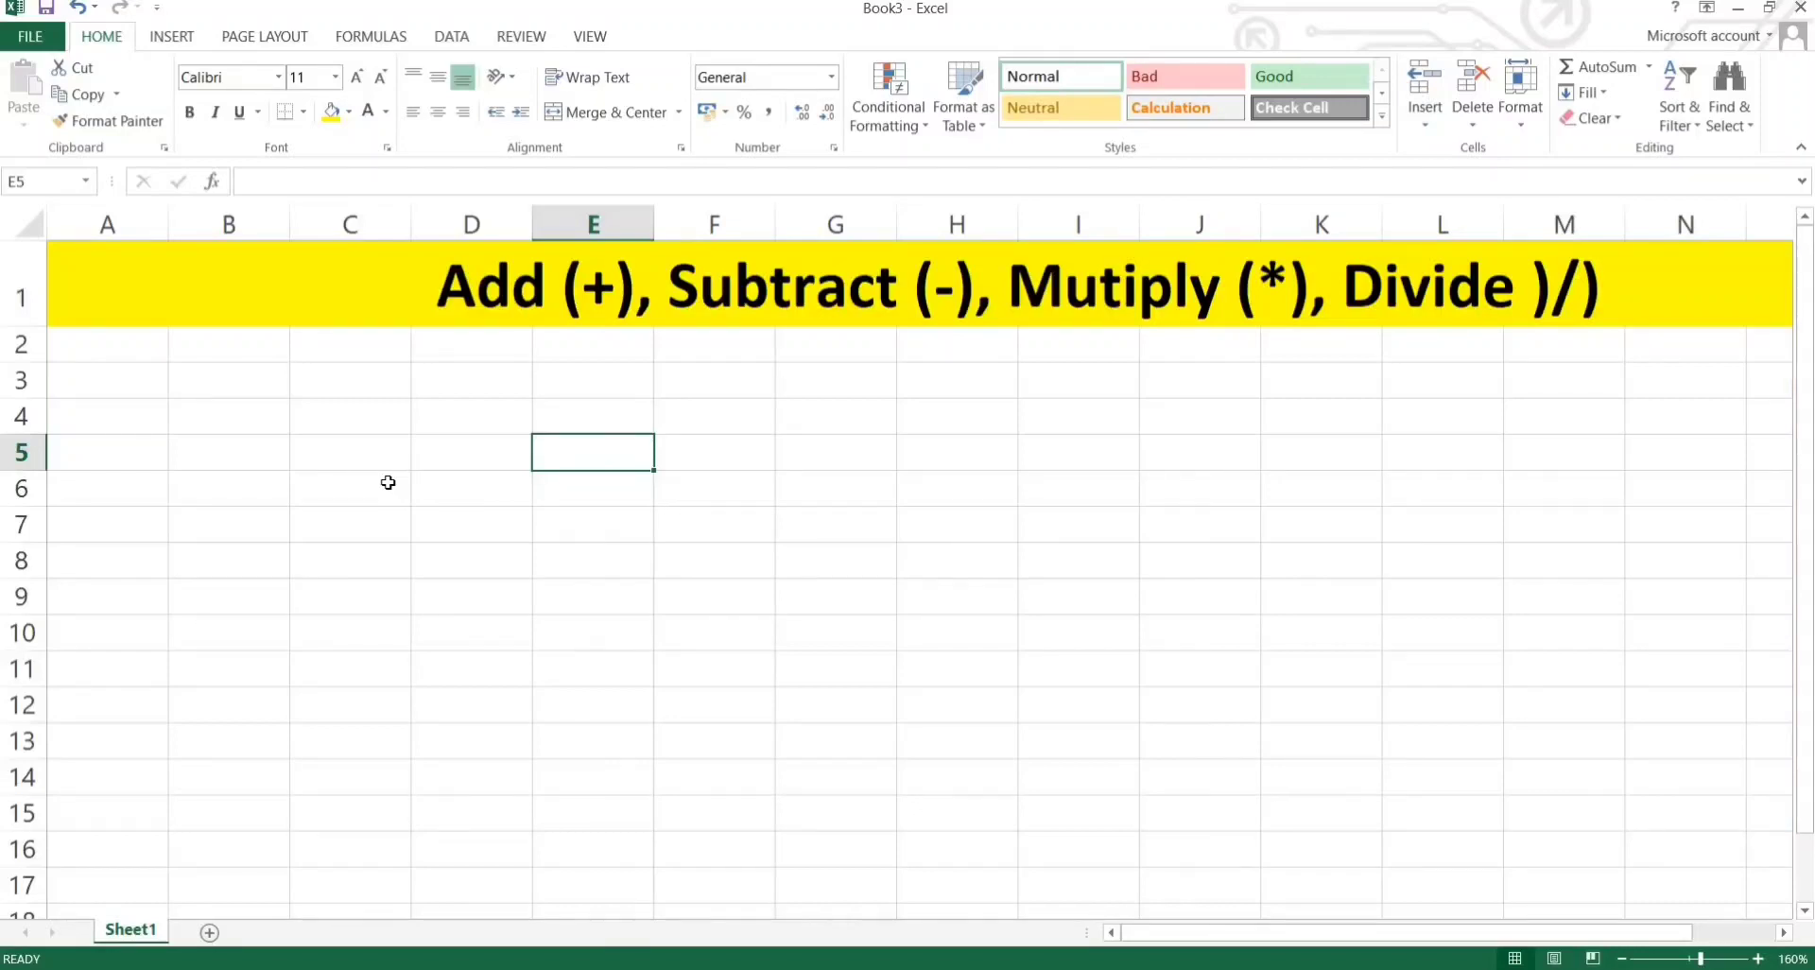
# - Move through cells A3, B3, C3 and nearby rows to get oriented on the sheet
pyautogui.click(335, 488)
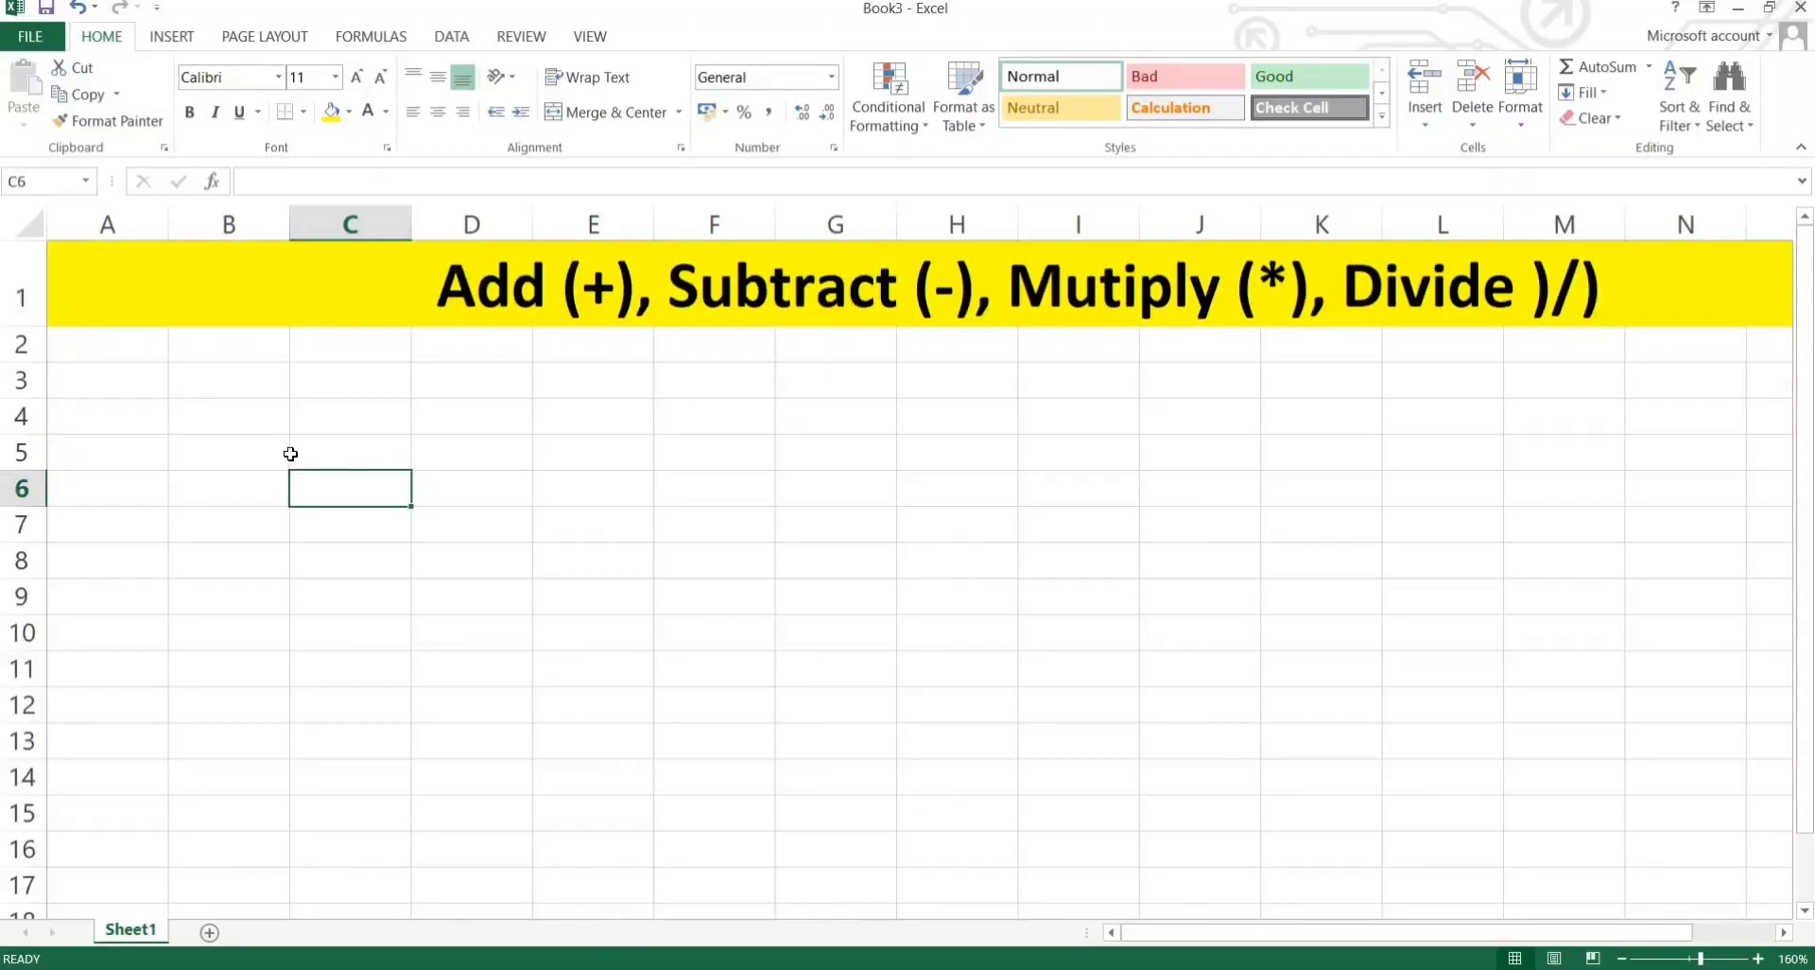
pyautogui.click(260, 409)
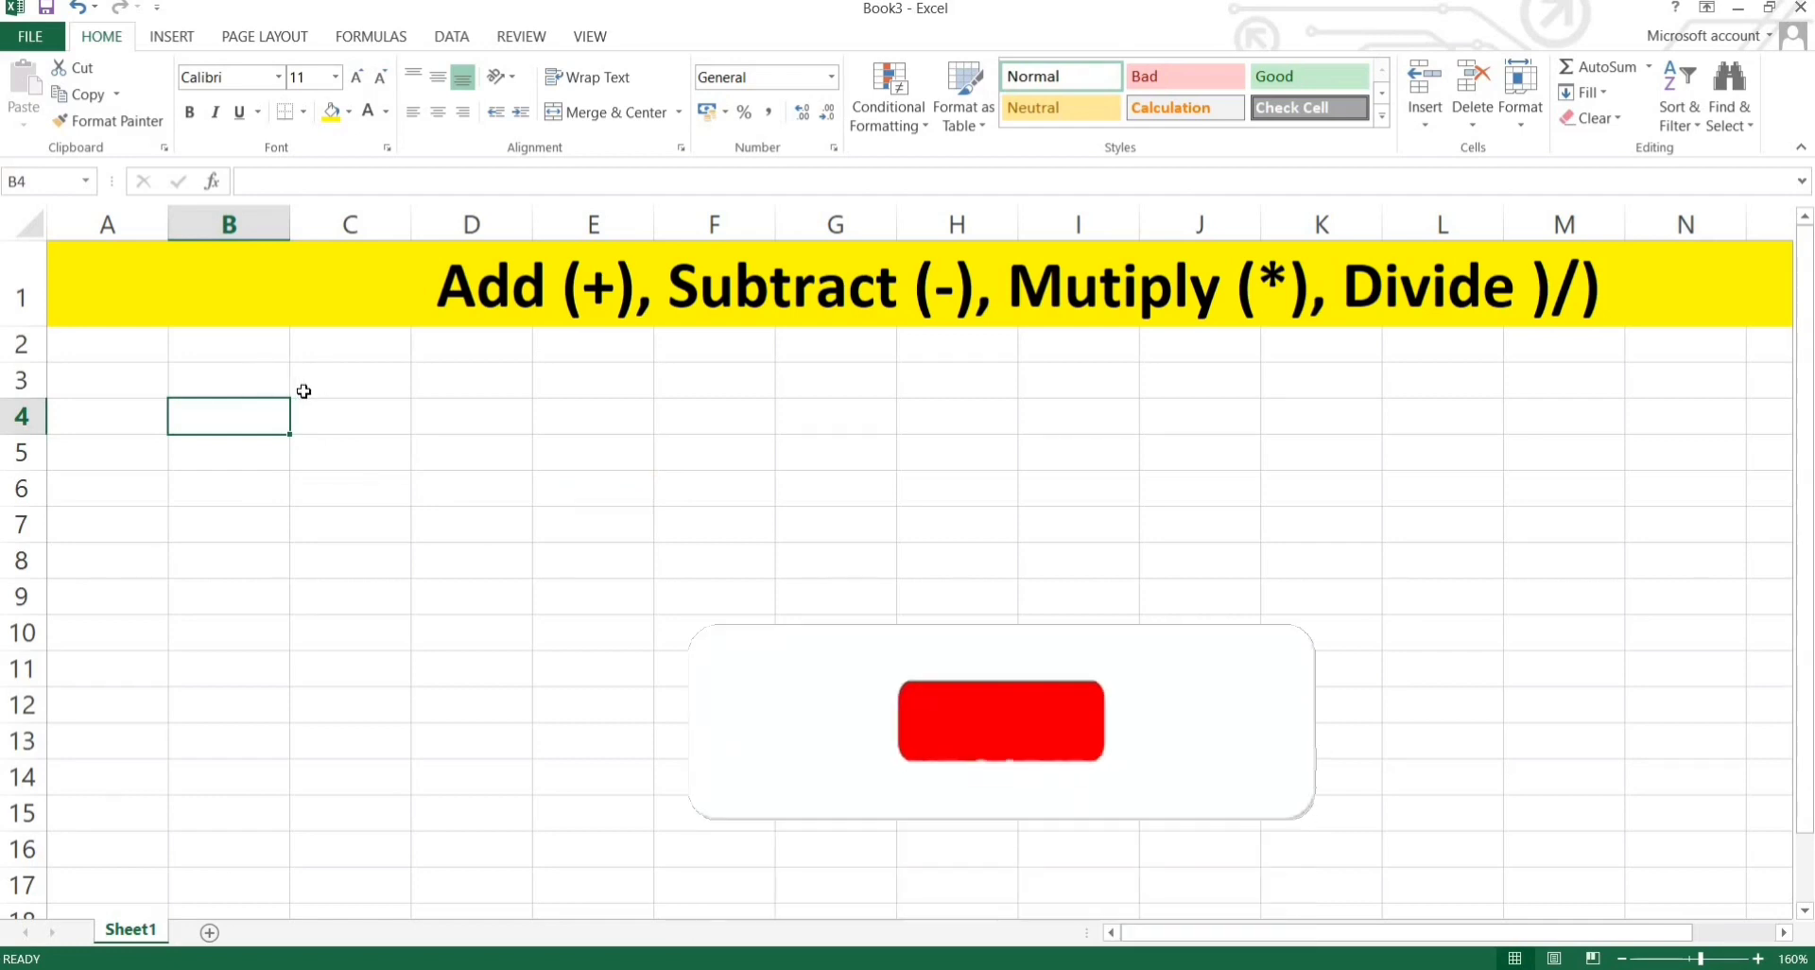
pyautogui.click(309, 420)
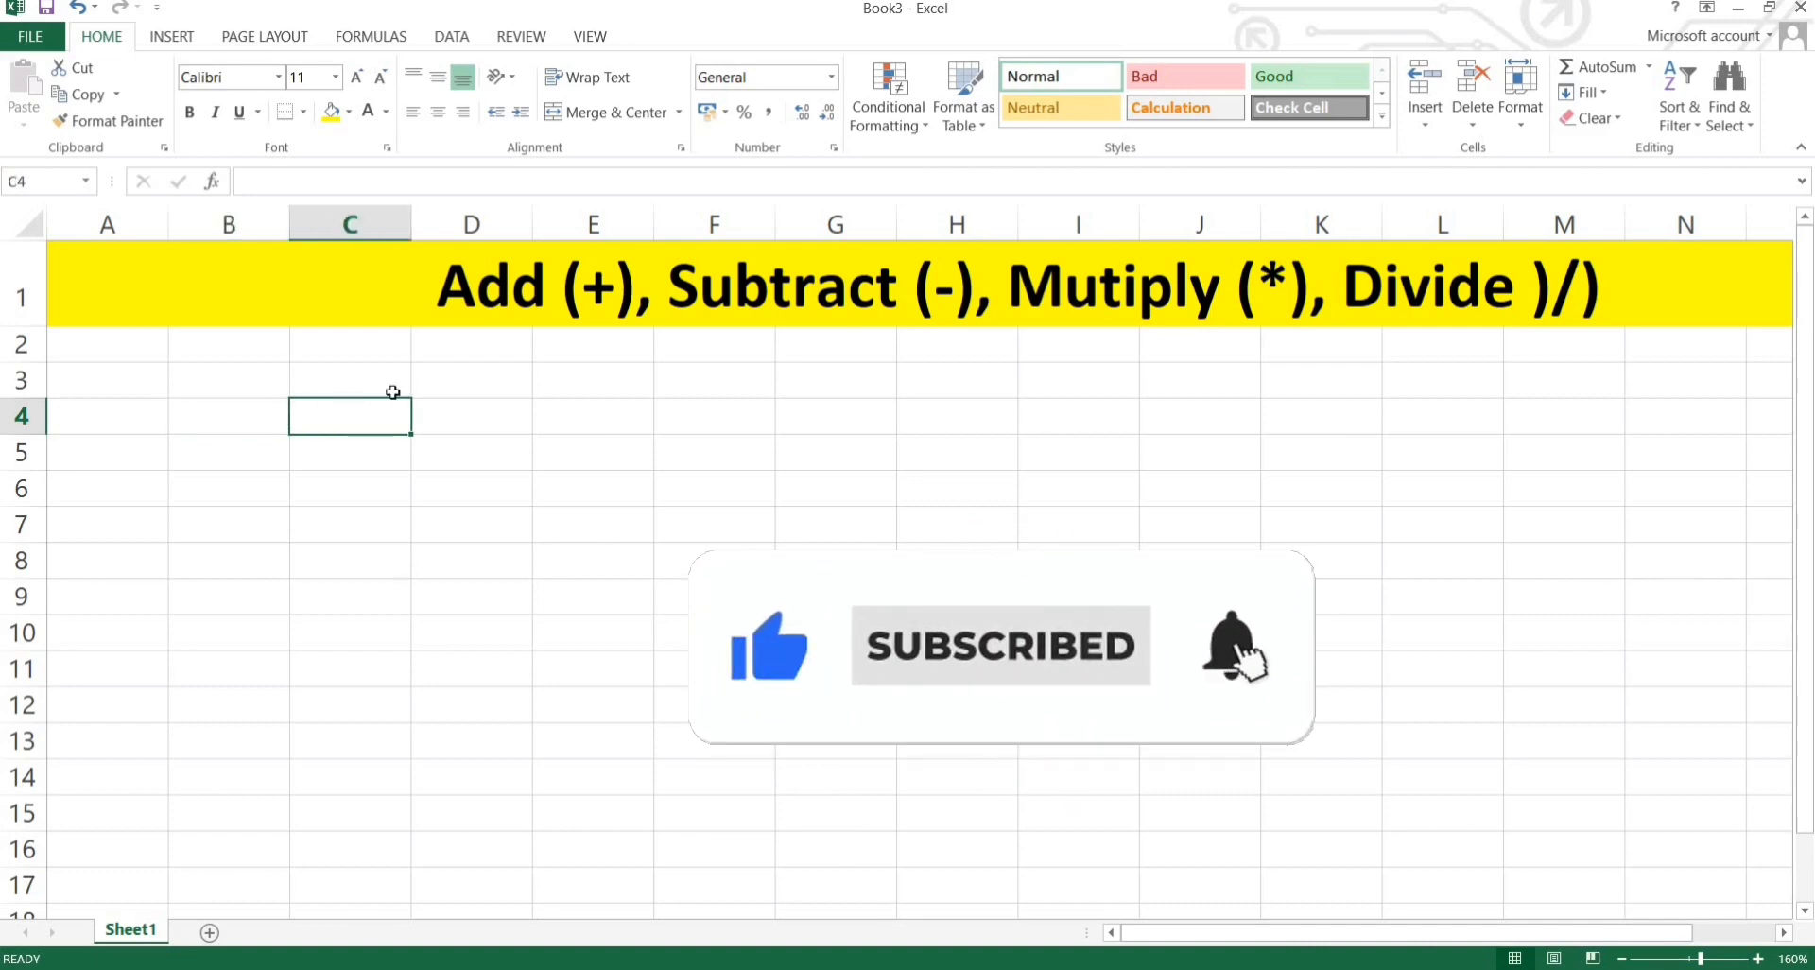
pyautogui.click(264, 378)
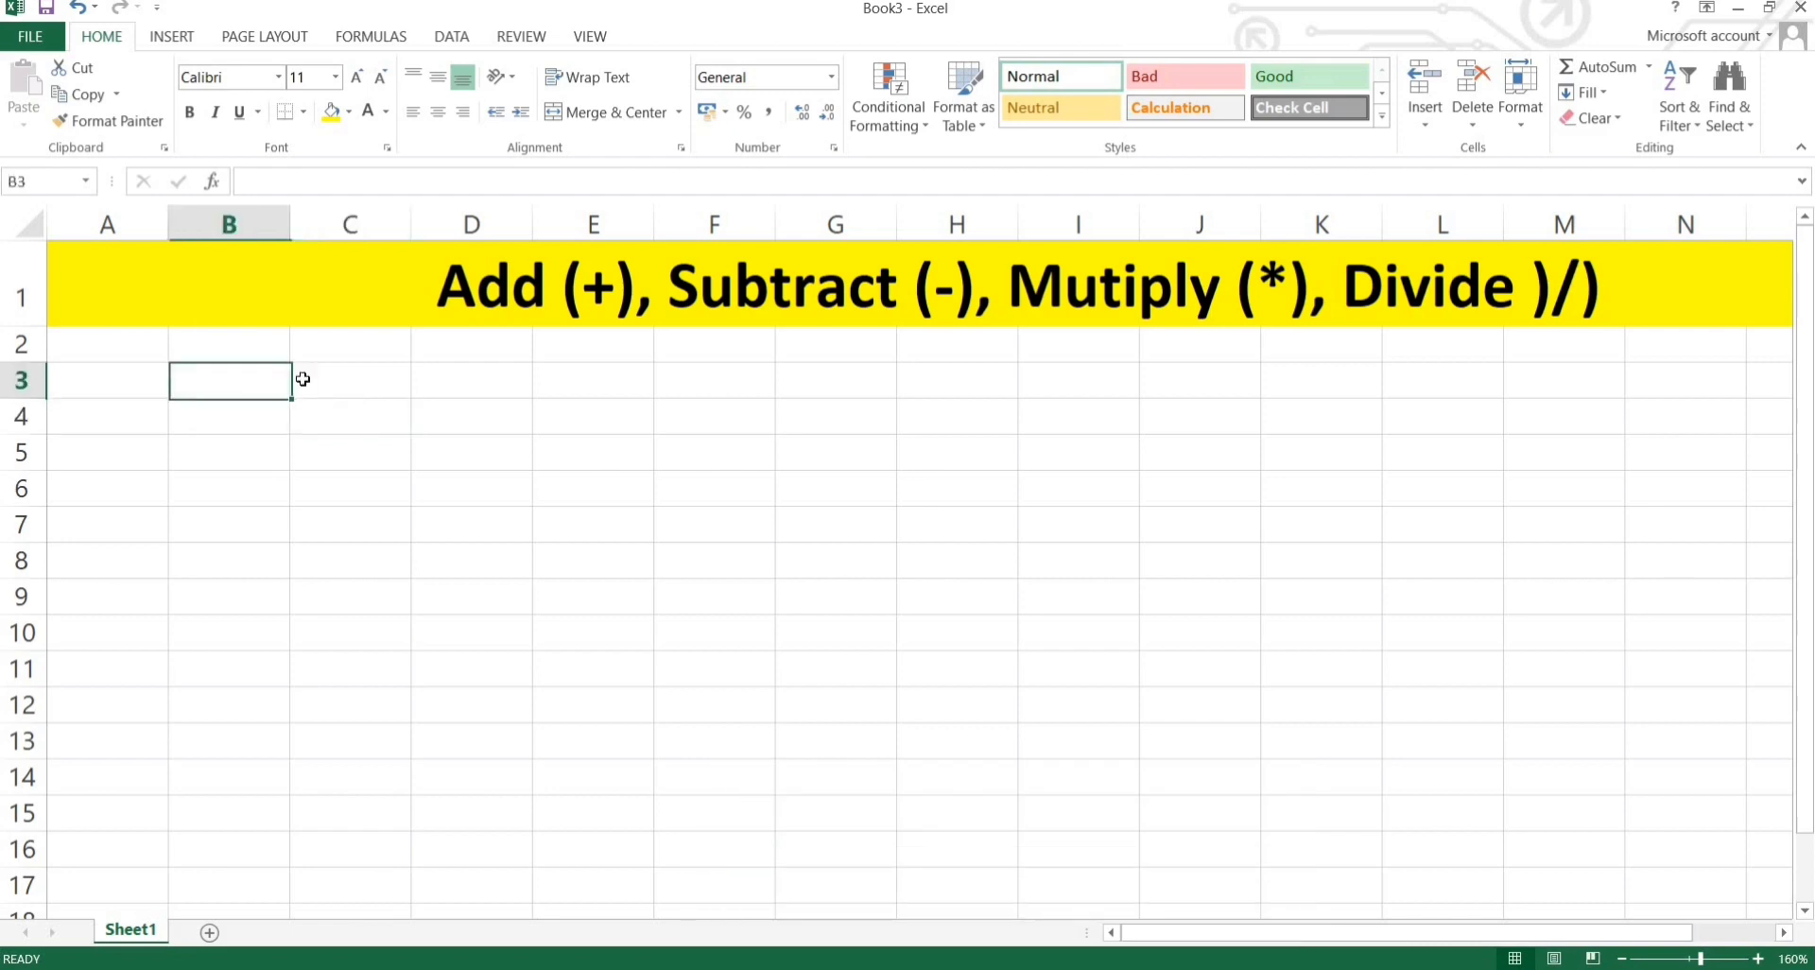
pyautogui.click(312, 381)
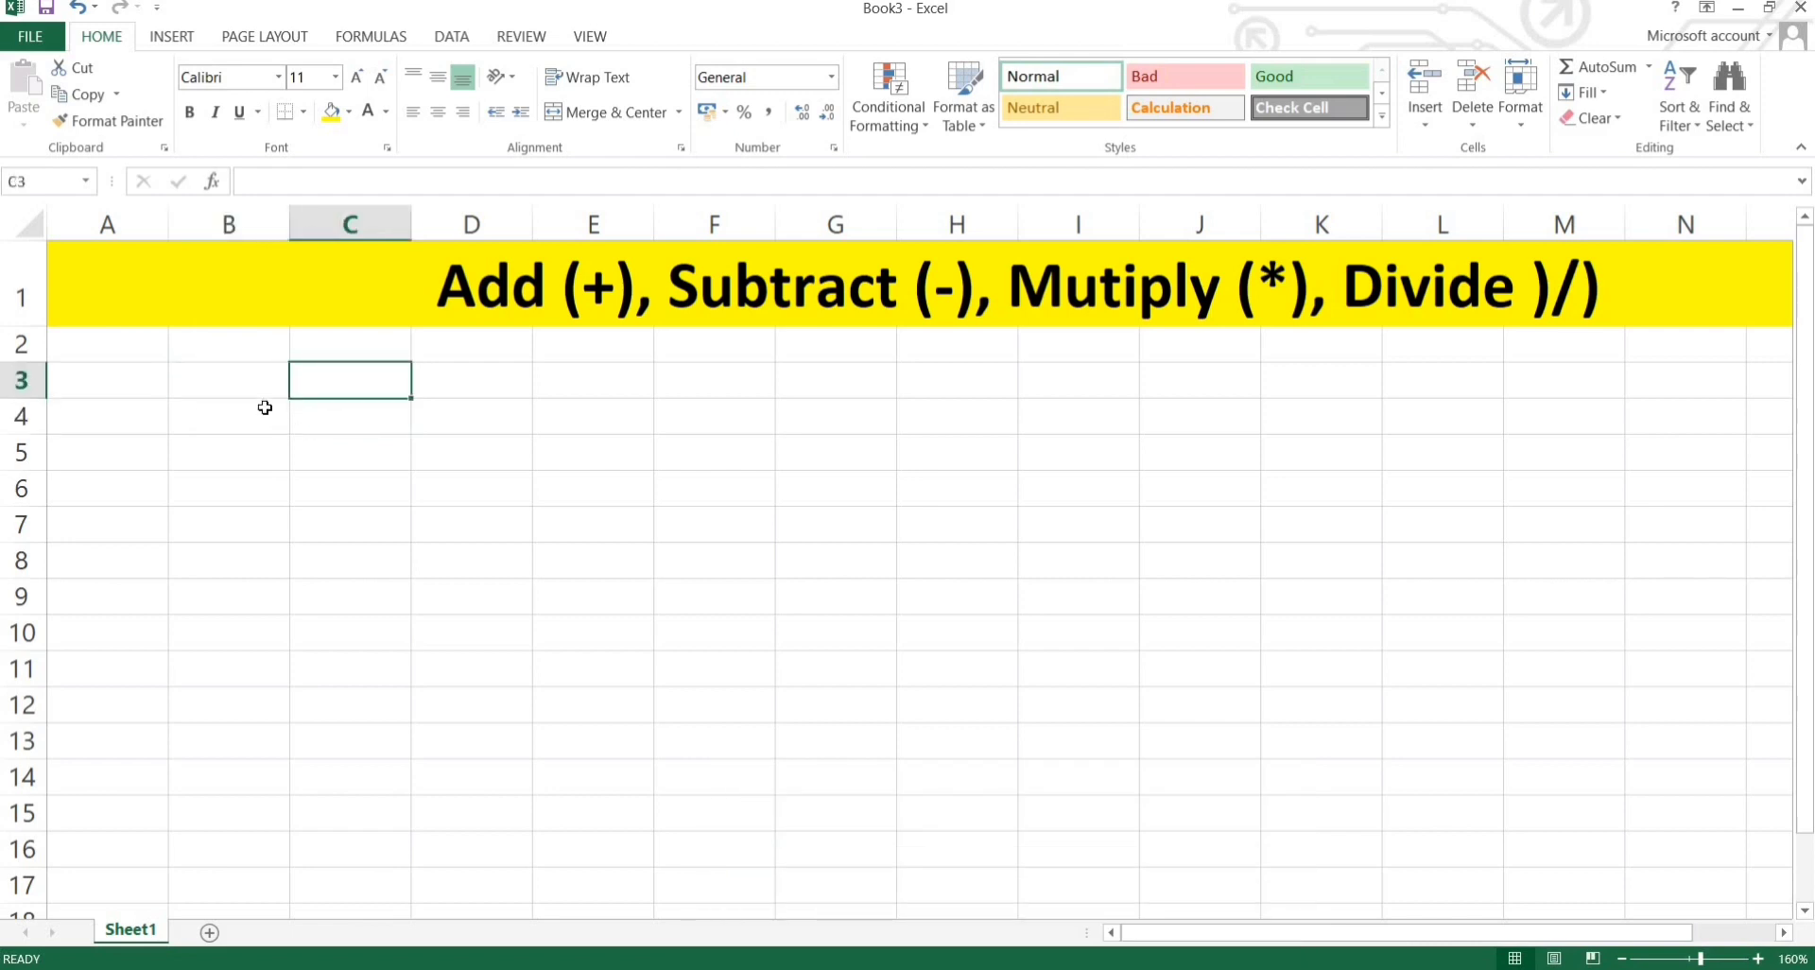
pyautogui.click(152, 378)
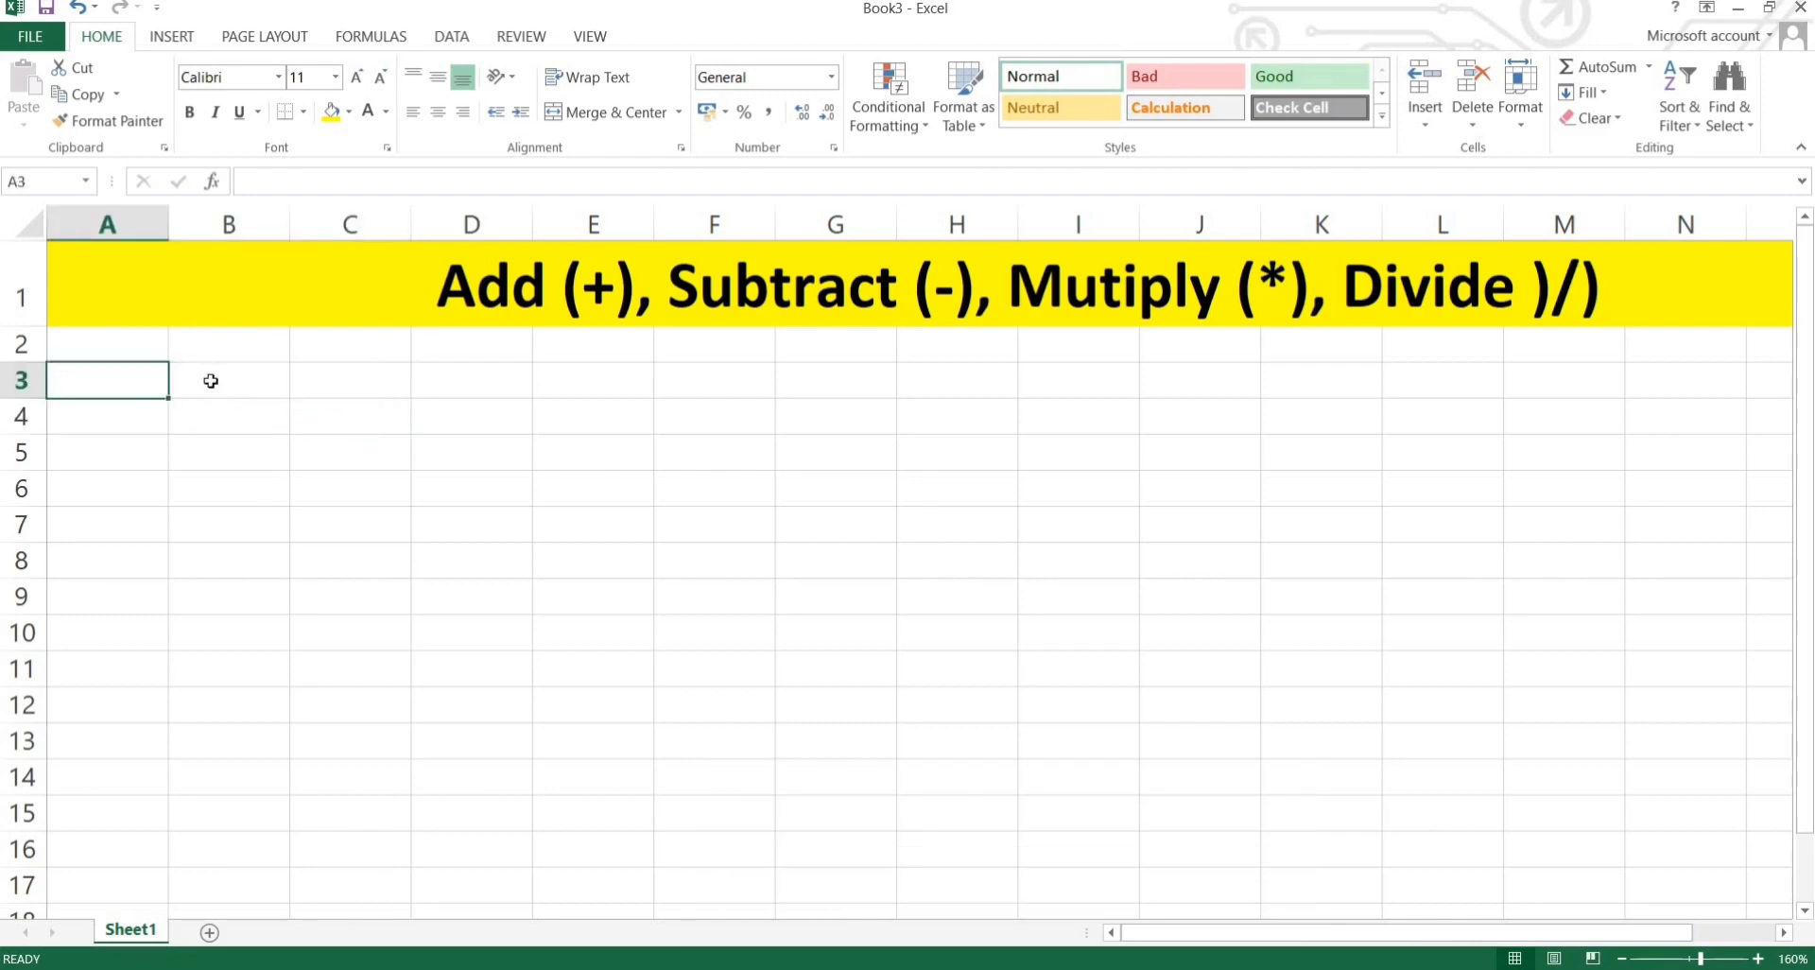
pyautogui.click(213, 379)
pyautogui.click(338, 381)
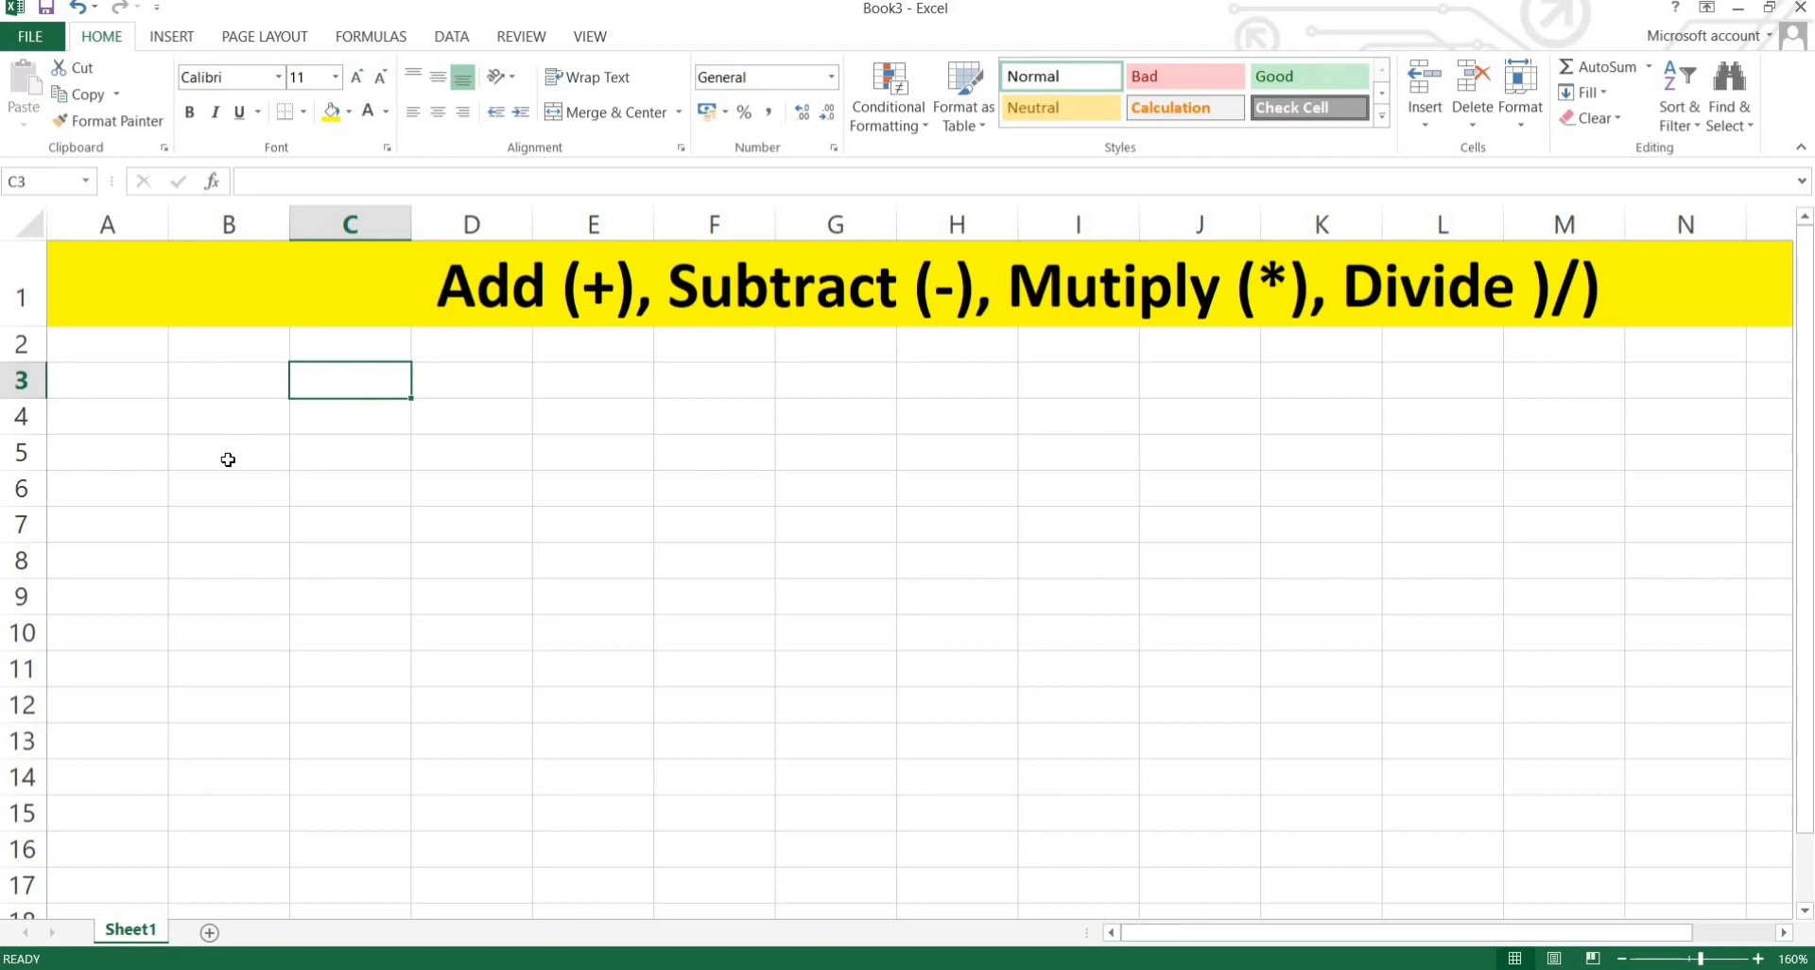
pyautogui.click(247, 459)
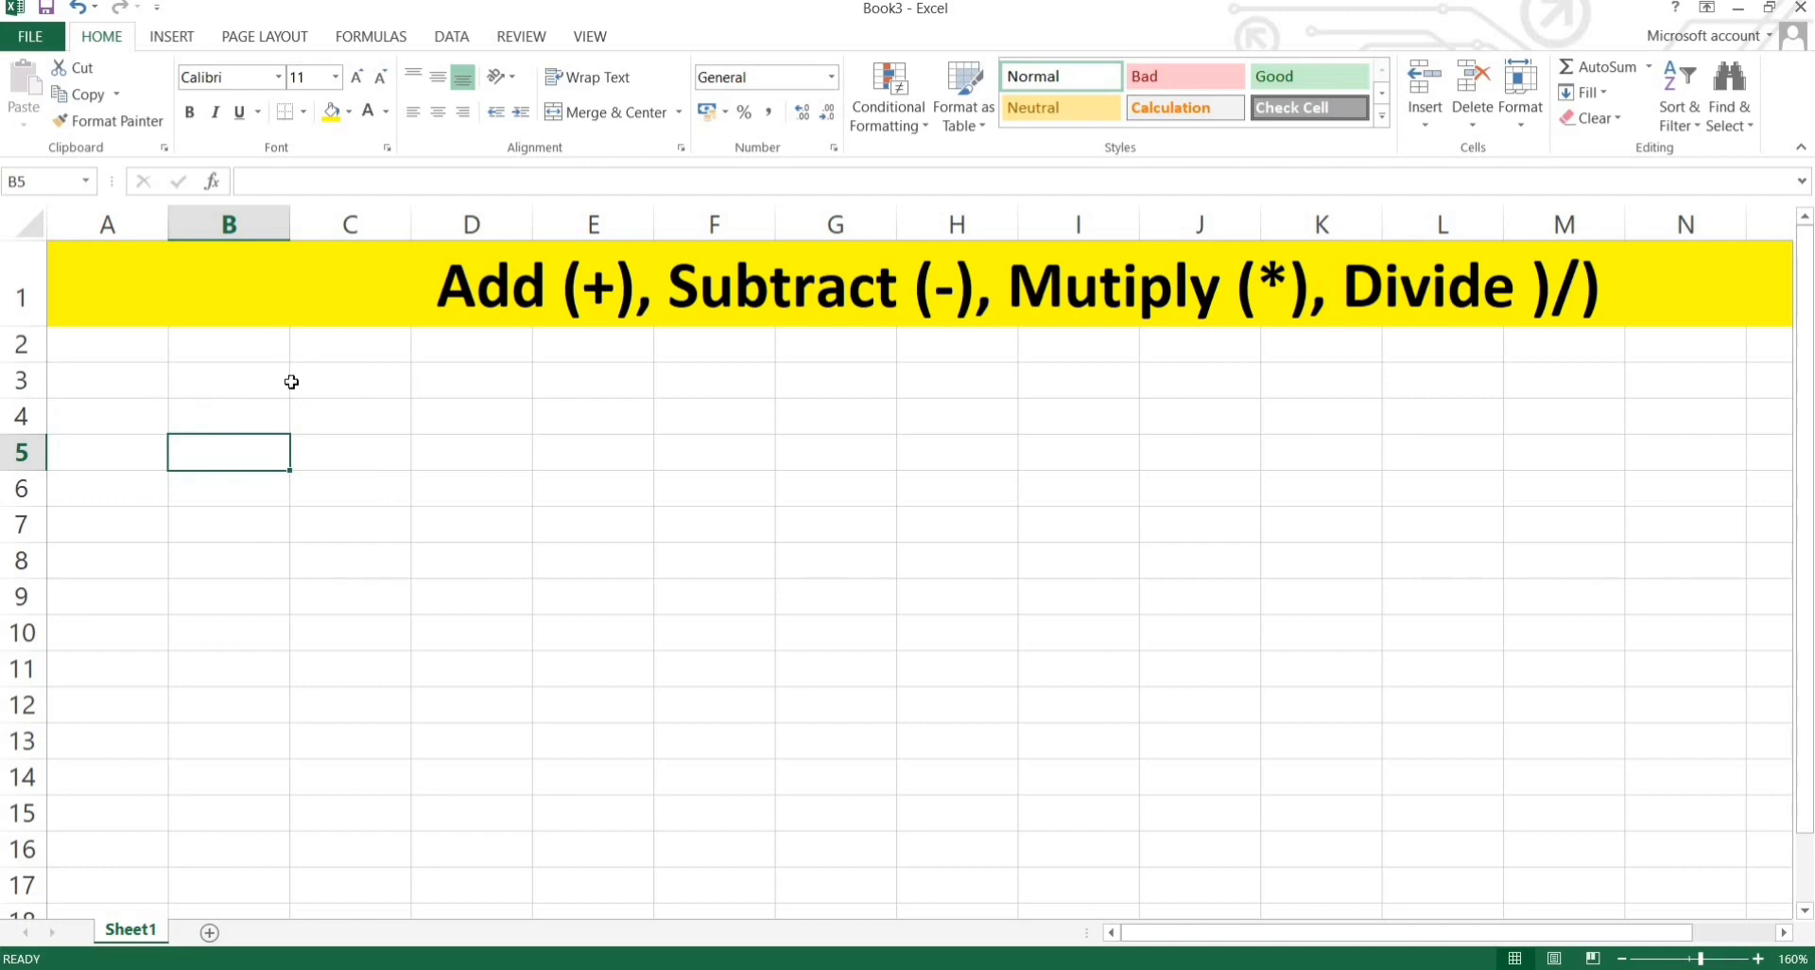
pyautogui.click(320, 378)
pyautogui.click(139, 378)
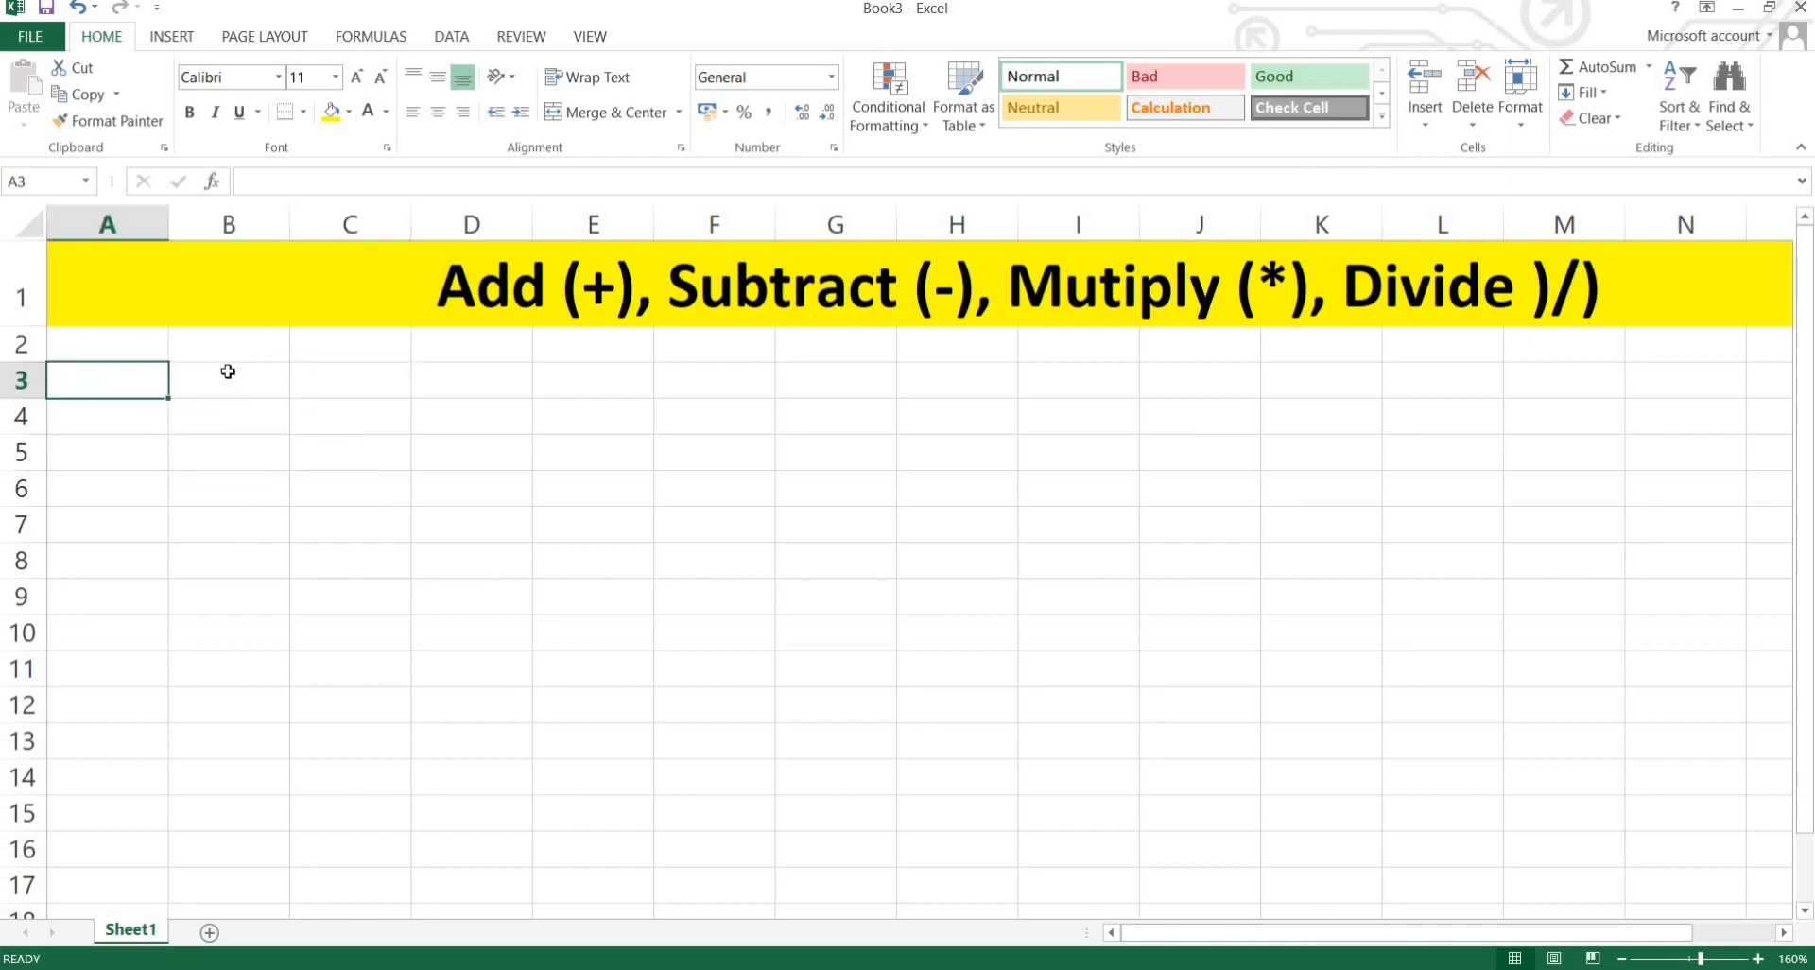
pyautogui.click(238, 376)
pyautogui.click(336, 378)
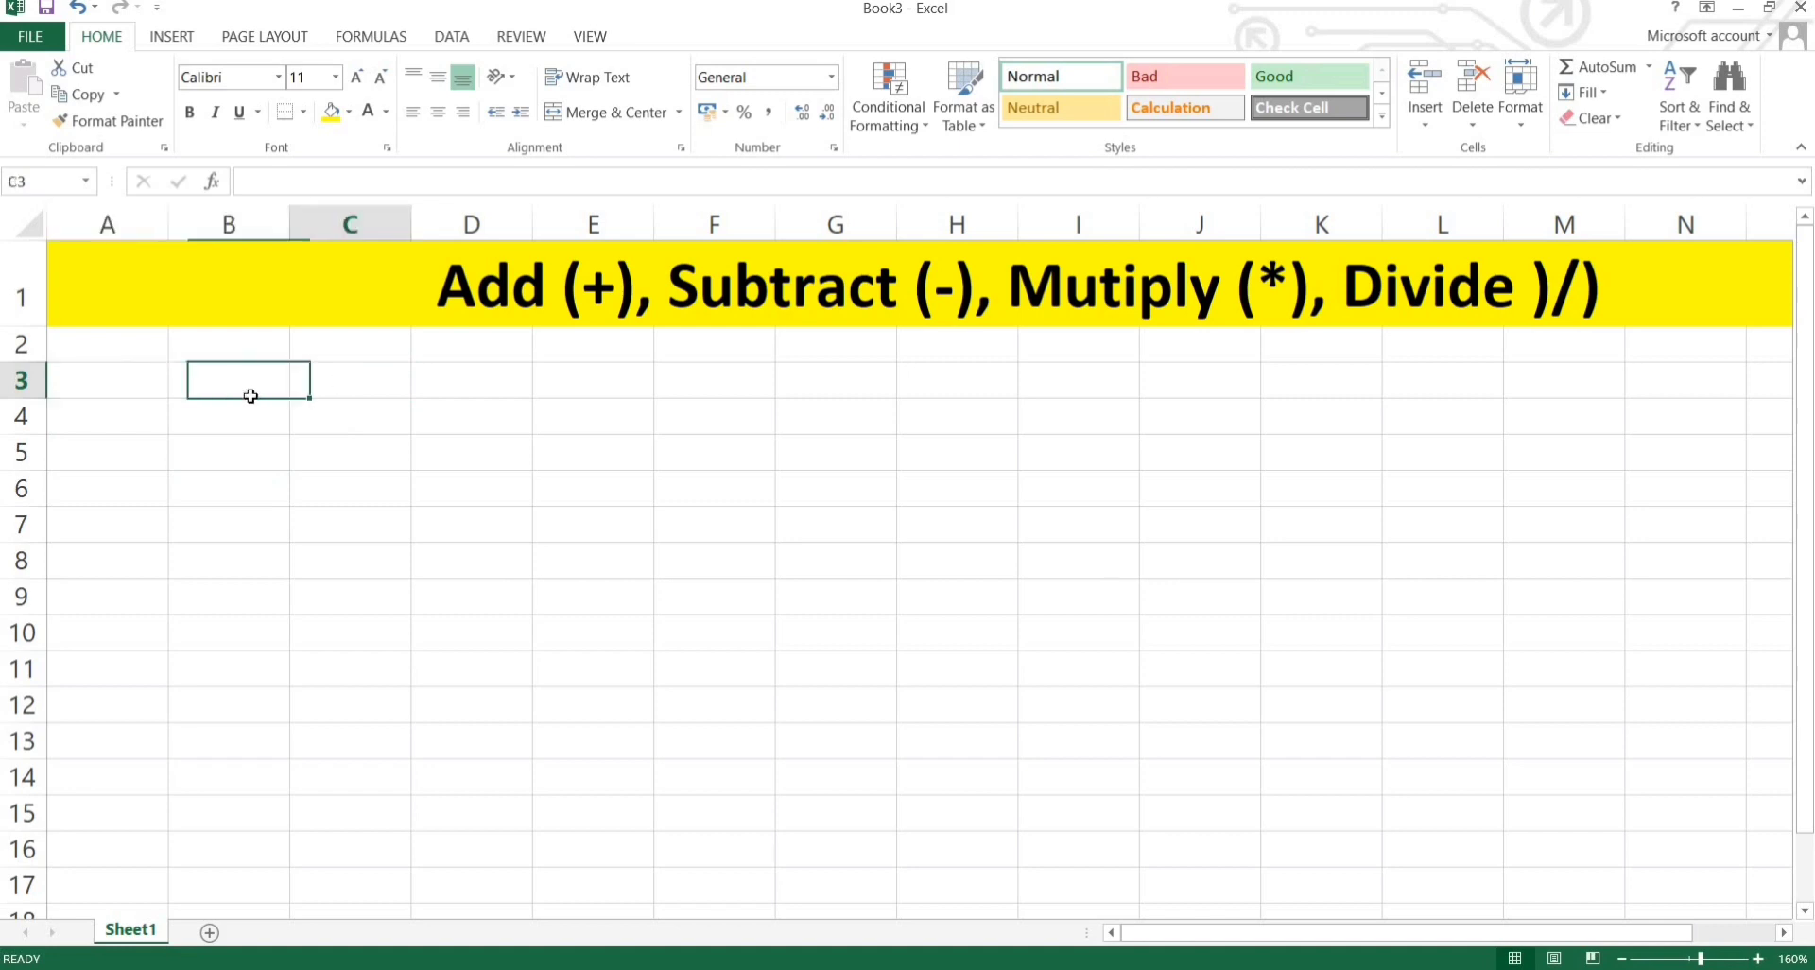
pyautogui.click(130, 387)
pyautogui.click(208, 380)
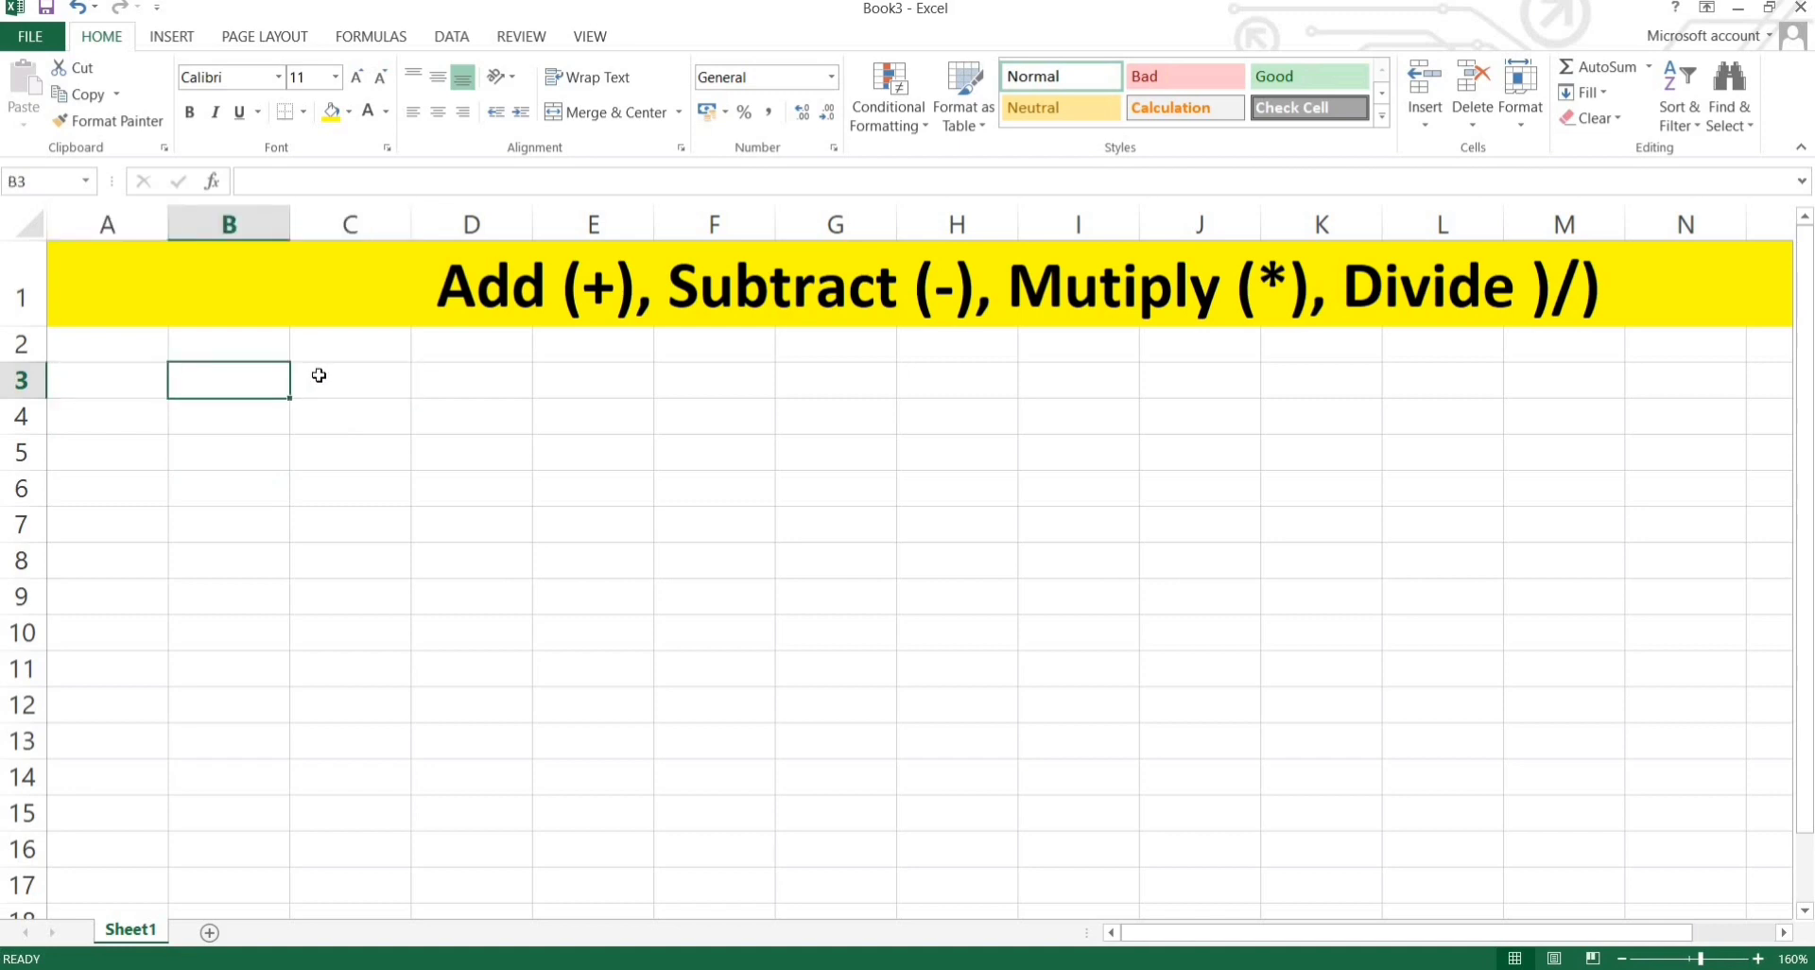
pyautogui.click(319, 377)
# - Enter 15 in A3 and 20 in B3, then check both cells
pyautogui.click(116, 386)
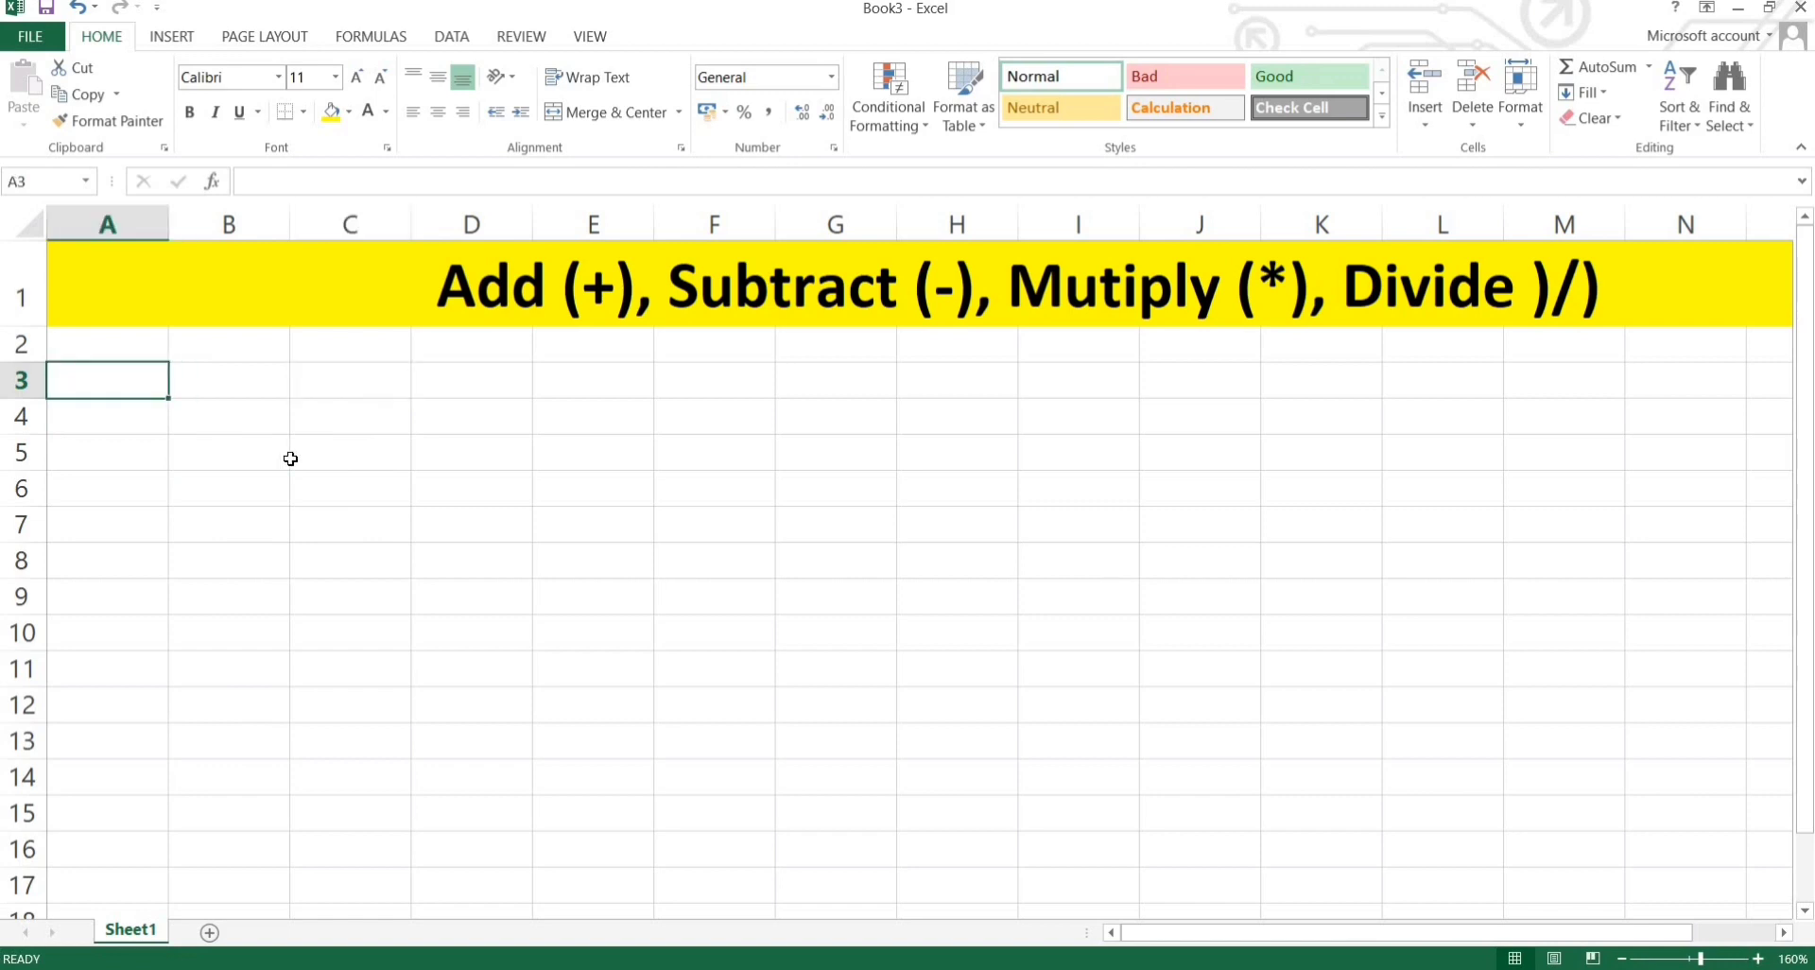
pyautogui.write('15')
pyautogui.press('Tab')
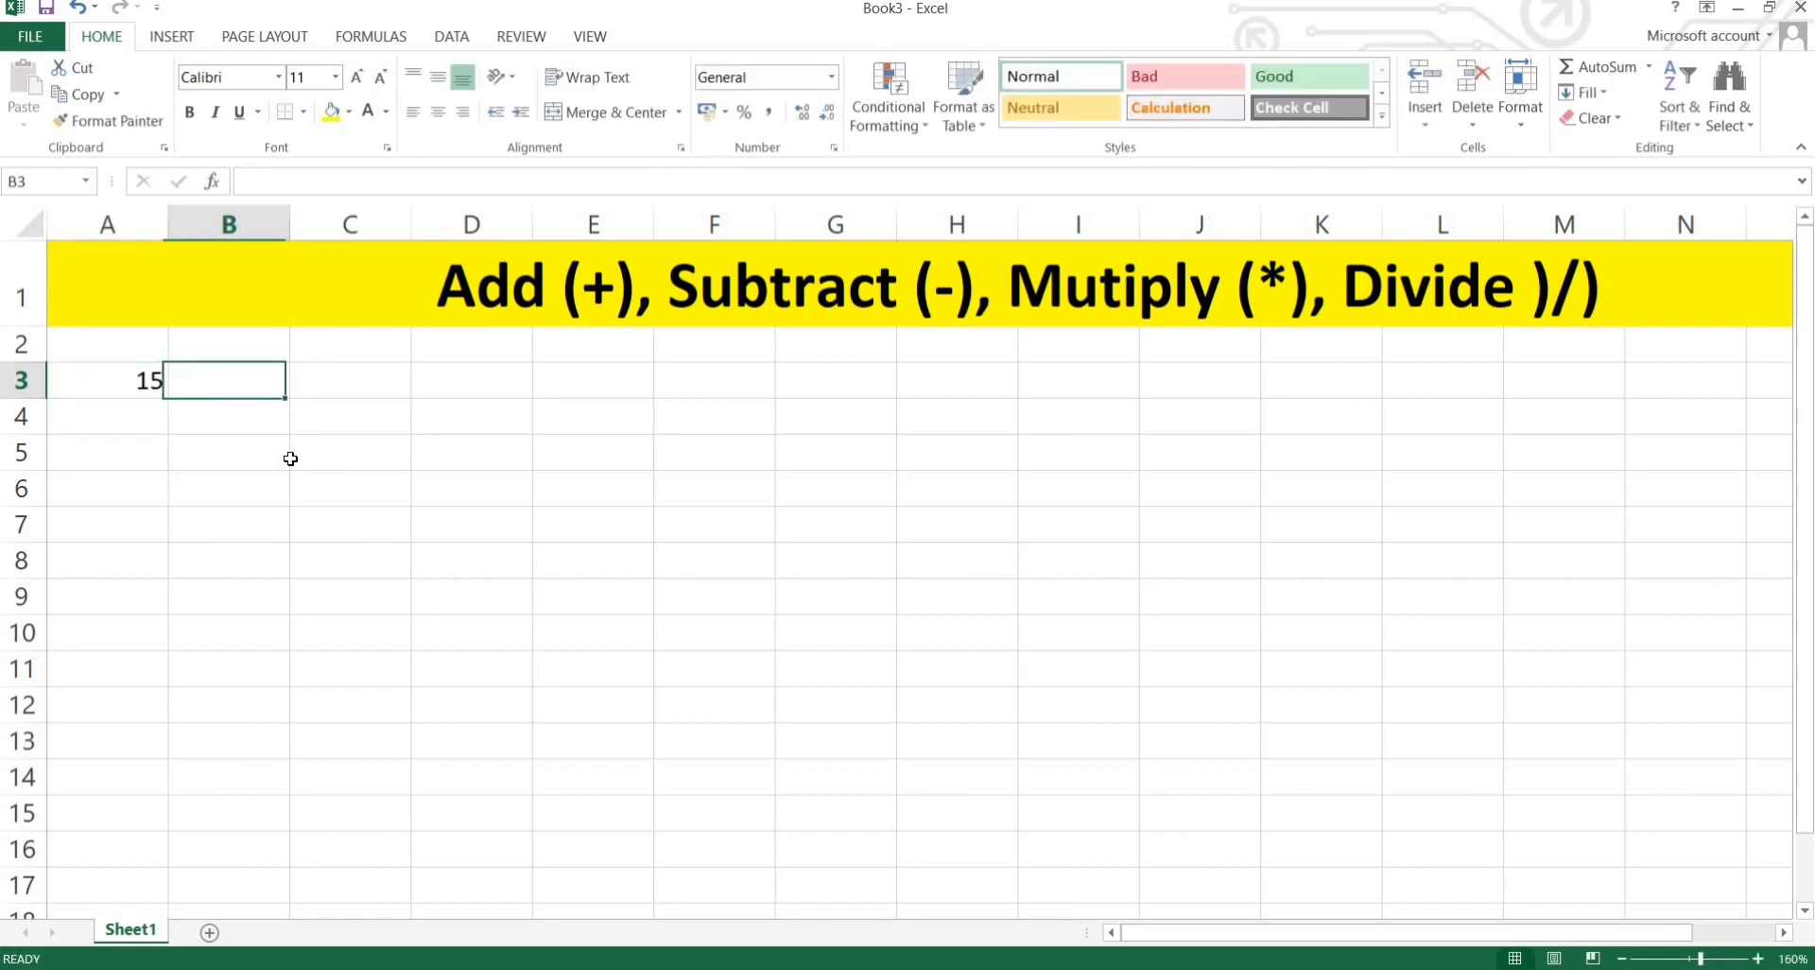
pyautogui.write('20')
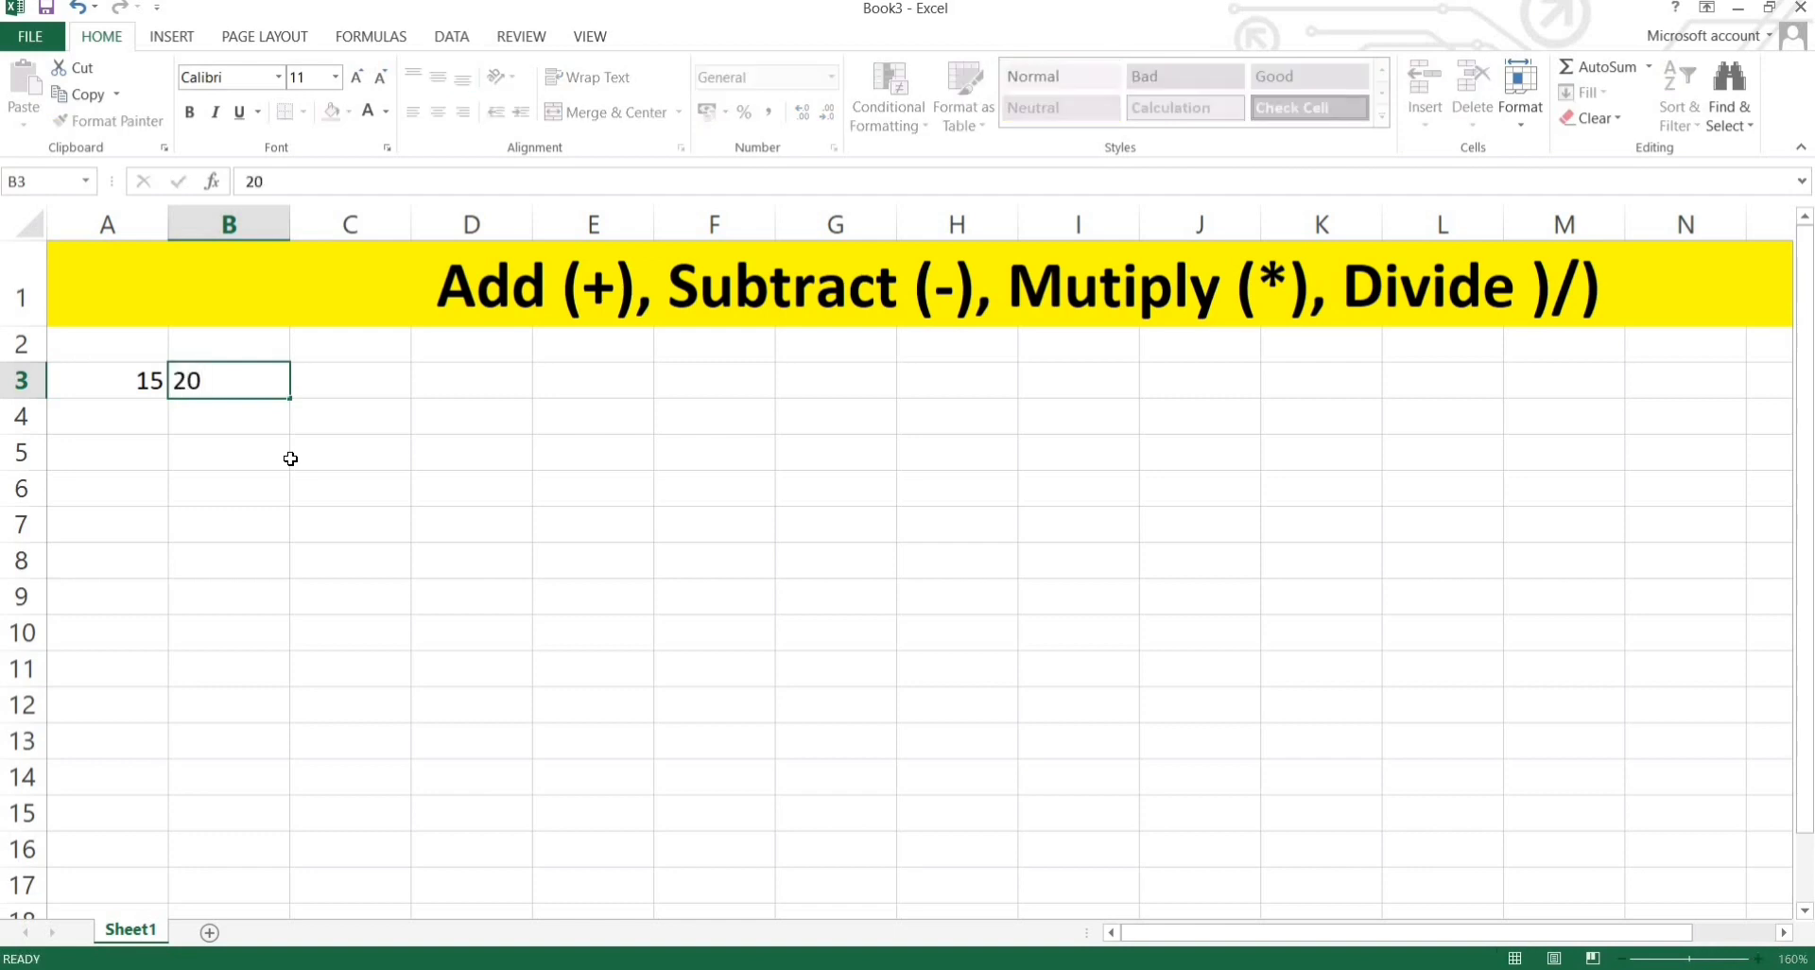
pyautogui.press('Tab')
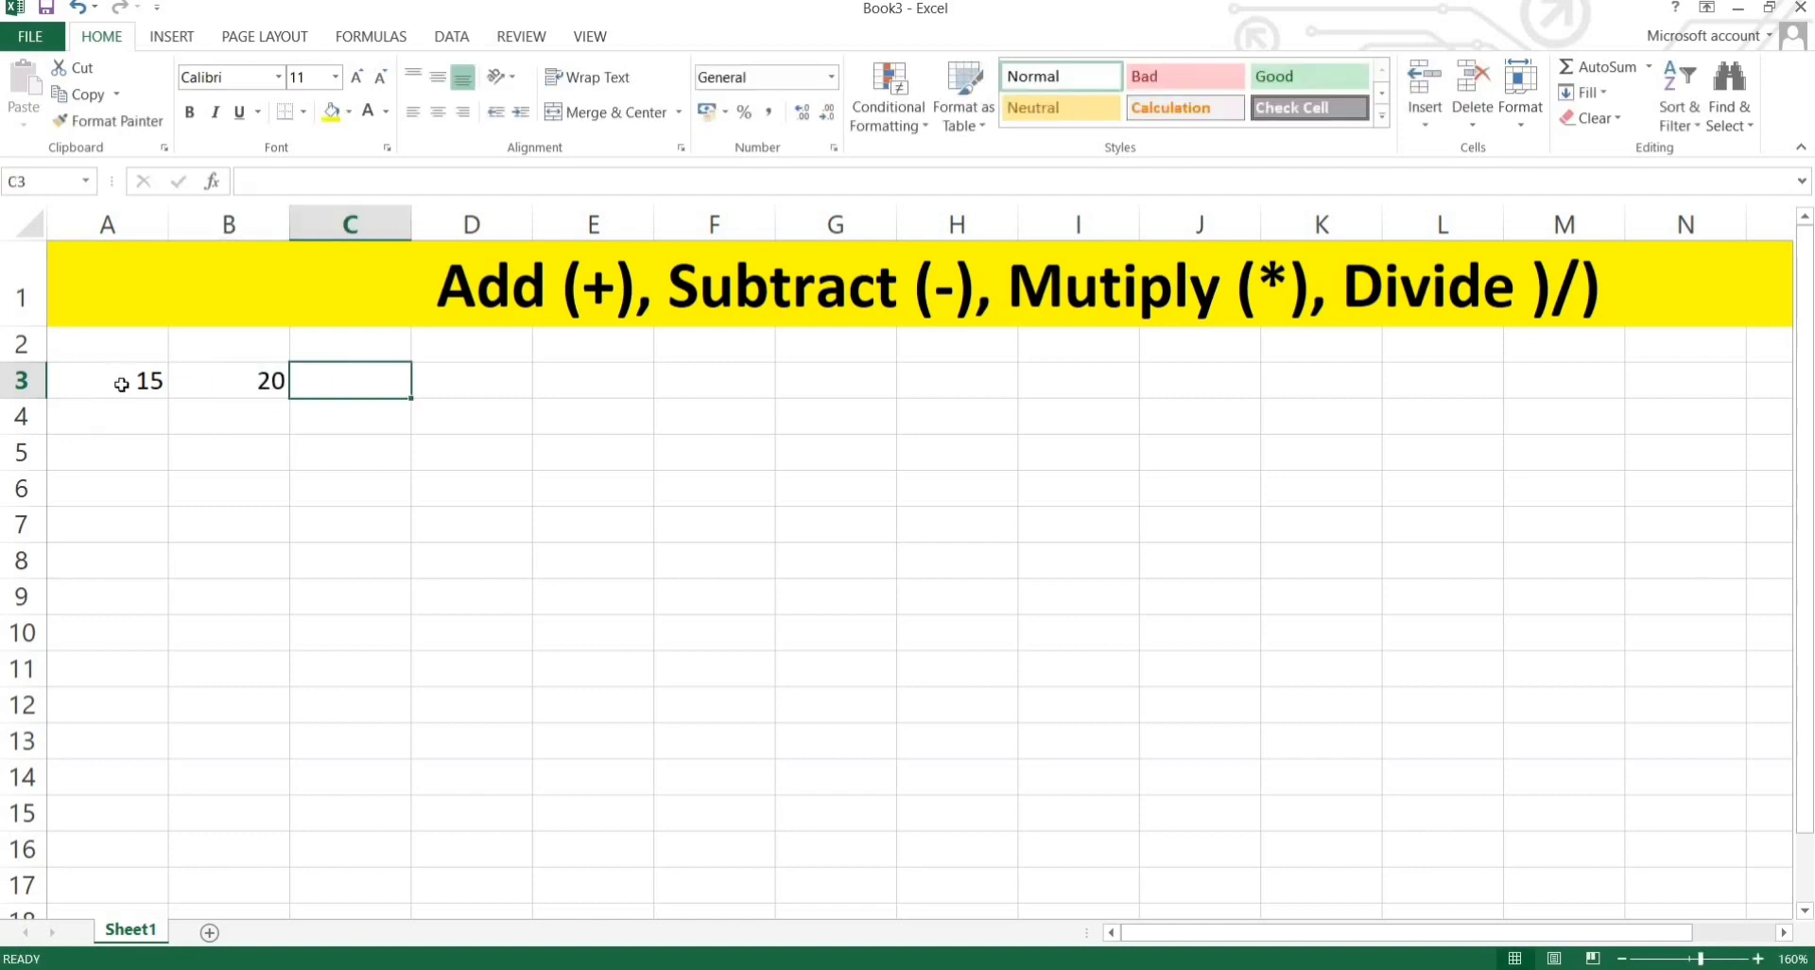
pyautogui.click(121, 384)
pyautogui.click(224, 378)
pyautogui.click(335, 382)
pyautogui.click(137, 381)
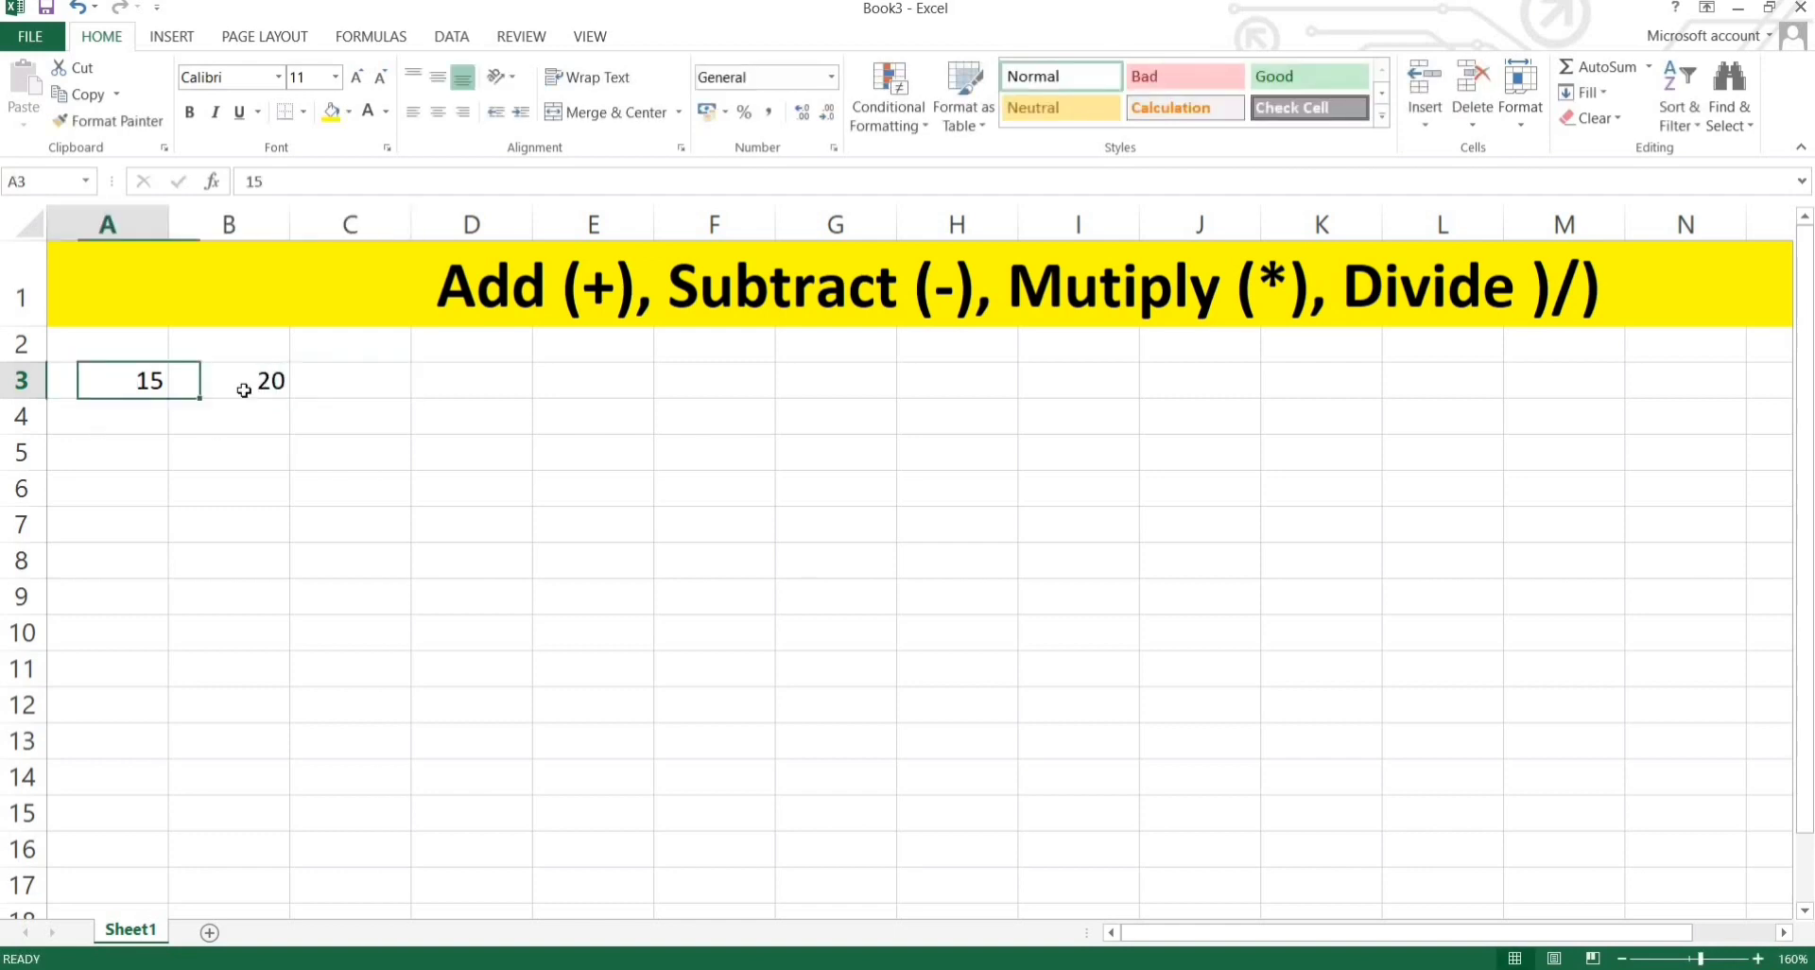
pyautogui.click(246, 388)
pyautogui.click(332, 385)
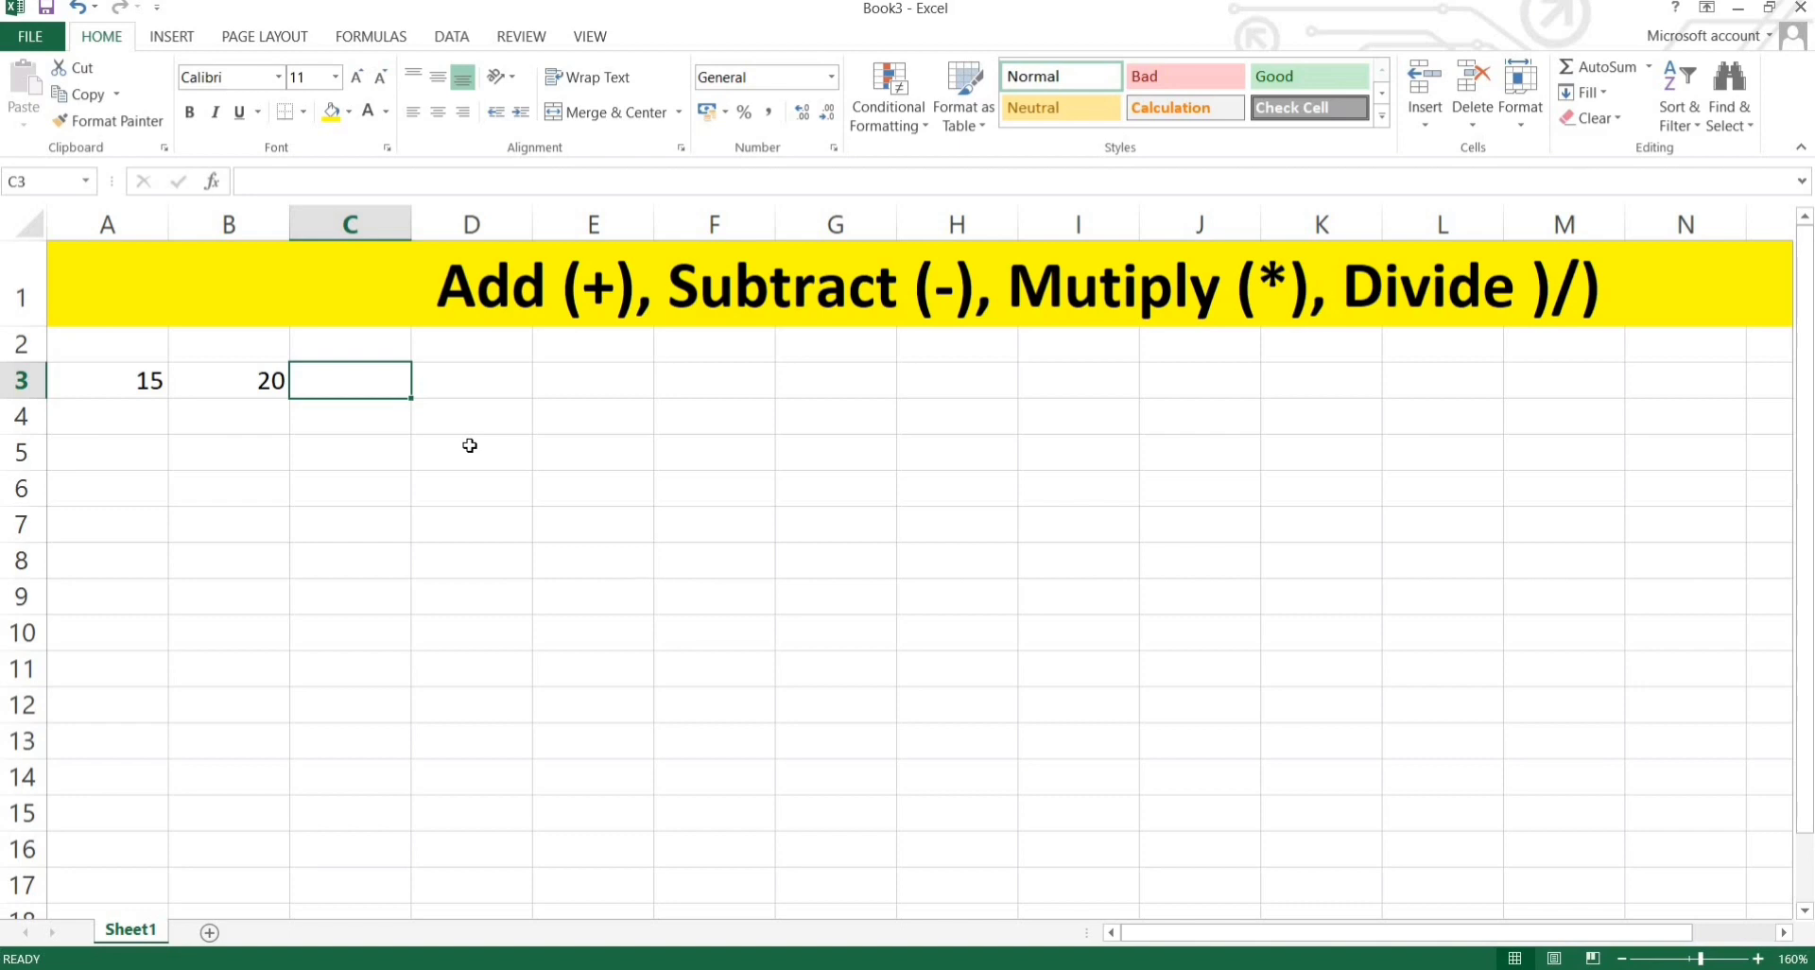
# - Build the formula =A3+B3 in C3 so it shows 35
pyautogui.write('=')
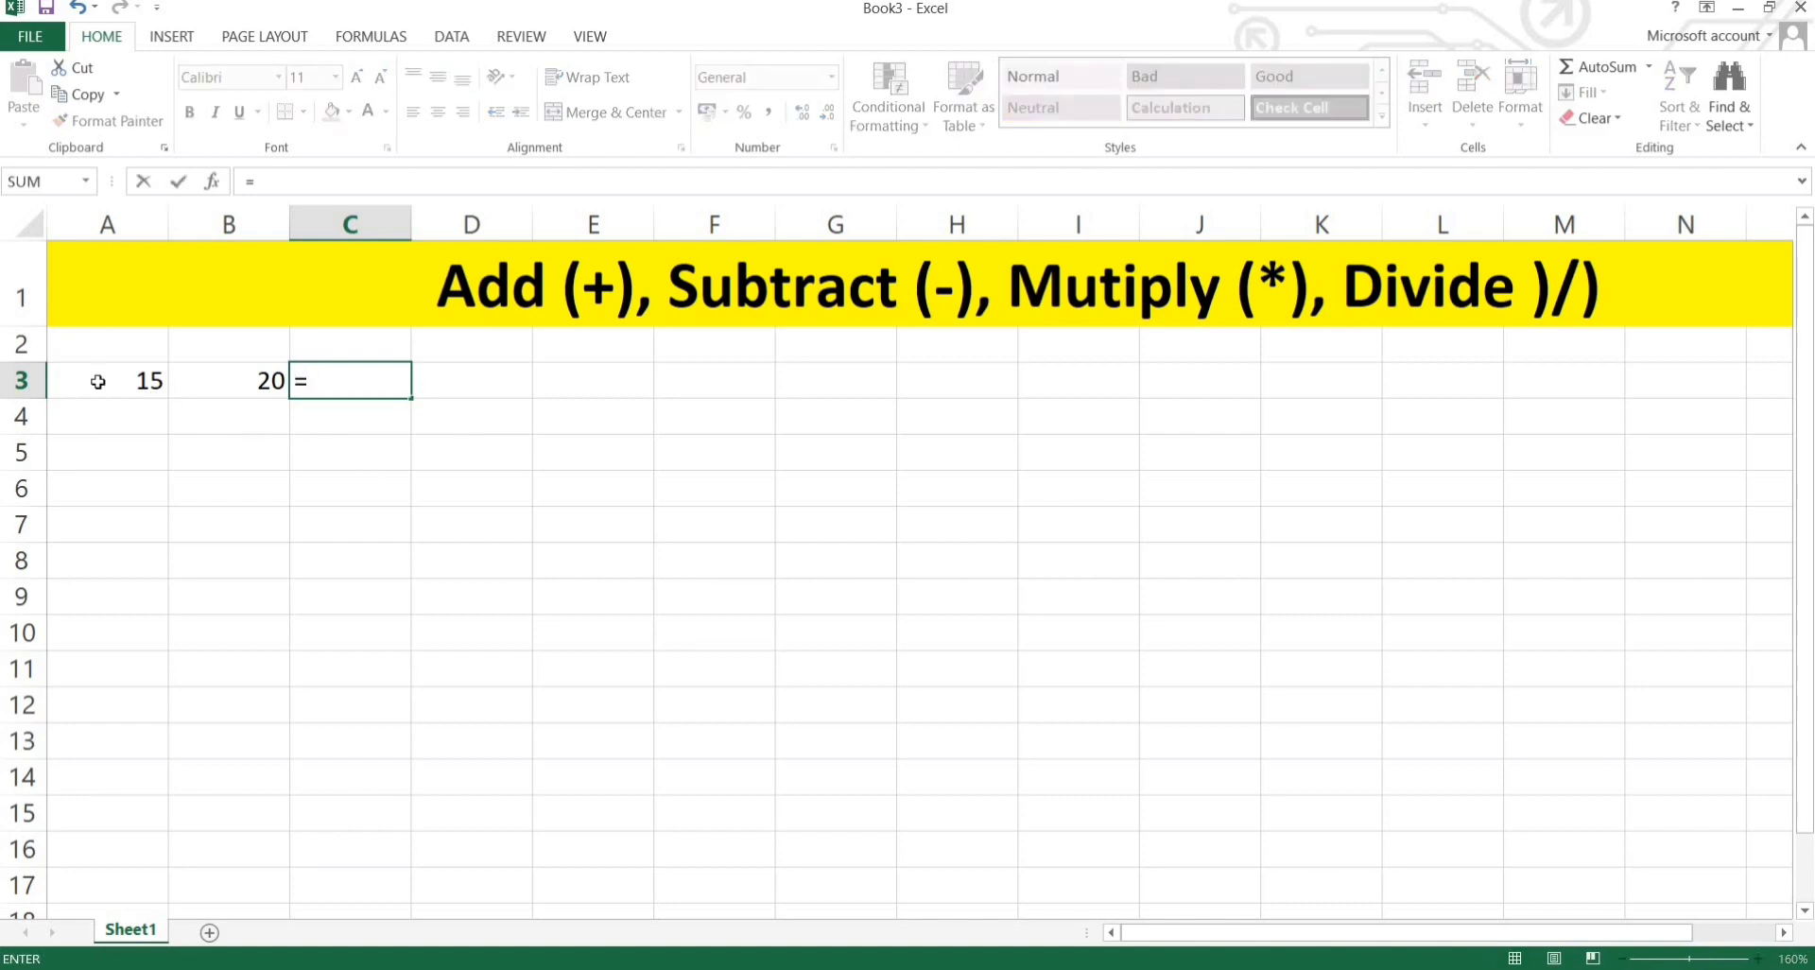
pyautogui.click(98, 381)
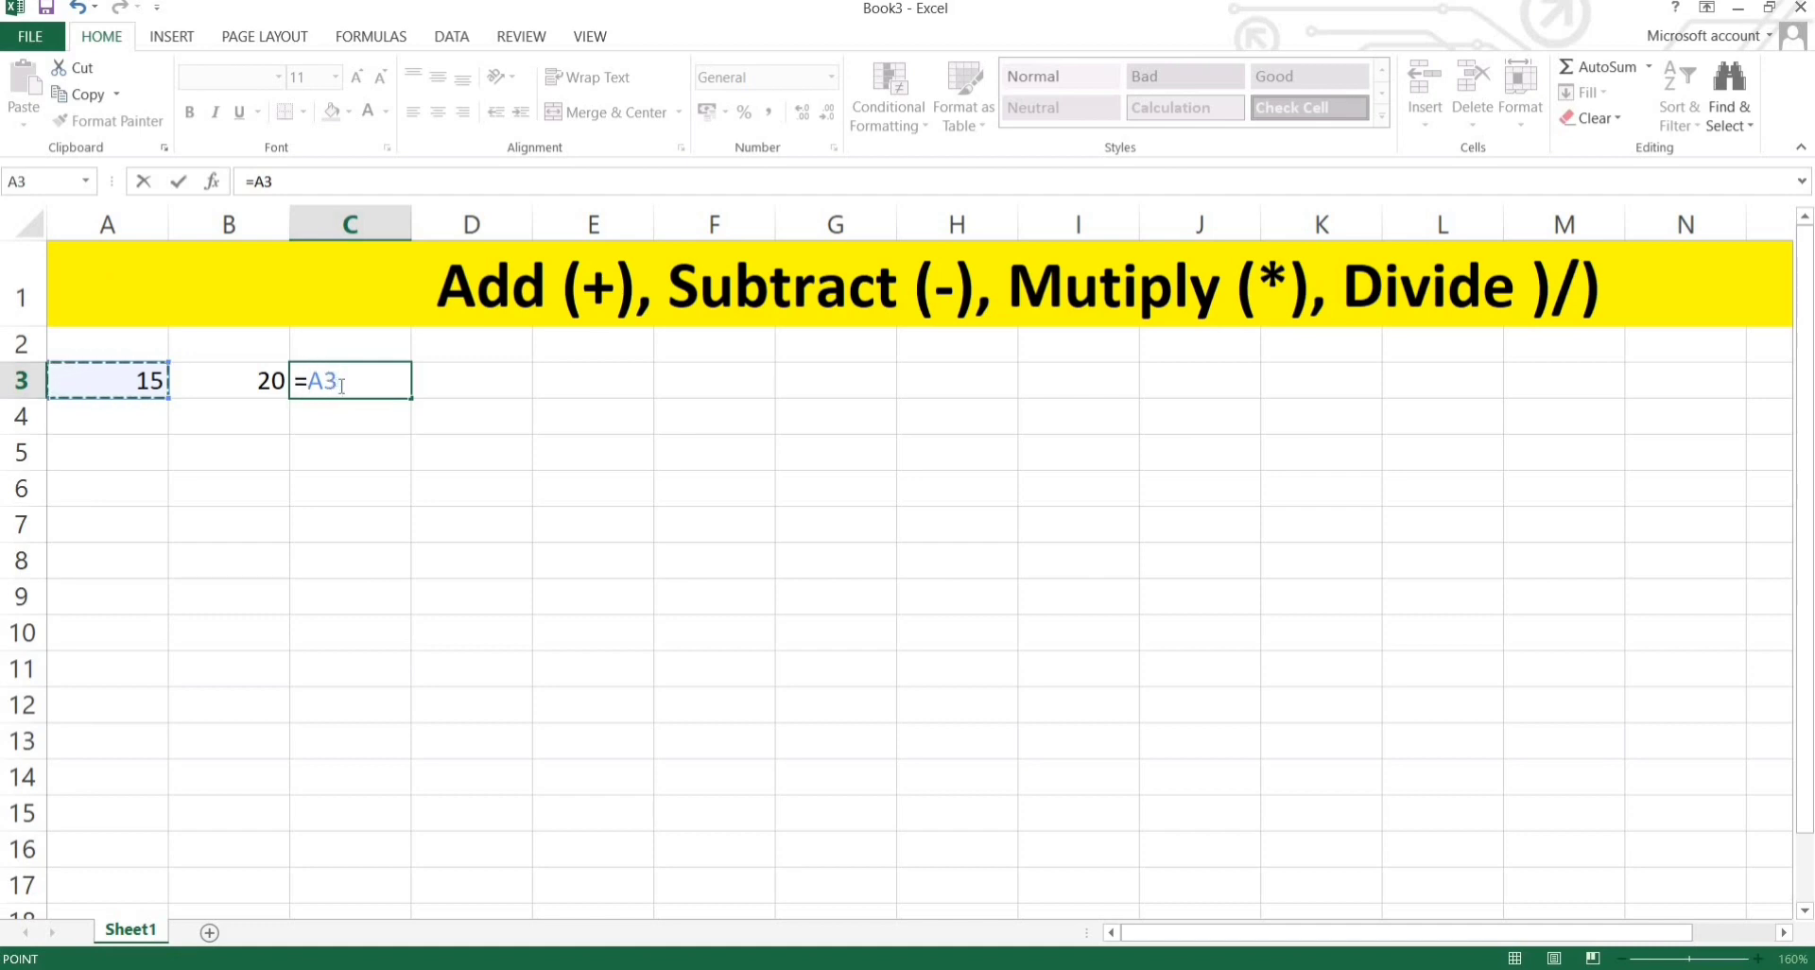
pyautogui.write('+')
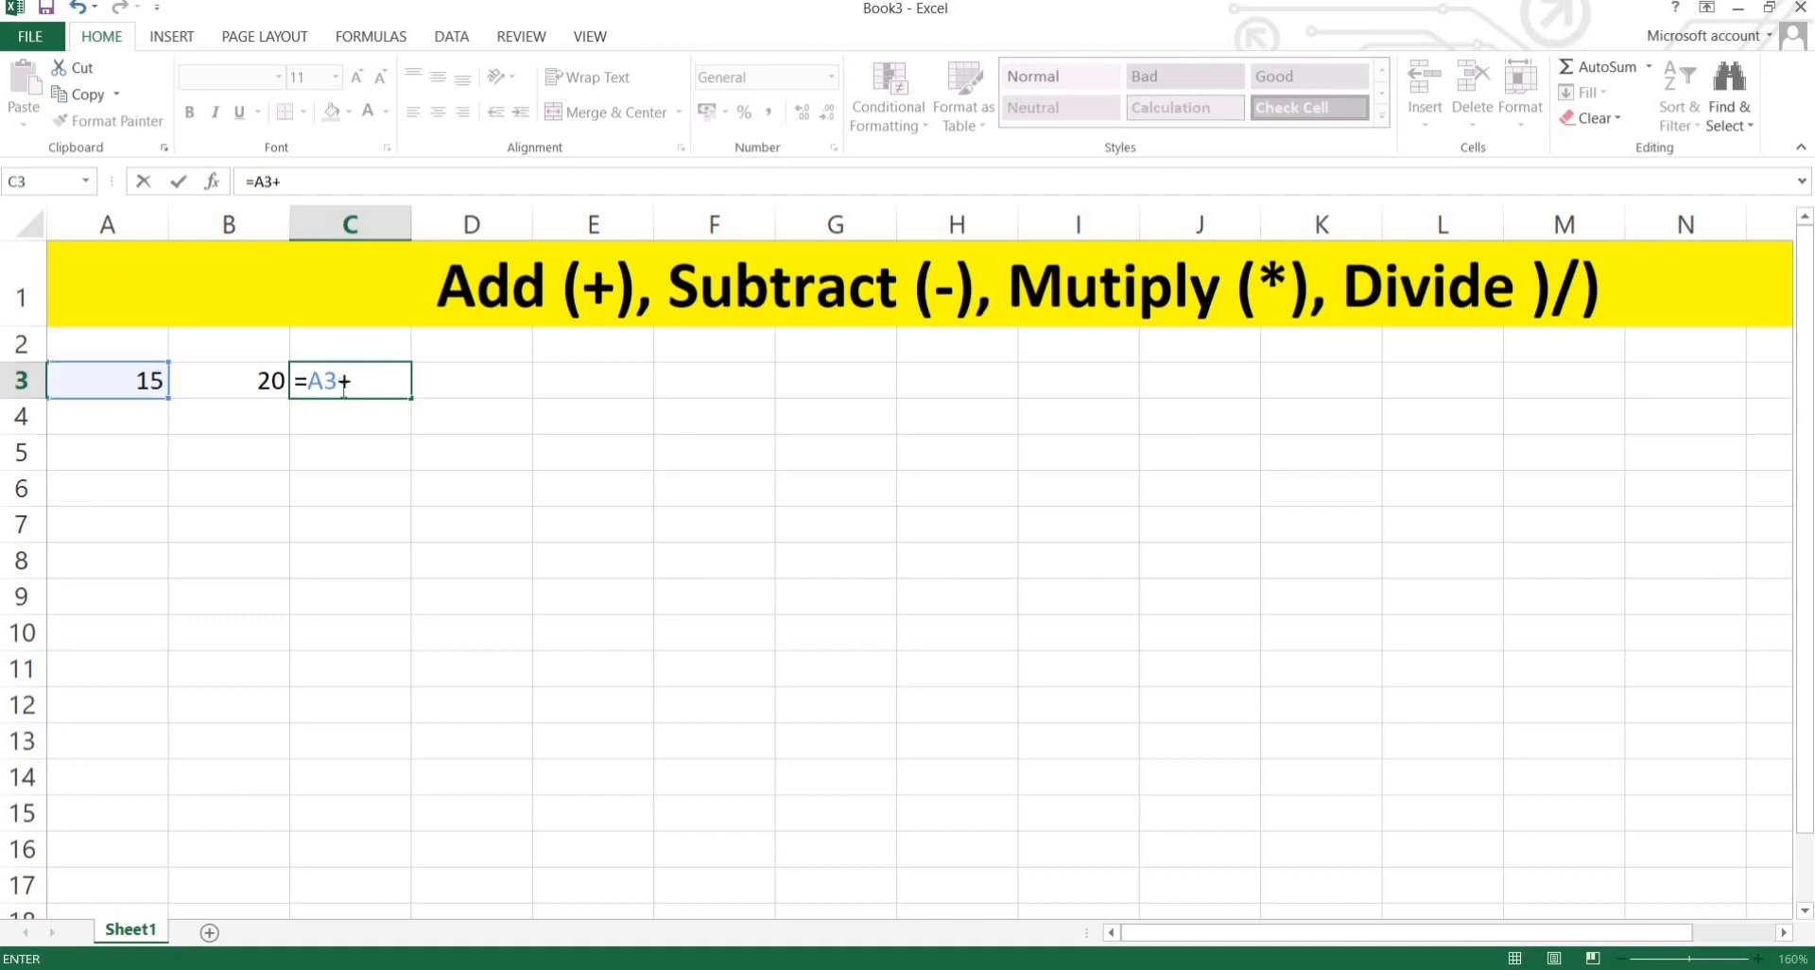
pyautogui.click(238, 374)
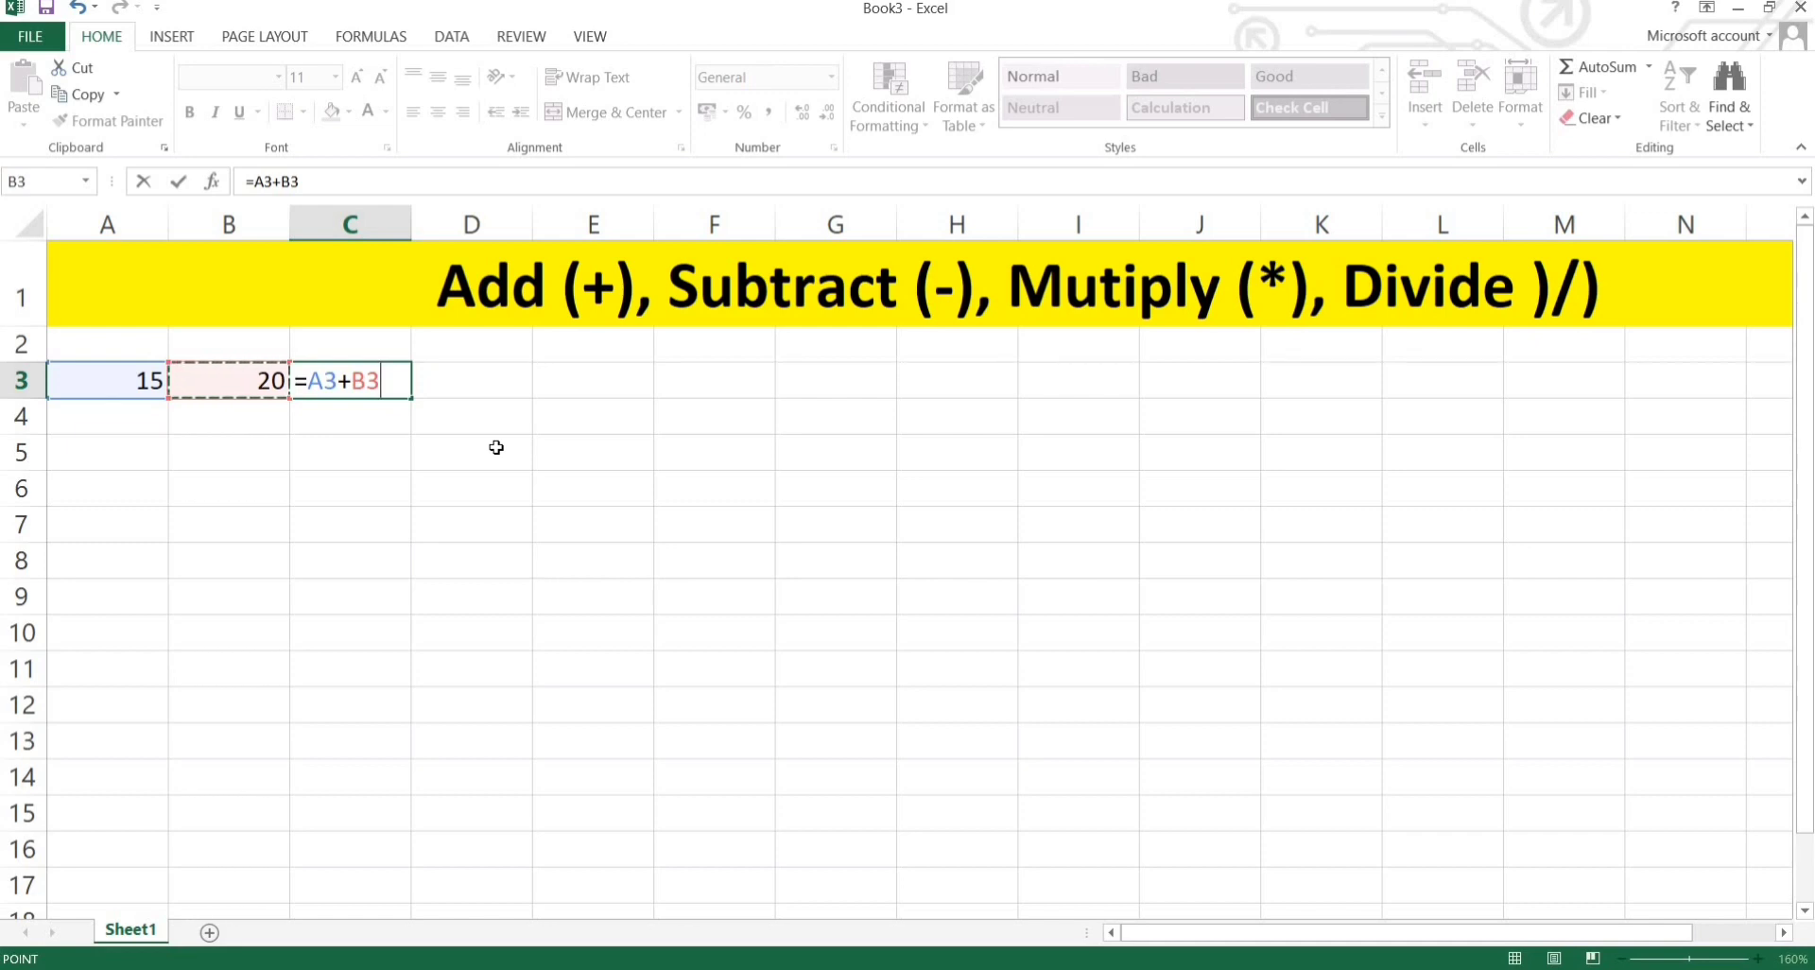
pyautogui.press('Return')
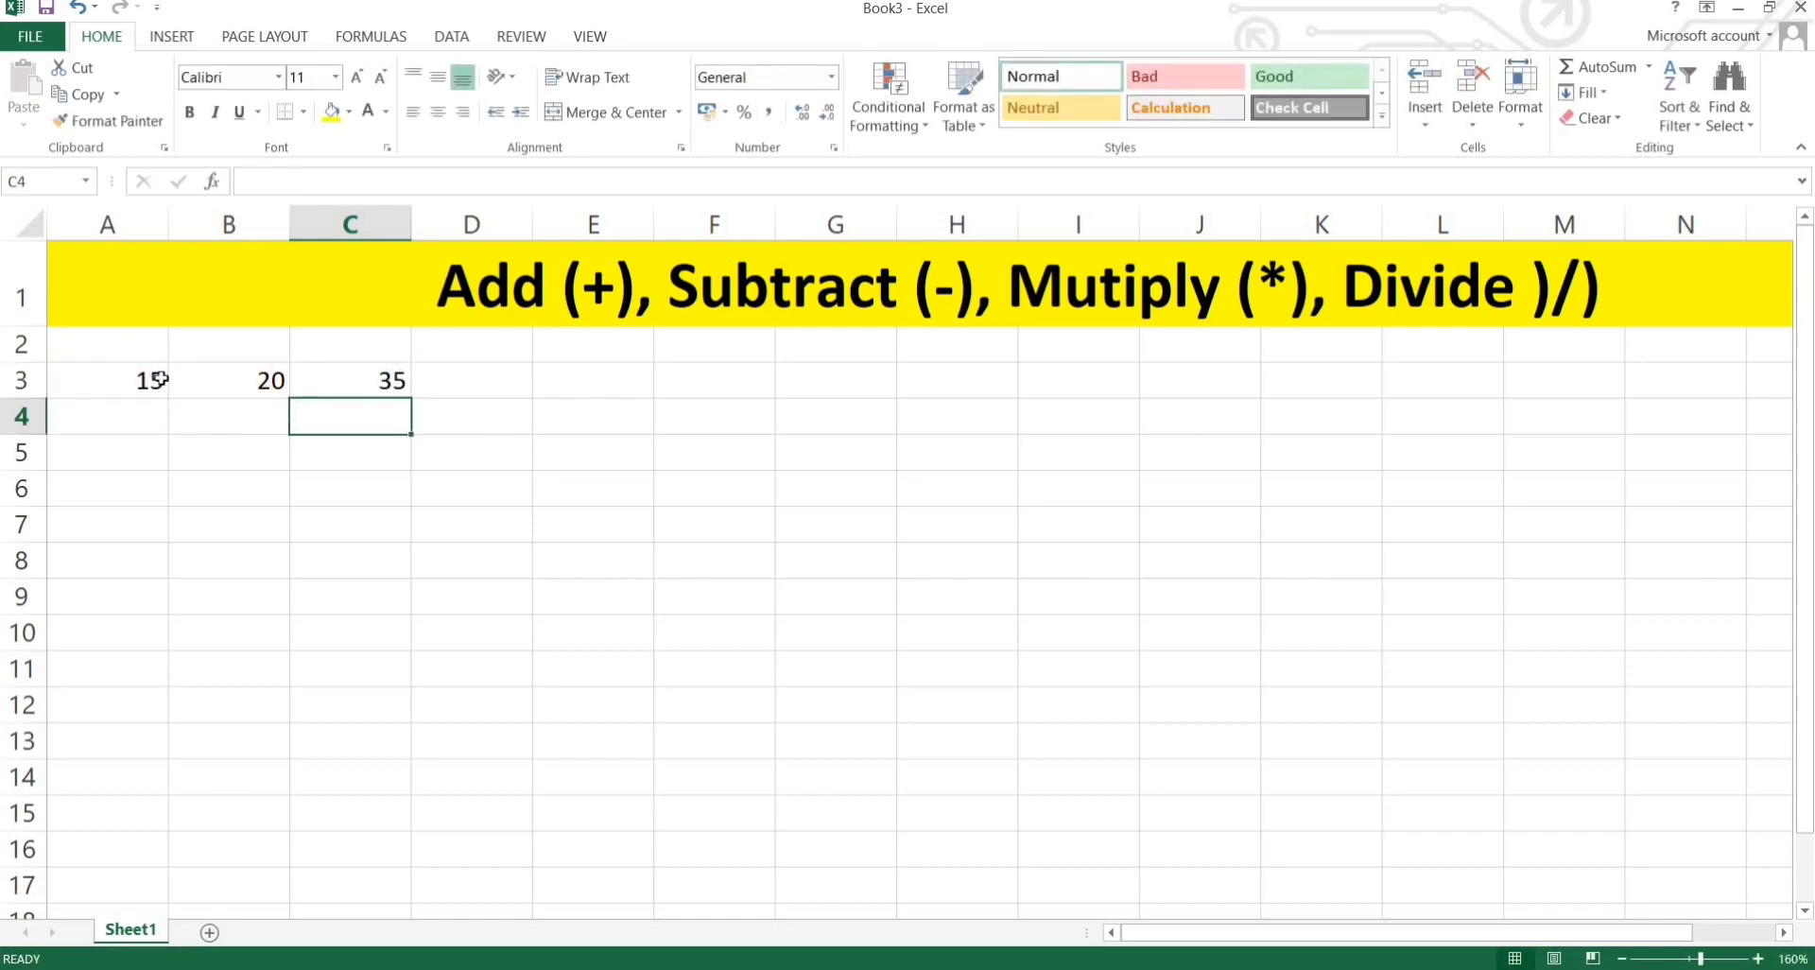
pyautogui.click(160, 379)
pyautogui.click(271, 378)
pyautogui.click(349, 391)
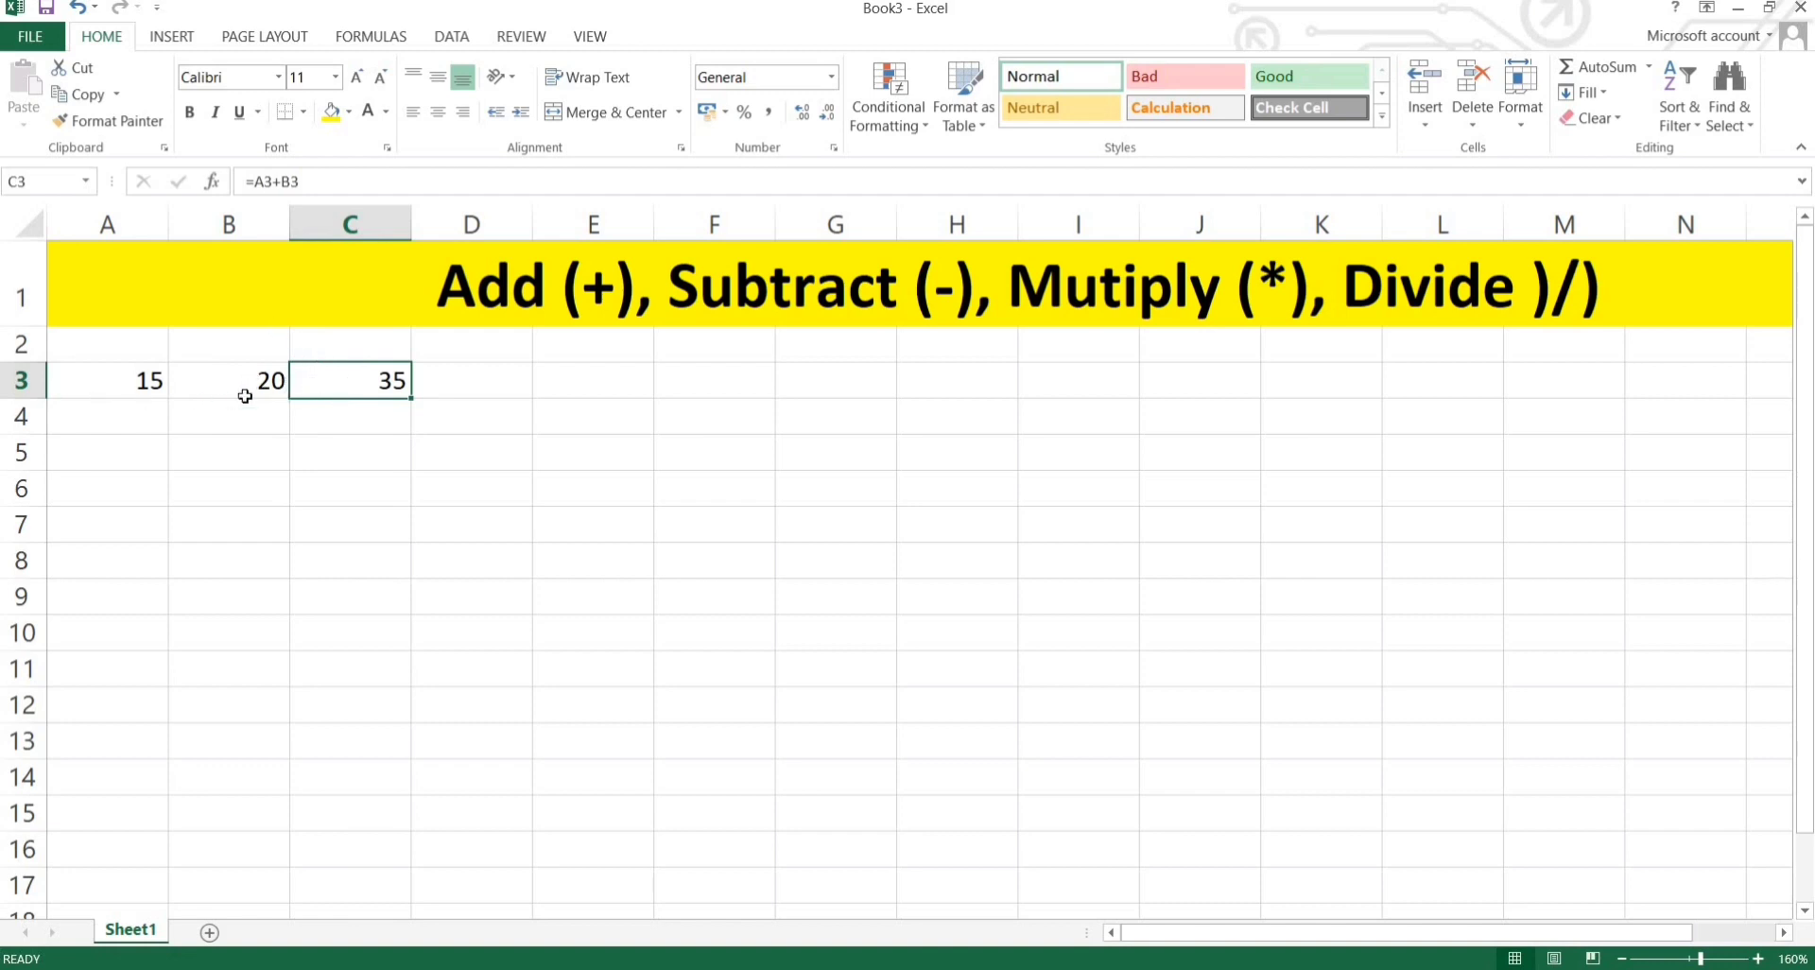
# - Change A3 to 25 and check the recalculated total in C3
pyautogui.click(148, 382)
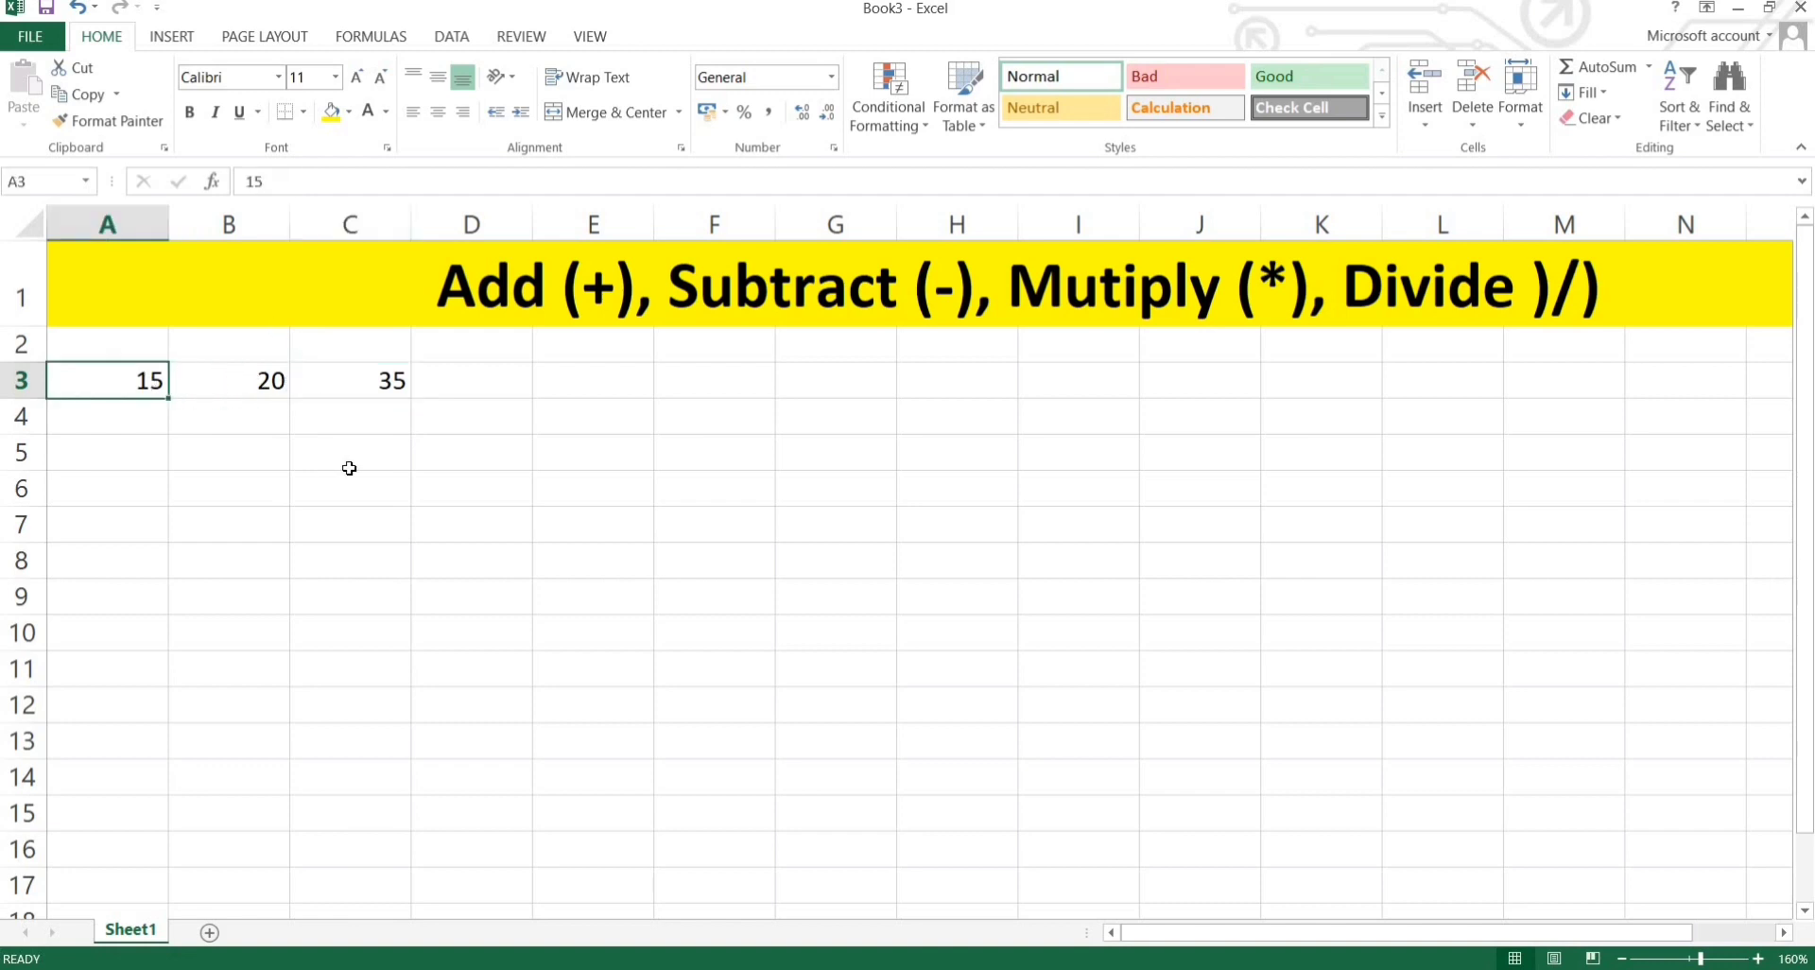
pyautogui.write('25')
pyautogui.press('Return')
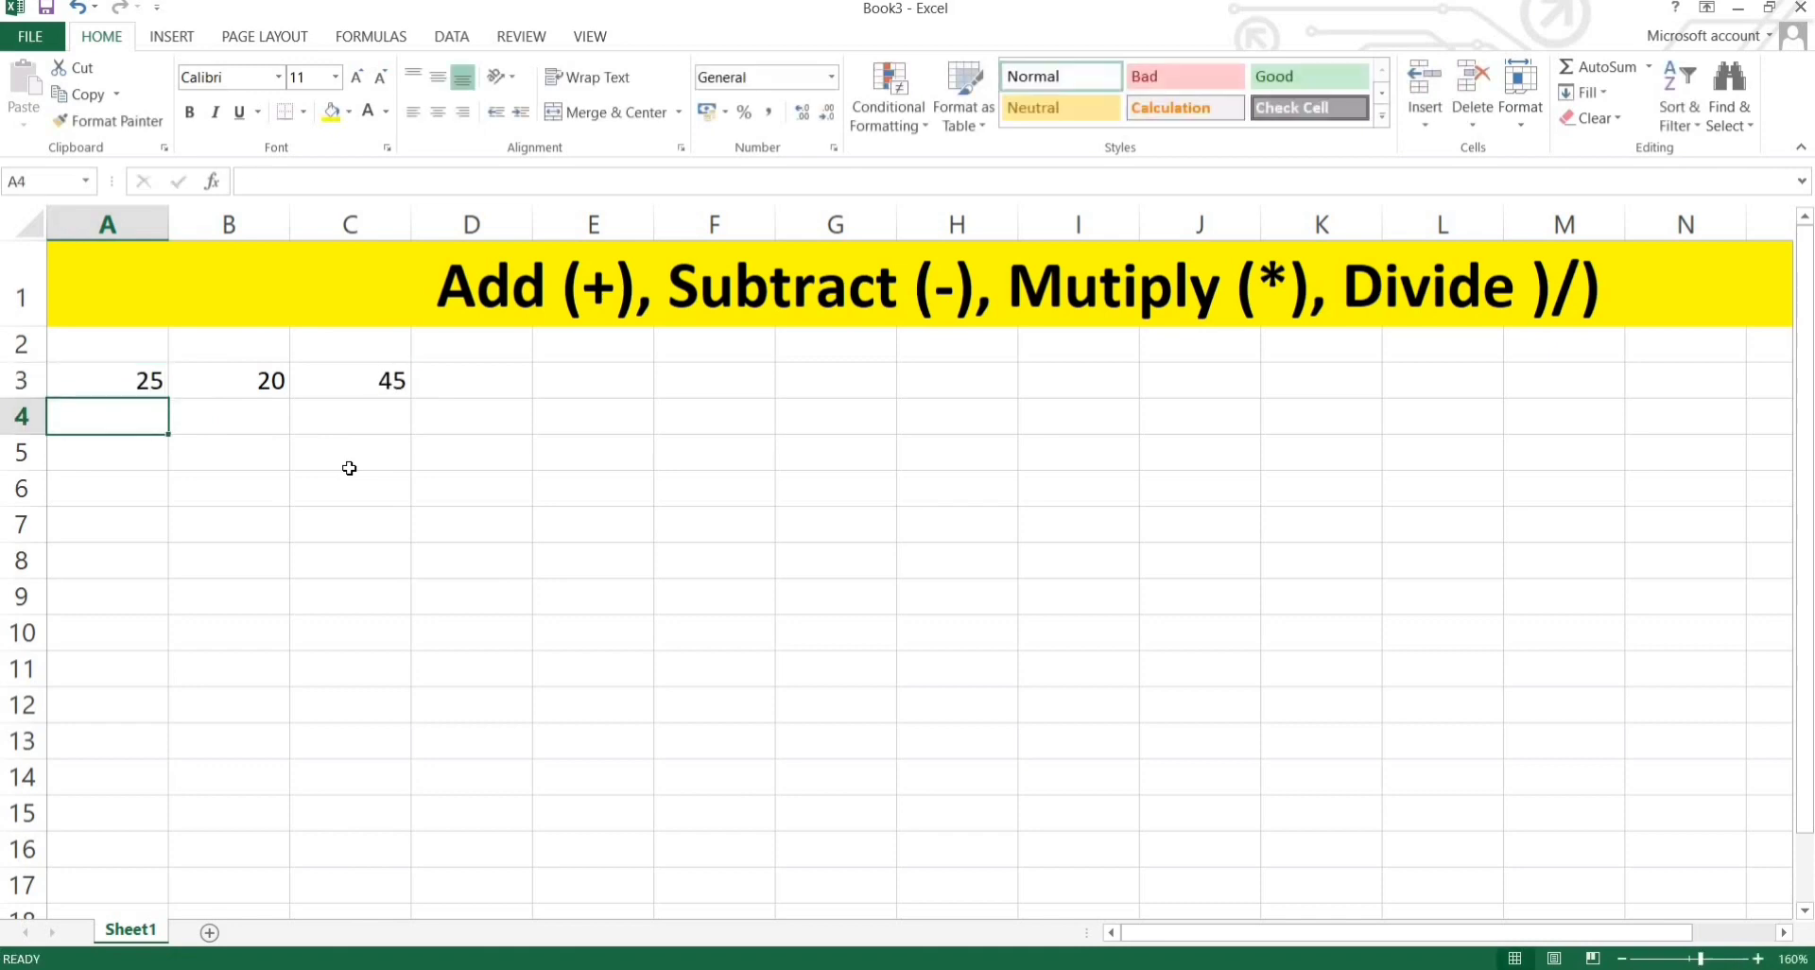
pyautogui.click(378, 383)
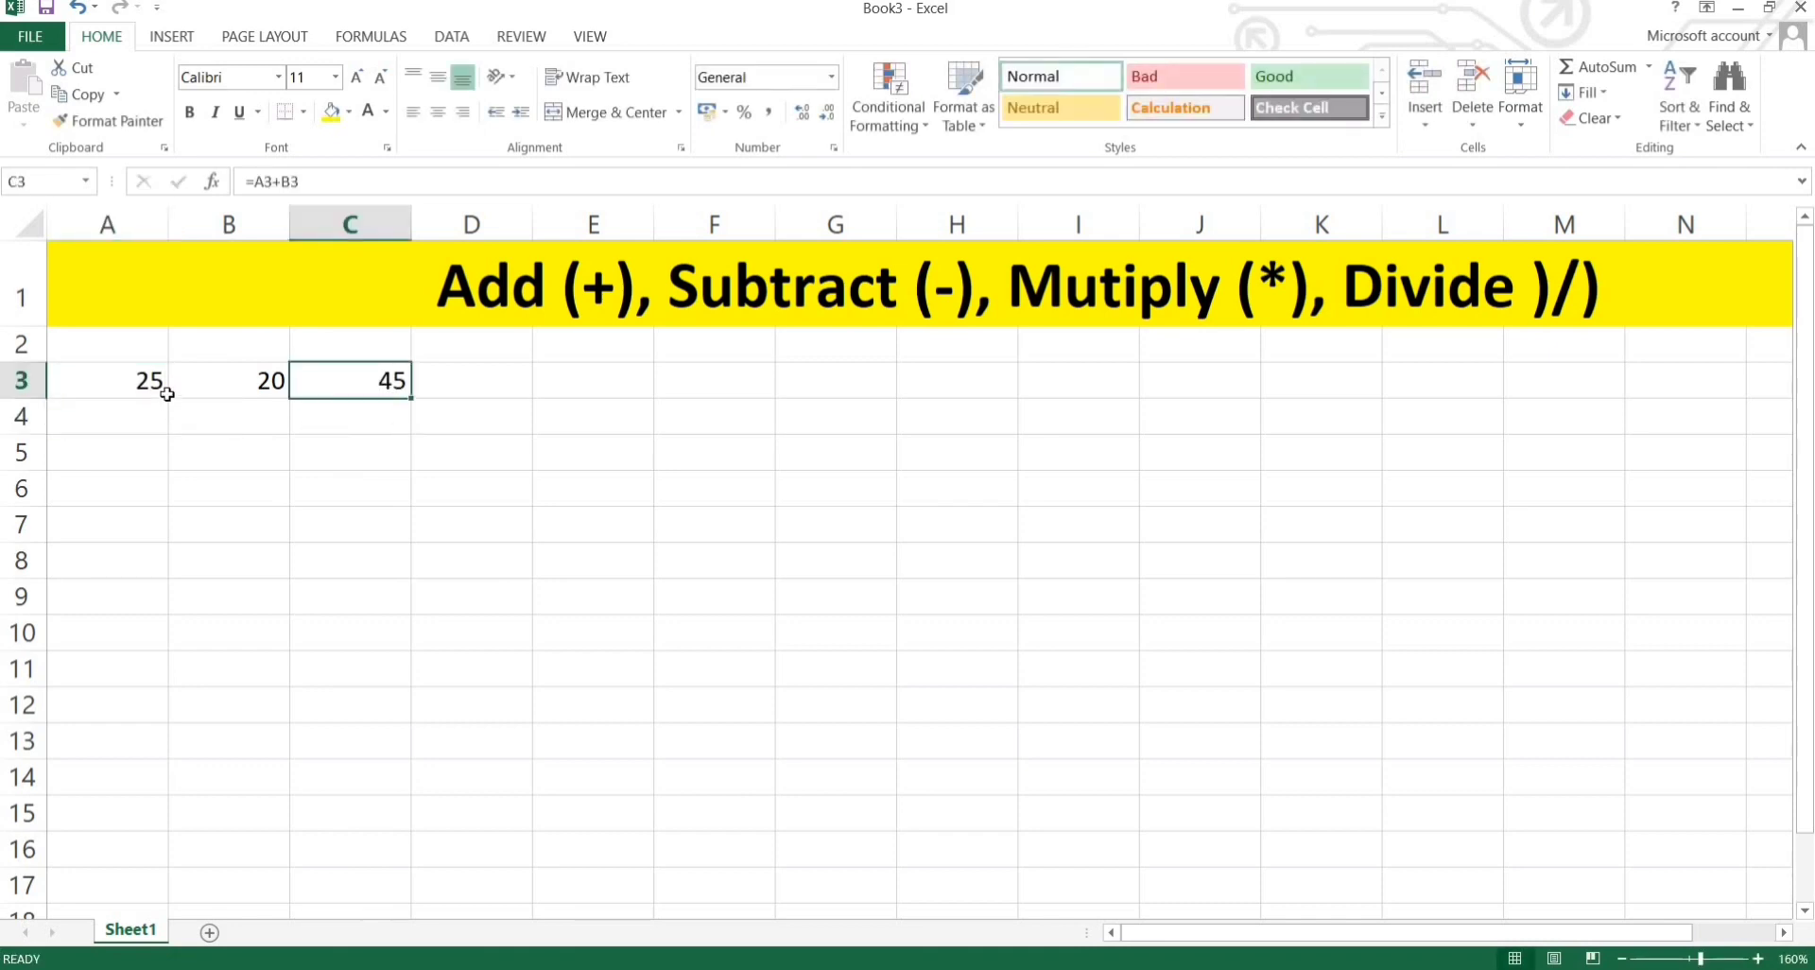
# - Change B3 to 75 and confirm C3's =A3+B3 now shows 100
pyautogui.click(190, 381)
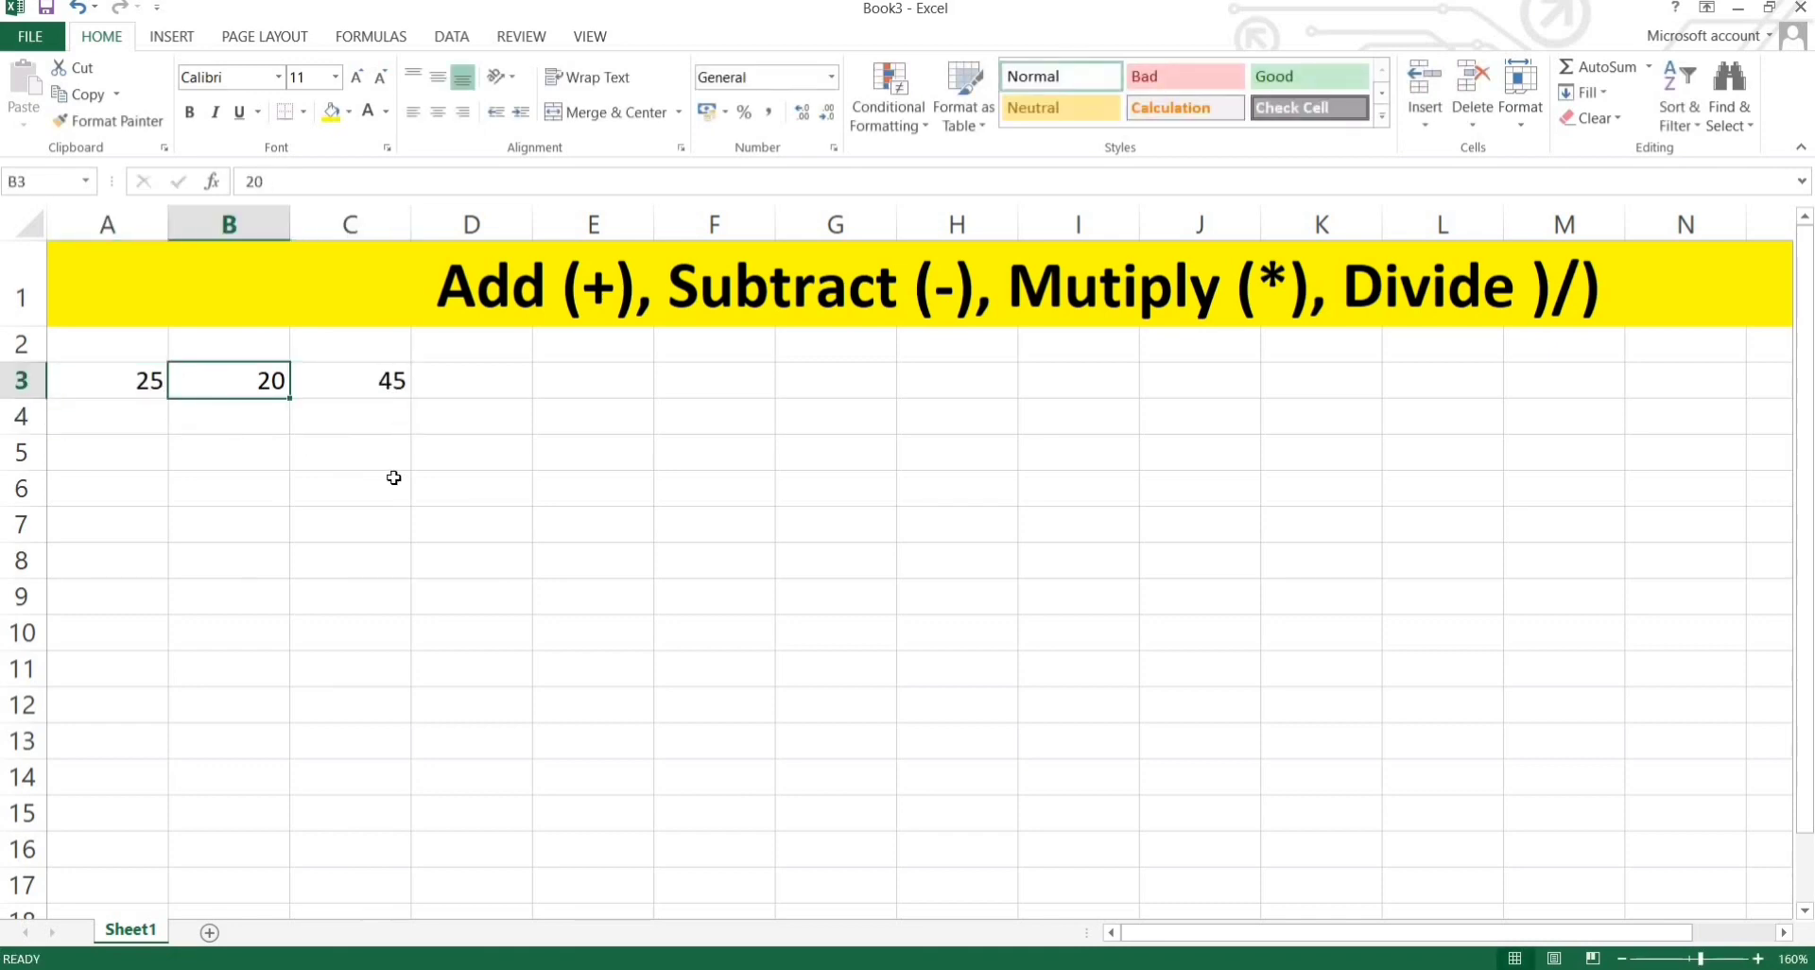
pyautogui.write('75')
pyautogui.press('Return')
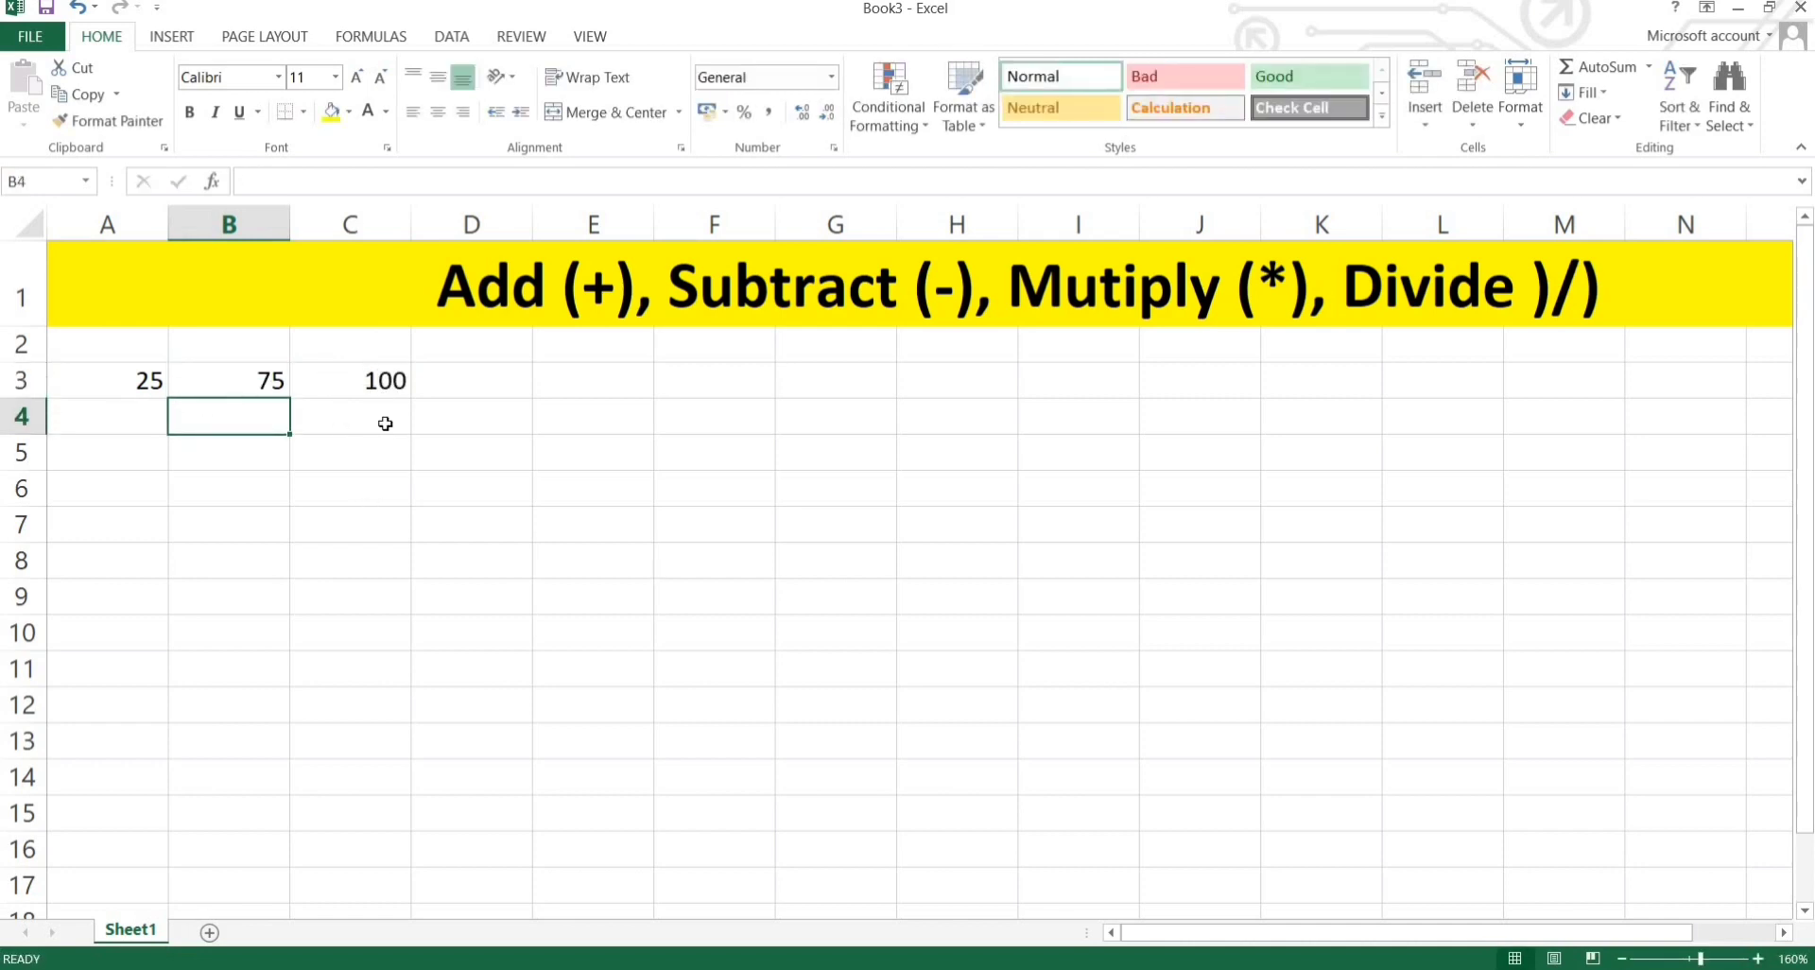
pyautogui.click(337, 379)
pyautogui.click(112, 381)
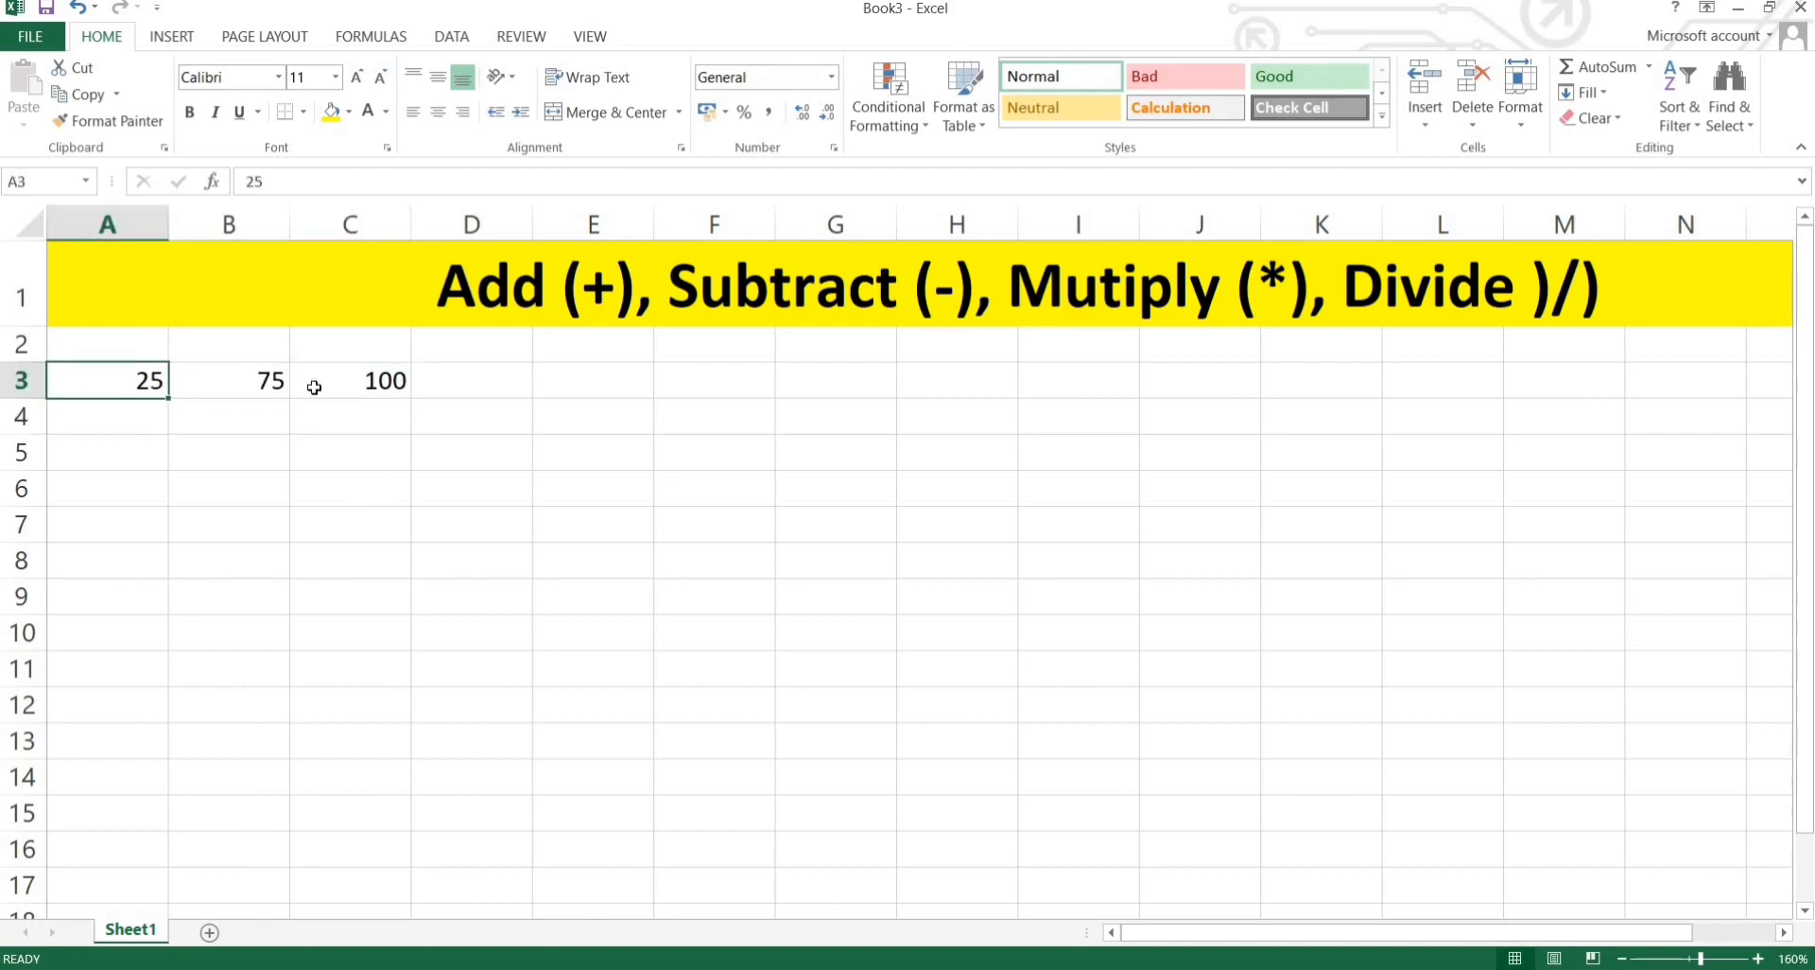
pyautogui.press('Right')
pyautogui.press('Right')
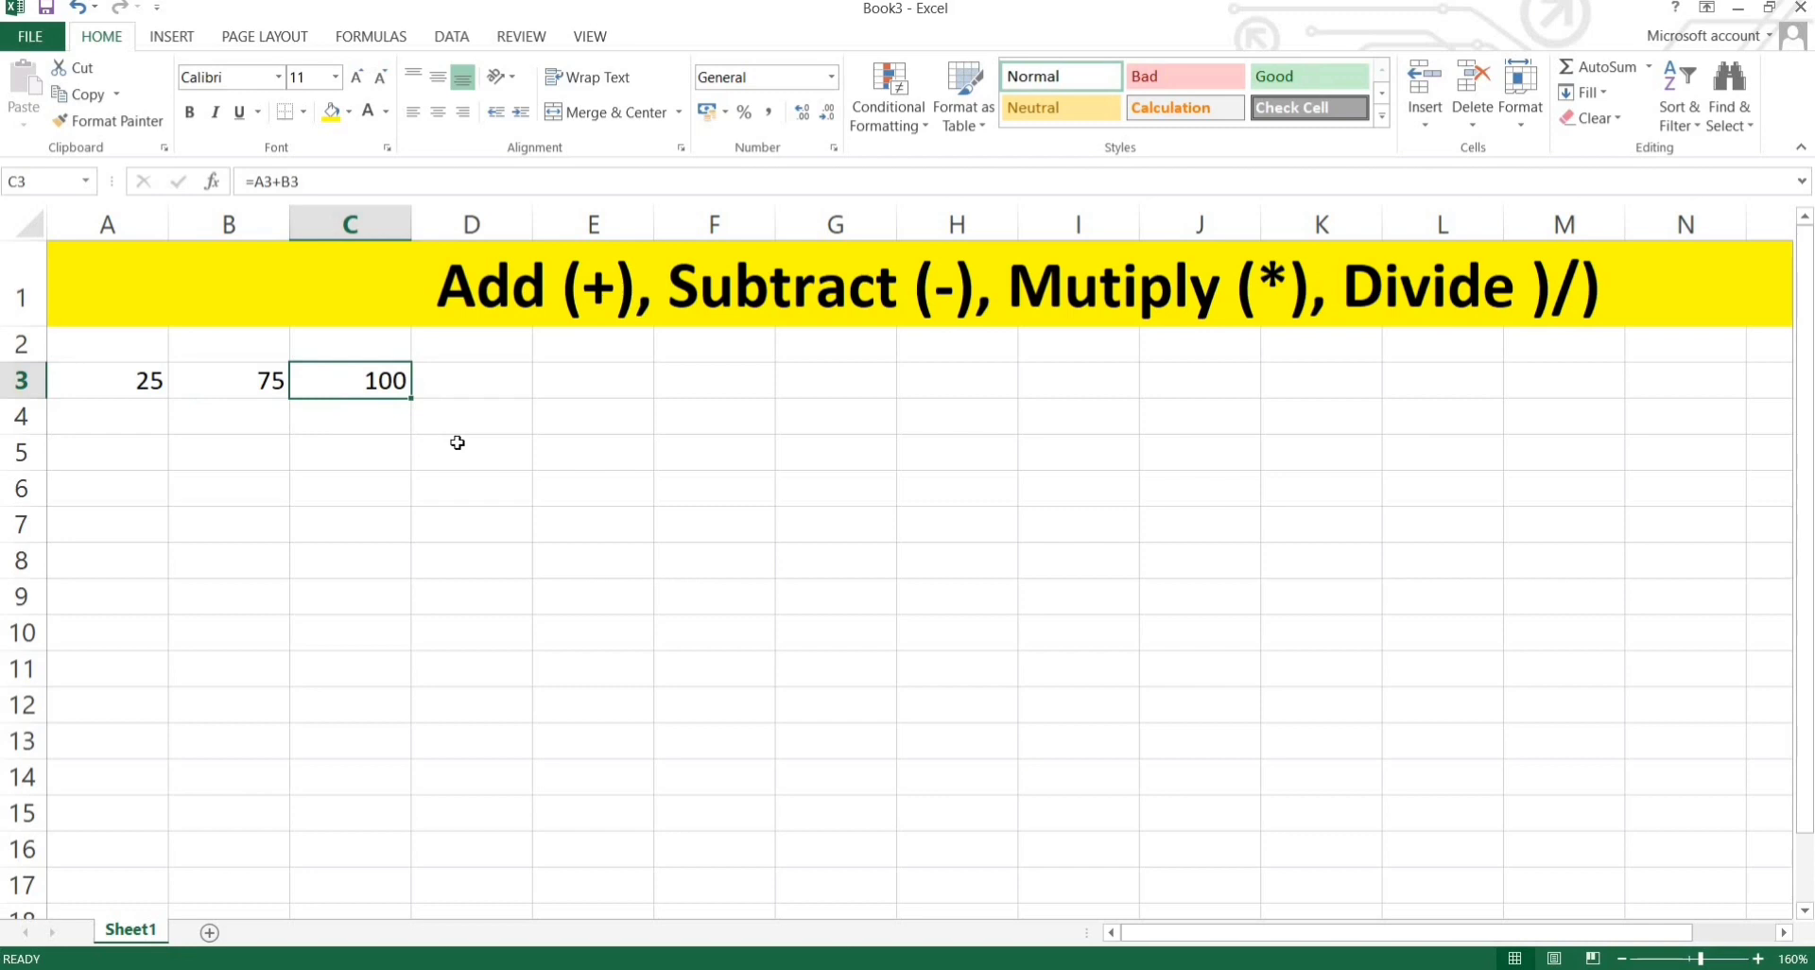
pyautogui.click(573, 387)
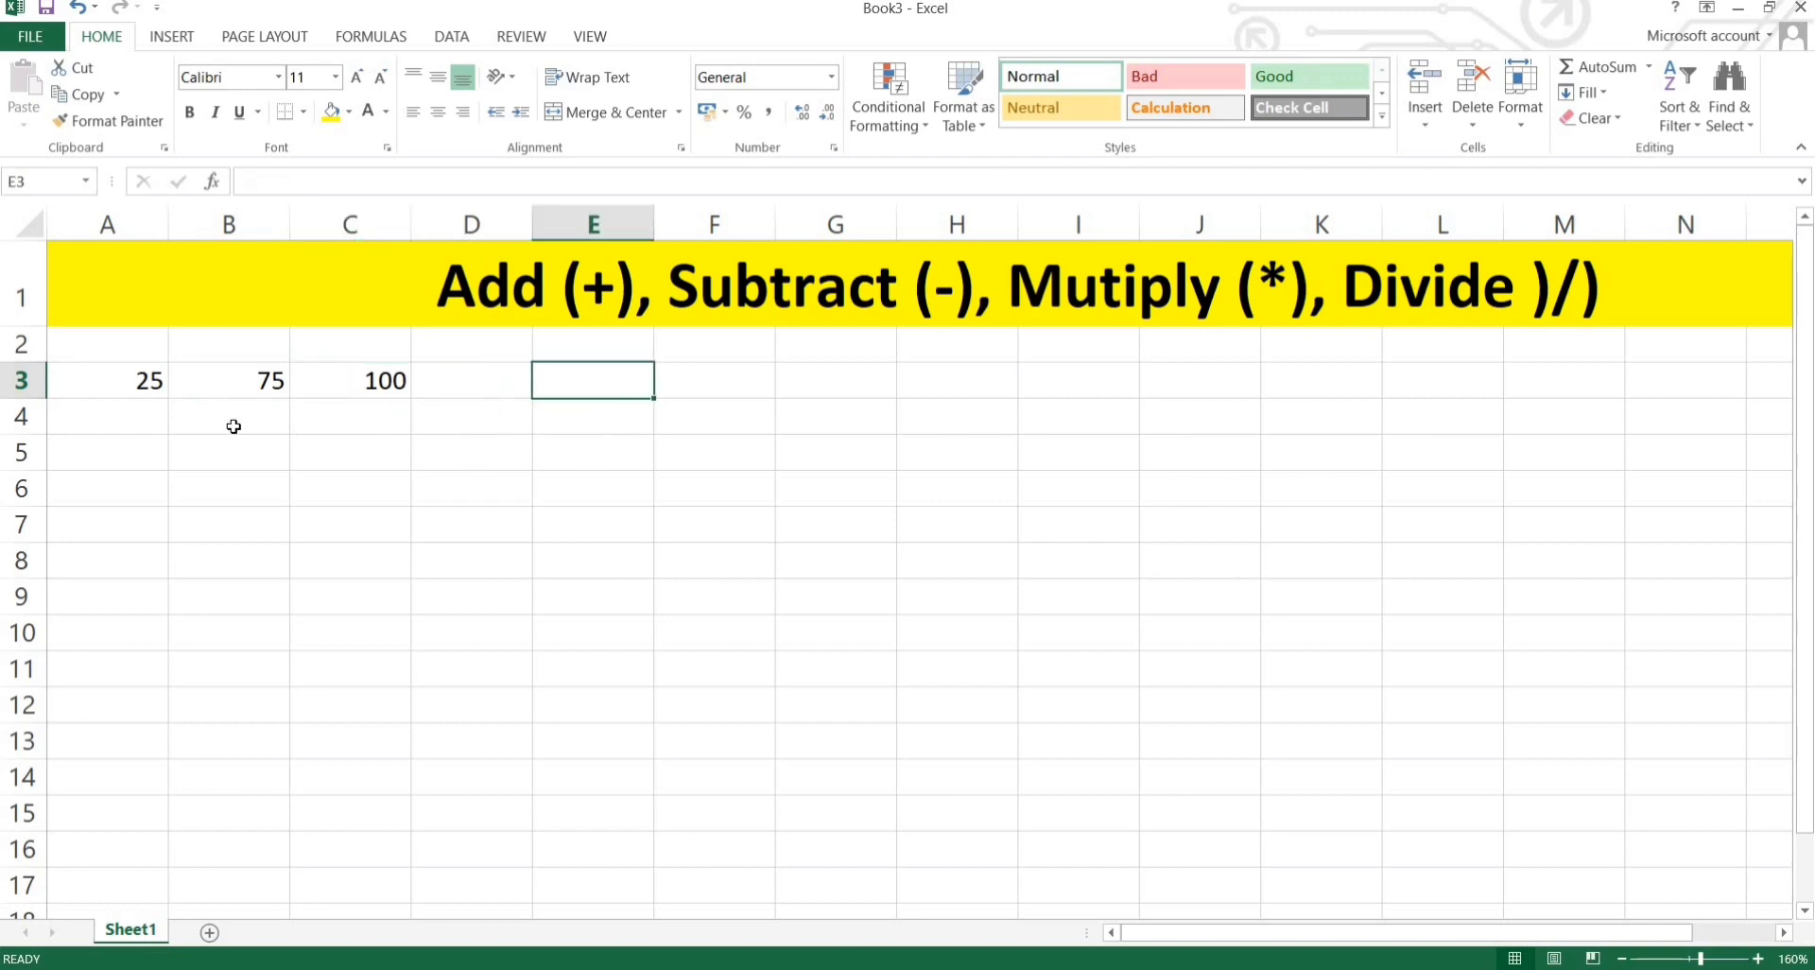
# - Enter 25 in D3 and 10 in E3
pyautogui.click(484, 387)
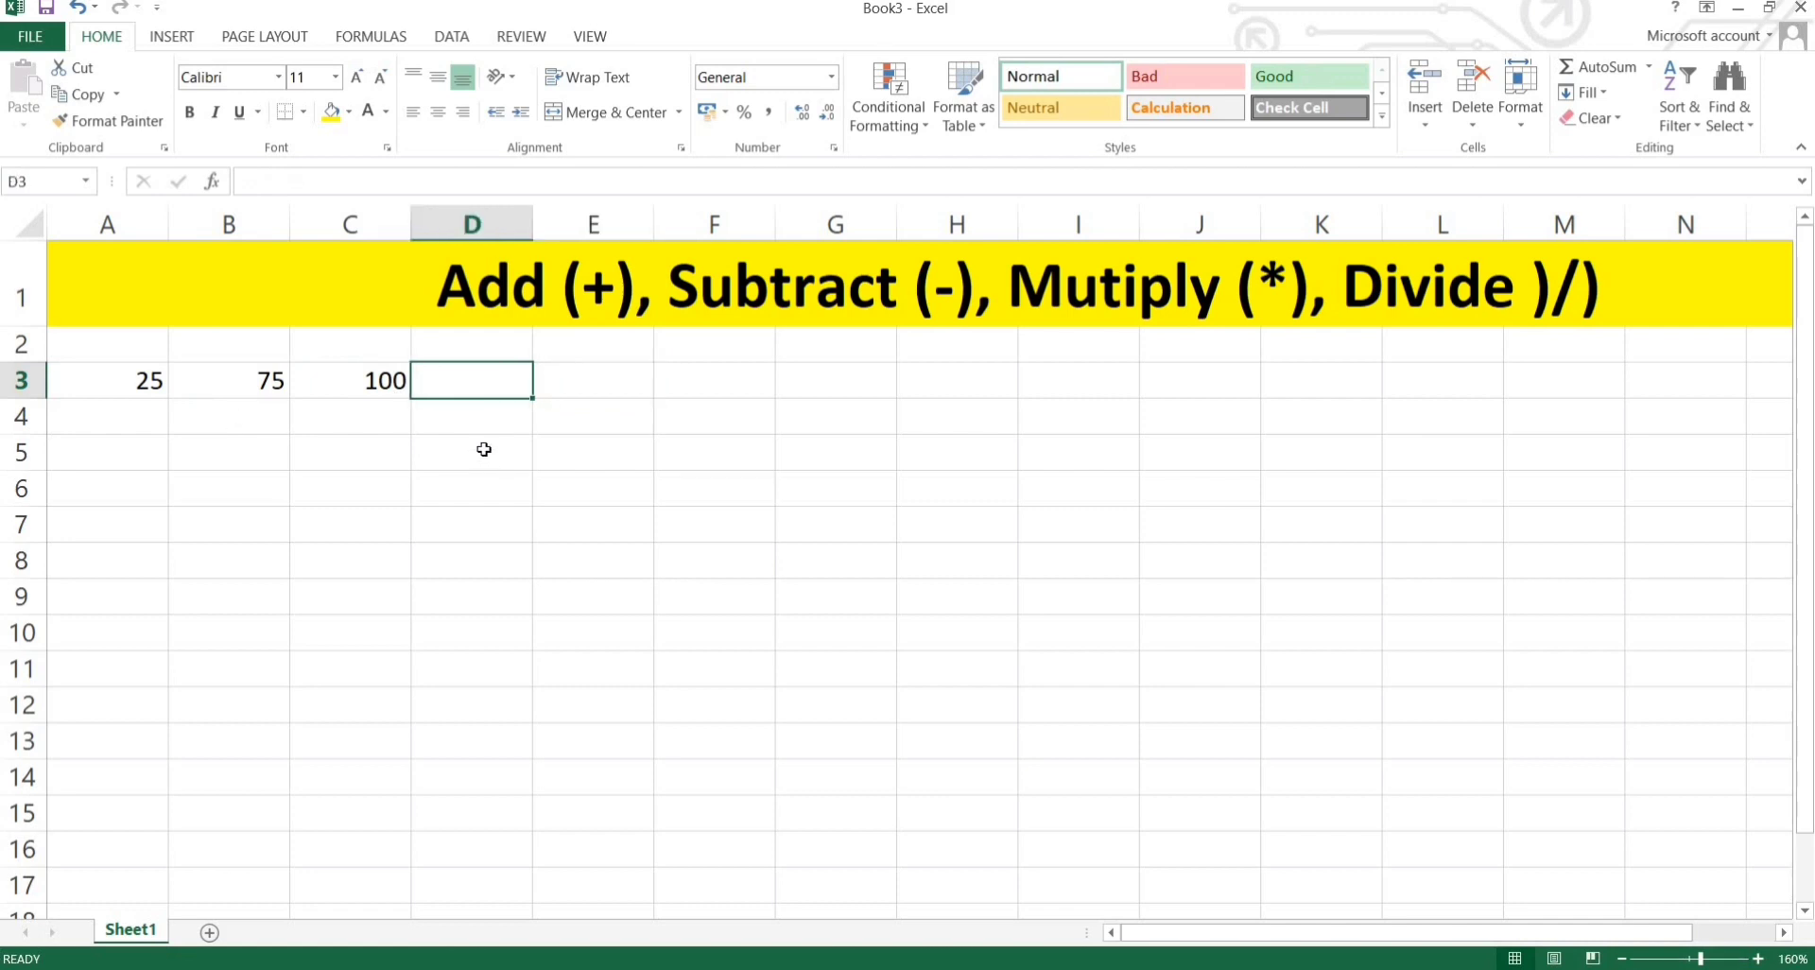
pyautogui.write('25')
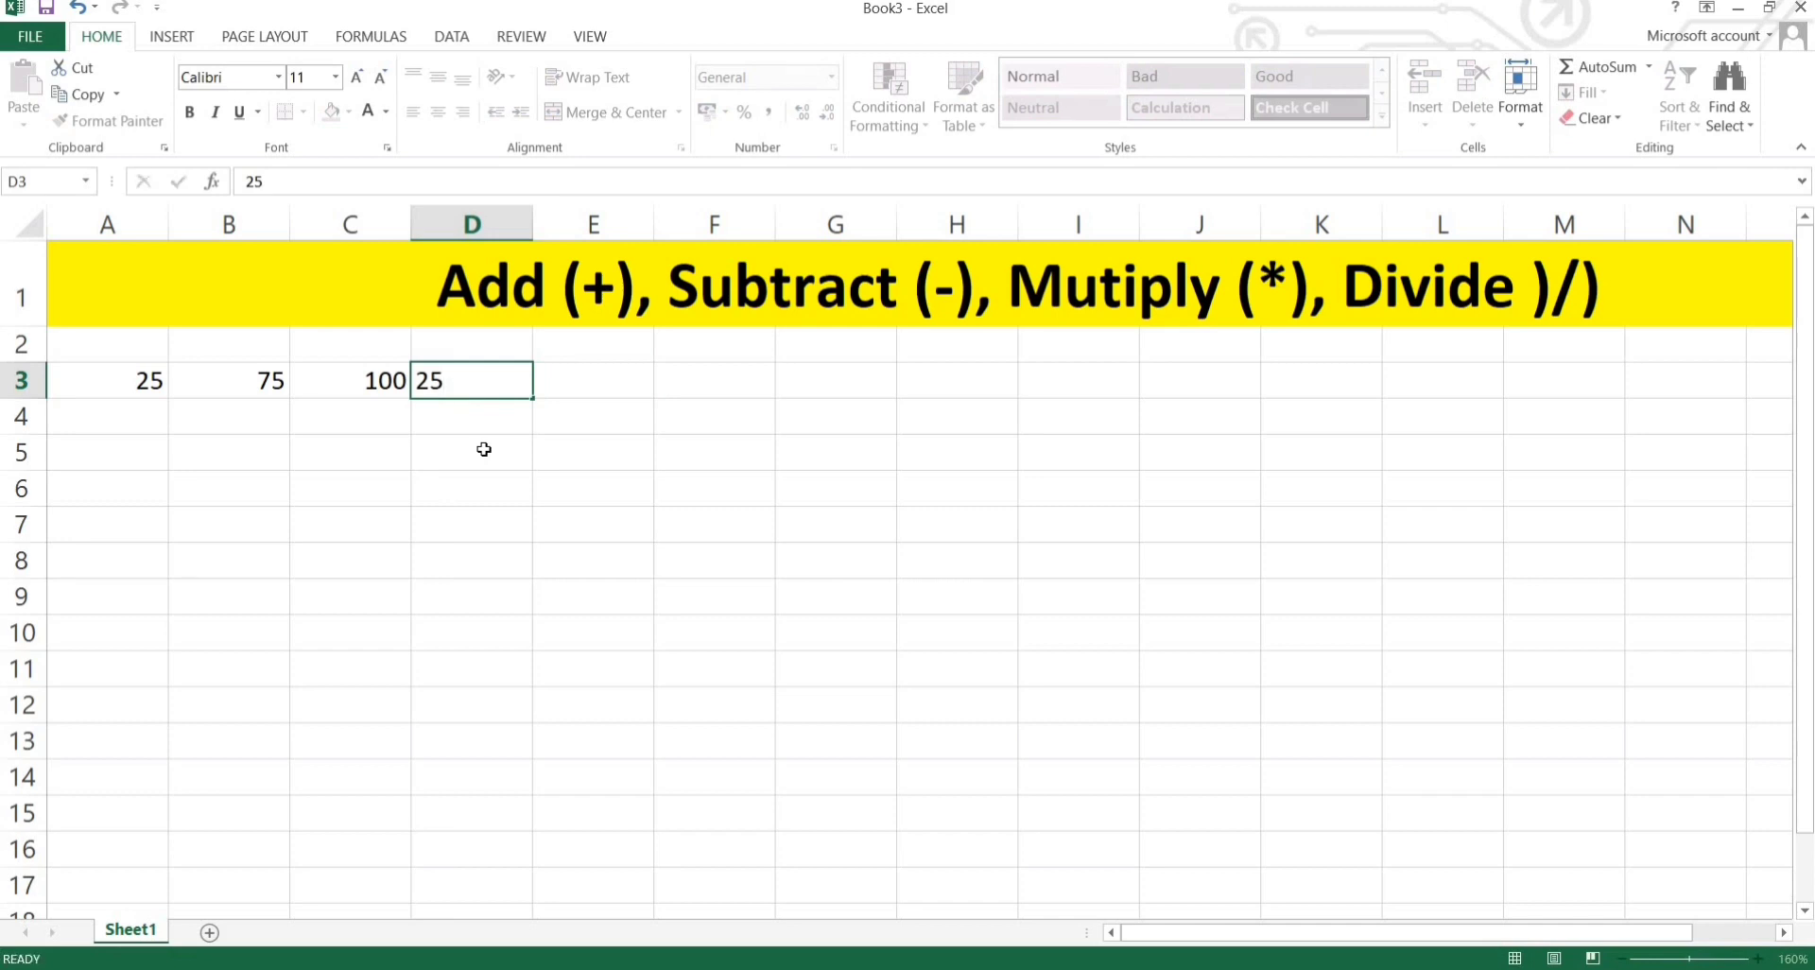
pyautogui.press('Tab')
pyautogui.write('10')
pyautogui.press('Tab')
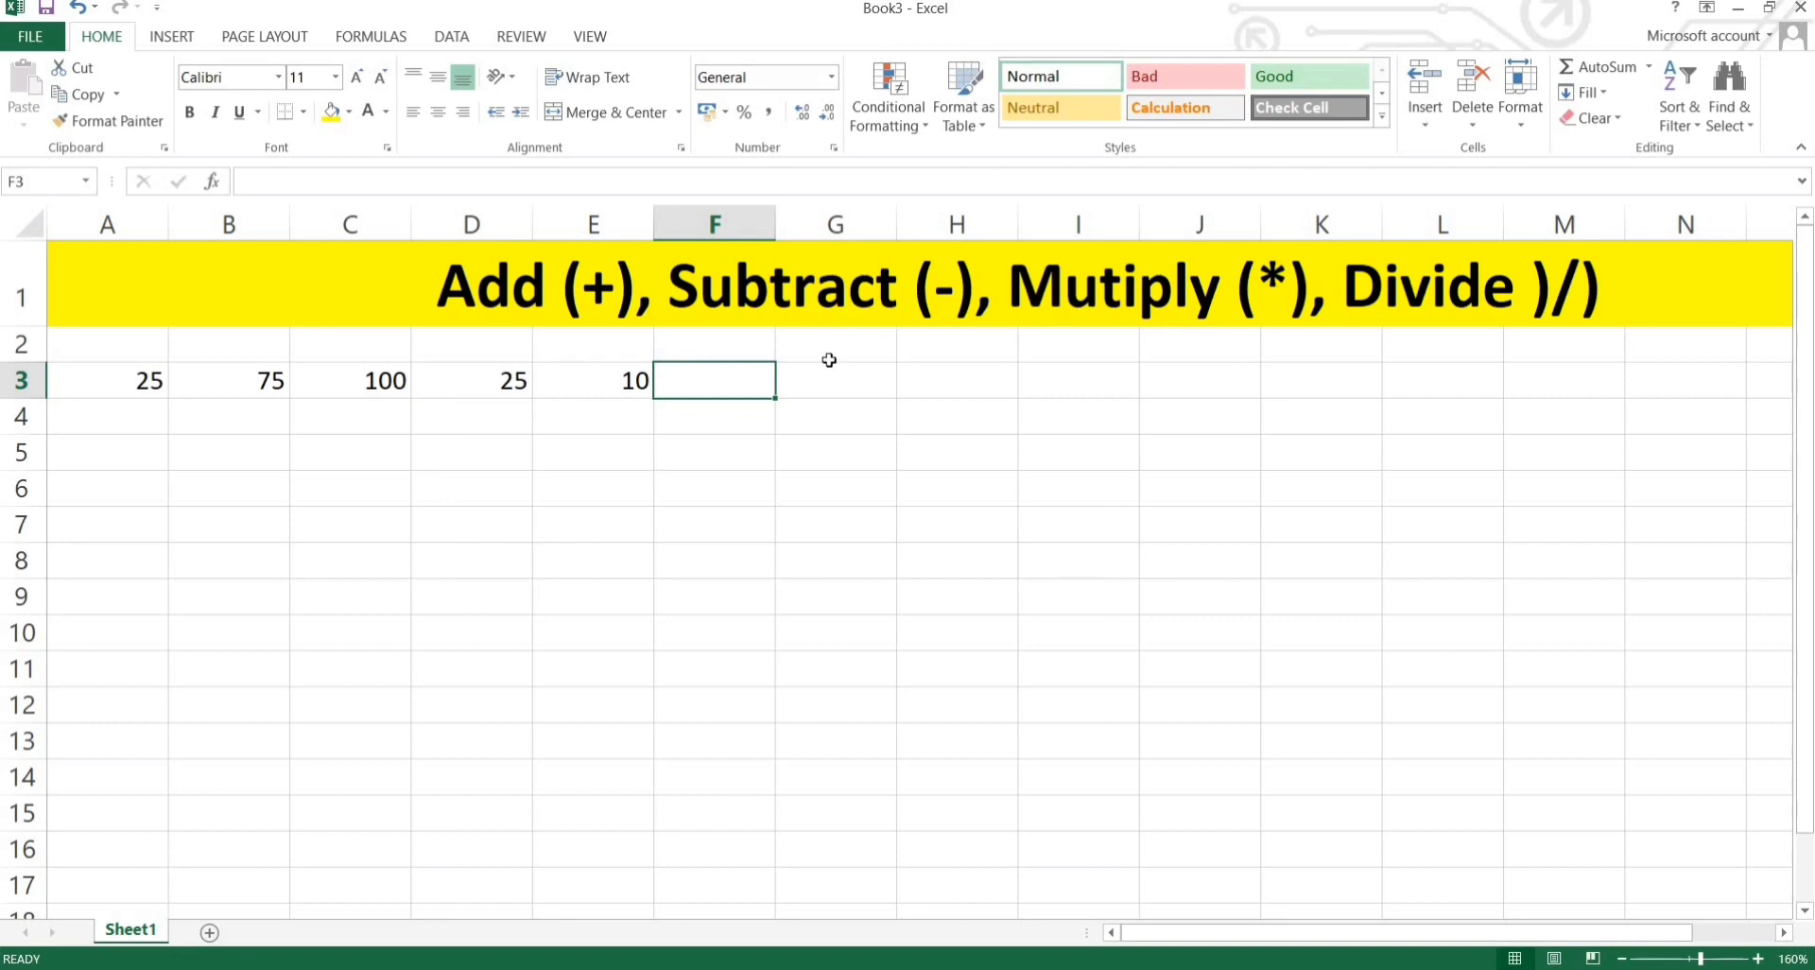
# - Enter =D3-E3 in F3 to get 15, then check D3, E3 and F3
pyautogui.write('=')
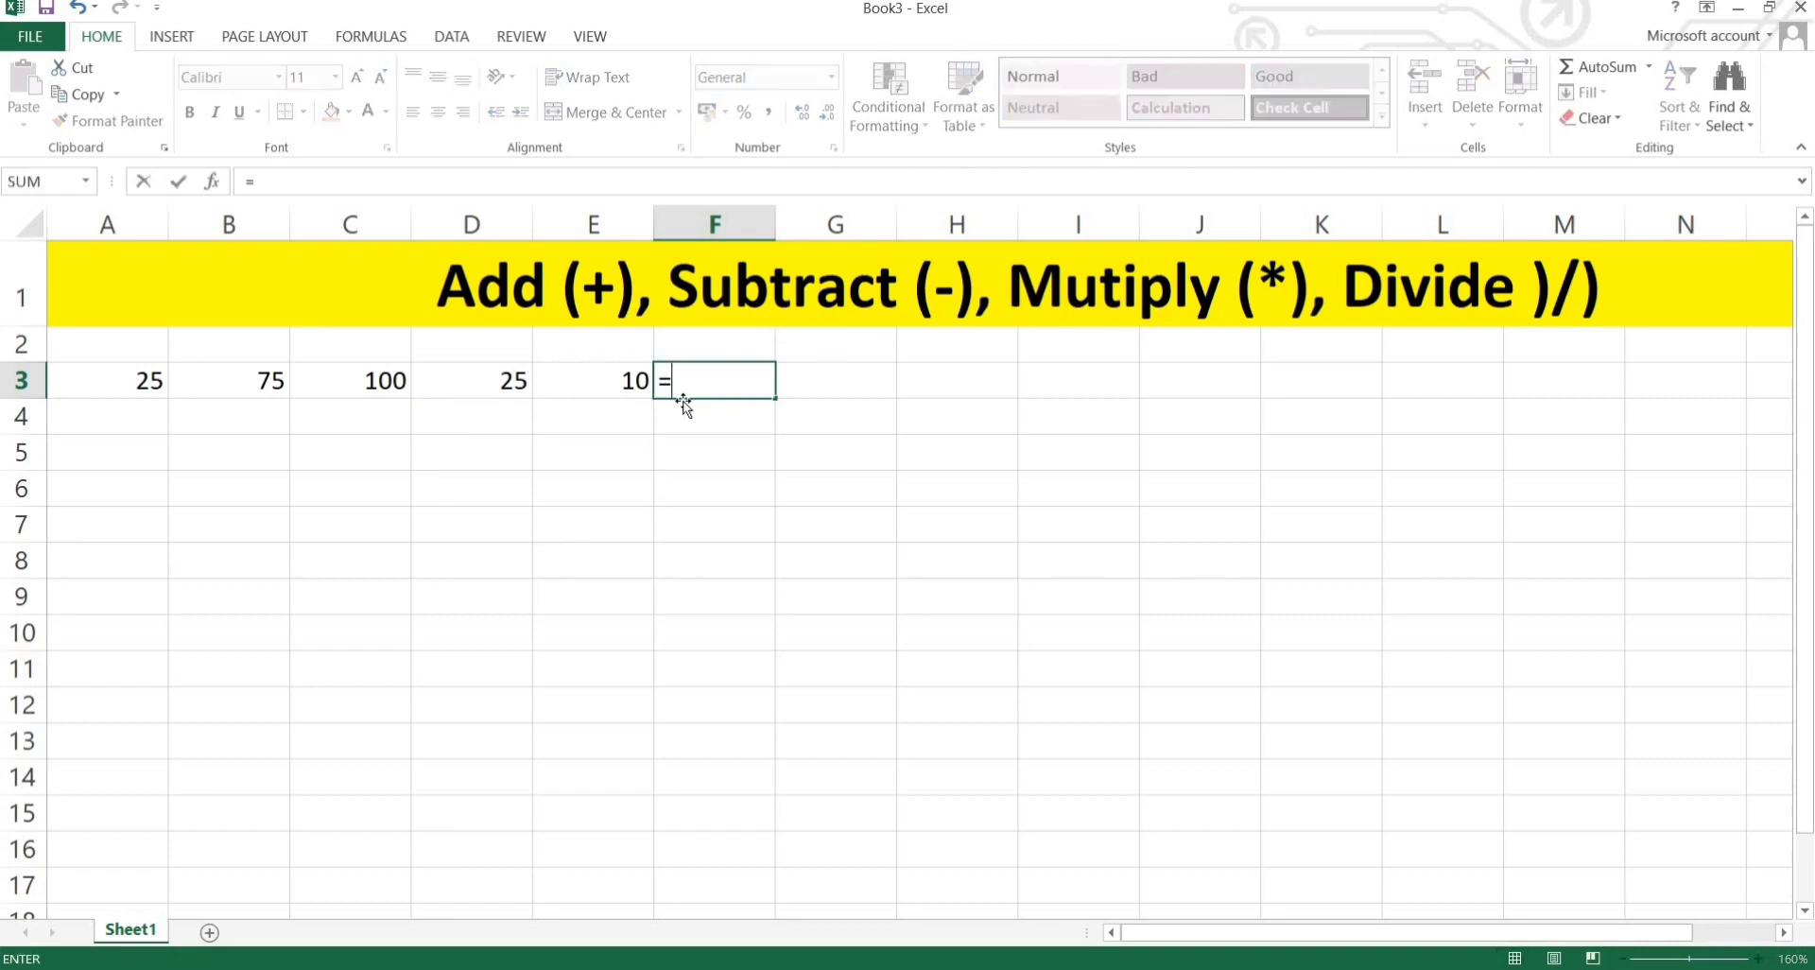
pyautogui.click(484, 376)
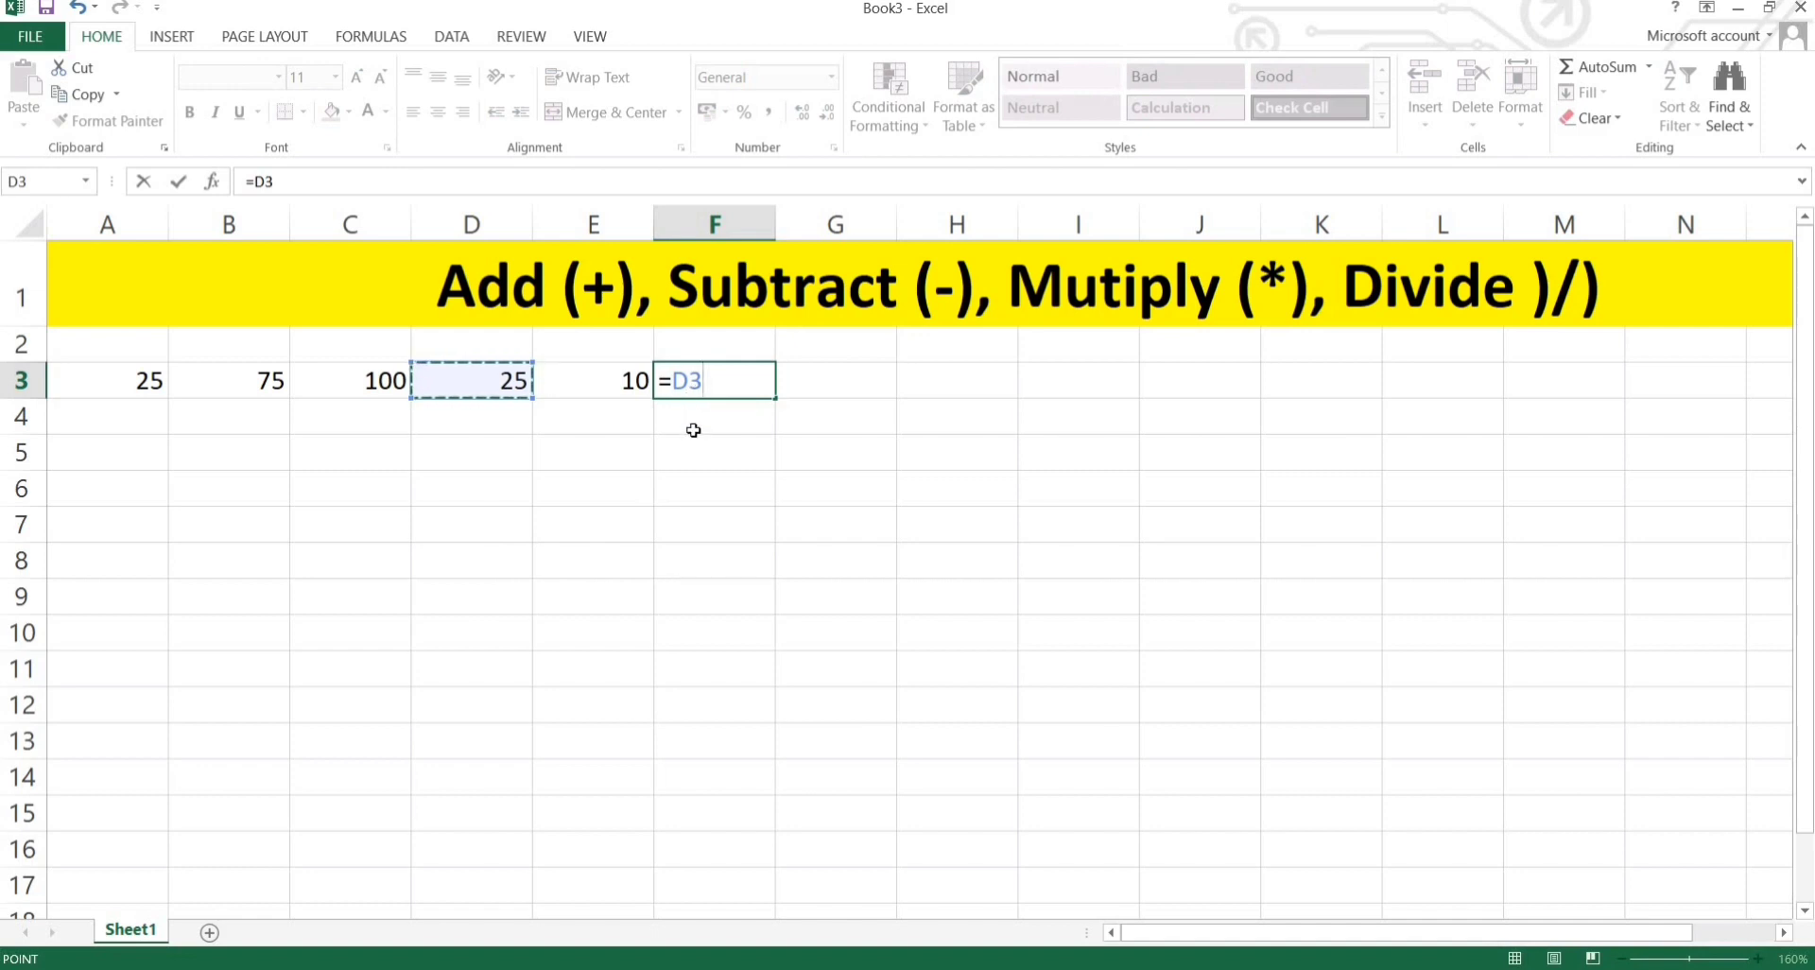
pyautogui.write('-')
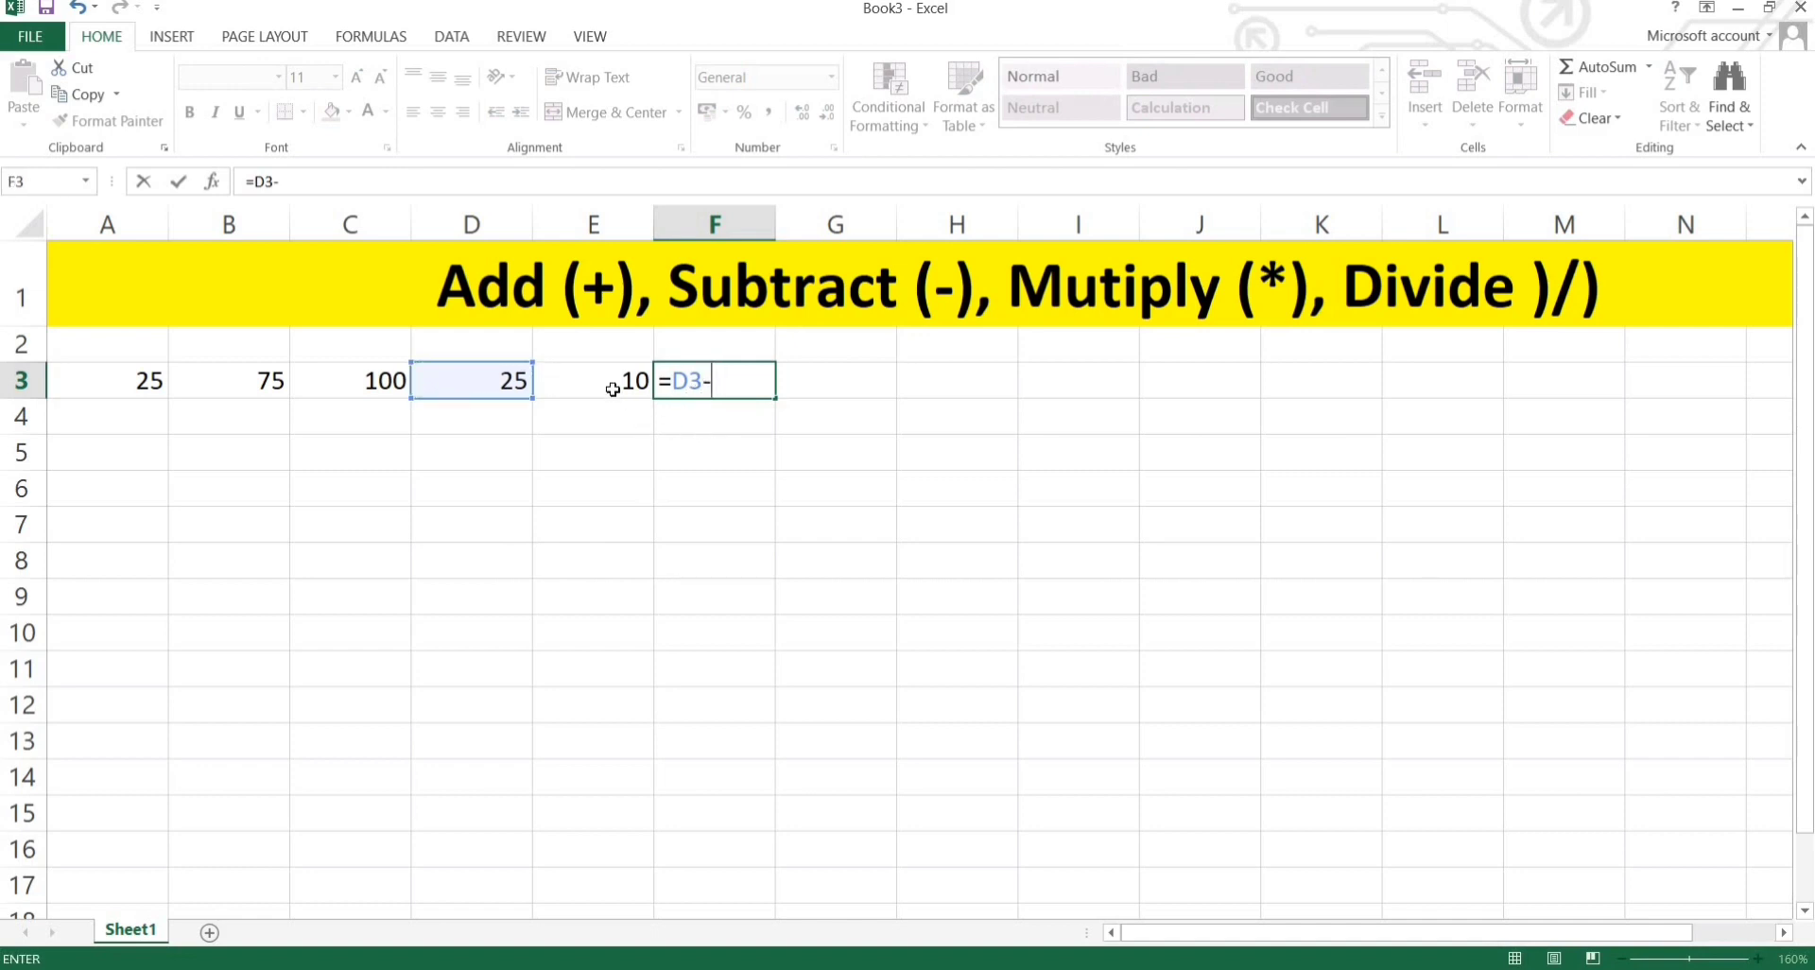
pyautogui.press('Left')
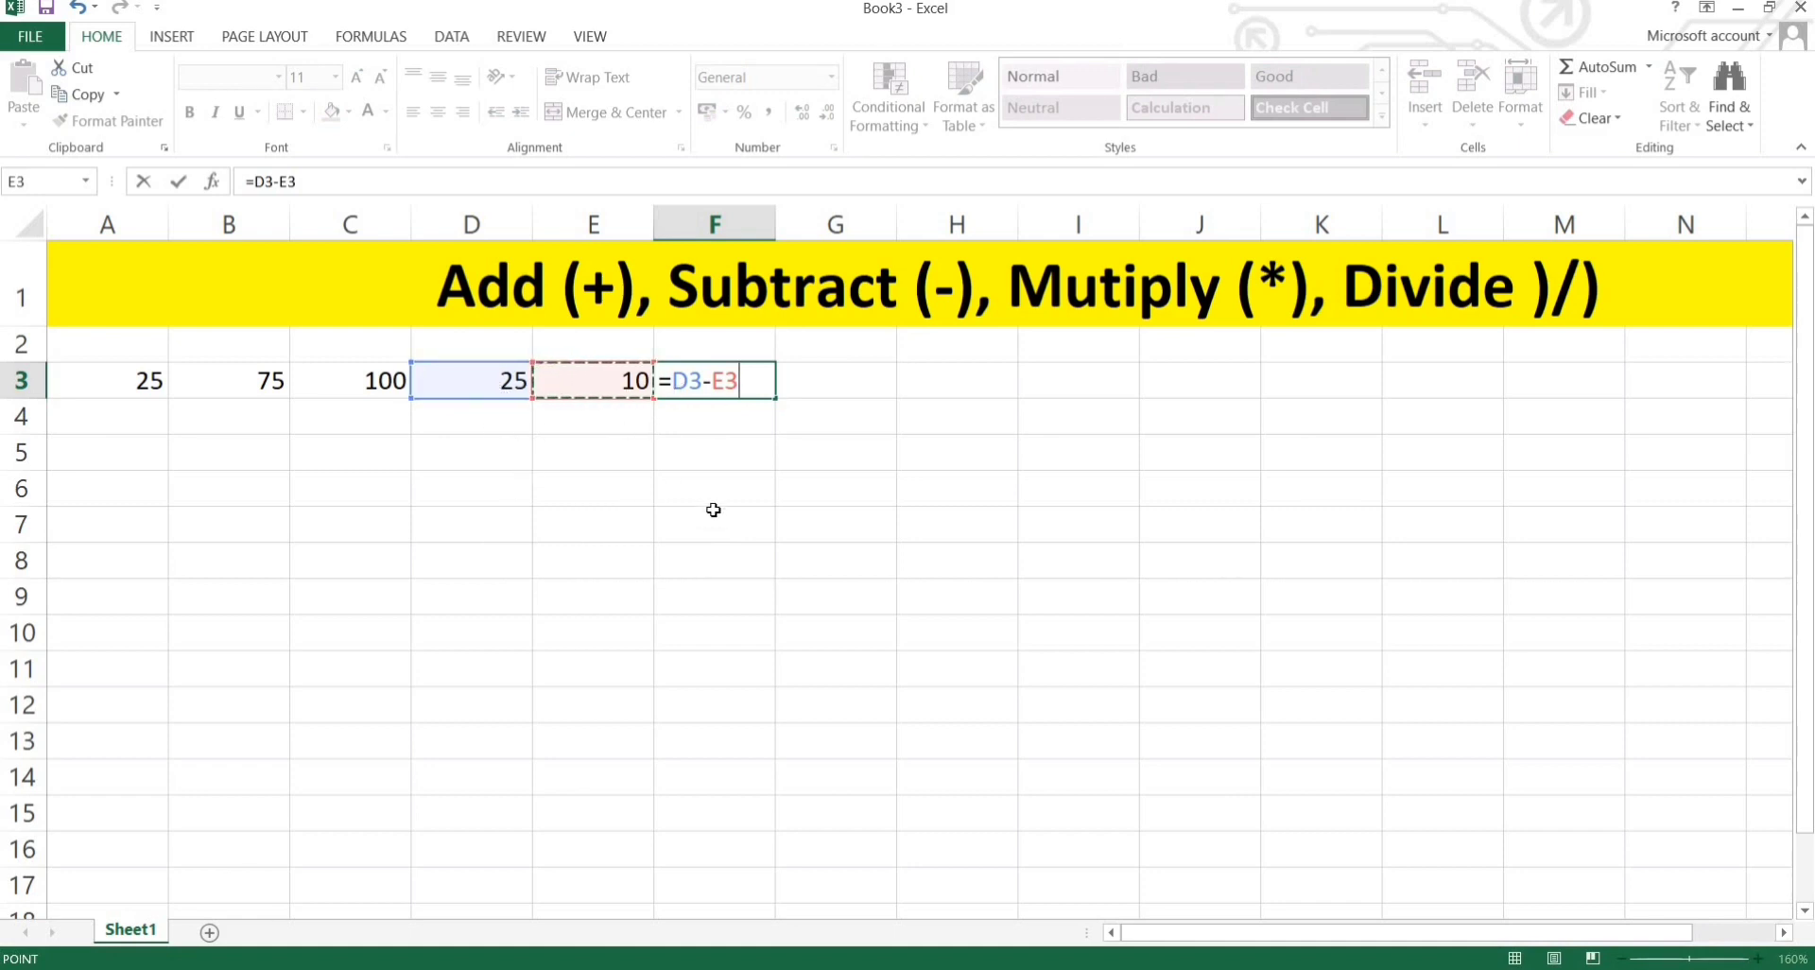
pyautogui.press('Return')
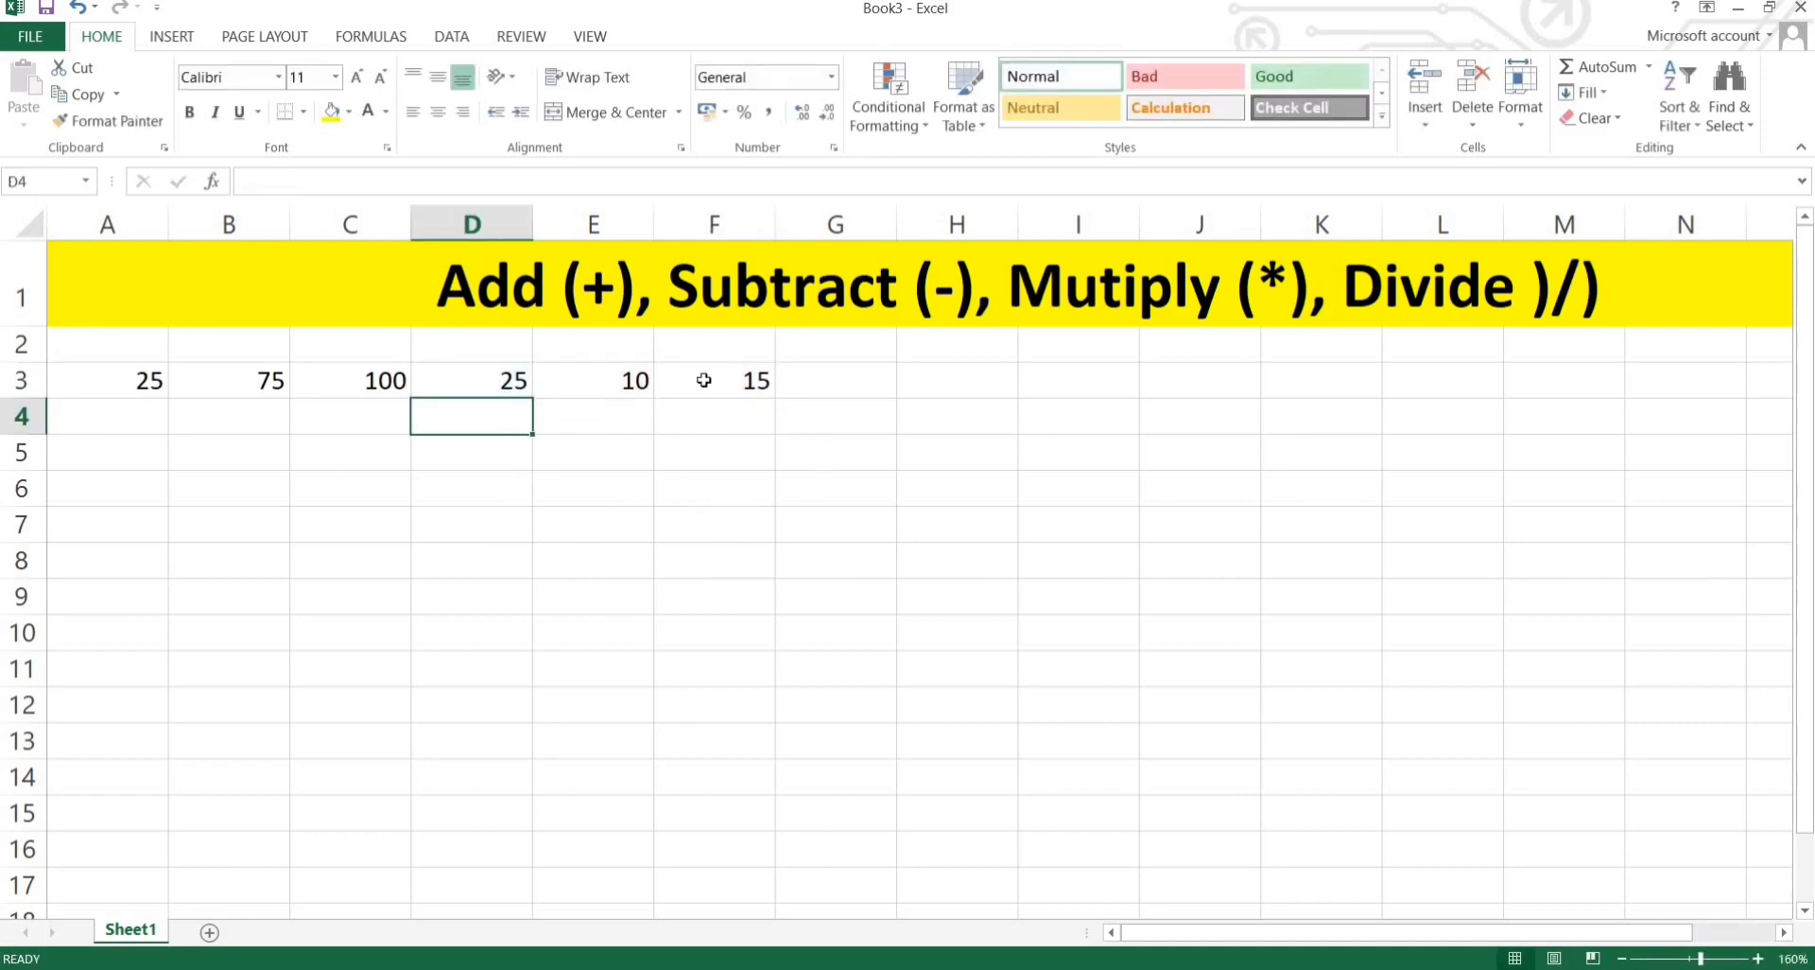
pyautogui.click(502, 383)
pyautogui.click(557, 383)
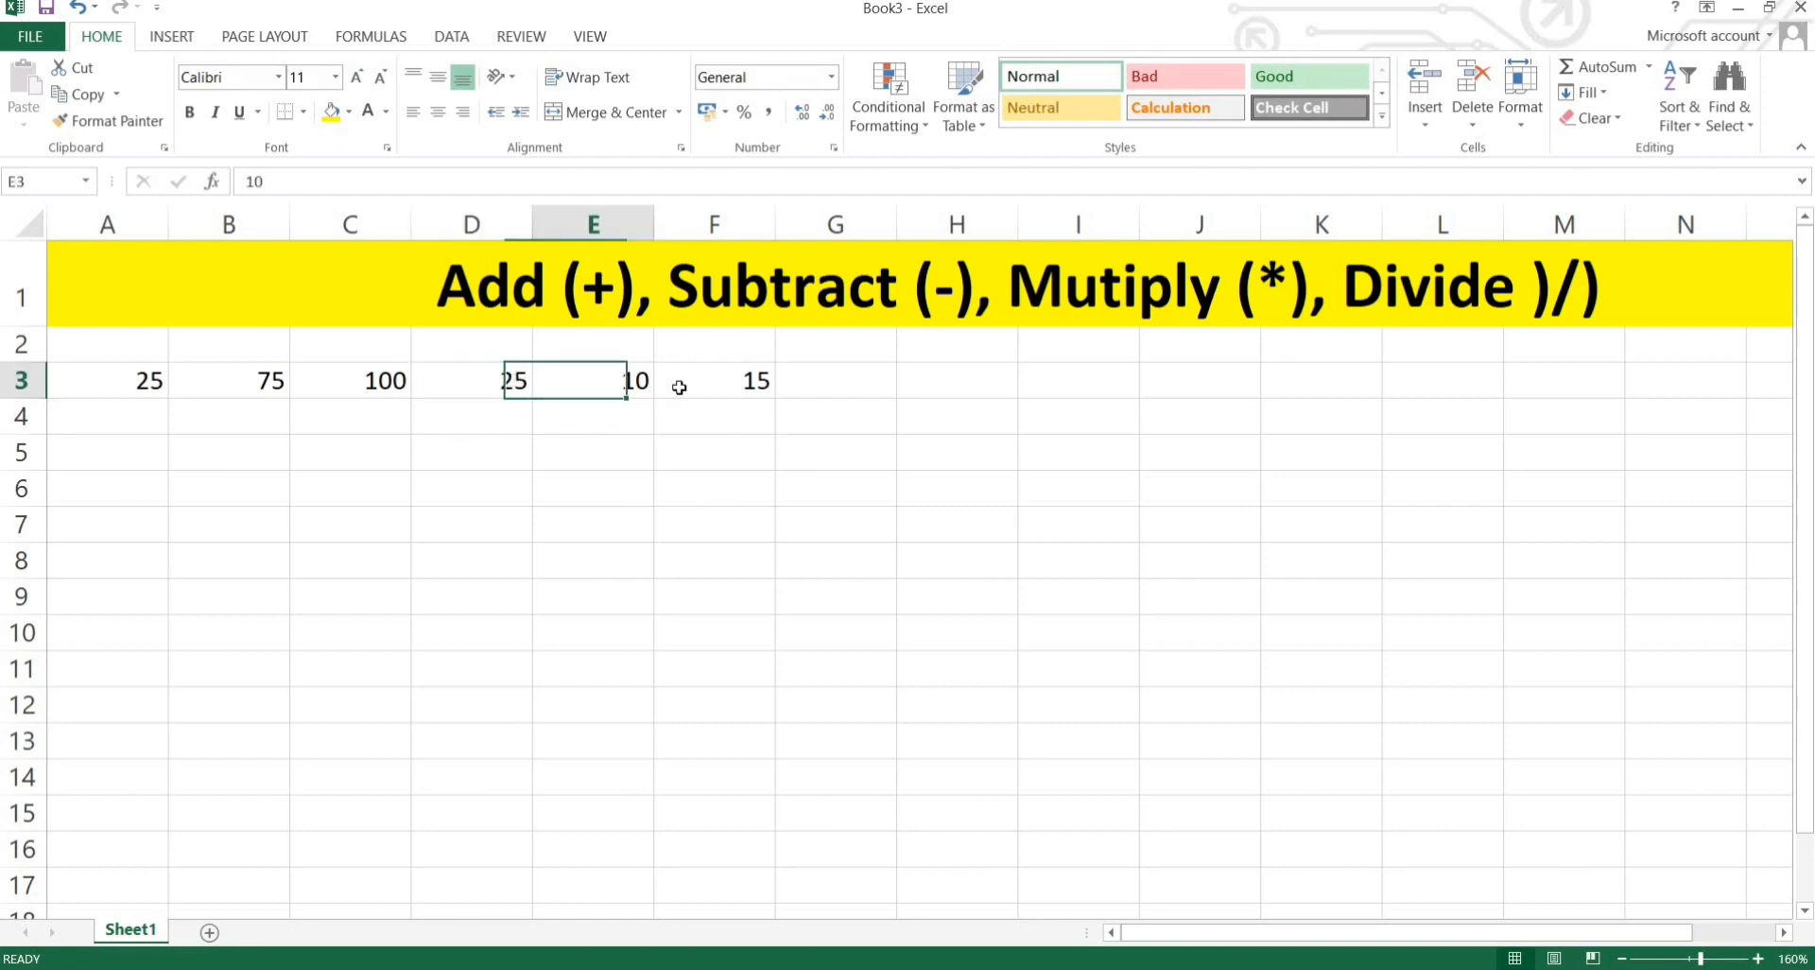
pyautogui.click(678, 384)
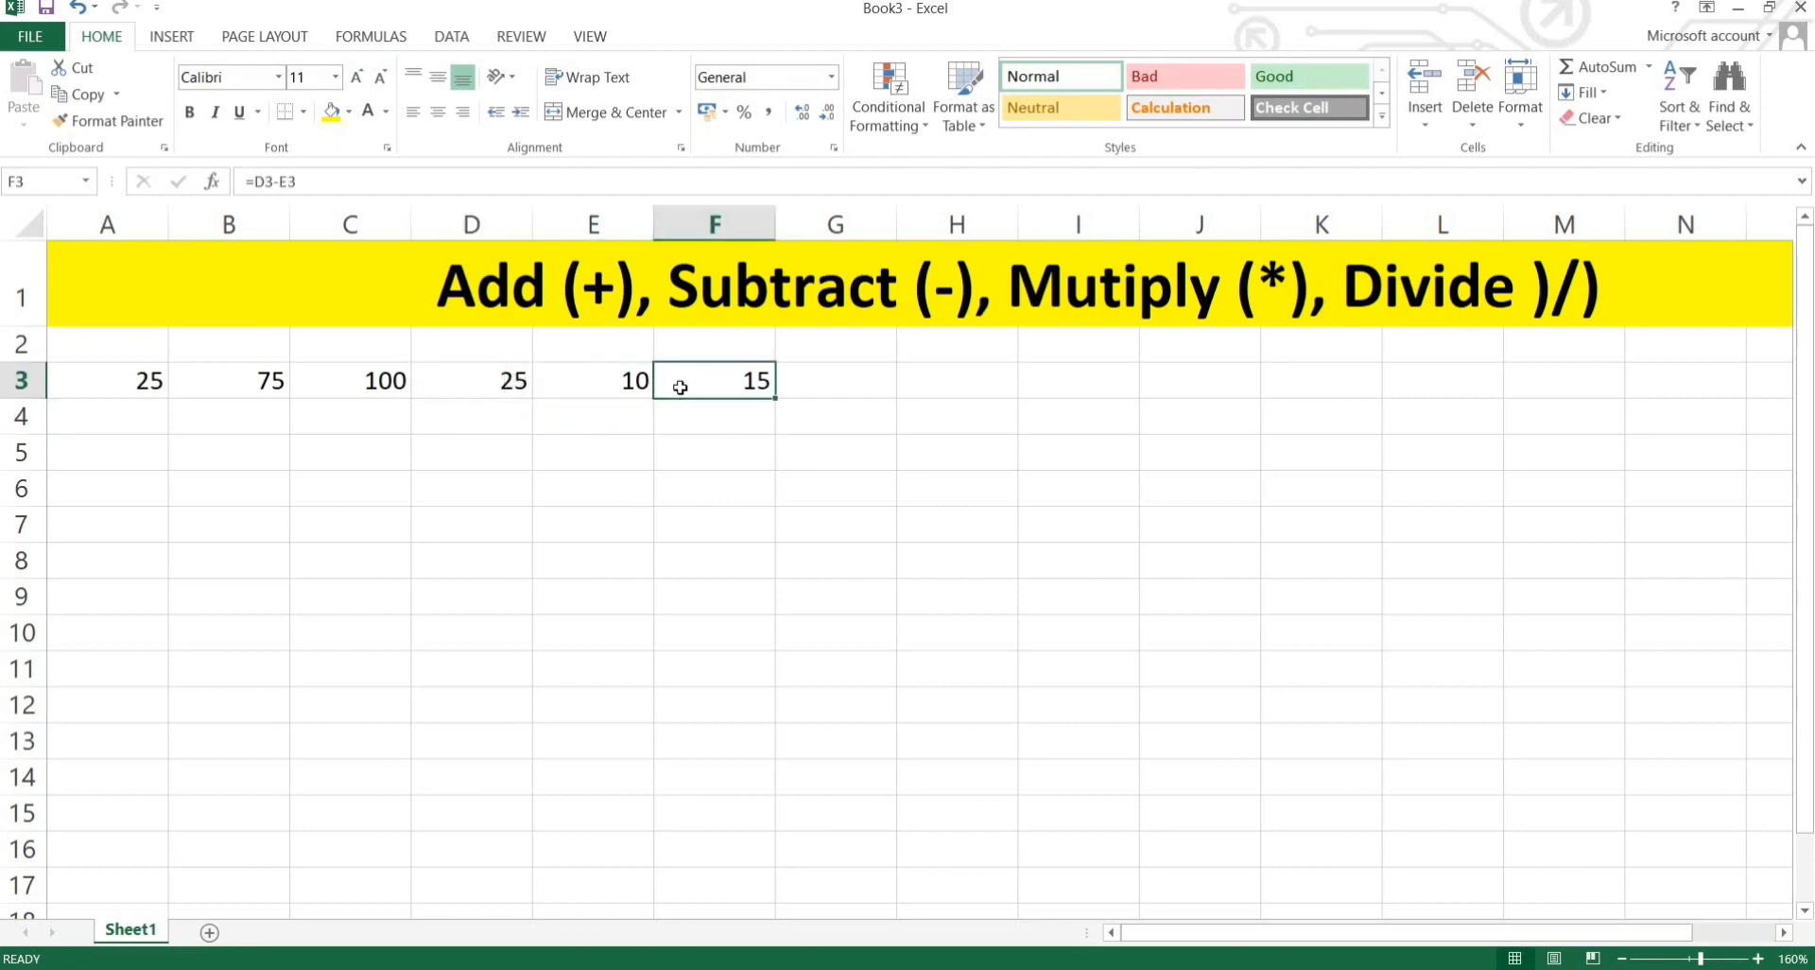
# - Change D3 to 50 so F3's =D3-E3 recalculates to 40
pyautogui.click(503, 383)
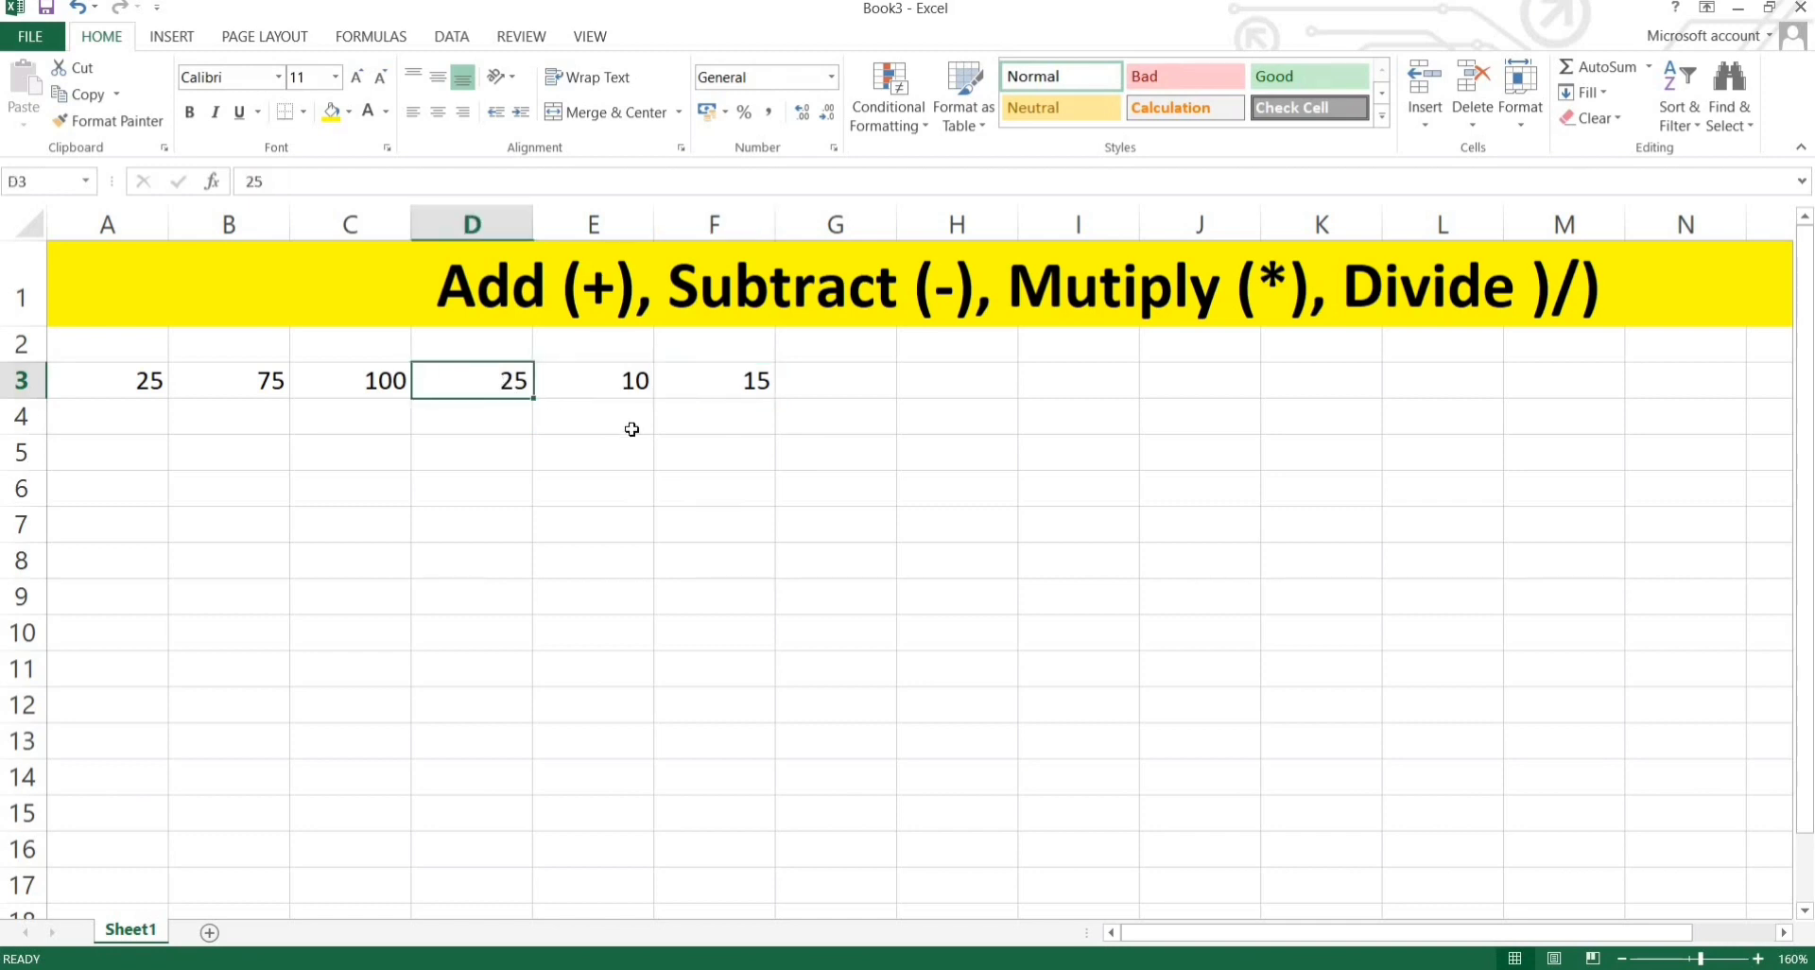
pyautogui.write('5')
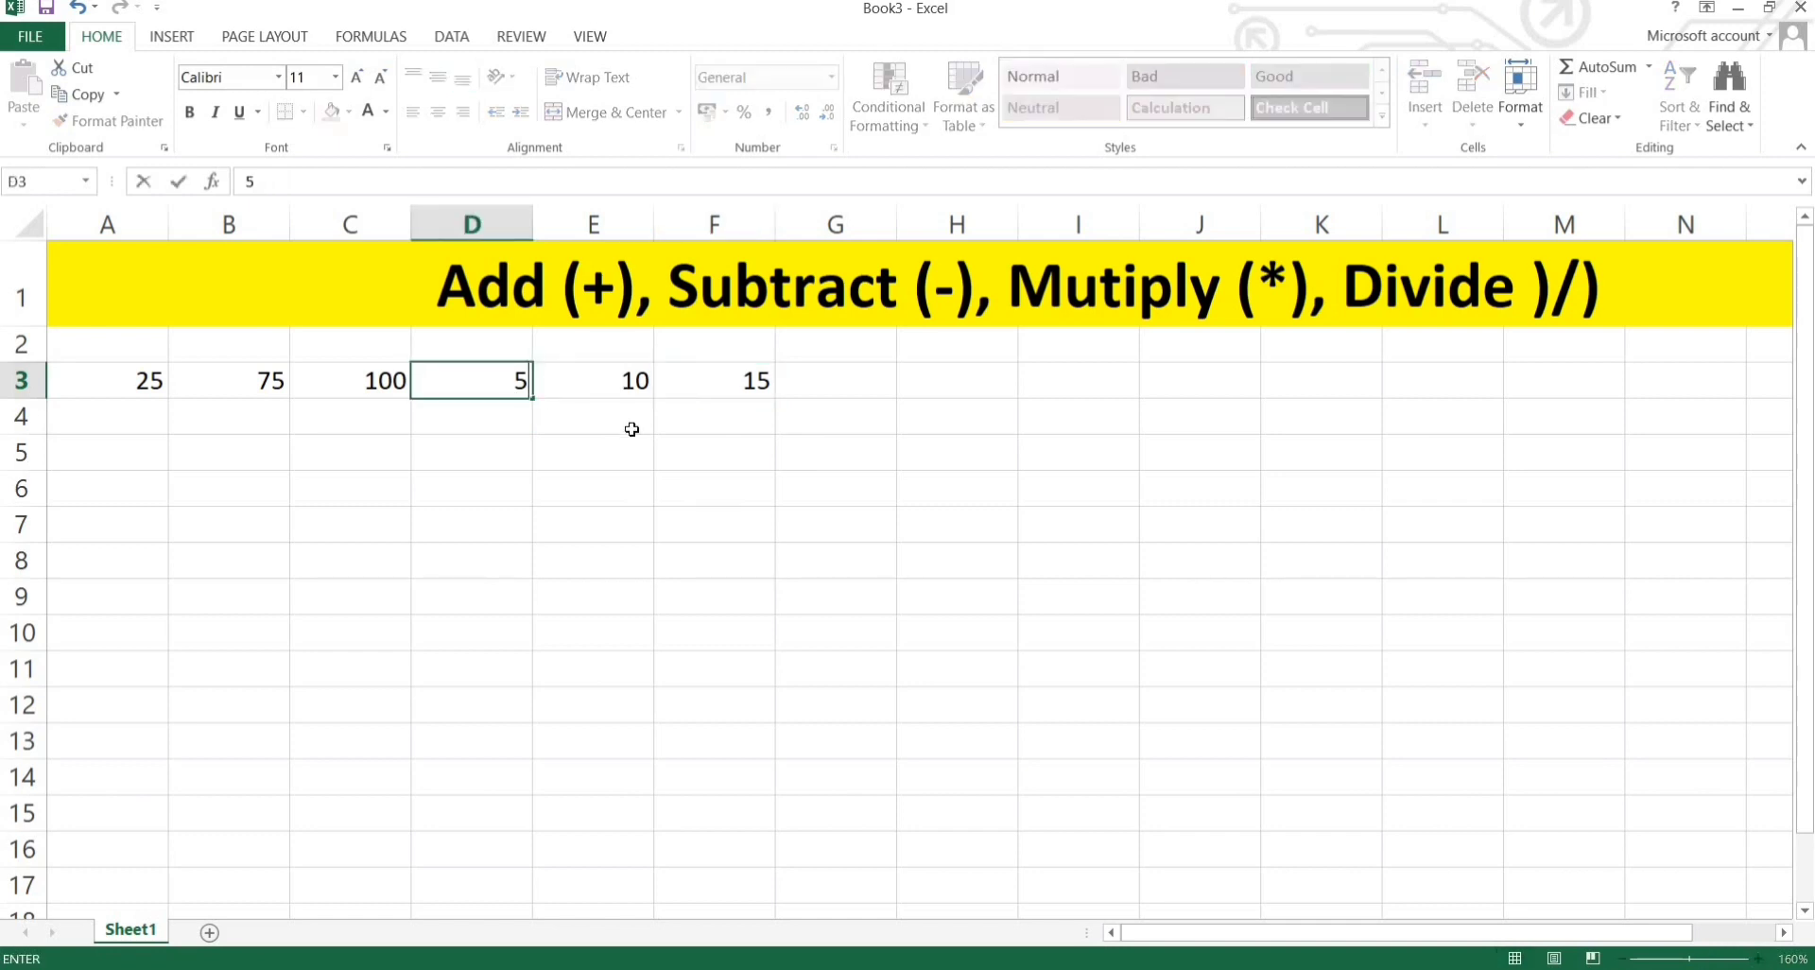
pyautogui.write('00')
pyautogui.press('BackSpace')
pyautogui.press('Return')
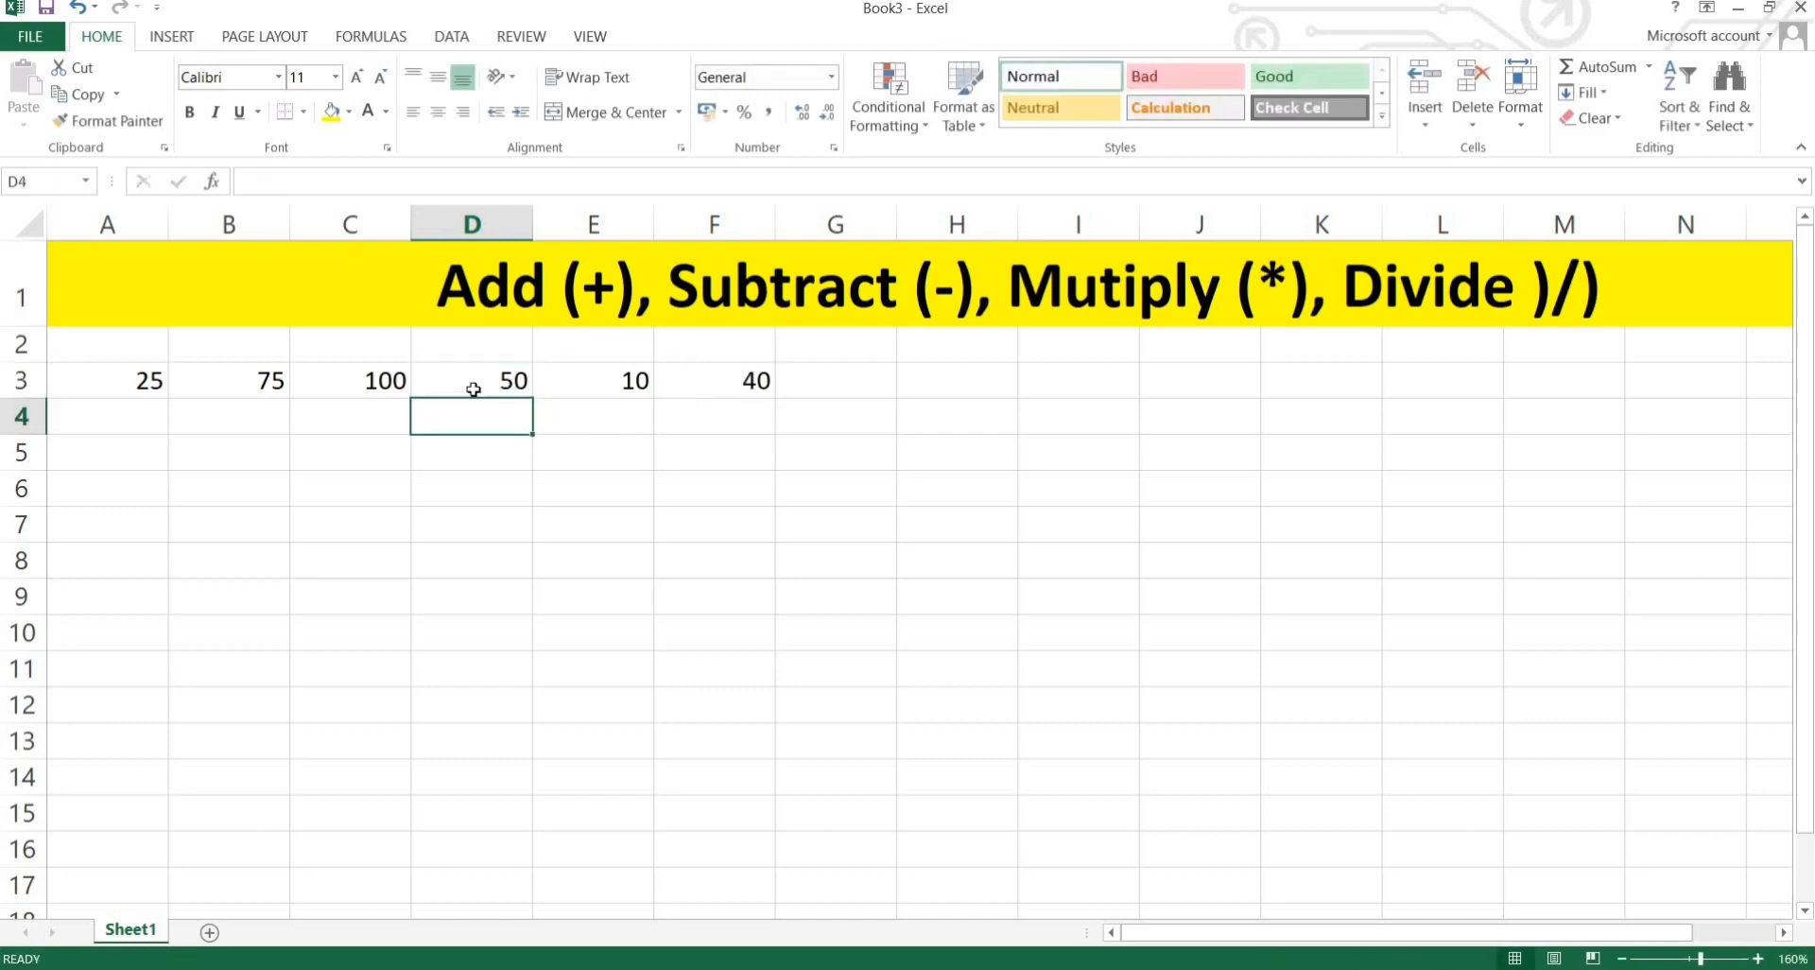
pyautogui.press('Up')
pyautogui.press('Right')
pyautogui.press('Right')
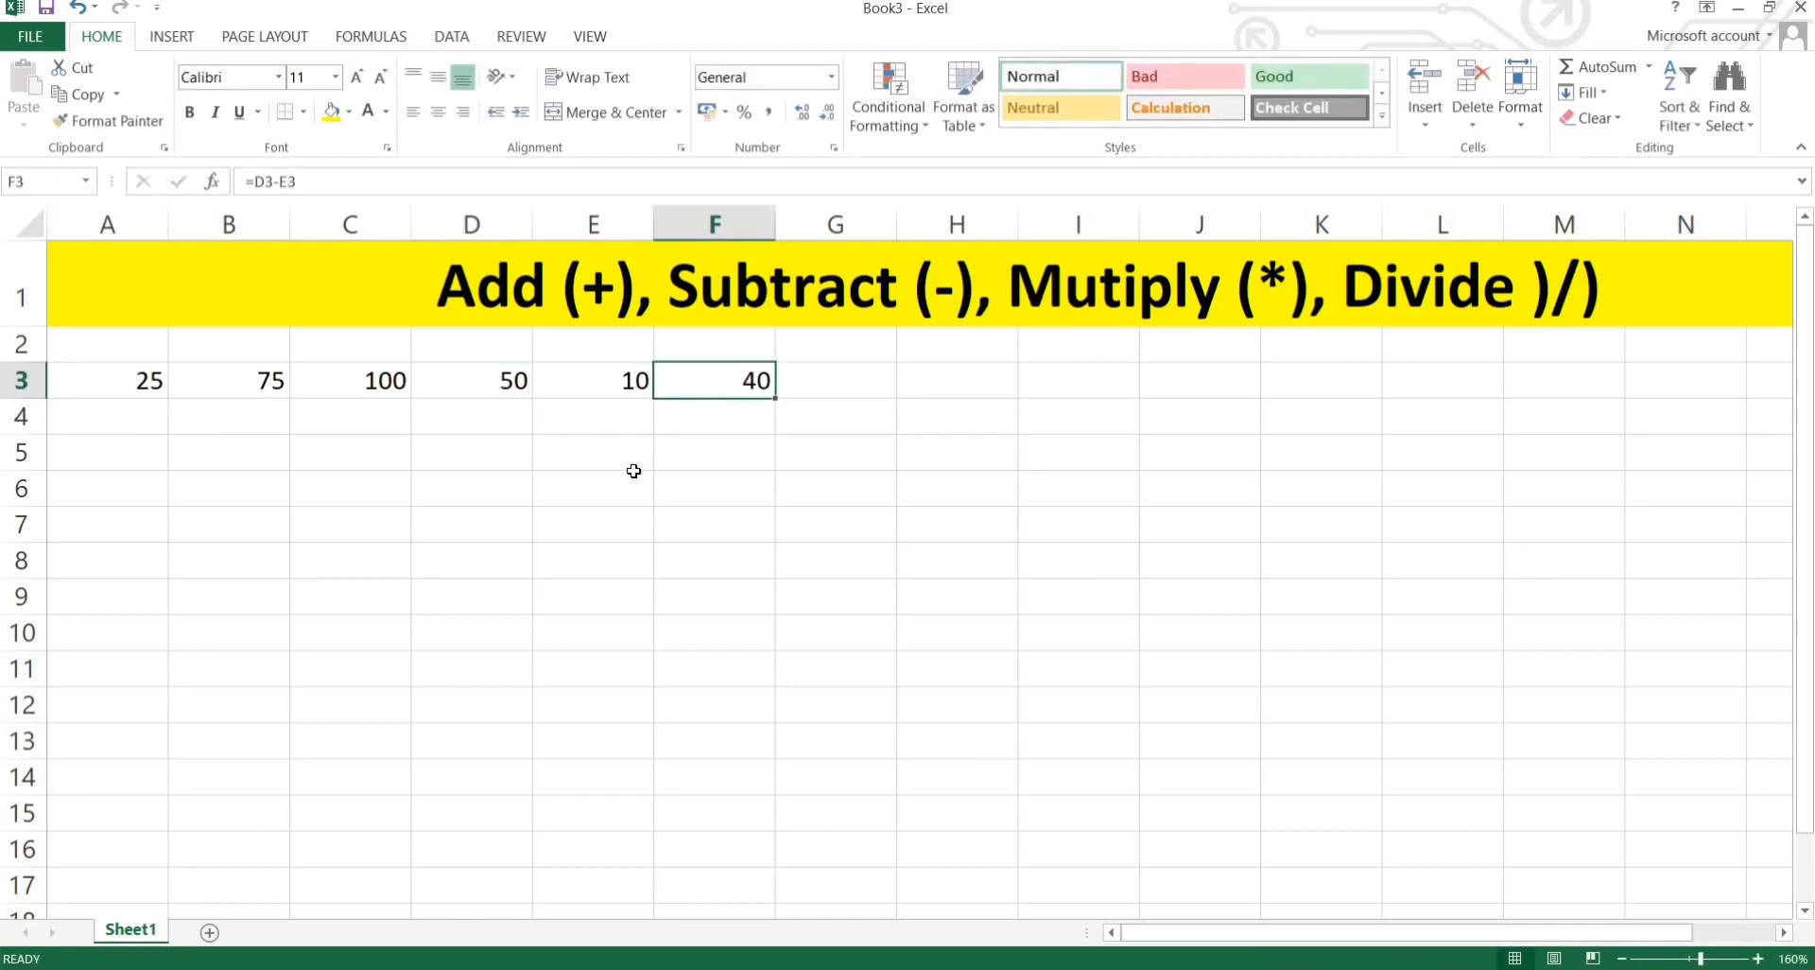
pyautogui.click(495, 494)
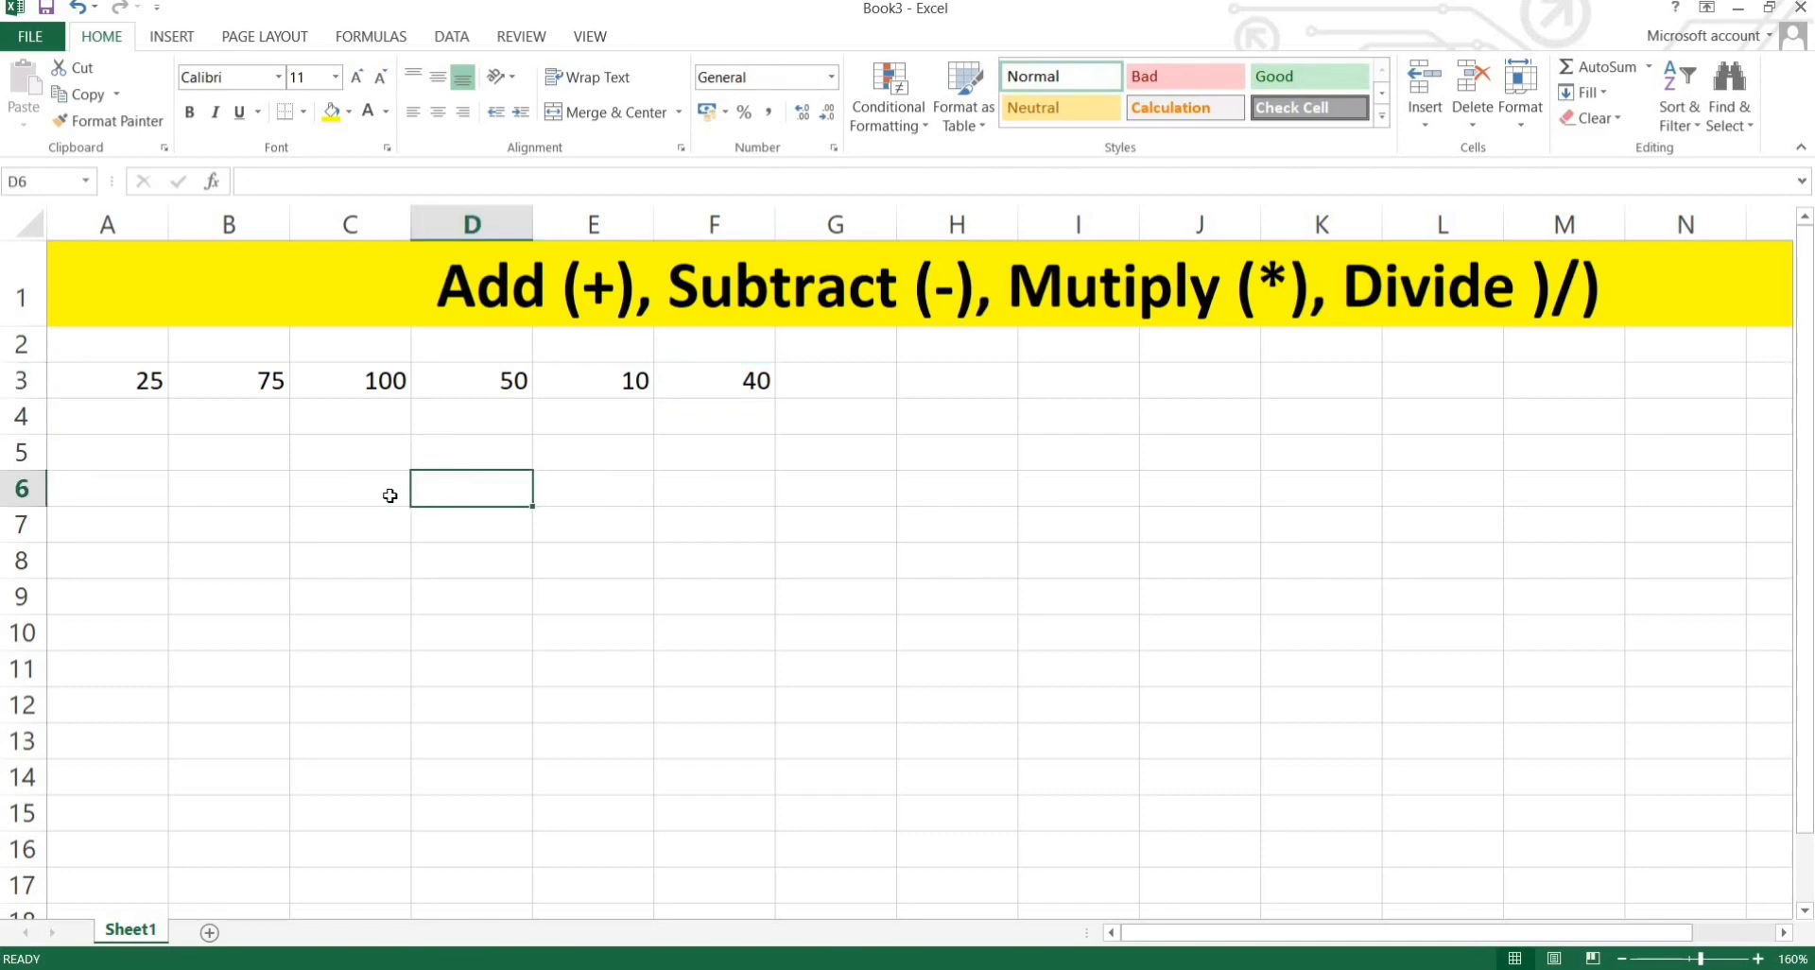
# - Enter the multiplication formula =A5*B5 in C5
pyautogui.click(390, 495)
pyautogui.click(349, 450)
pyautogui.write('=')
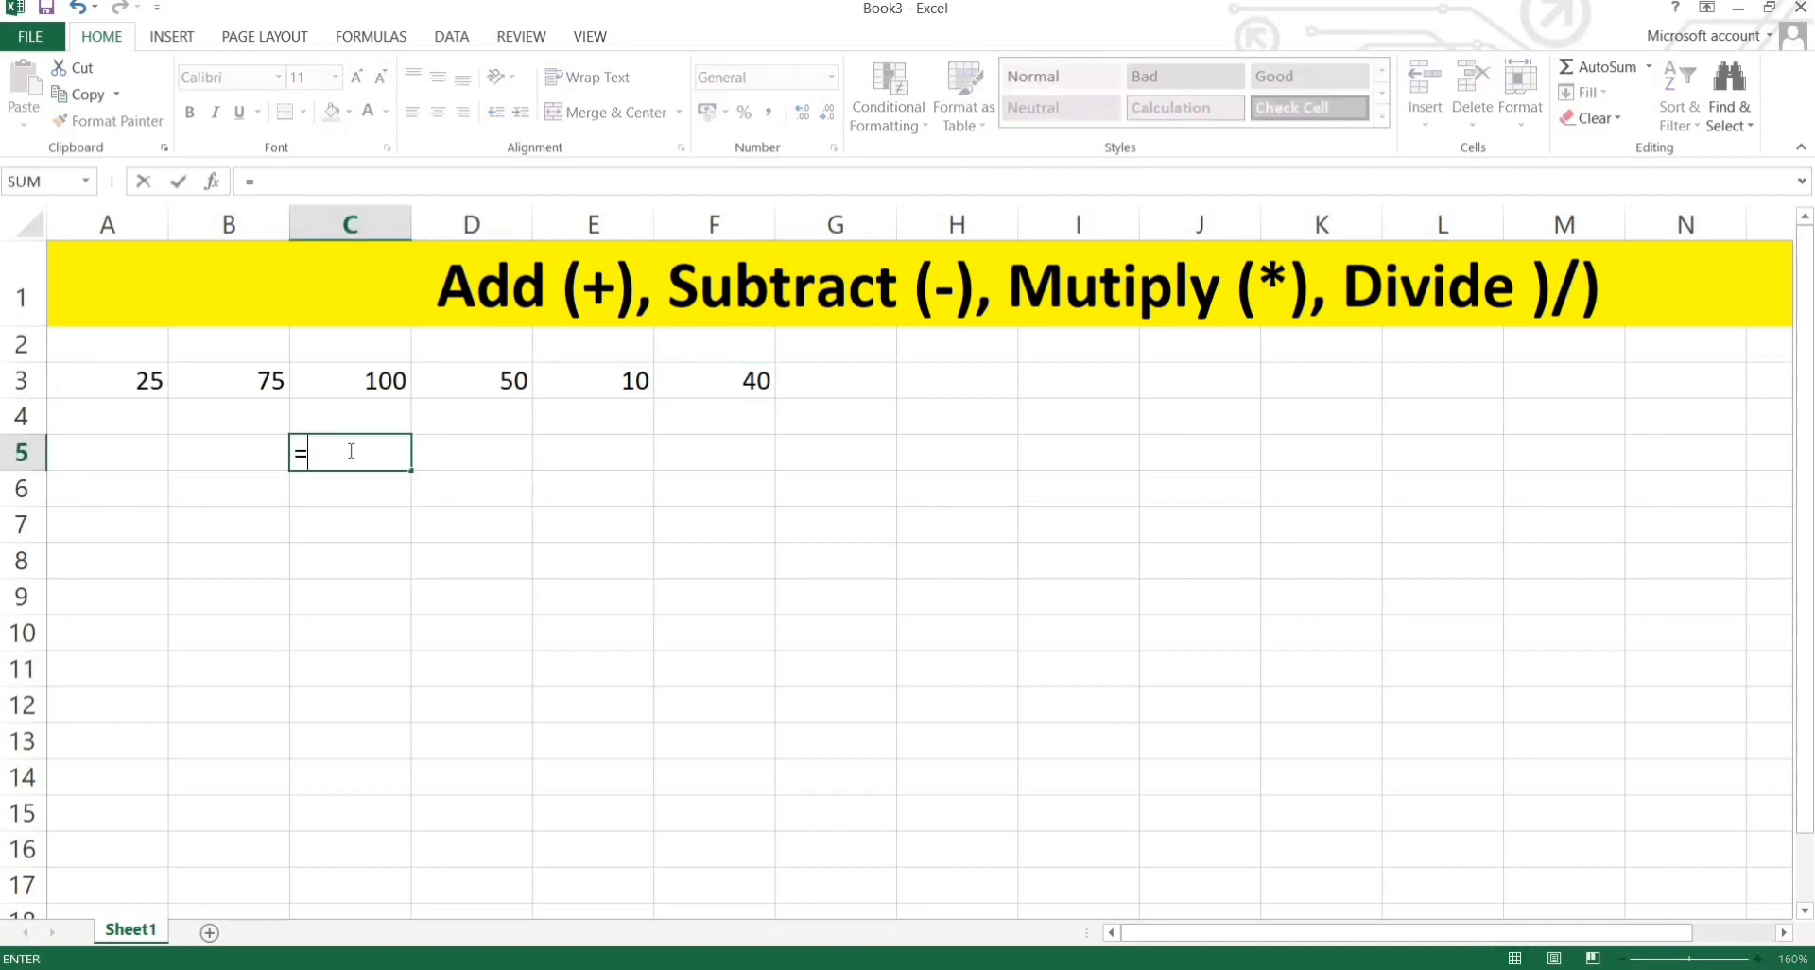
pyautogui.click(143, 466)
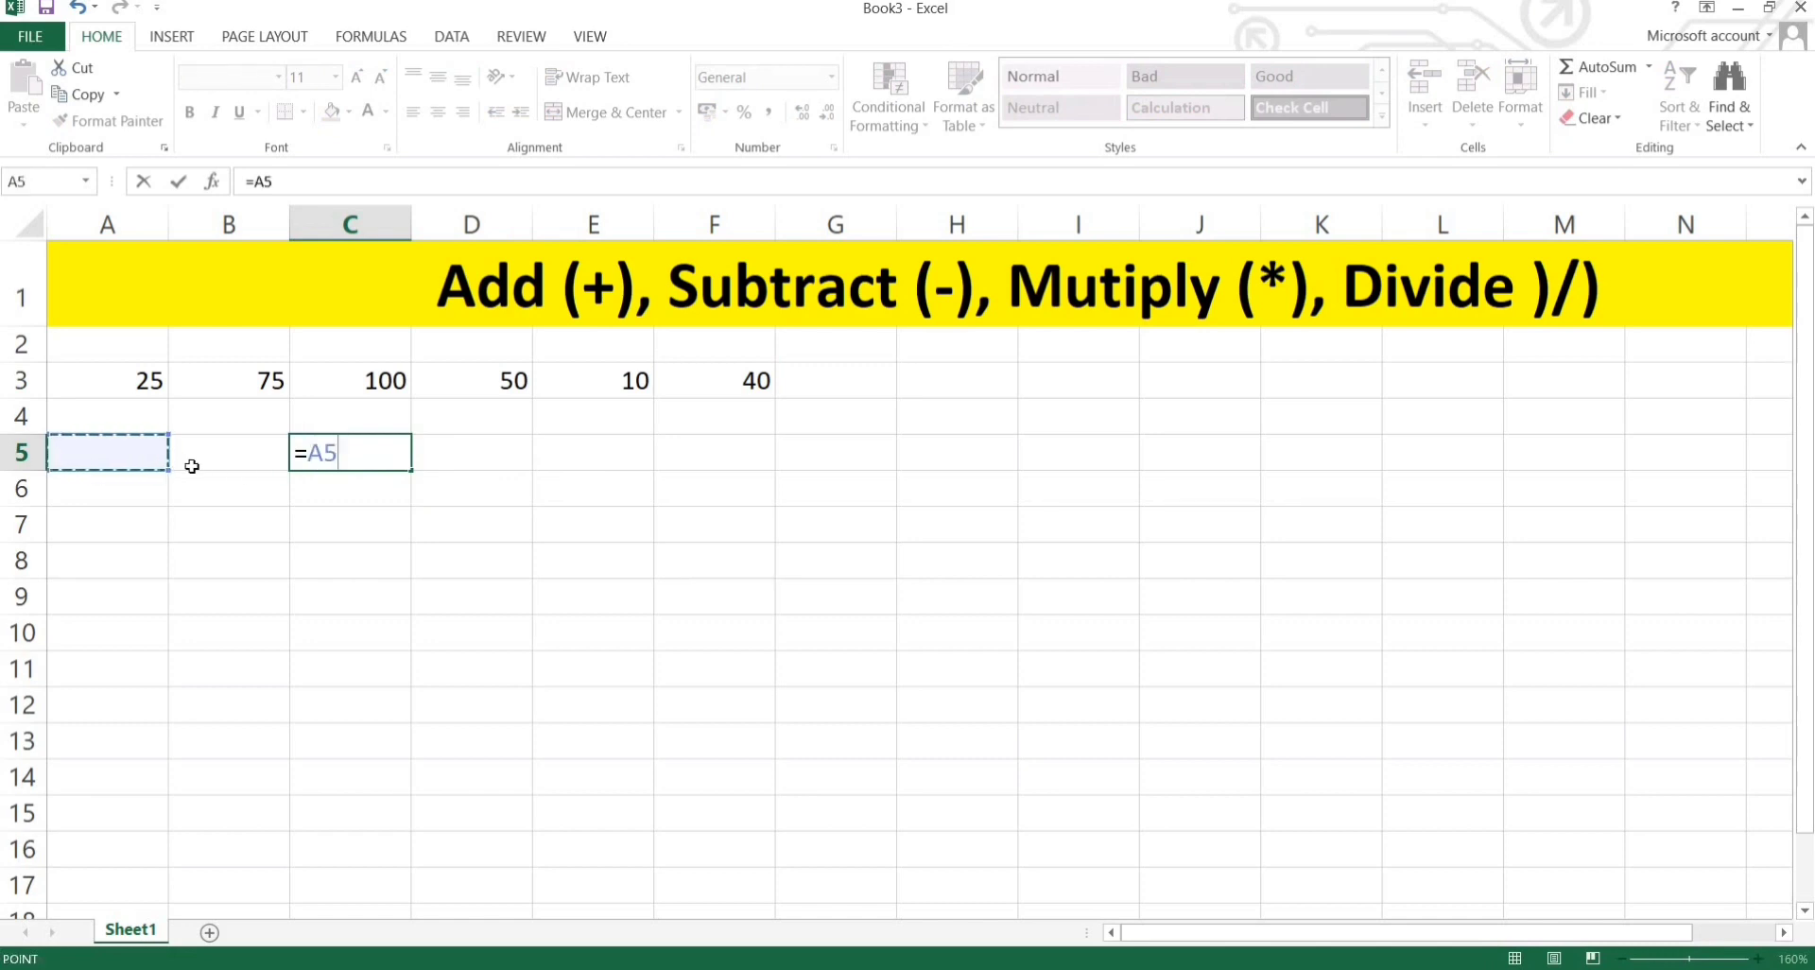
pyautogui.write('*')
pyautogui.click(229, 452)
pyautogui.press('Return')
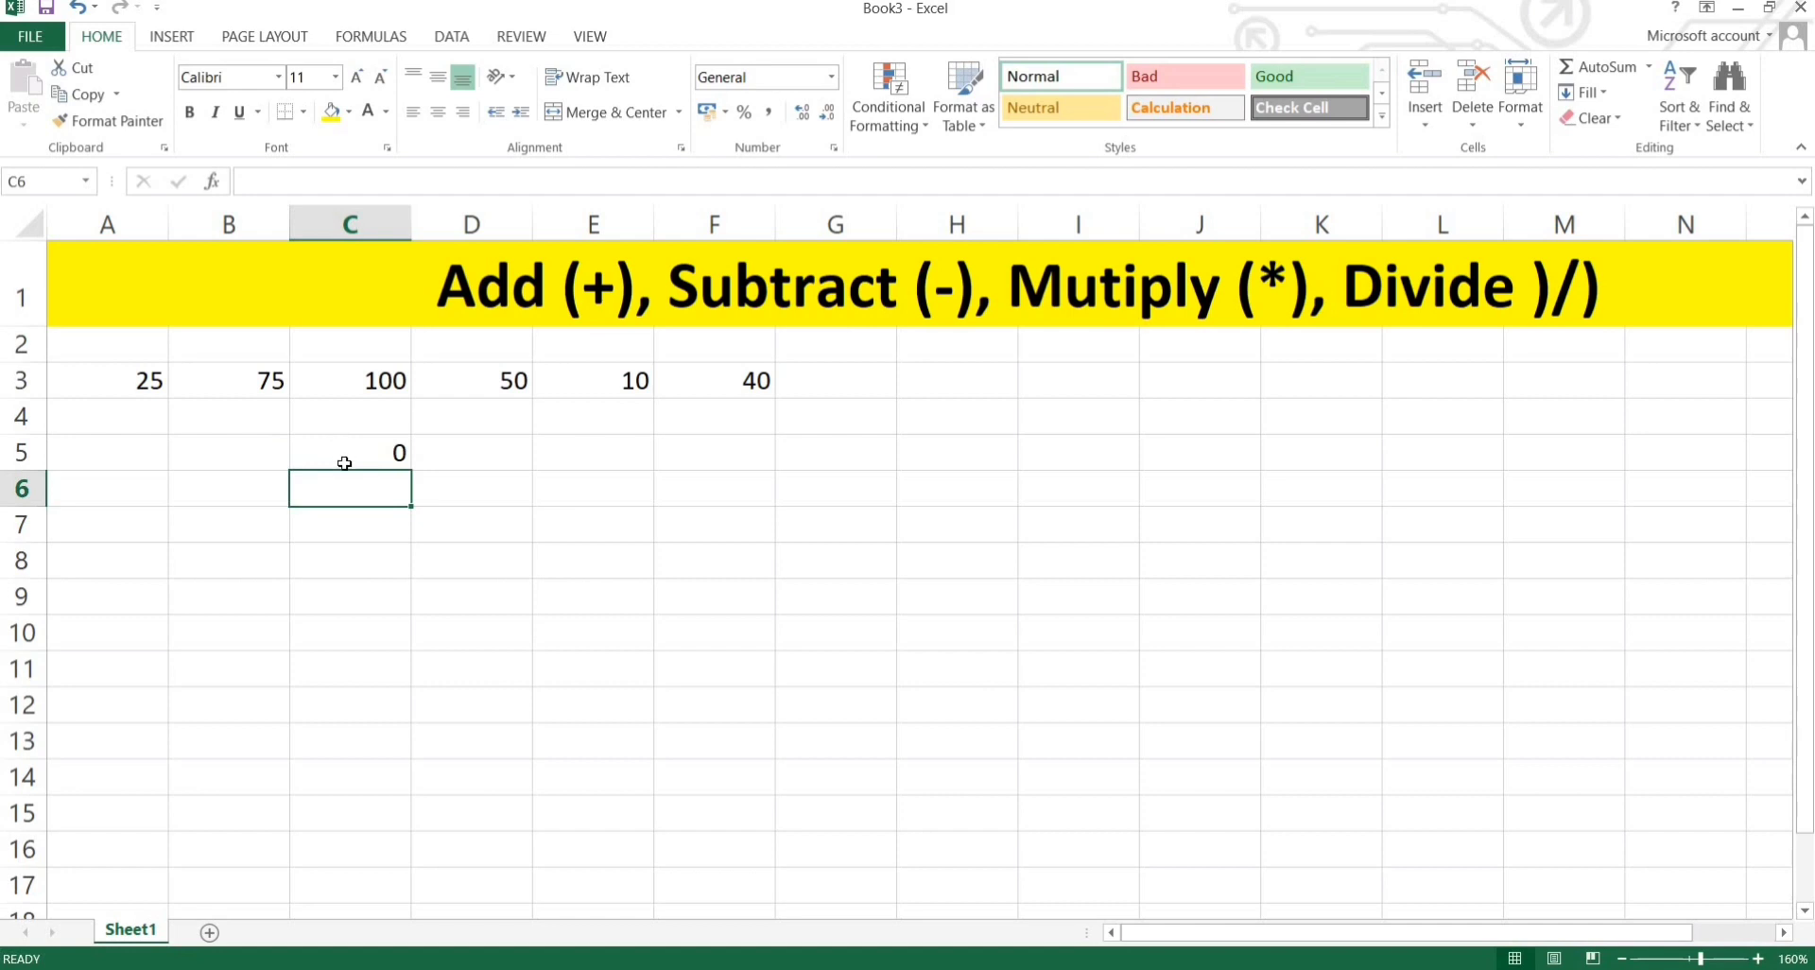
pyautogui.click(344, 464)
# - Enter 50 in A5 and 2 in B5 so C5 shows 100
pyautogui.click(96, 448)
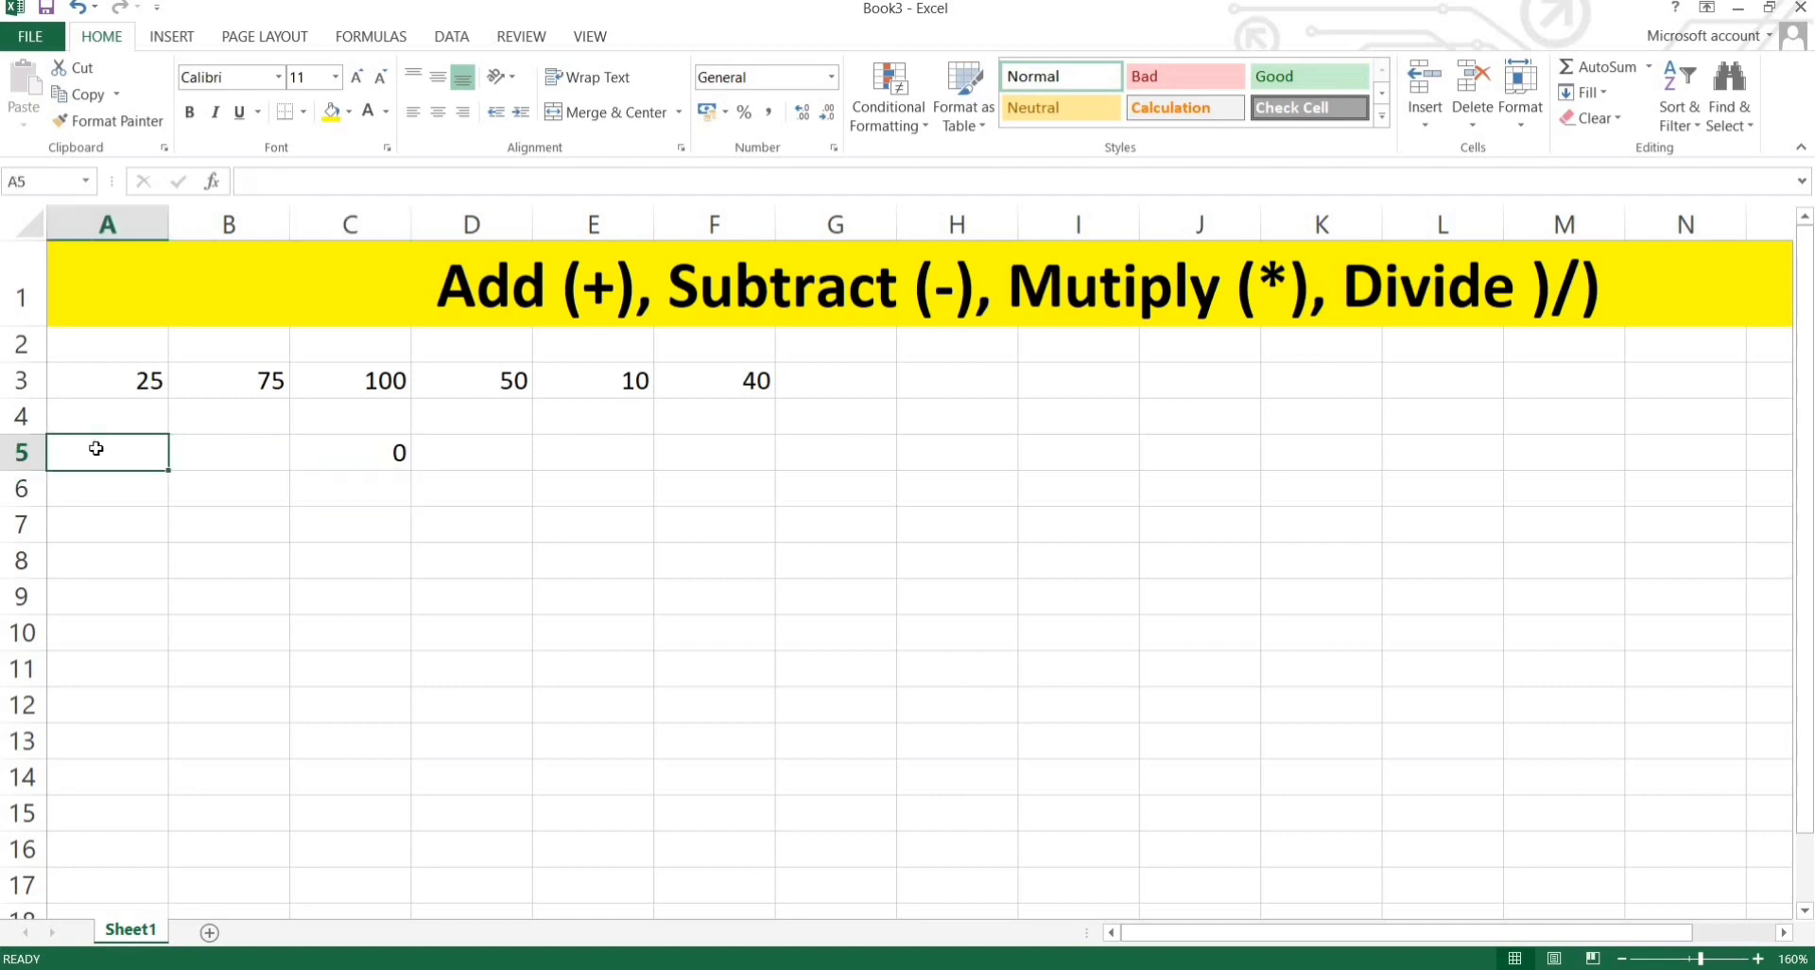
pyautogui.write('50')
pyautogui.press('Return')
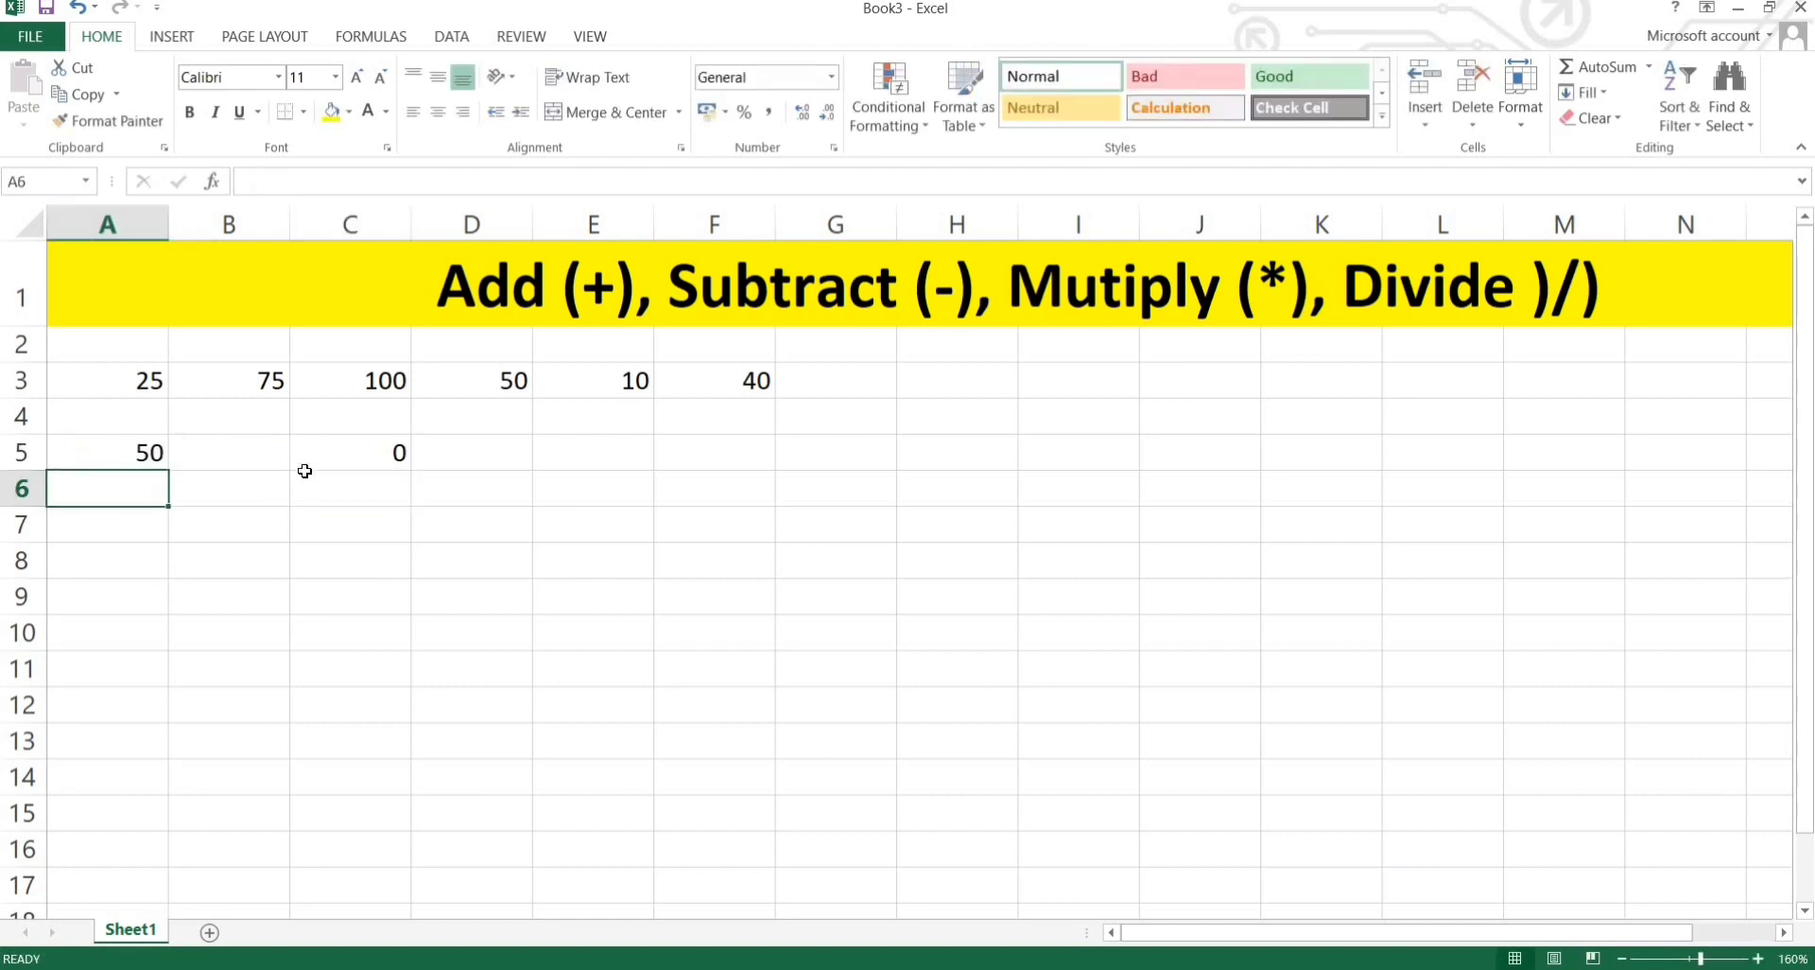
pyautogui.click(235, 454)
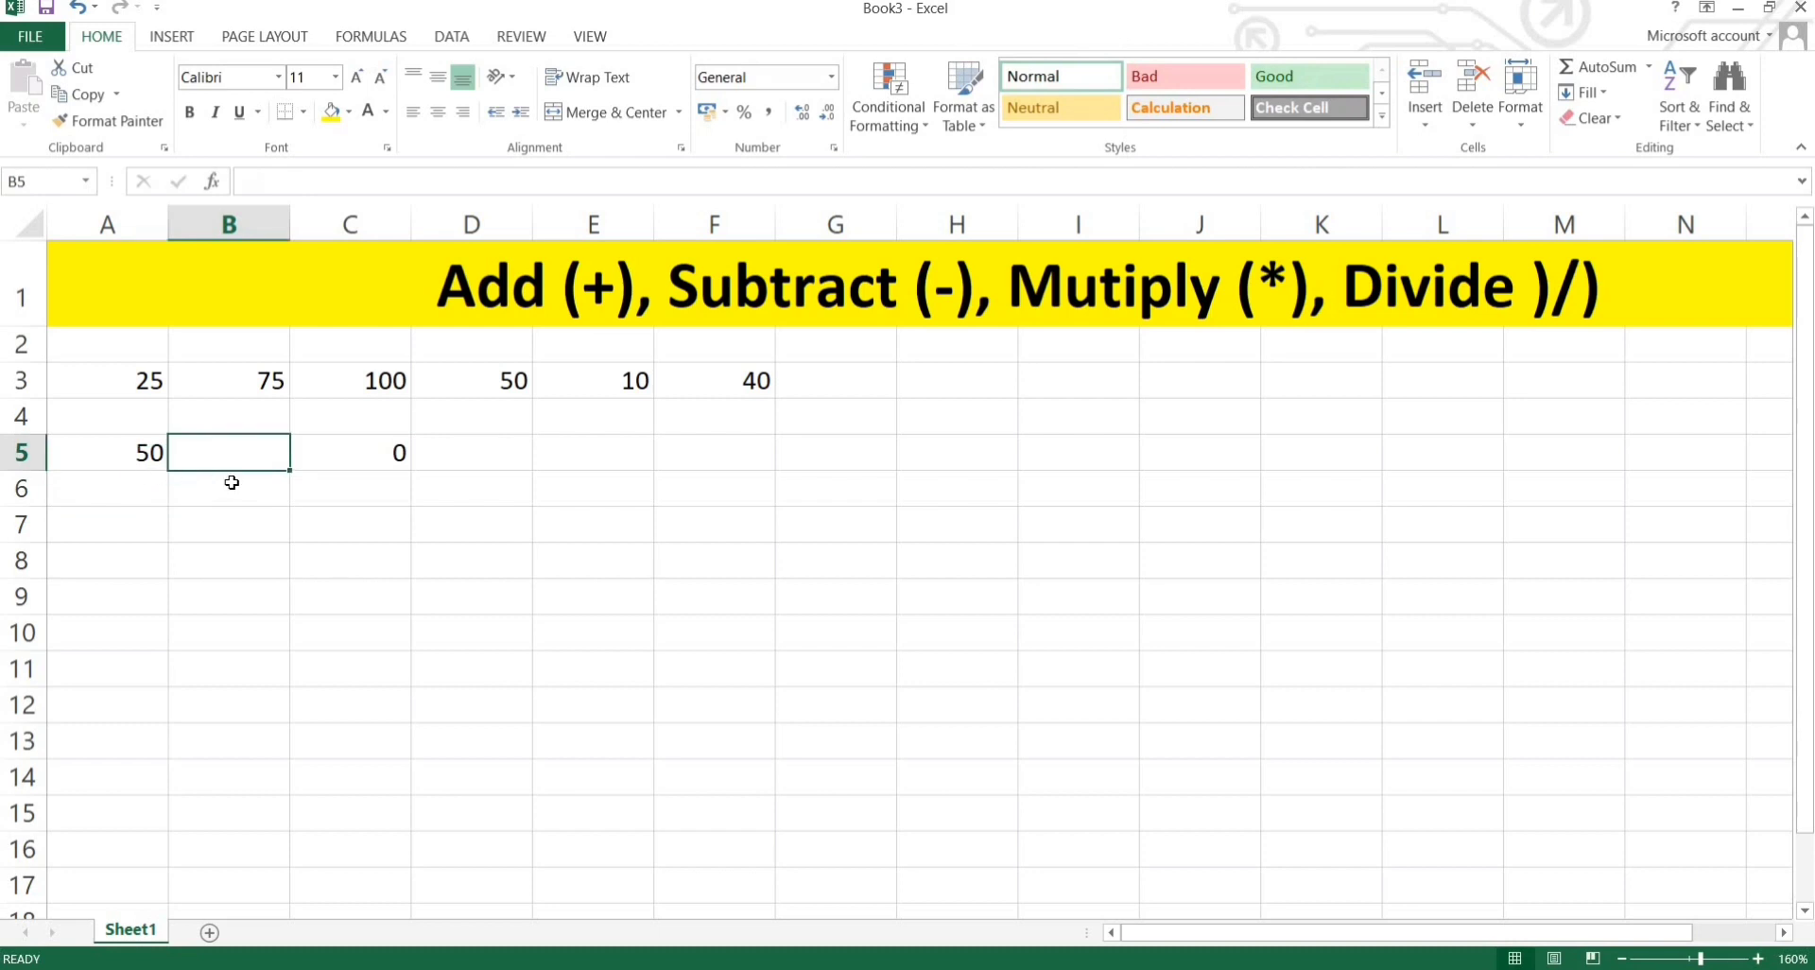
pyautogui.write('2')
pyautogui.press('Return')
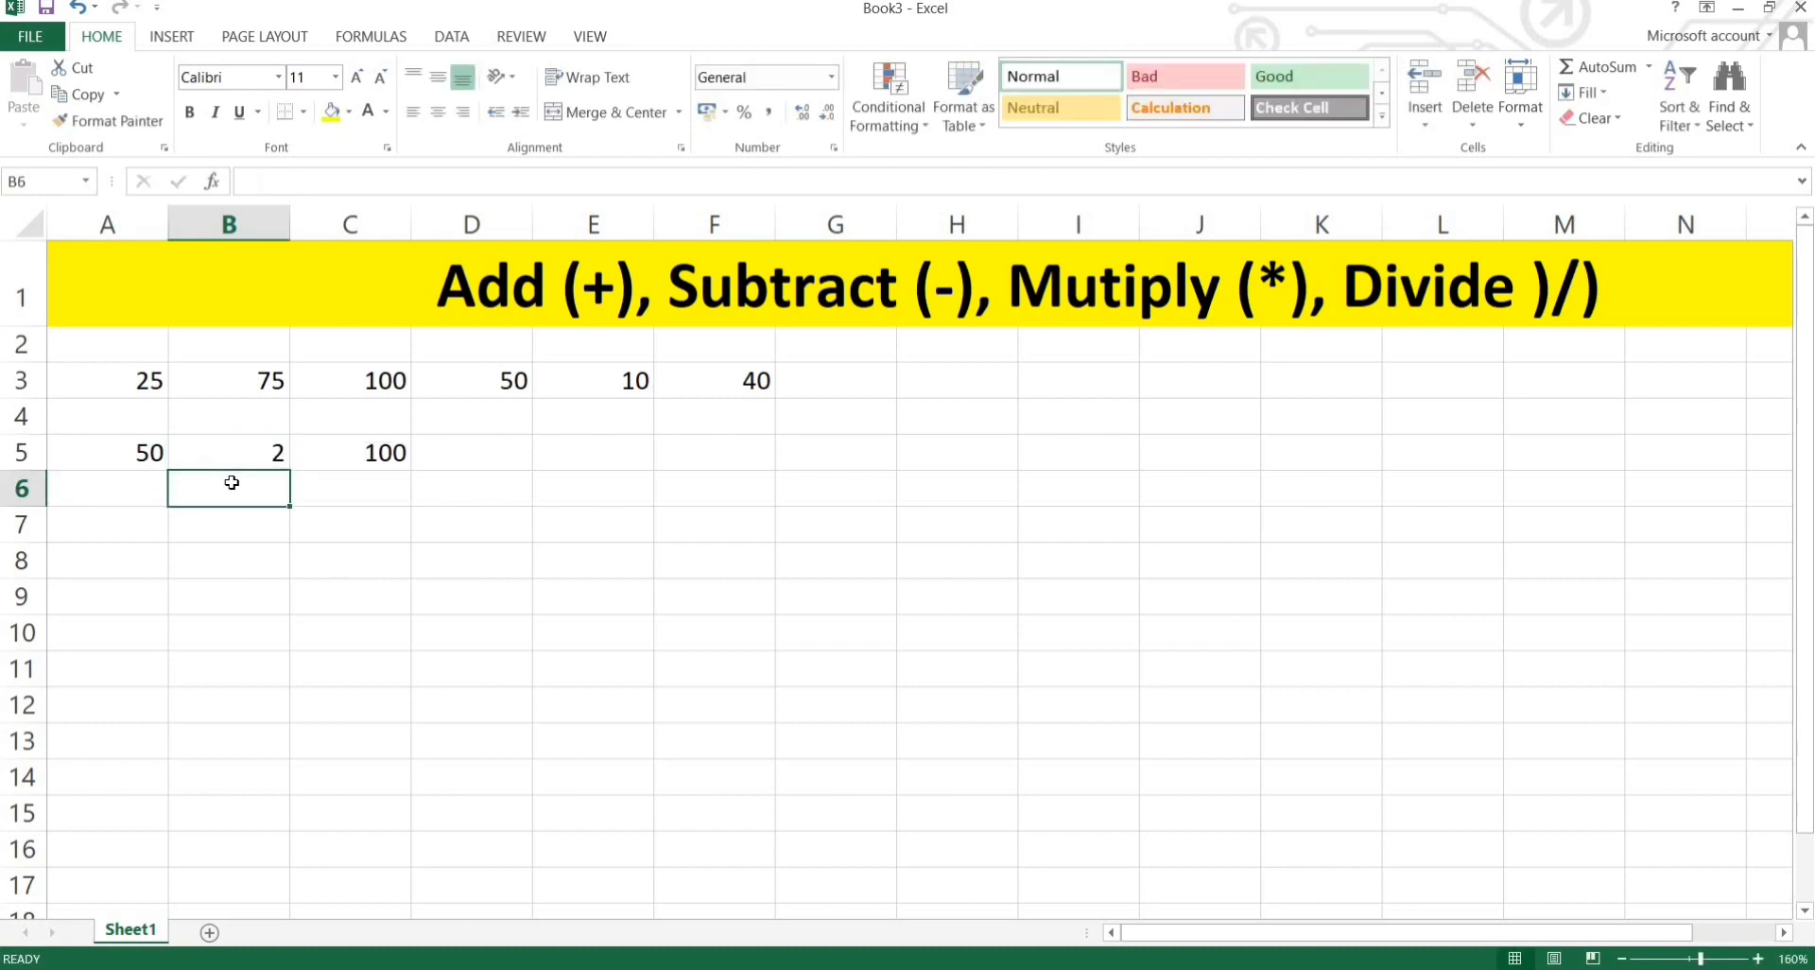
# - Try 4 and 5 in B5, then settle on 10 so C5 shows 500
pyautogui.click(255, 460)
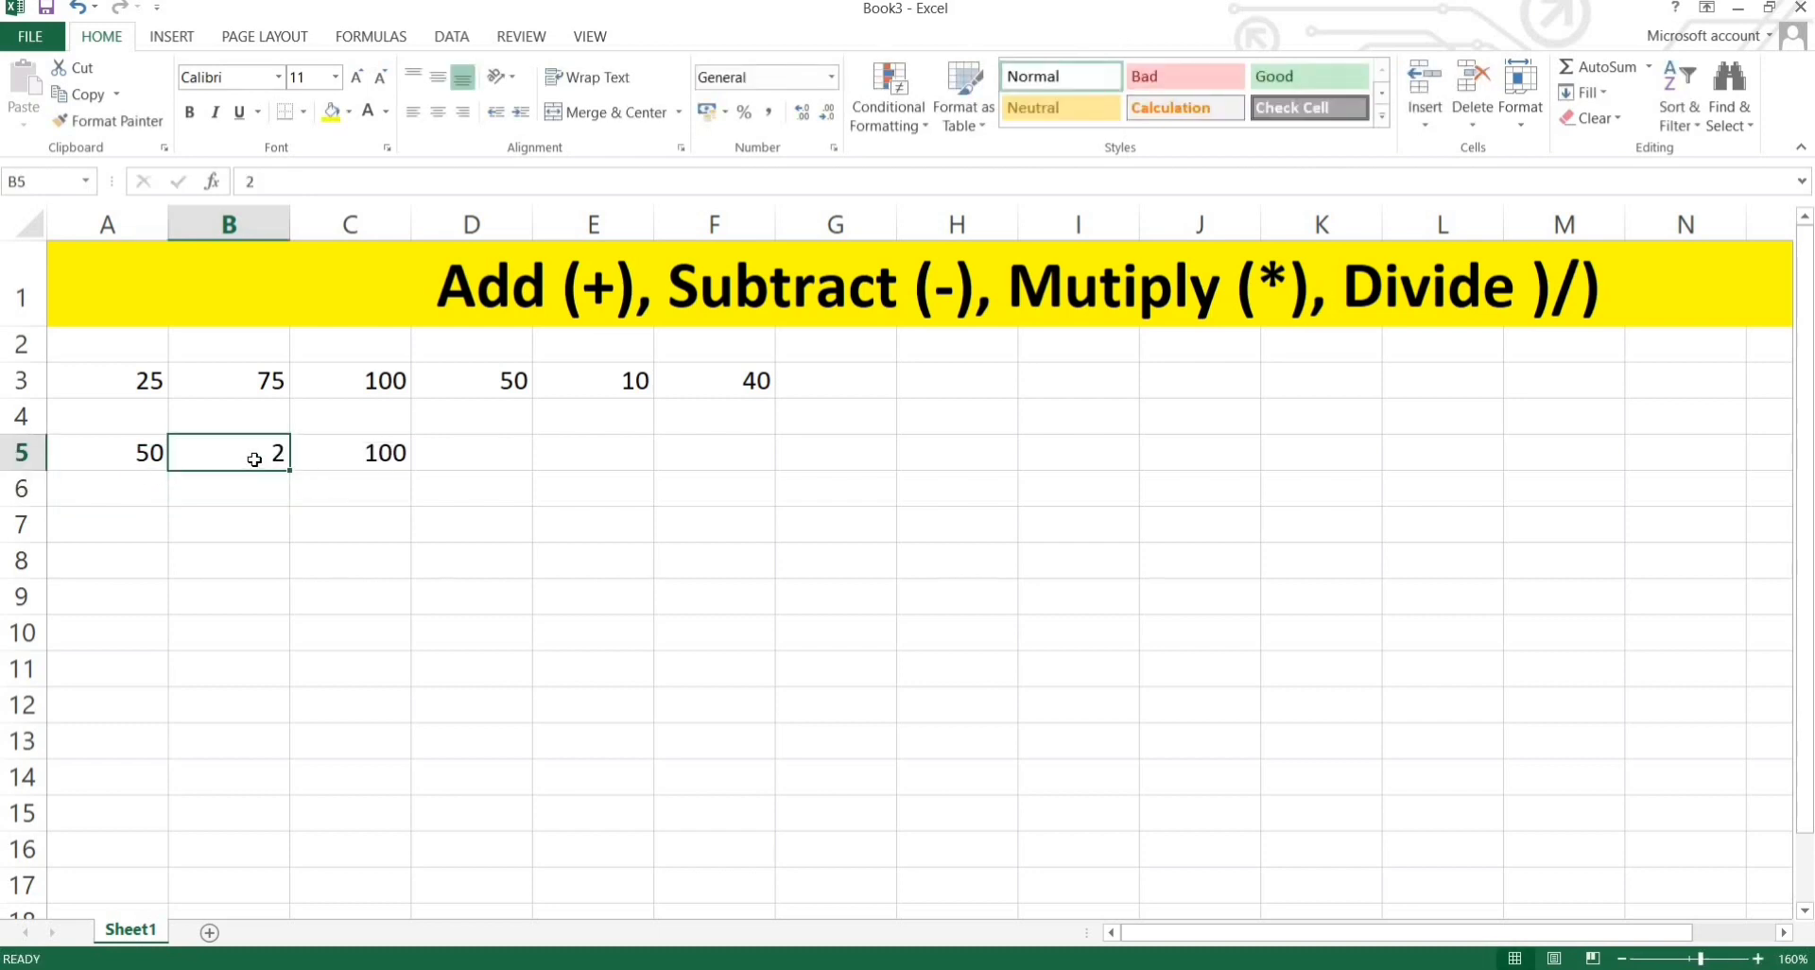
pyautogui.write('4')
pyautogui.press('Return')
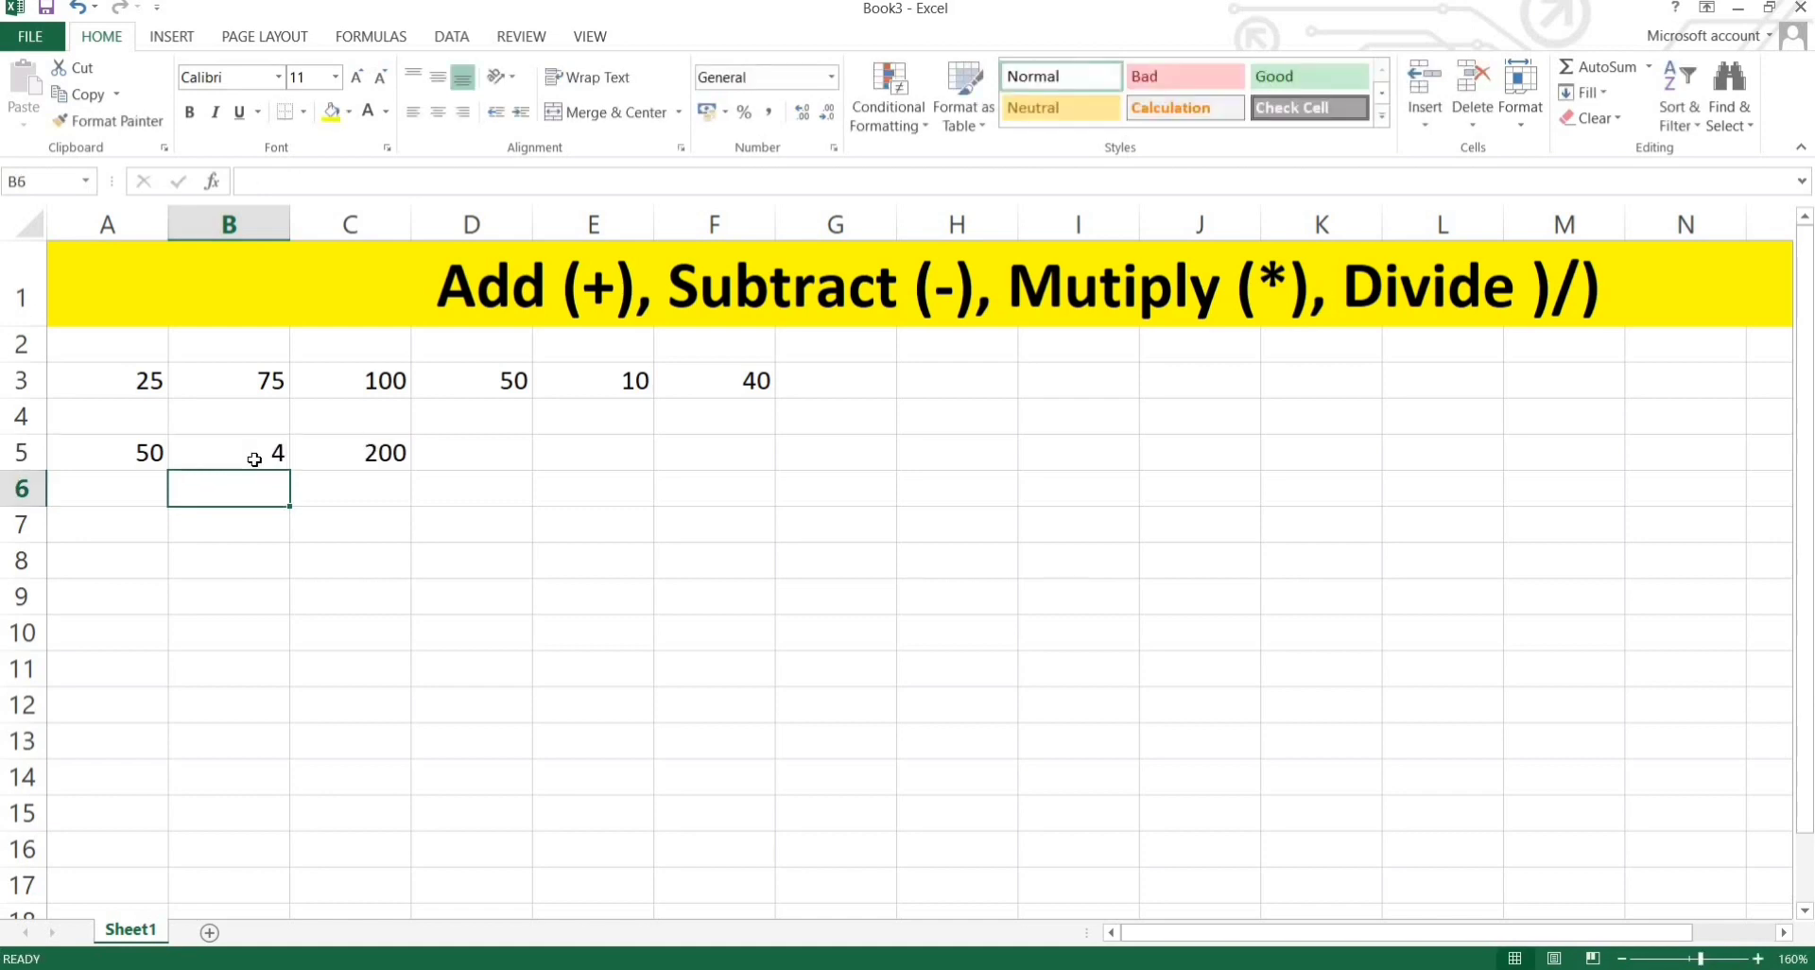
pyautogui.write('5')
pyautogui.press('Return')
pyautogui.click(254, 459)
pyautogui.write('10')
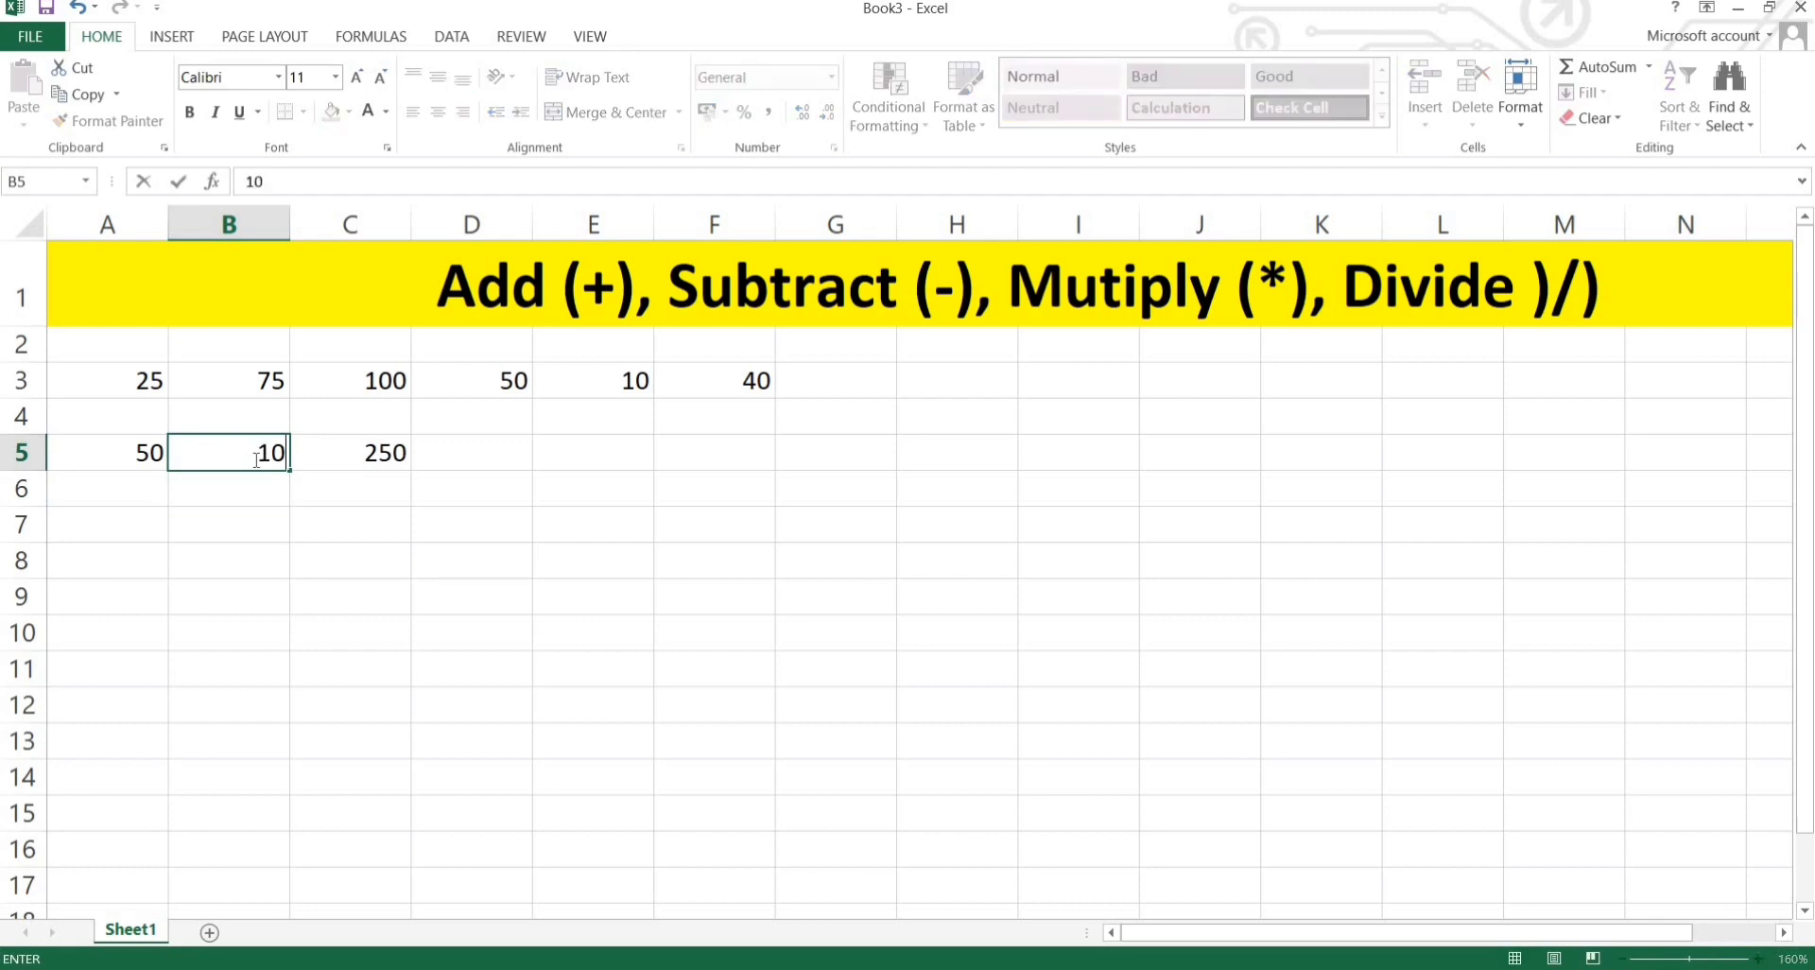
pyautogui.press('Return')
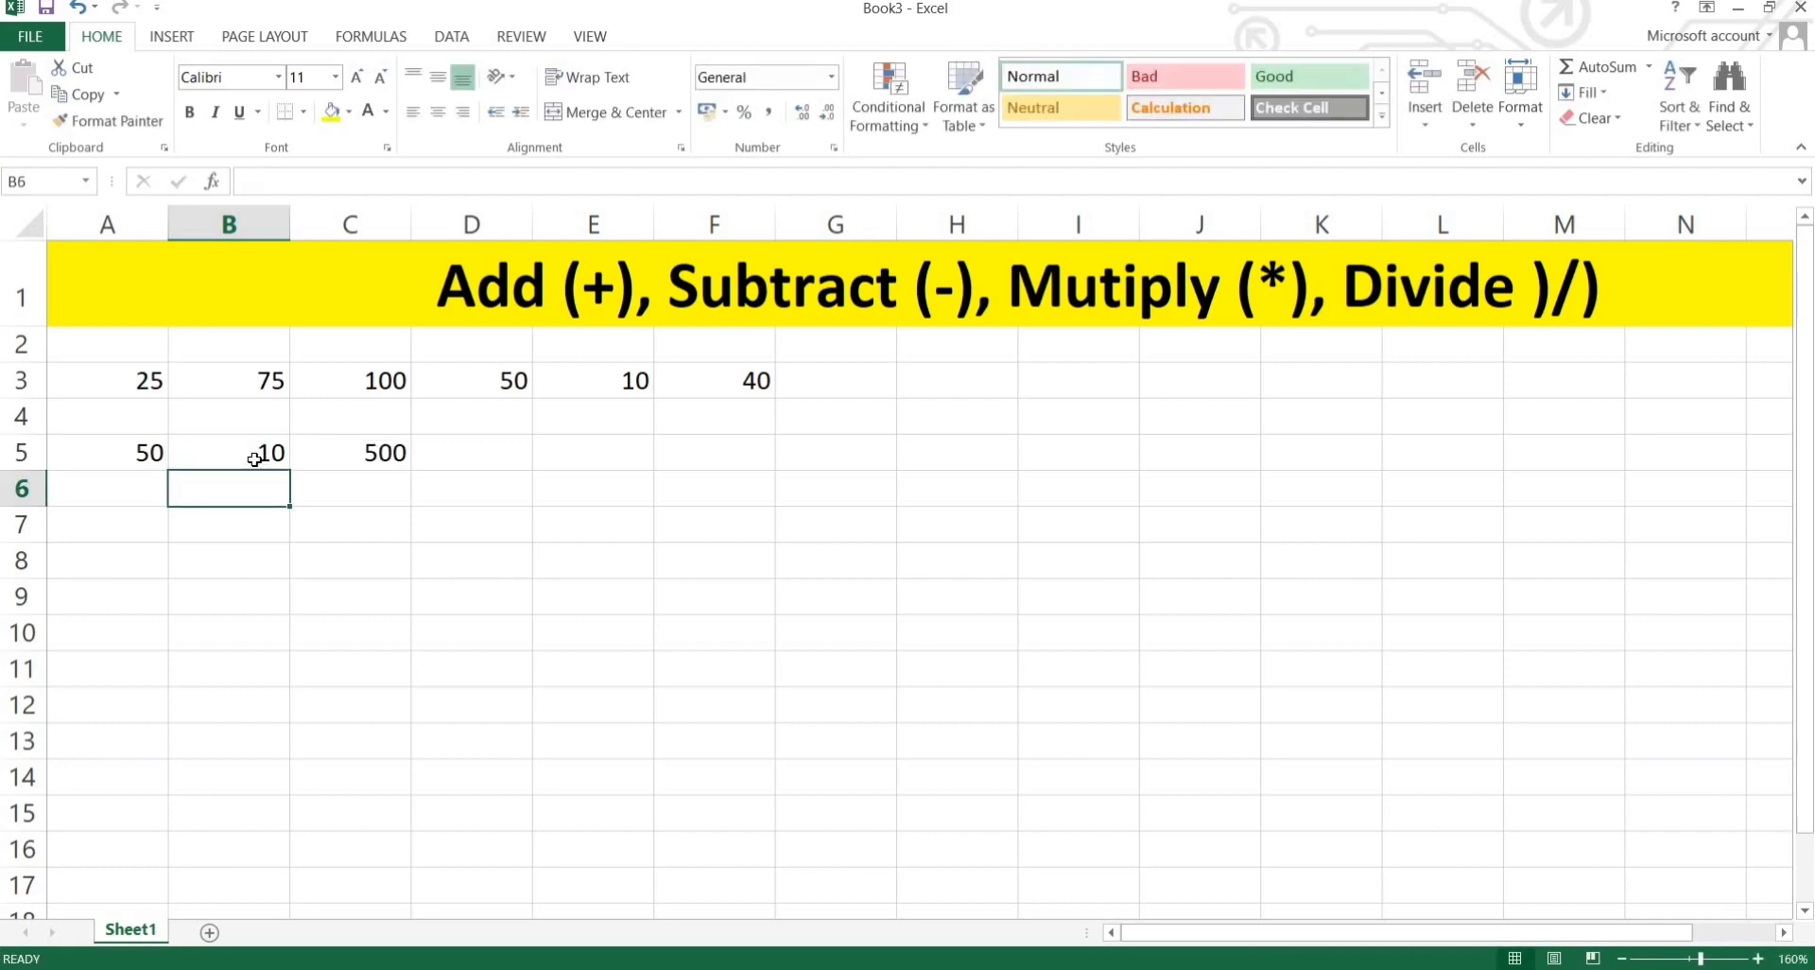
pyautogui.click(369, 452)
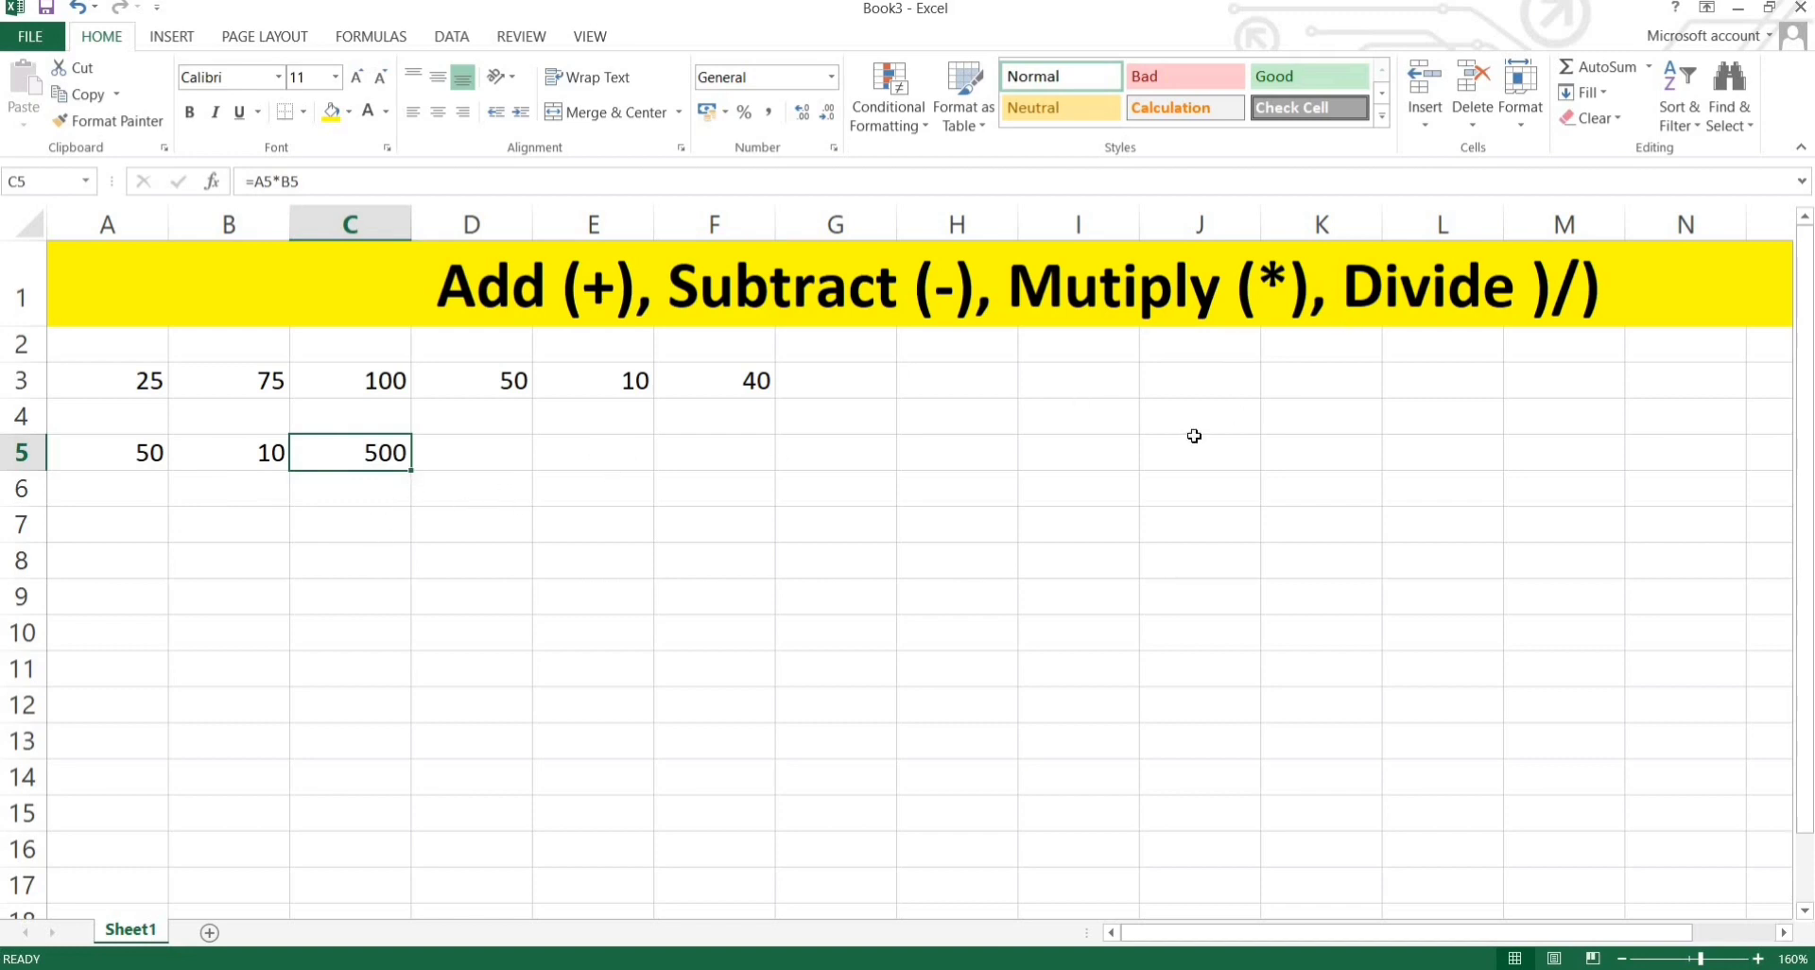
pyautogui.click(505, 451)
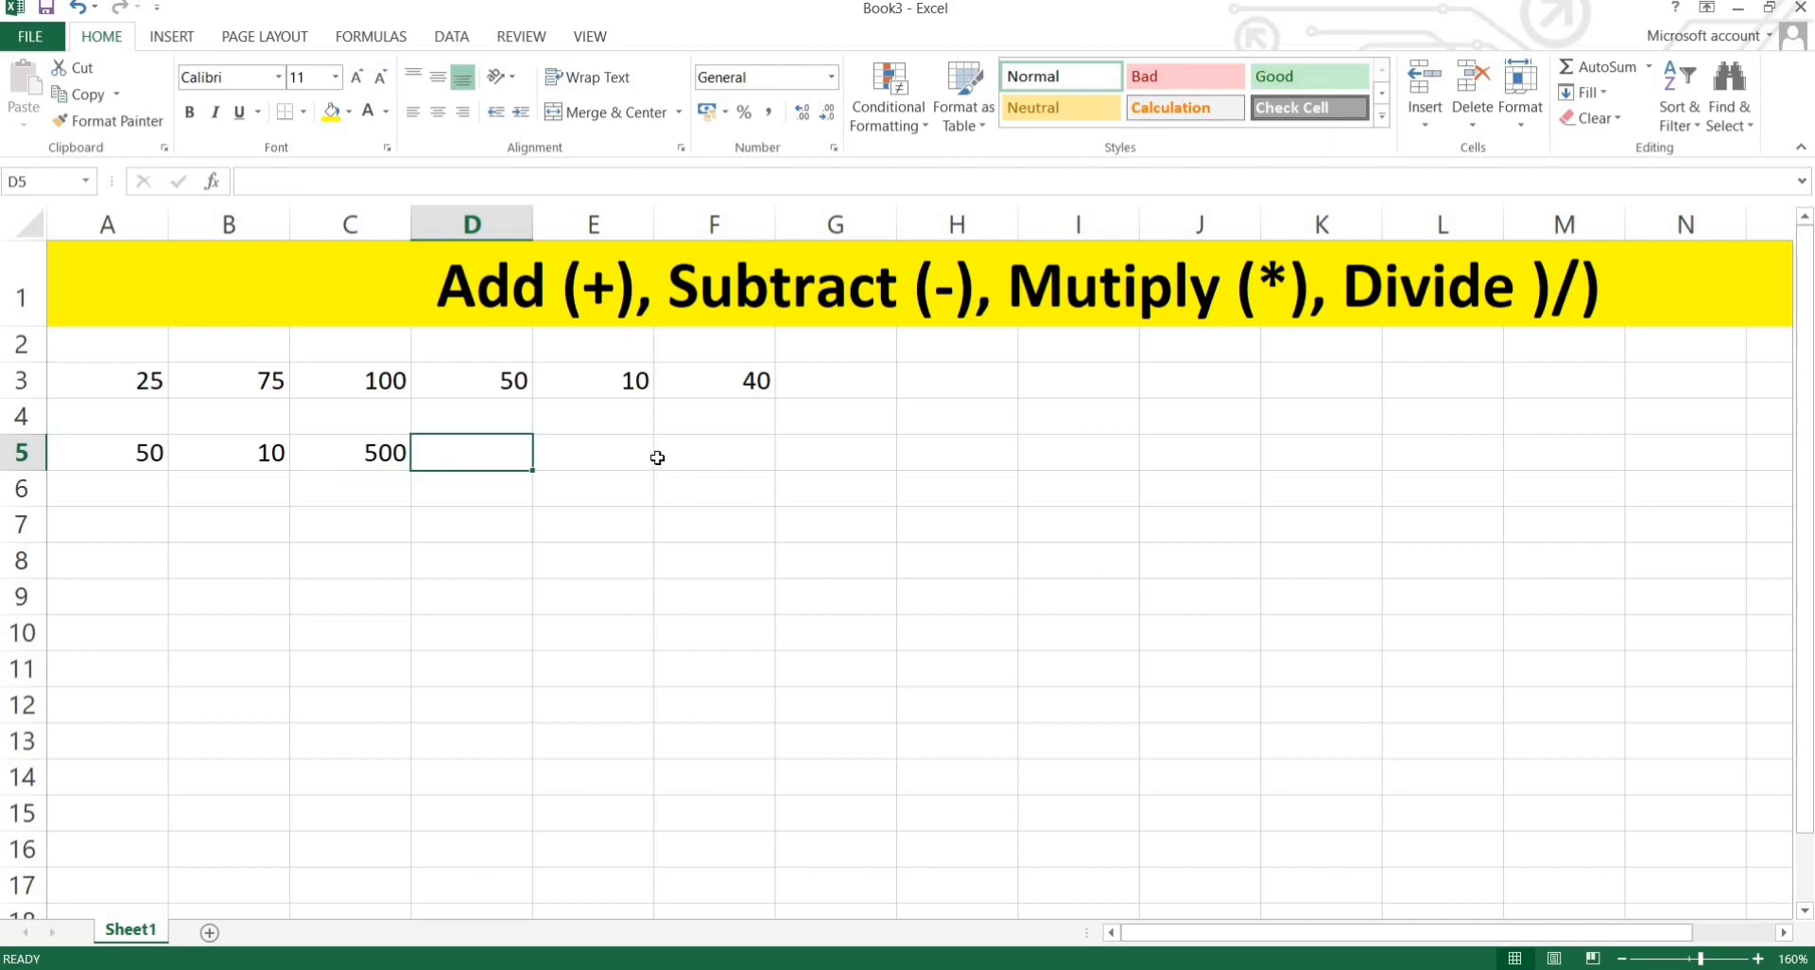
# - Enter the division formula =A7/B7 in C7
pyautogui.click(349, 514)
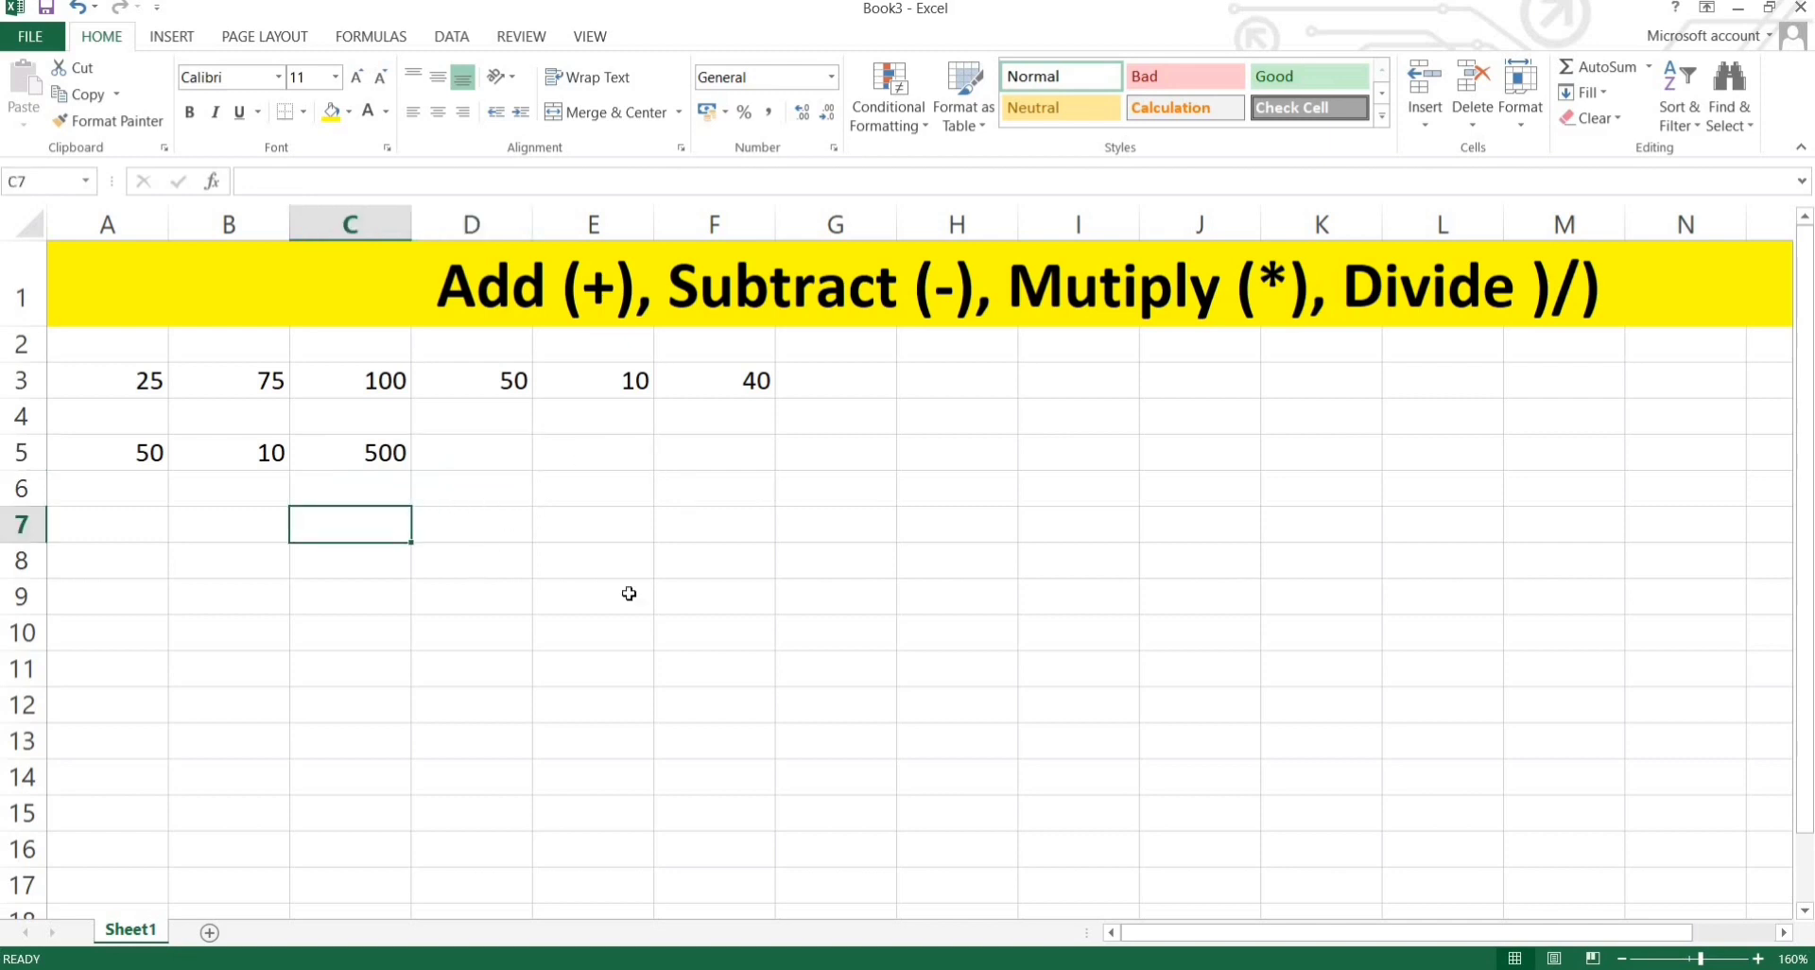
pyautogui.write('=')
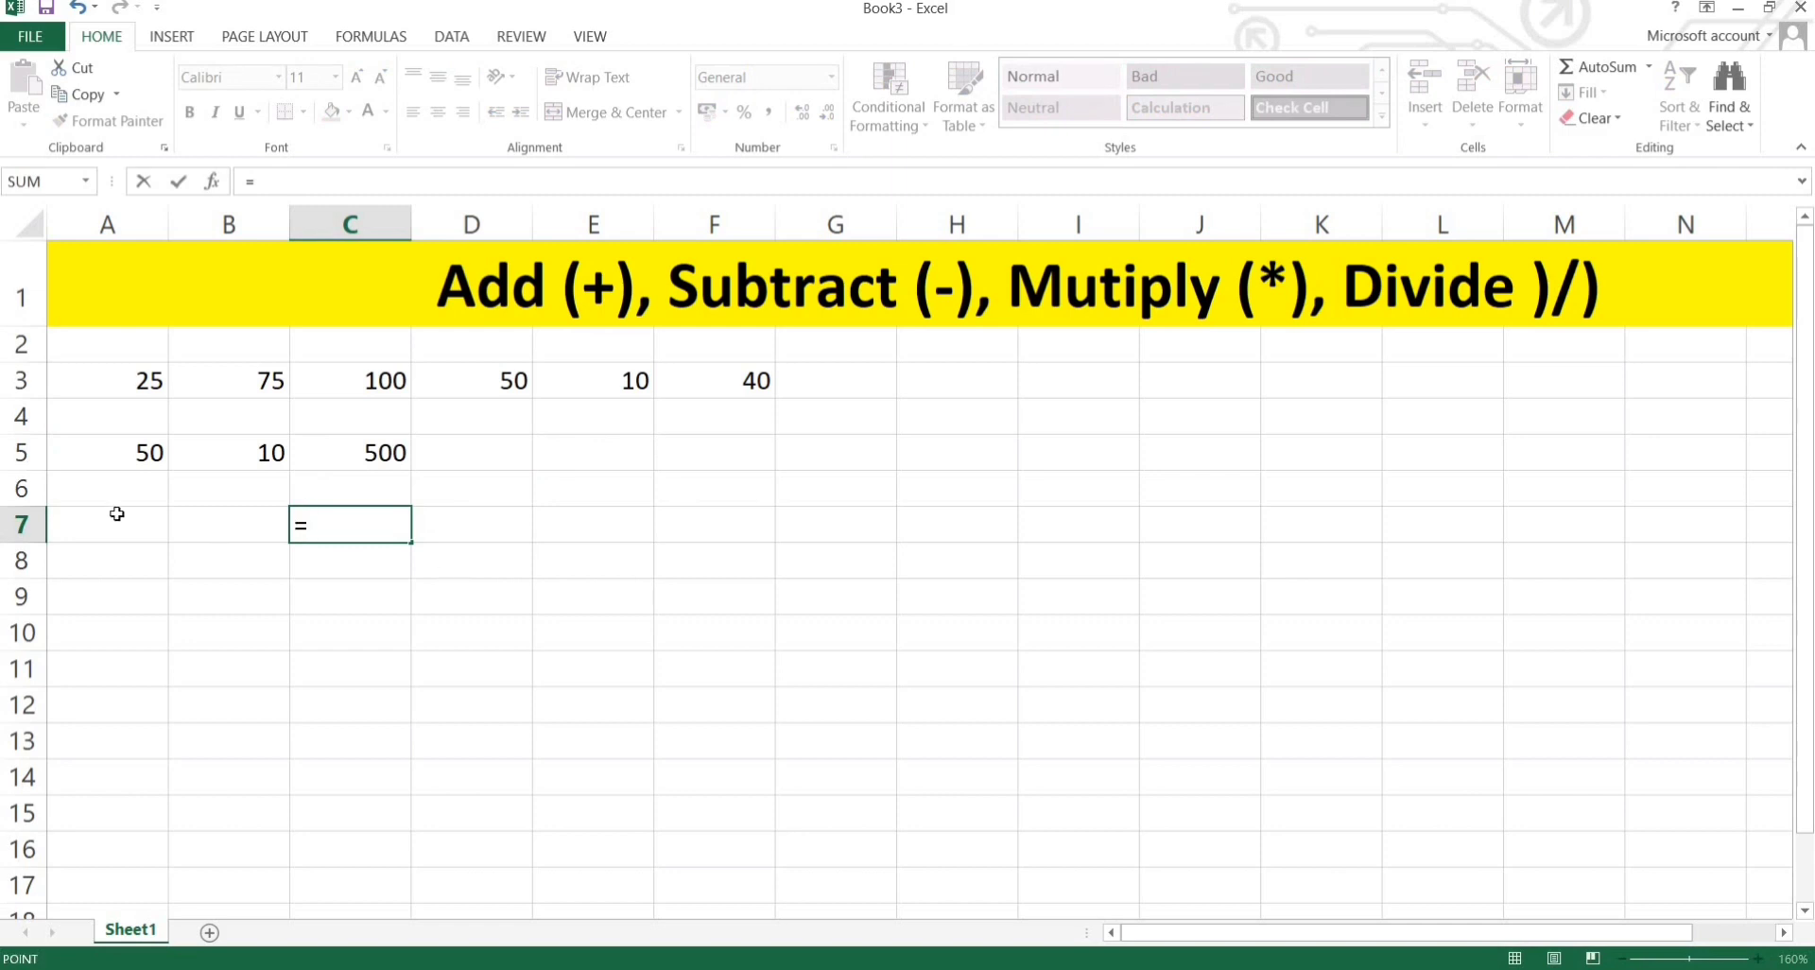
pyautogui.click(117, 513)
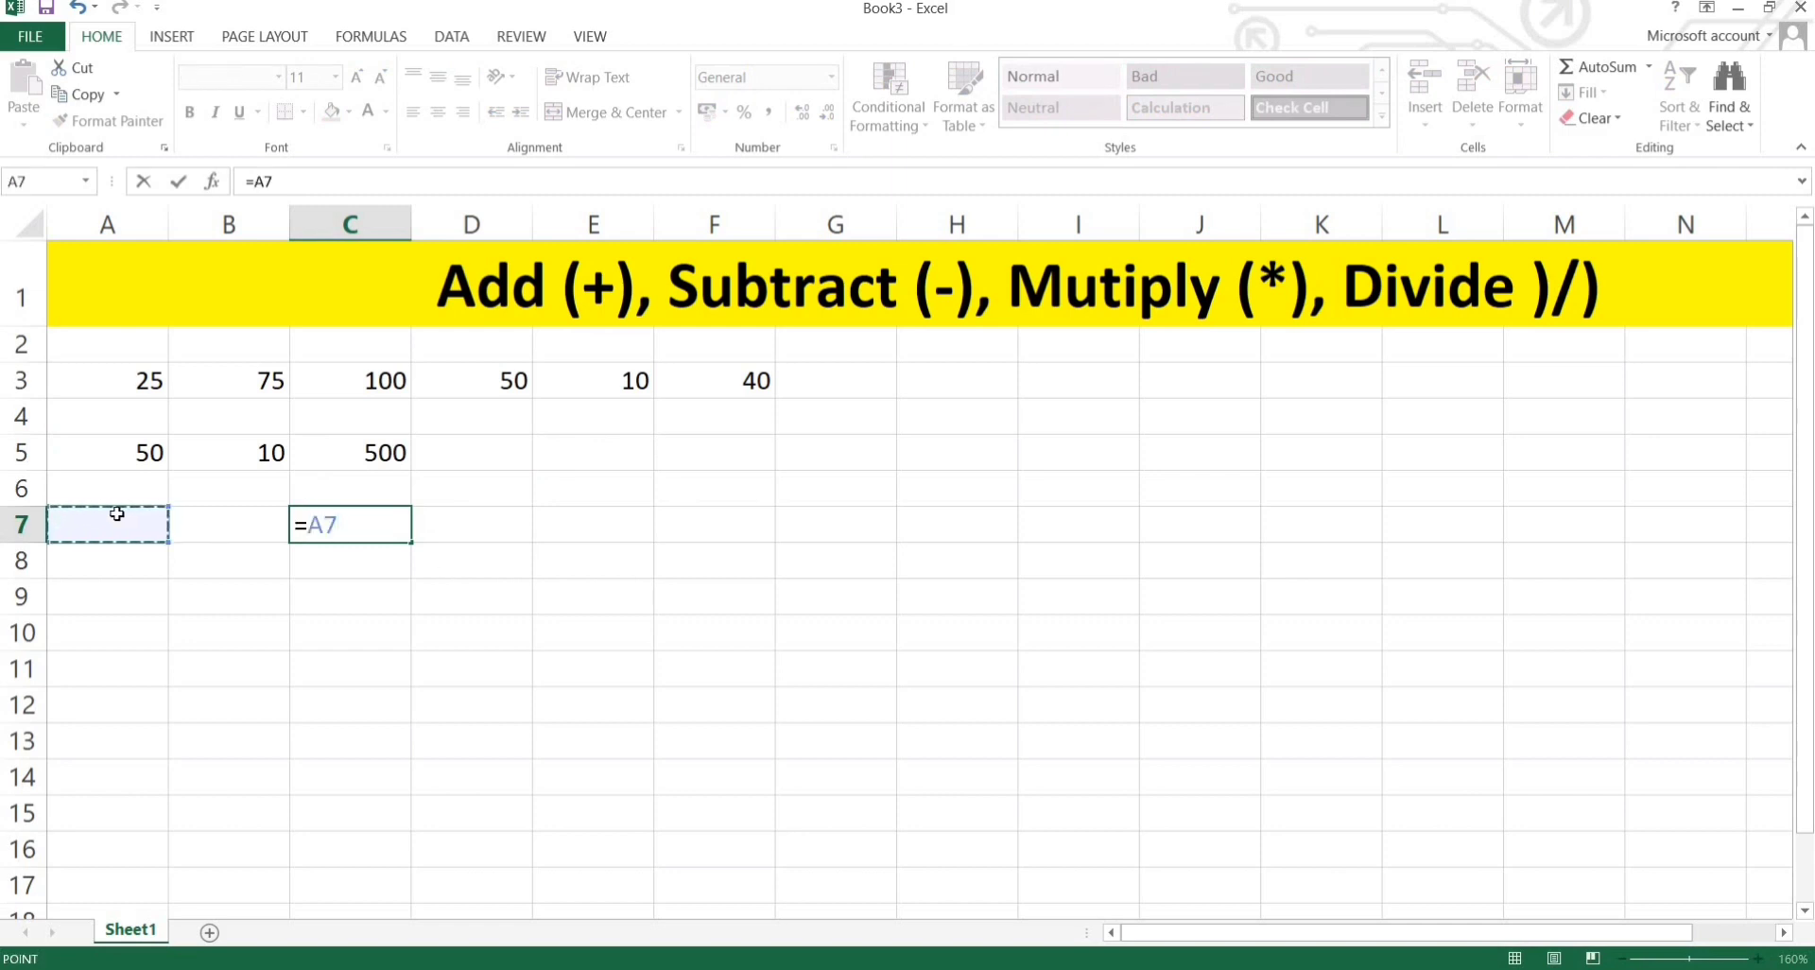
pyautogui.write('/')
pyautogui.click(195, 511)
pyautogui.press('Return')
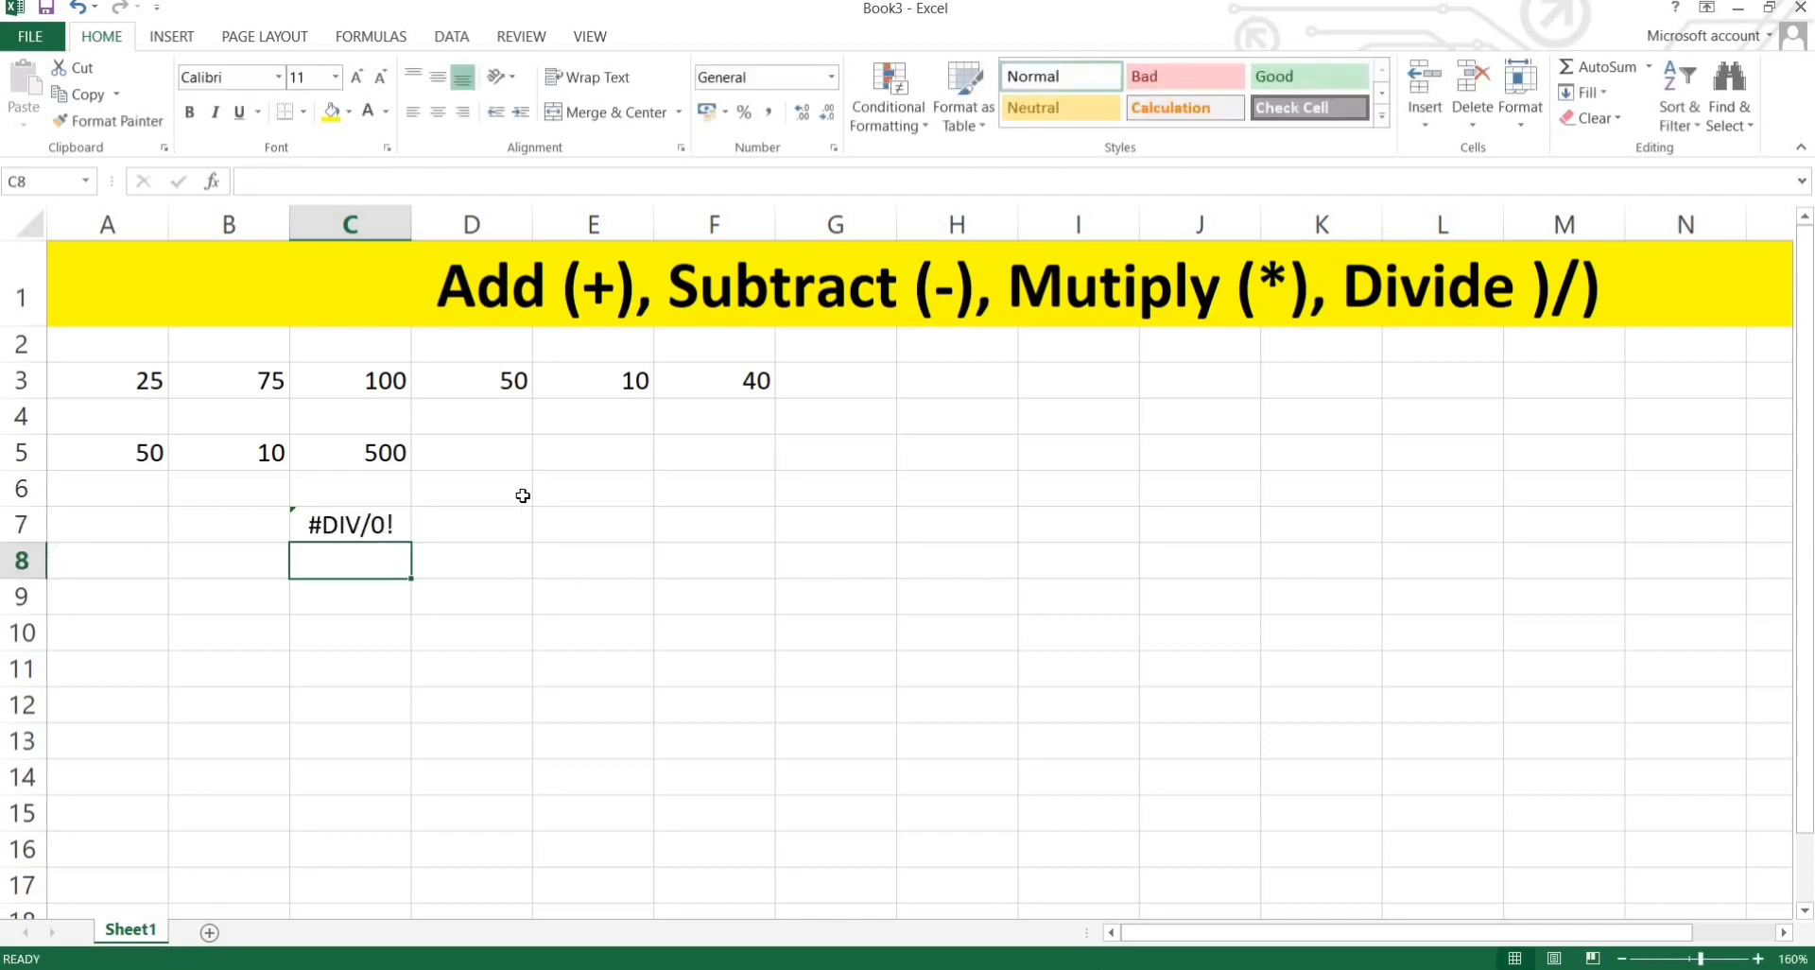
# - Enter 500 in A7 and divisor 2 in B7, clearing the #DIV/0! error
pyautogui.click(94, 532)
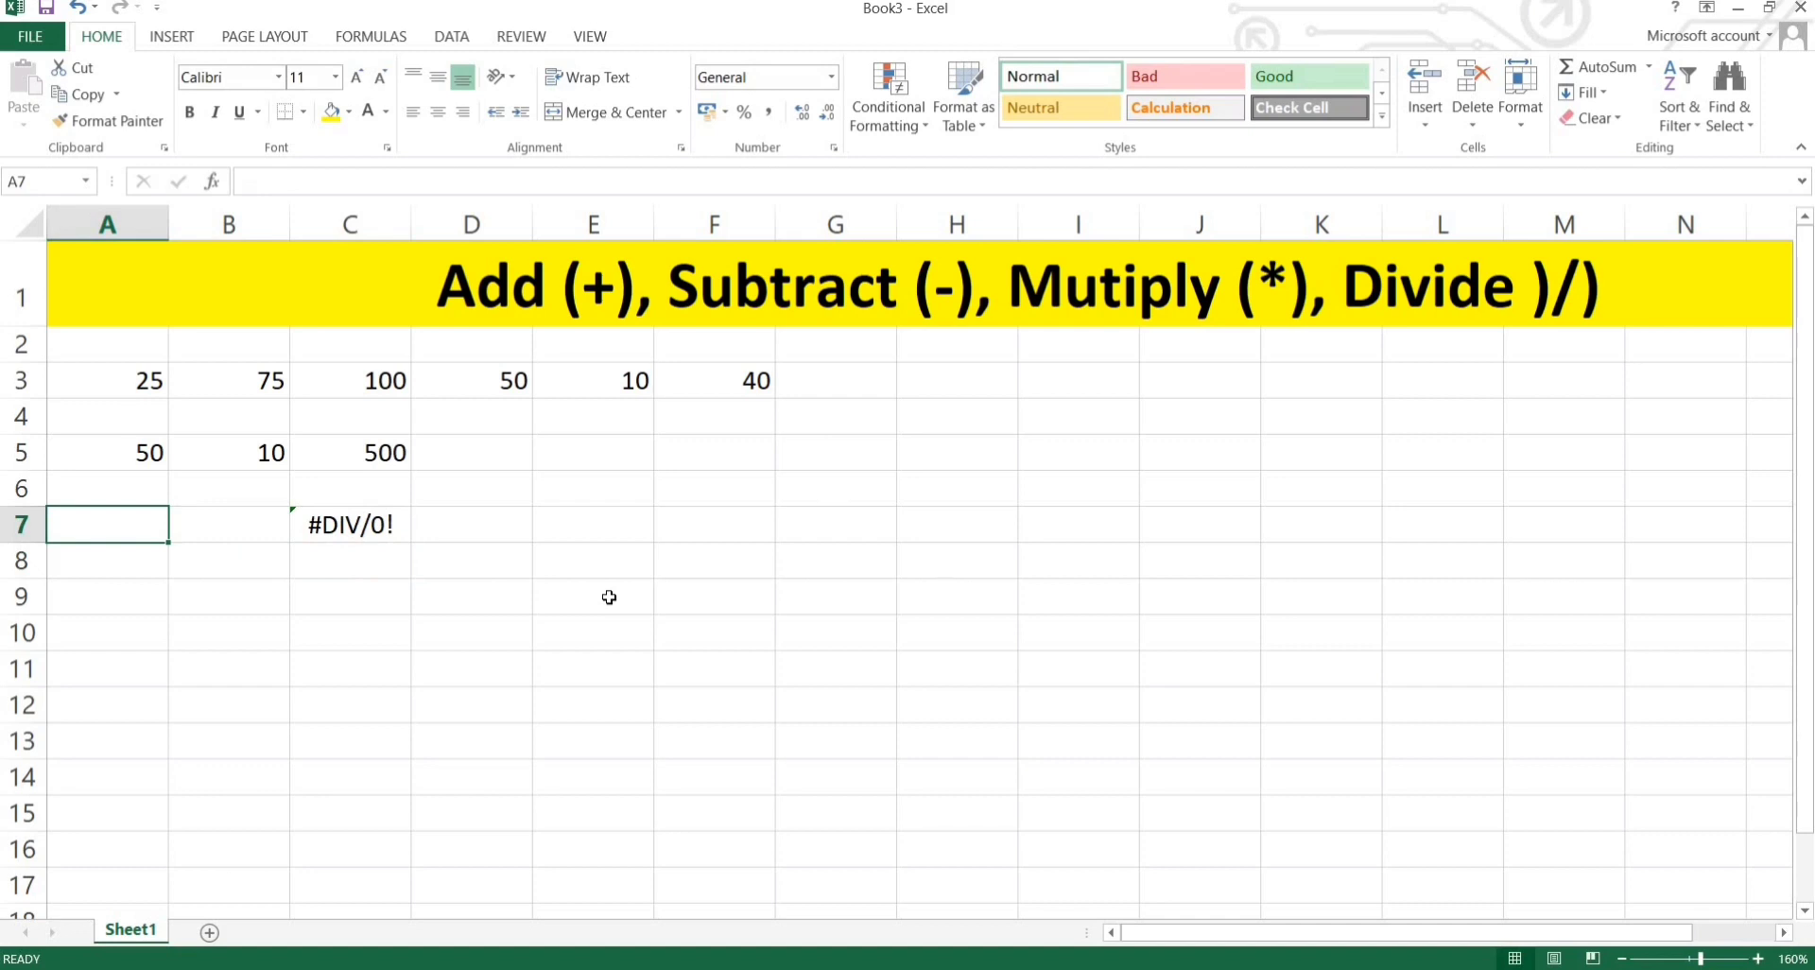
pyautogui.write('500')
pyautogui.press('Tab')
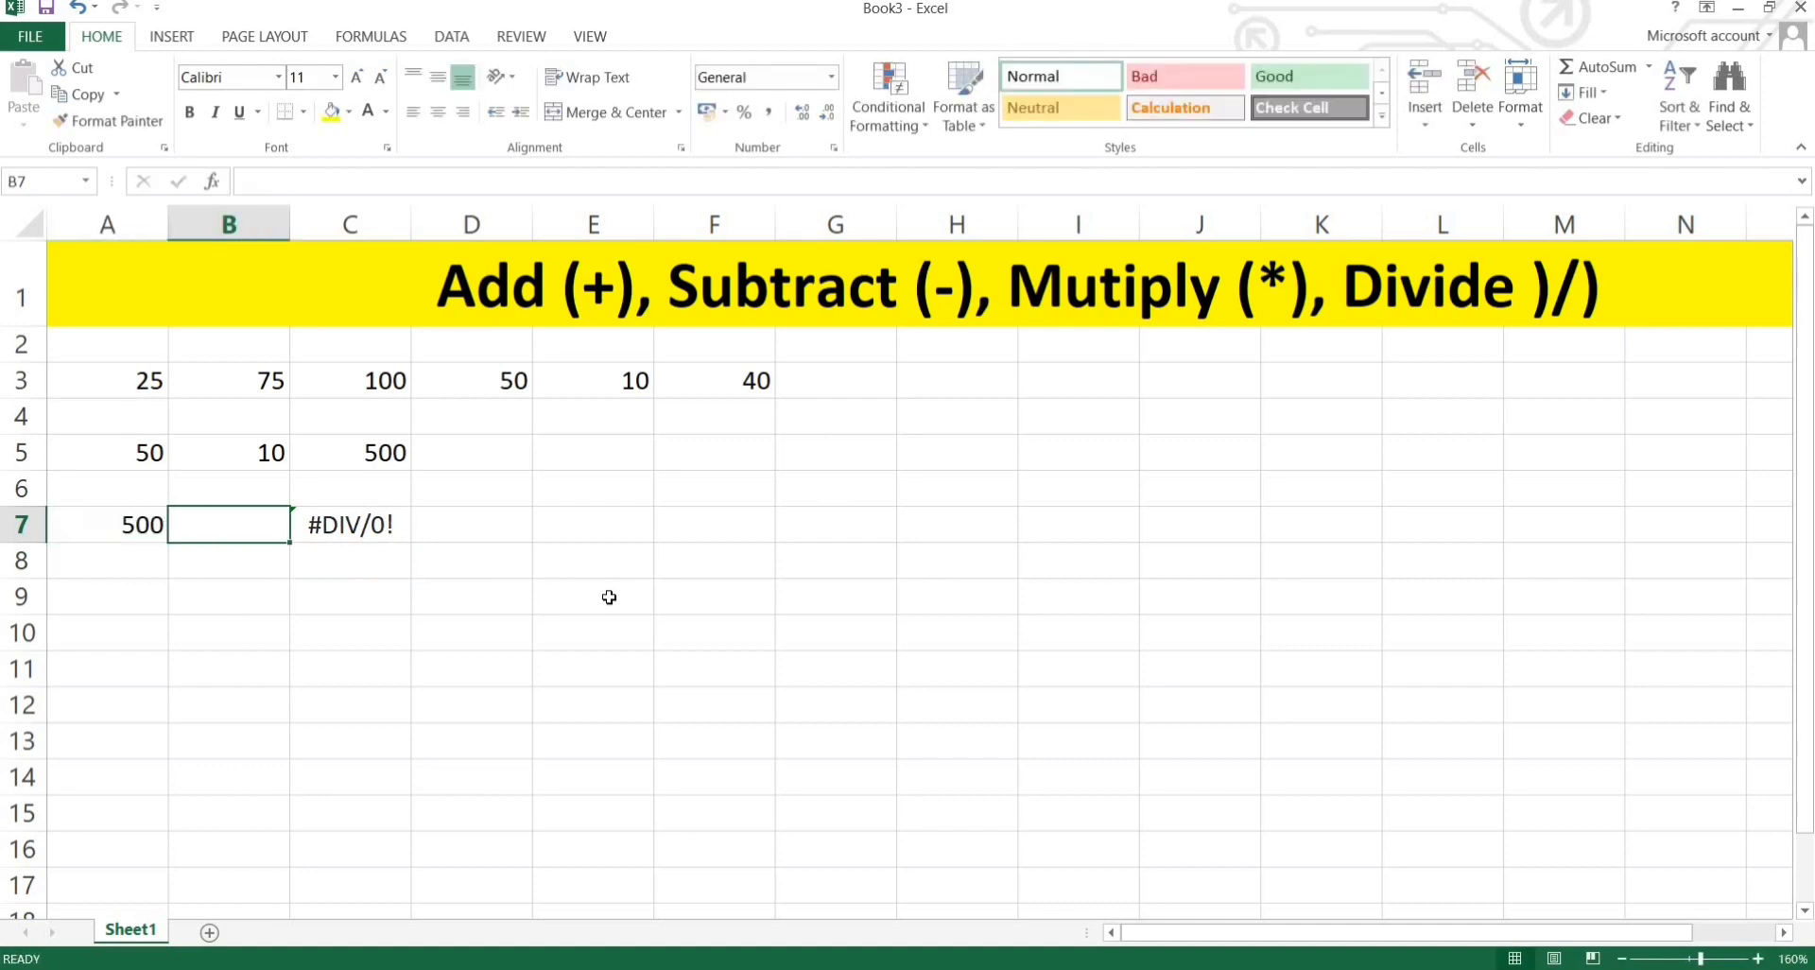
pyautogui.write('2')
pyautogui.press('Return')
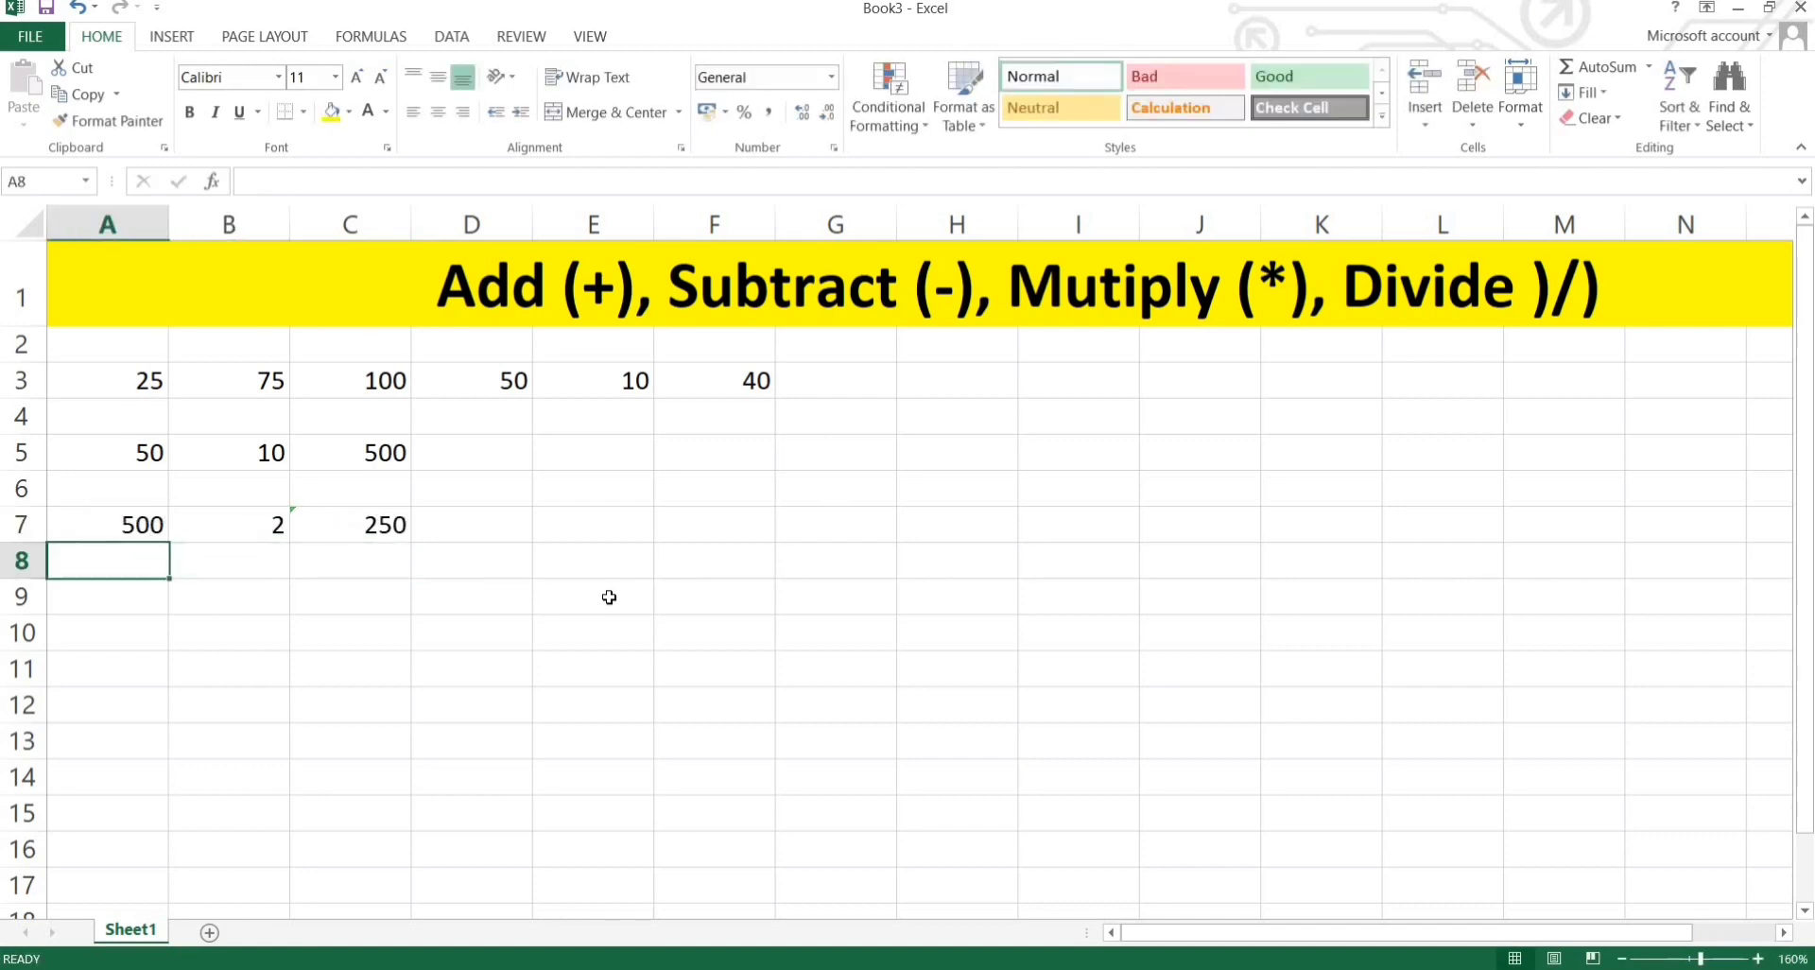
# - Try divisors 10, 50 and then 10 again in B7
pyautogui.click(353, 537)
pyautogui.click(256, 529)
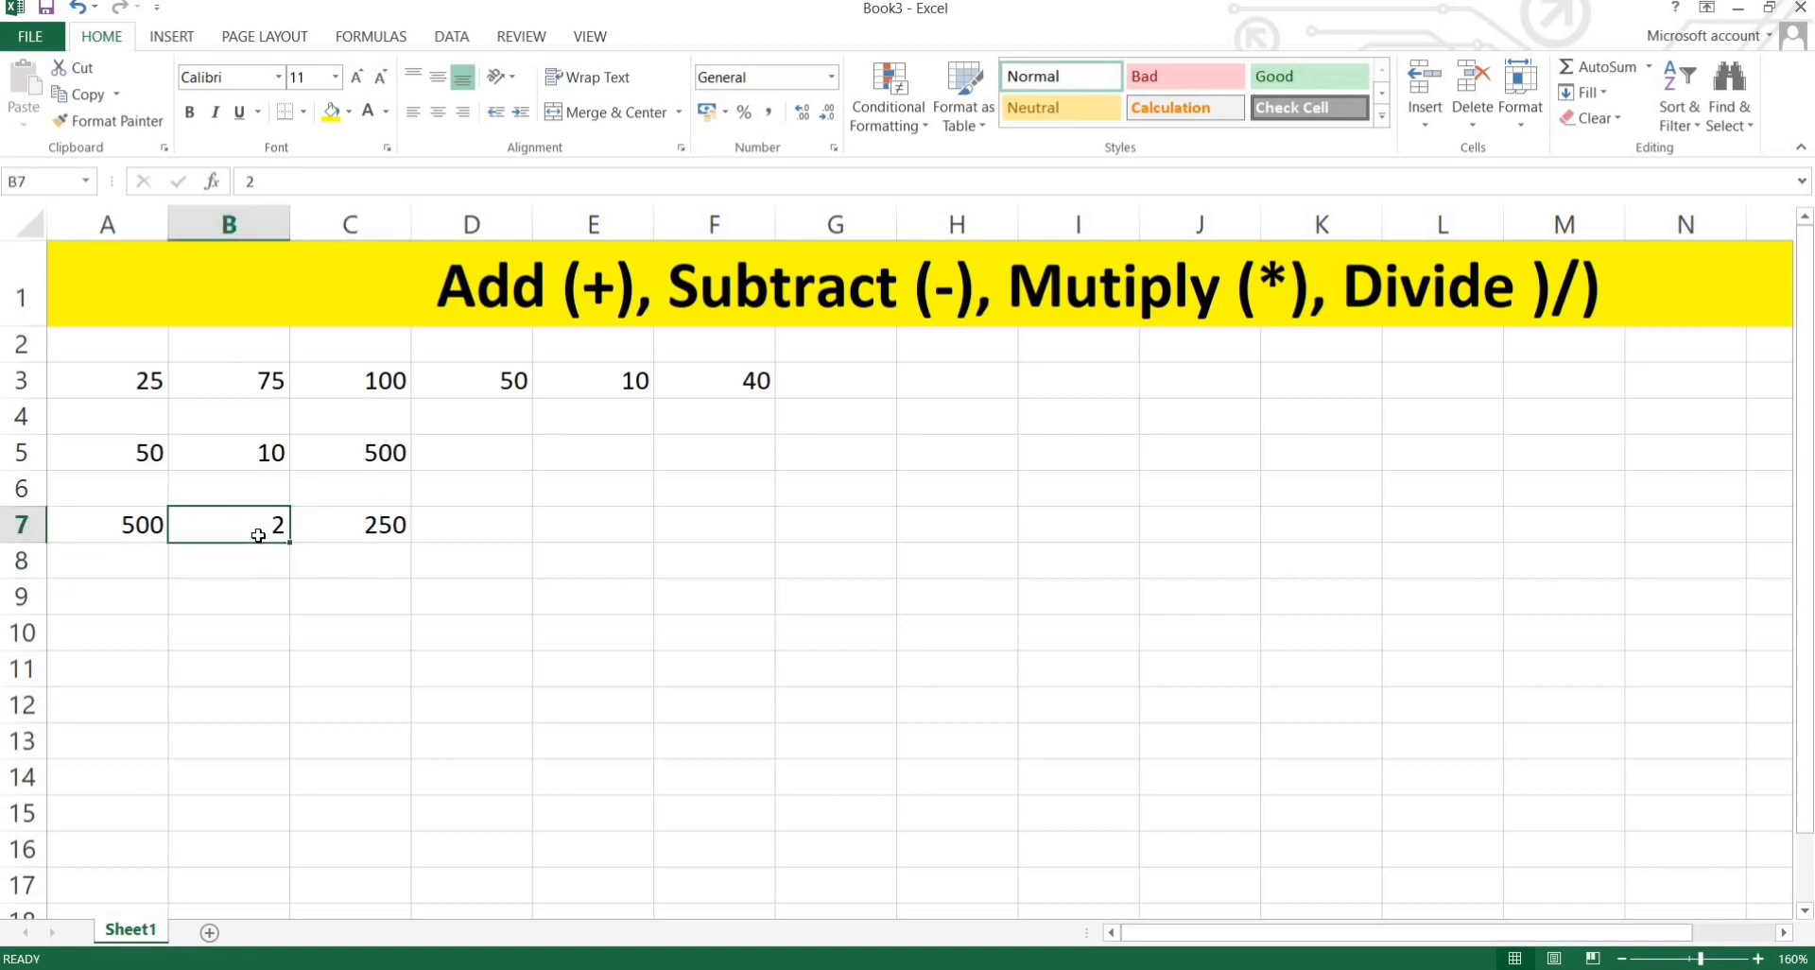
pyautogui.write('10')
pyautogui.press('Return')
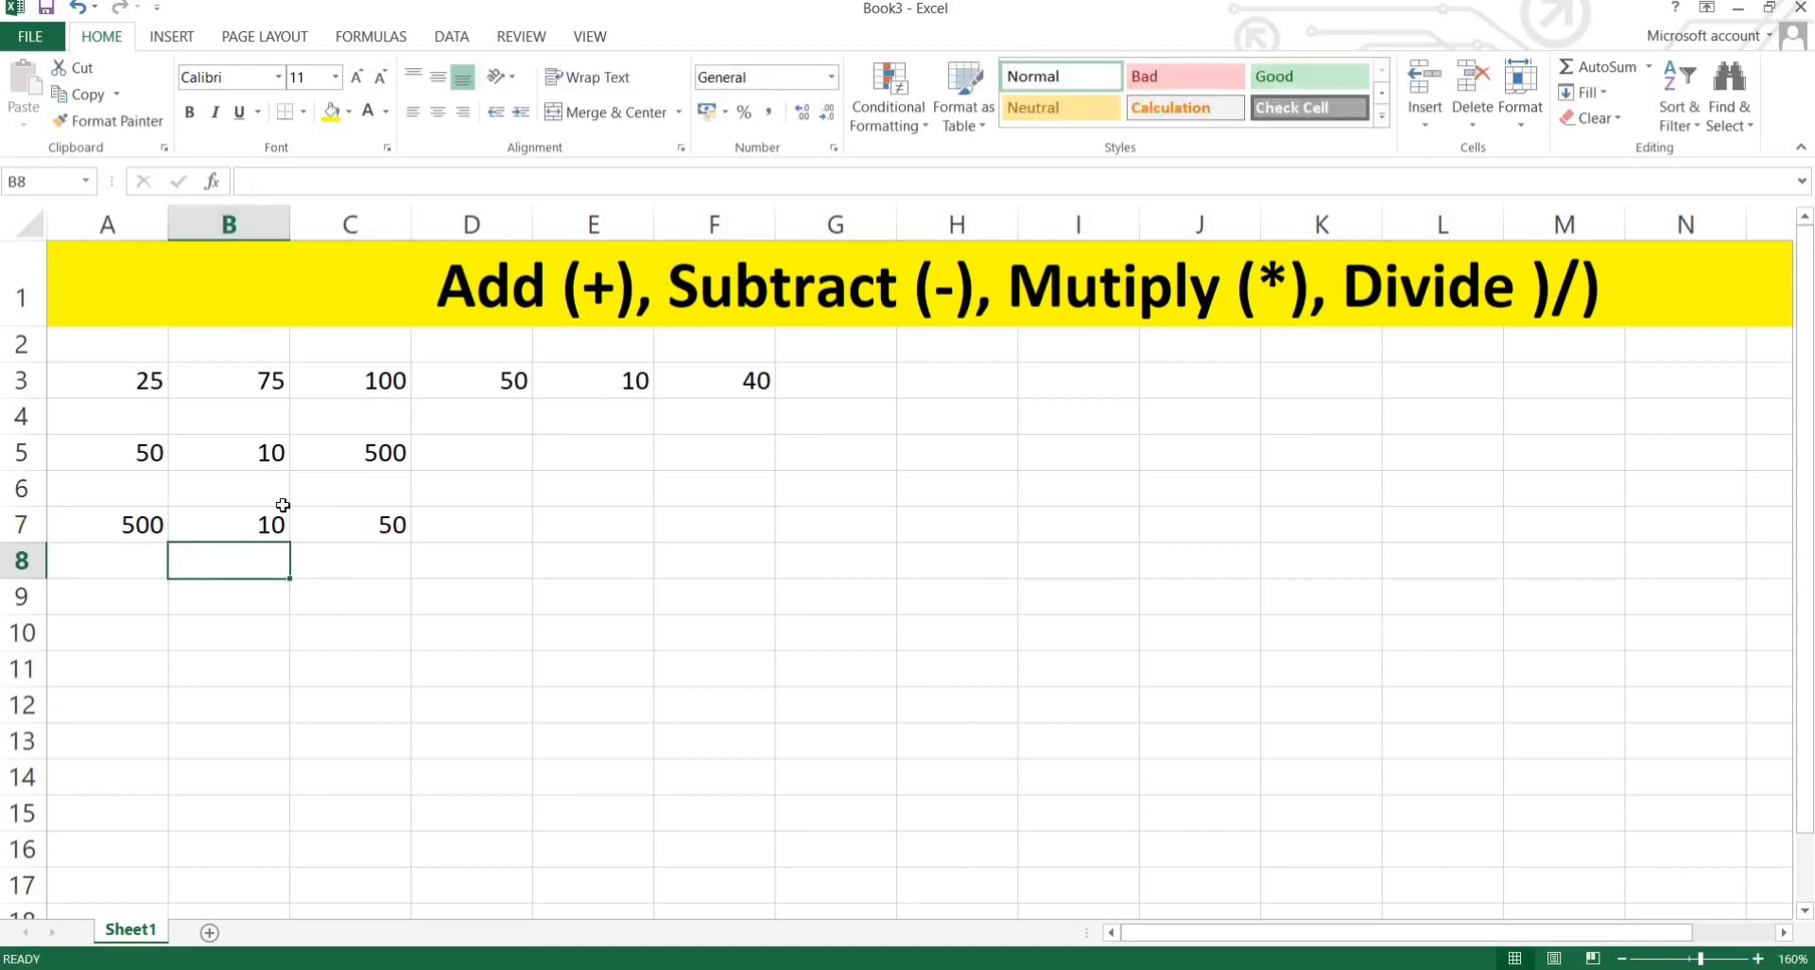
pyautogui.click(259, 527)
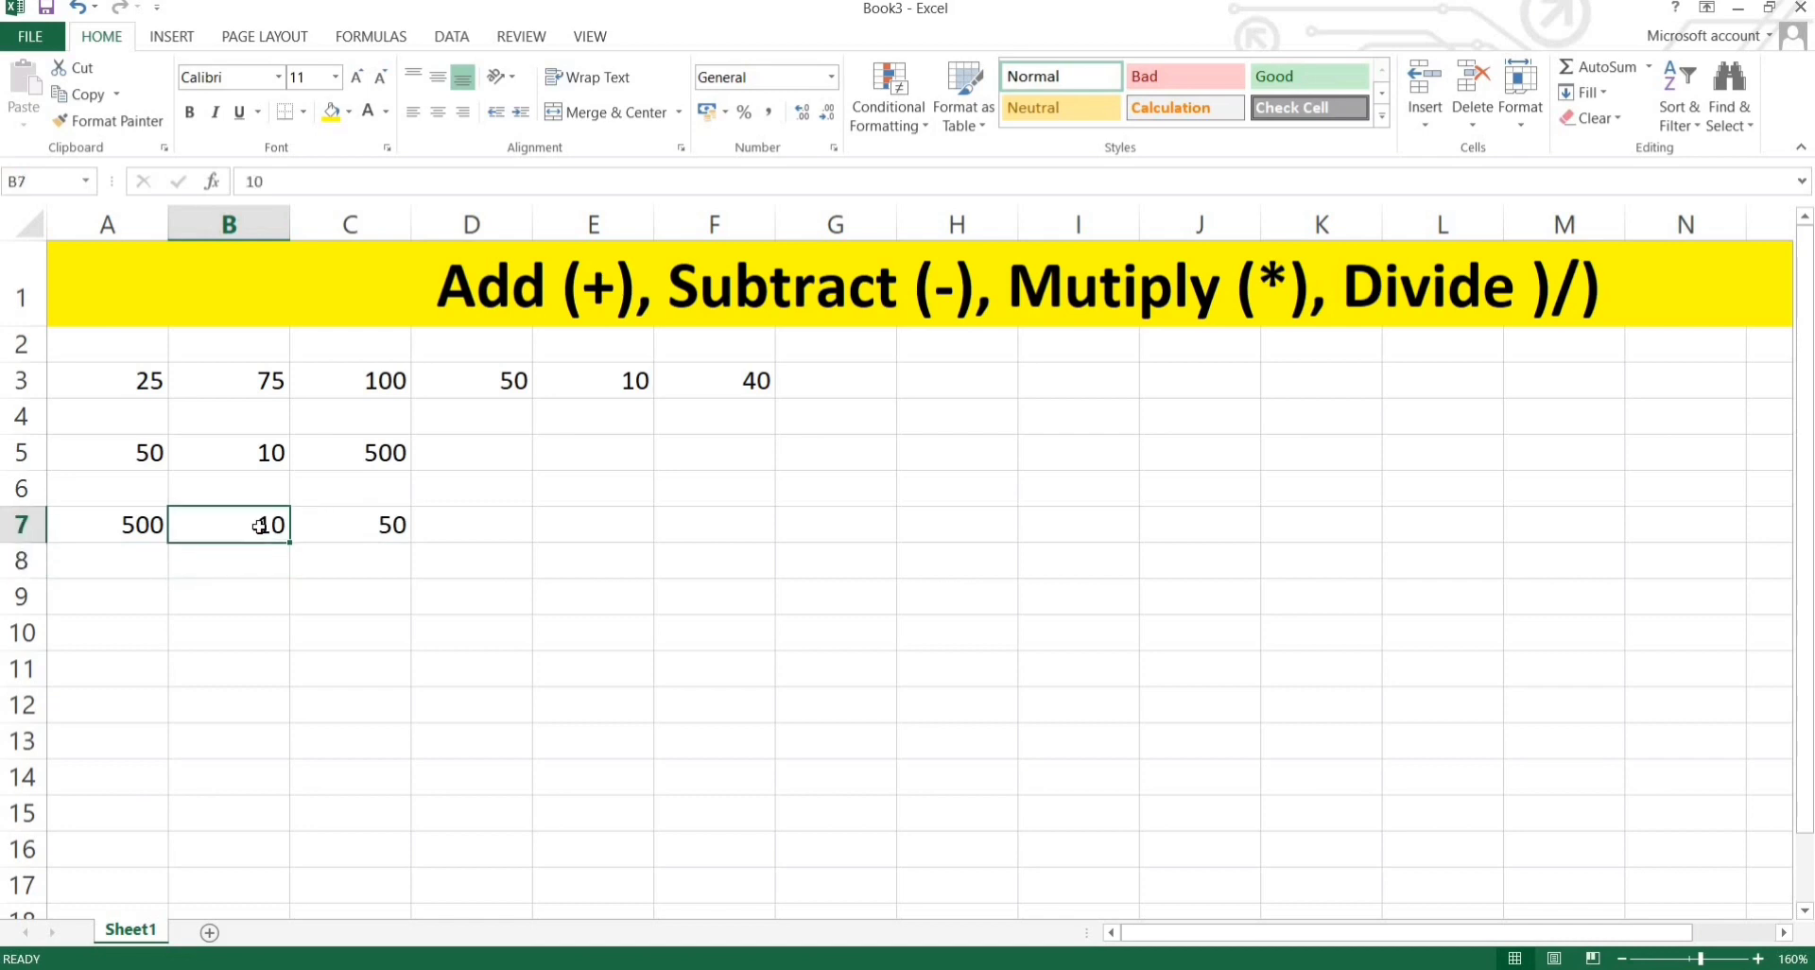
pyautogui.write('50')
pyautogui.press('Return')
pyautogui.click(261, 526)
pyautogui.write('10')
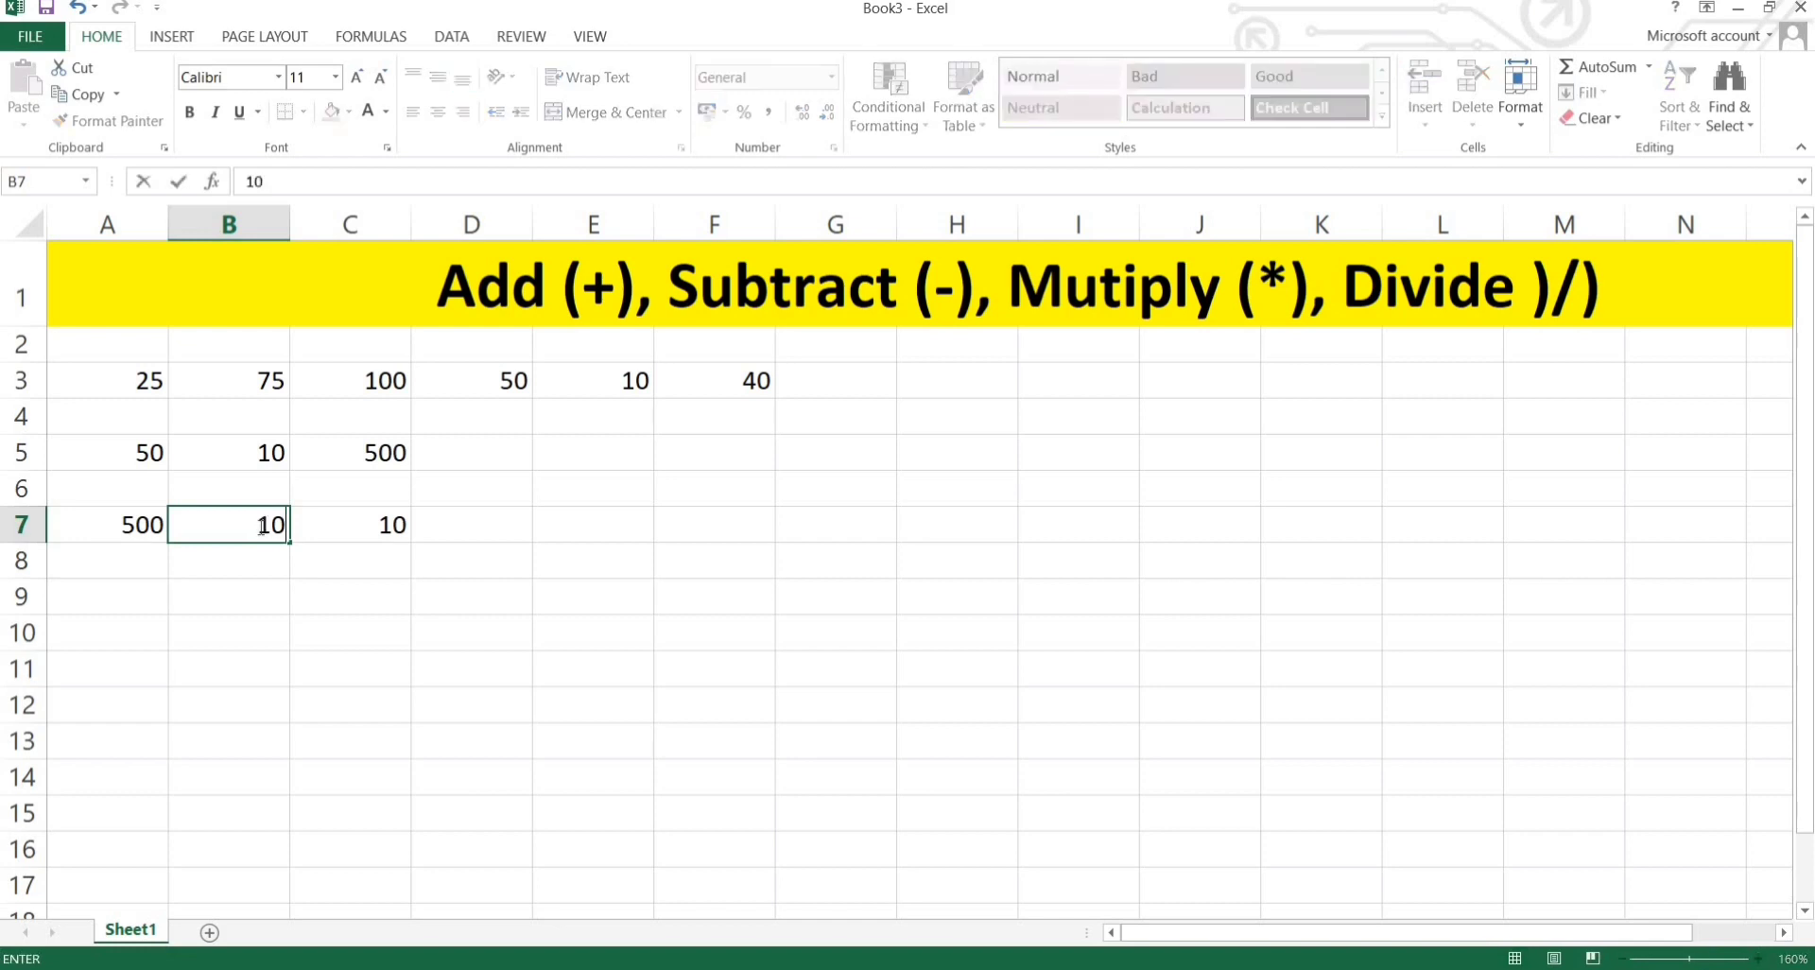
pyautogui.press('Return')
pyautogui.click(416, 589)
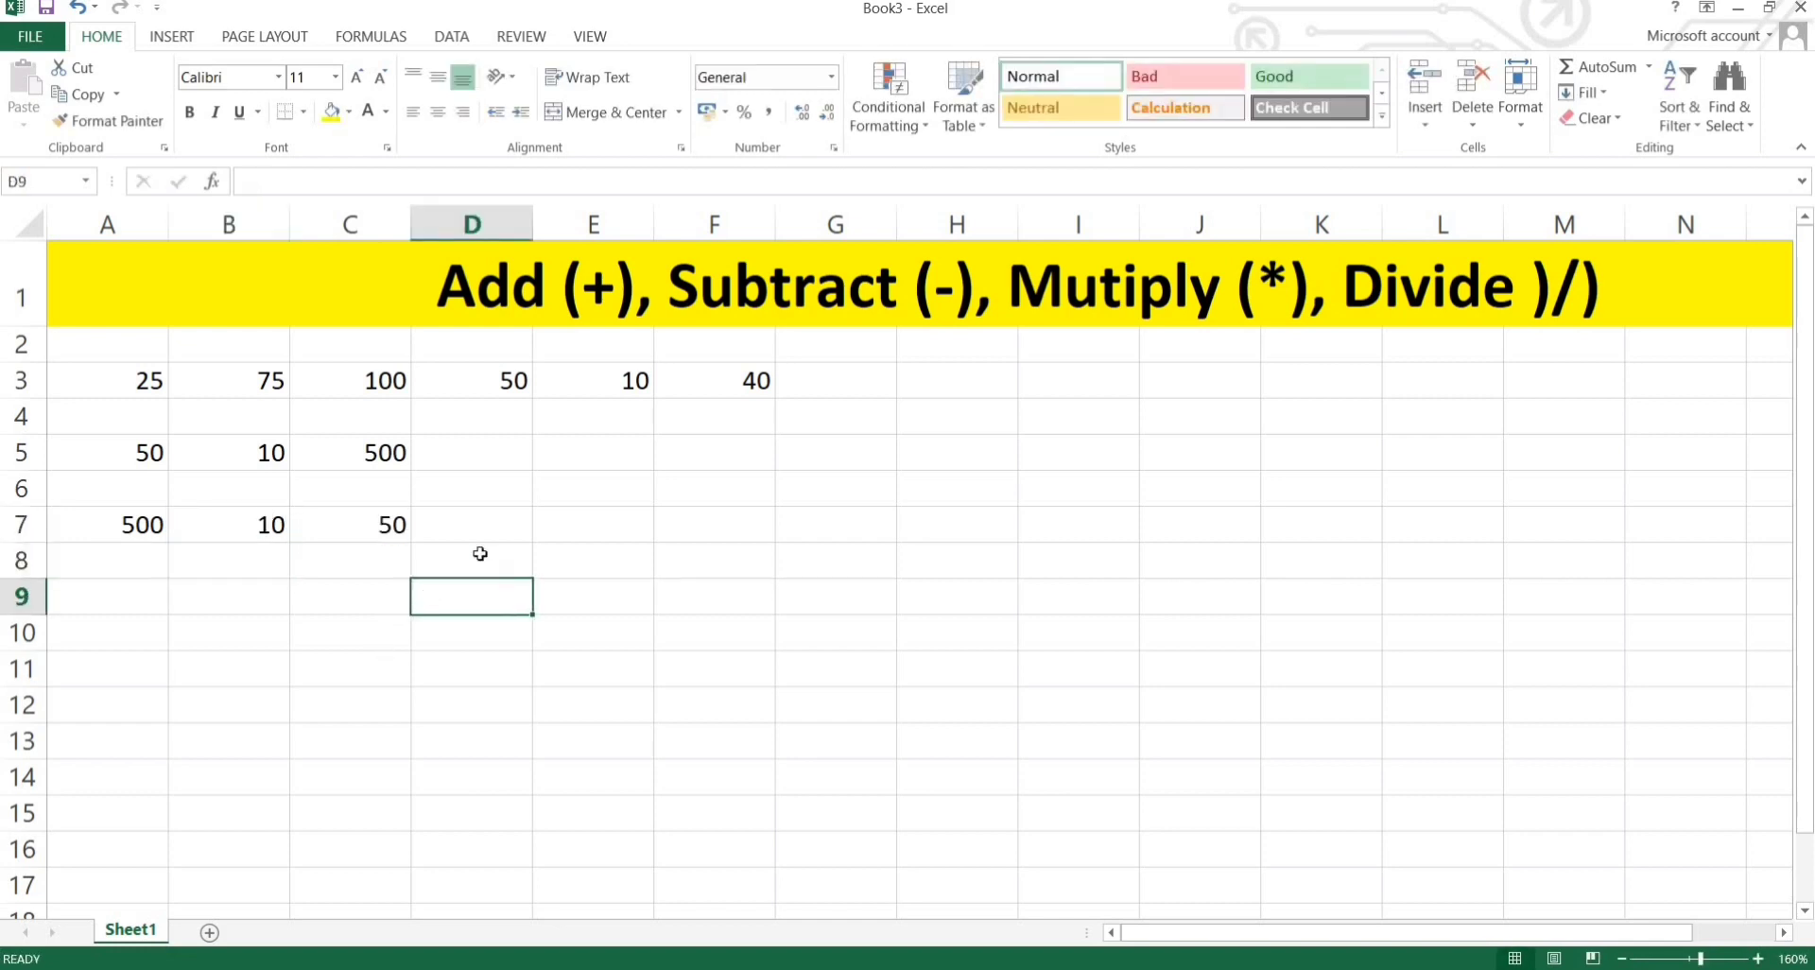
# - Enter =A7/2 in A8 so it shows 250, then review the A8 and C7 formulas
pyautogui.click(351, 588)
pyautogui.click(144, 535)
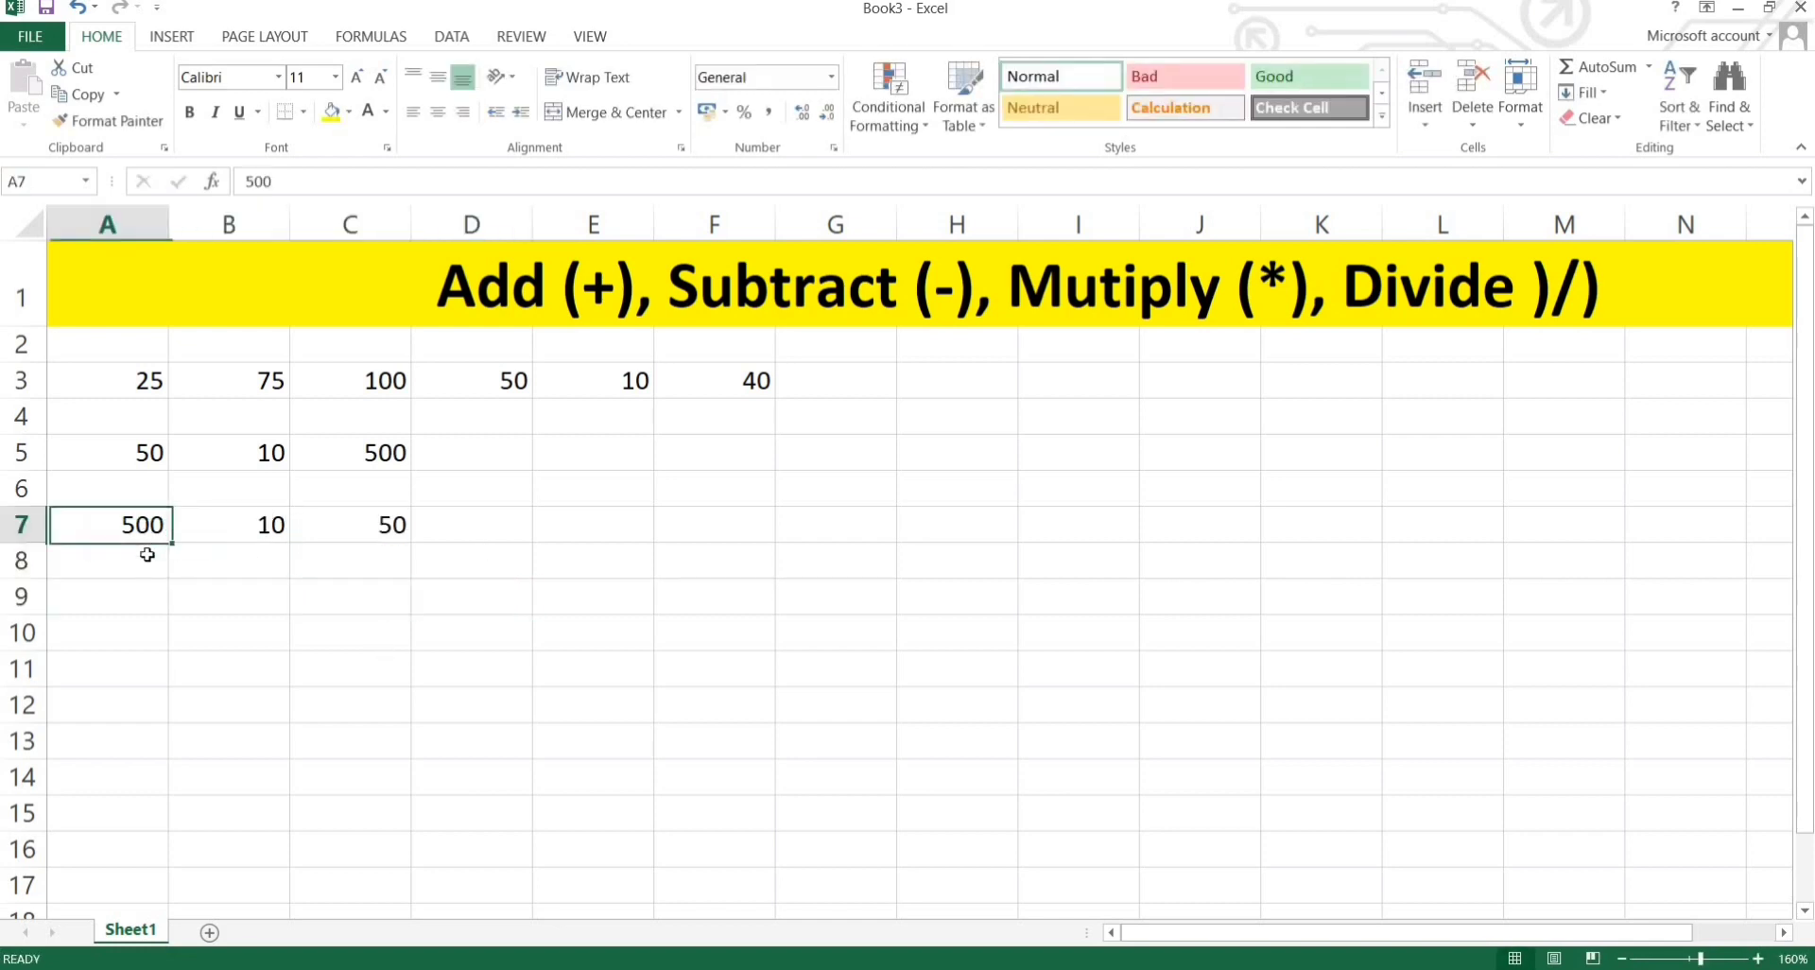
pyautogui.click(146, 563)
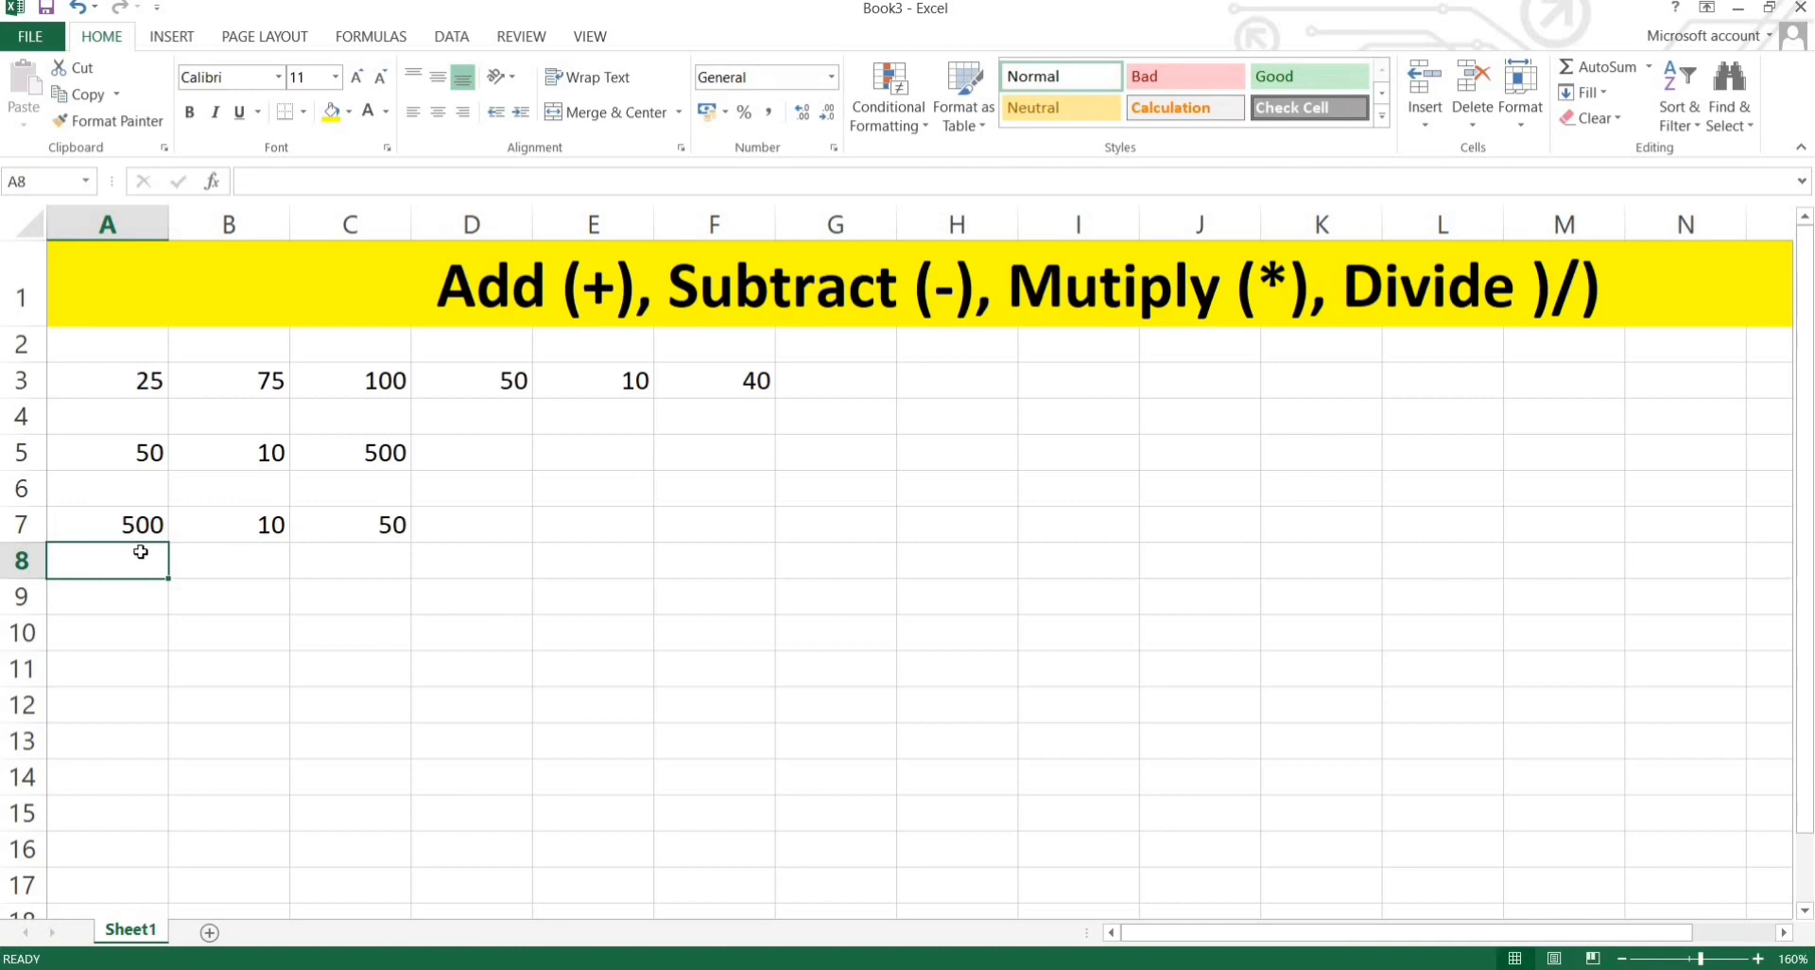
pyautogui.write('=')
pyautogui.click(140, 527)
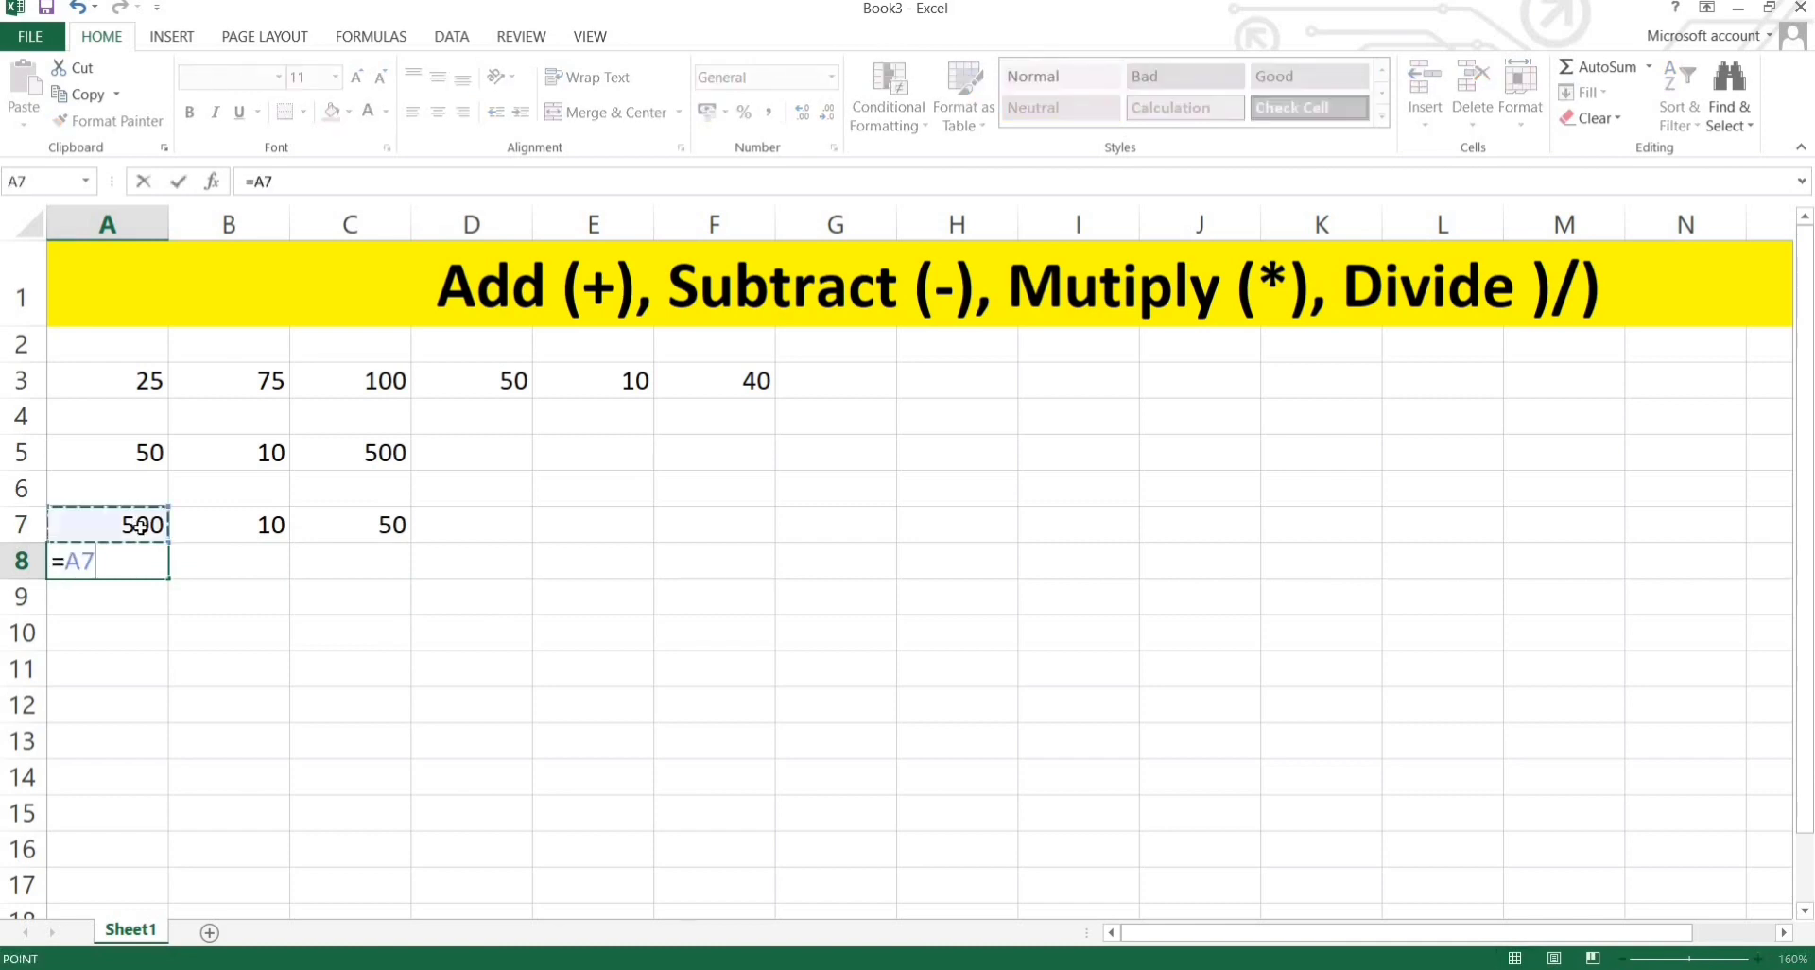
pyautogui.write('/')
pyautogui.write('2')
pyautogui.press('Return')
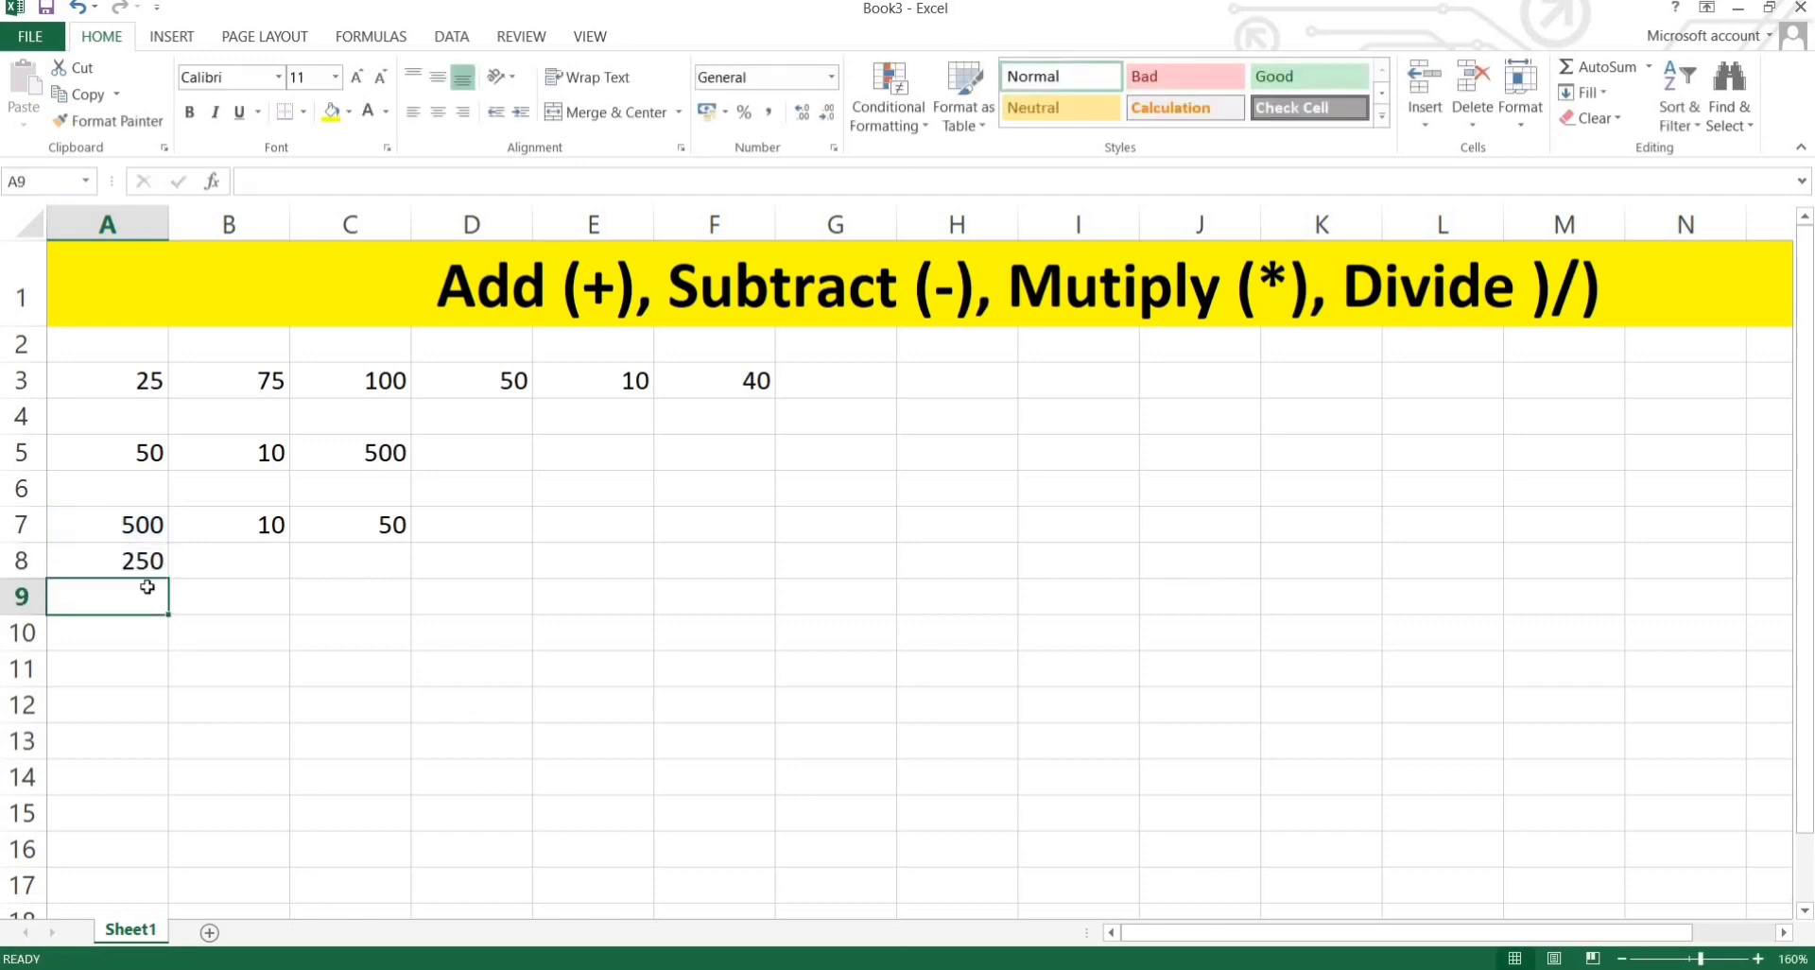
pyautogui.click(117, 540)
pyautogui.click(119, 558)
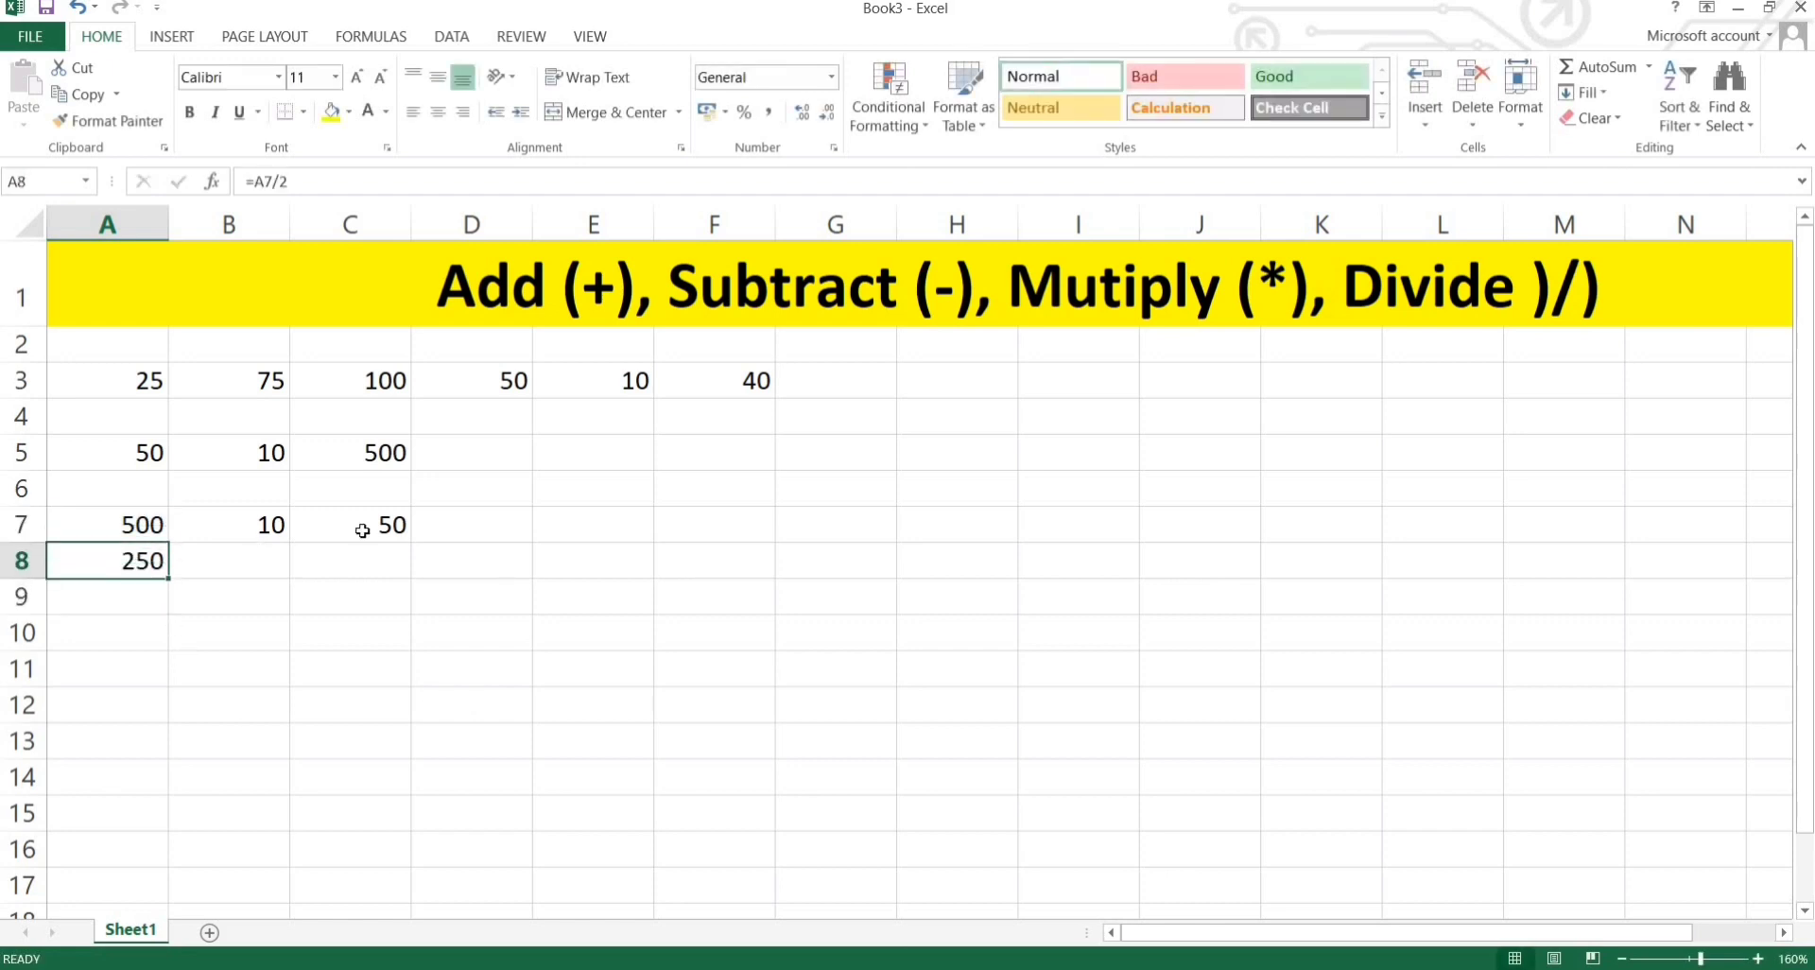
pyautogui.click(315, 526)
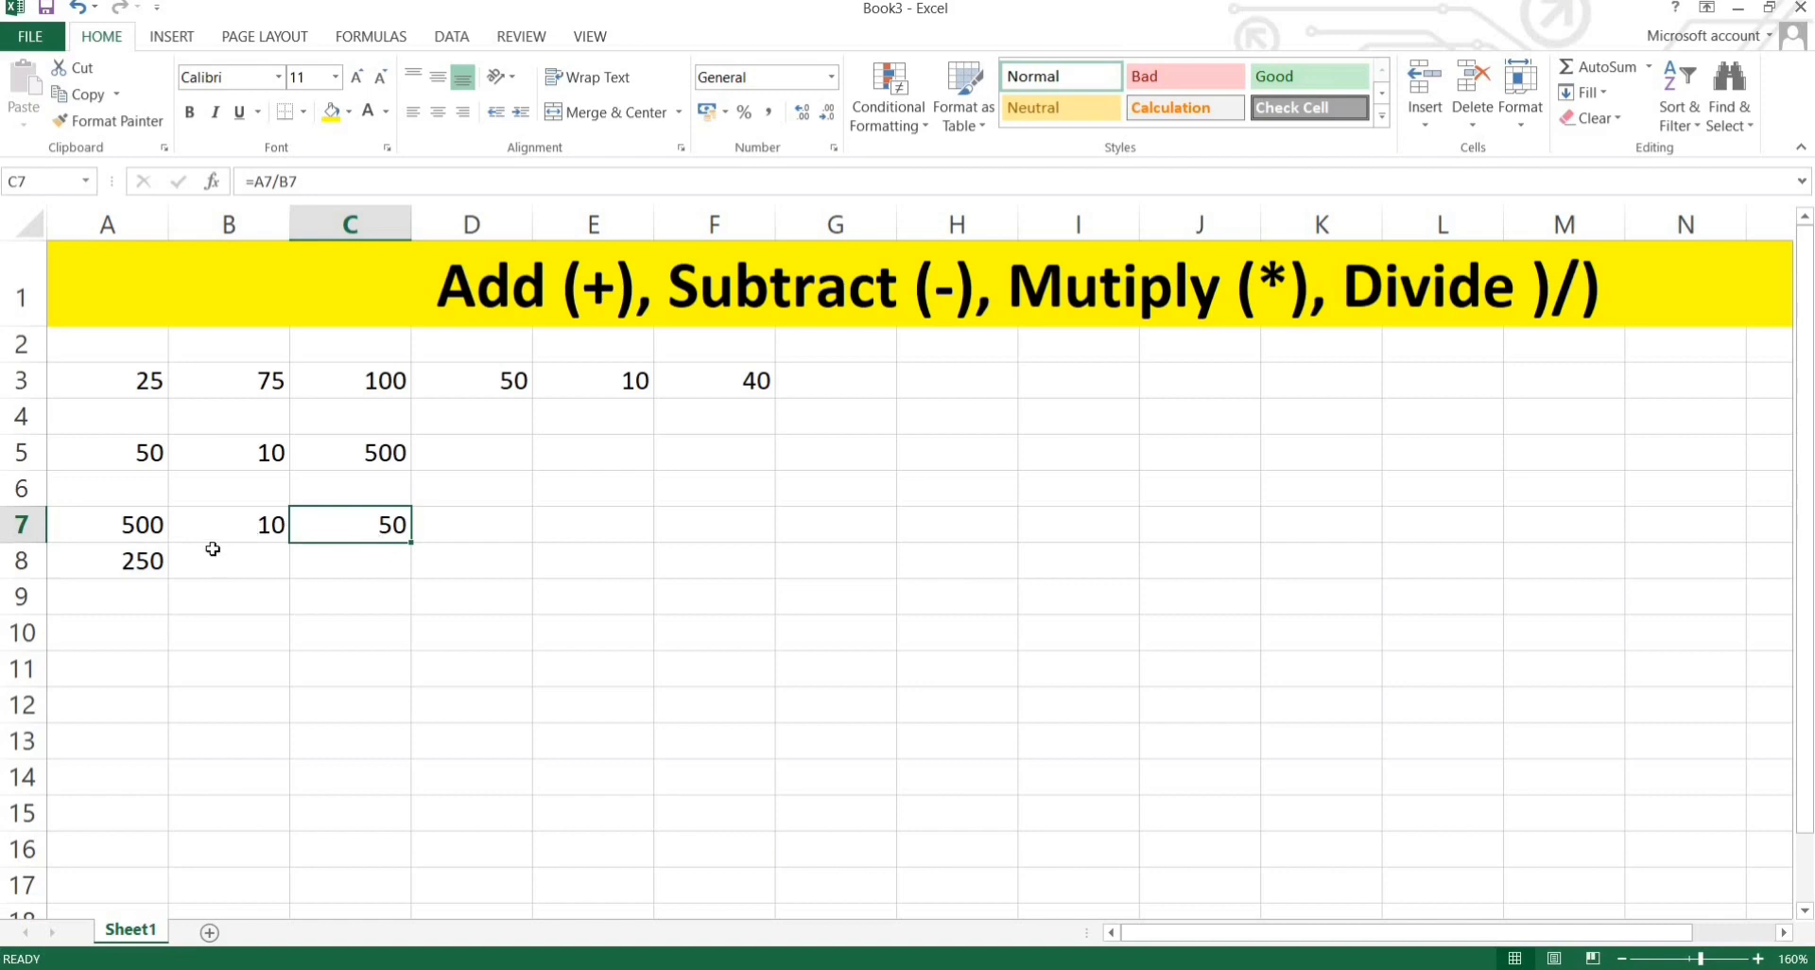
# - Try divisors 2 and 4 in B7, ending with 5 so C7 shows 100
pyautogui.click(251, 529)
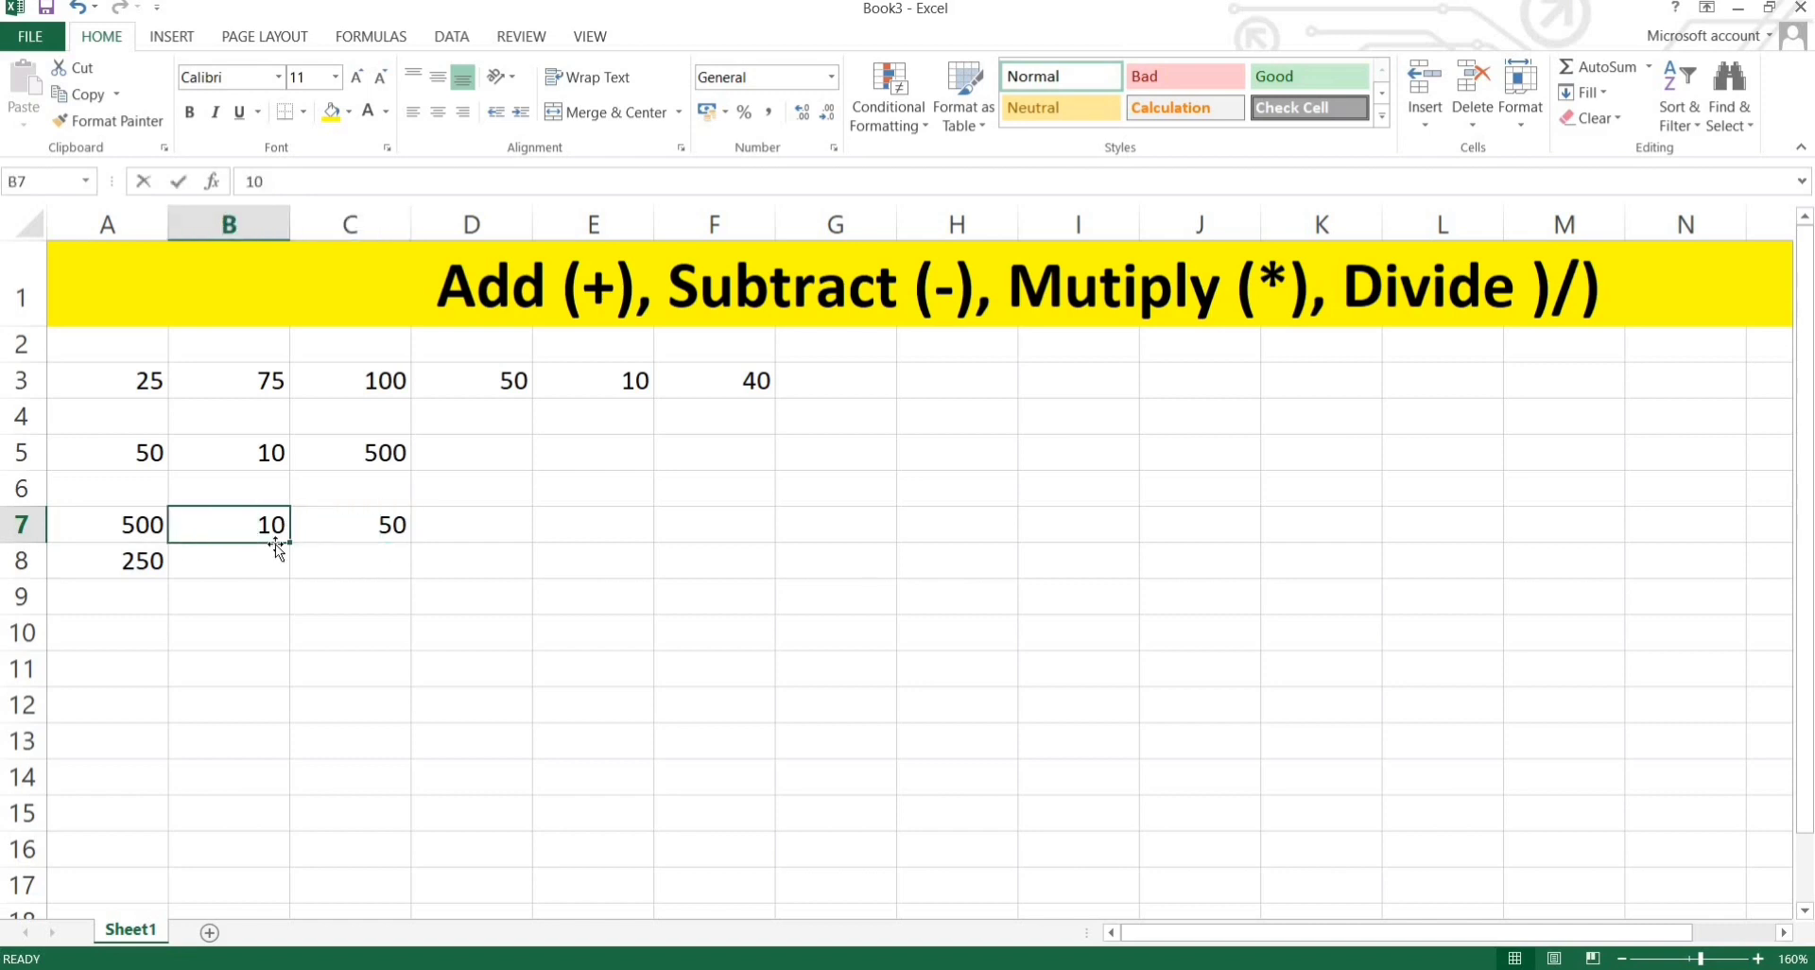
pyautogui.write('2')
pyautogui.press('Return')
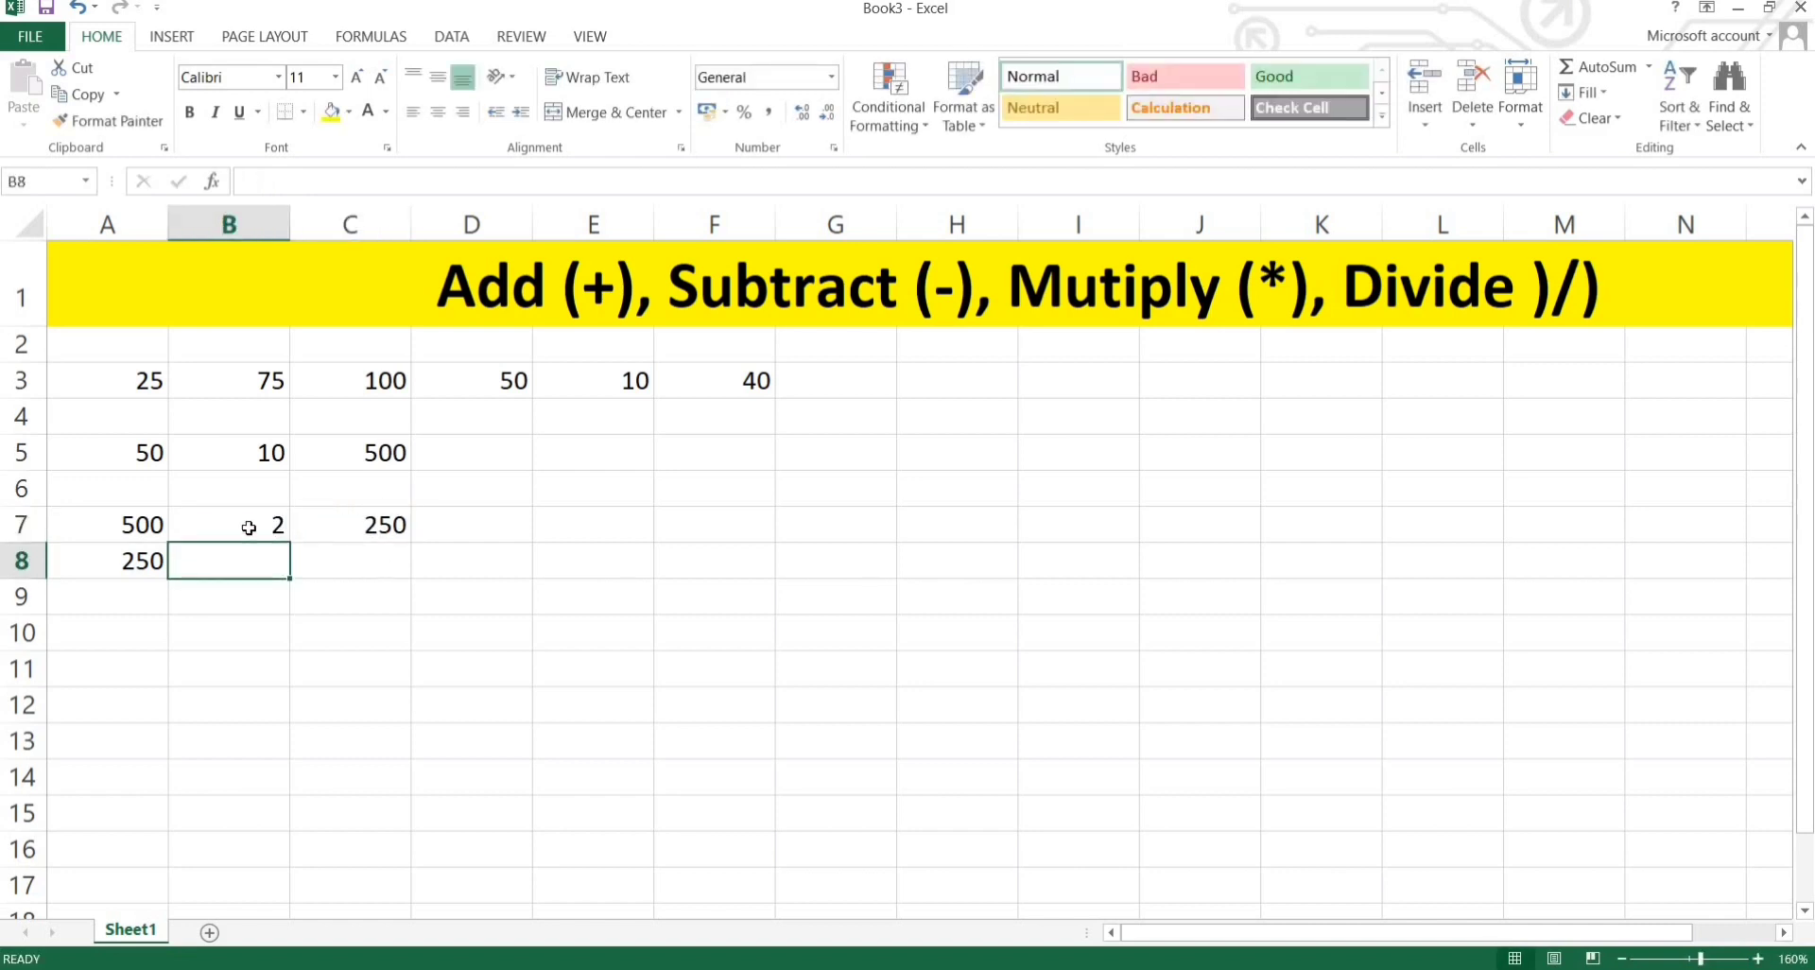
pyautogui.click(249, 527)
pyautogui.write('4')
pyautogui.press('Return')
pyautogui.click(249, 528)
pyautogui.write('5')
pyautogui.press('Return')
# - Clear the old numbers from A3:F7 and the leftover 0 in A8
pyautogui.moveTo(123, 378)
pyautogui.mouseDown()
pyautogui.moveTo(673, 484)
pyautogui.moveTo(701, 527)
pyautogui.mouseUp()
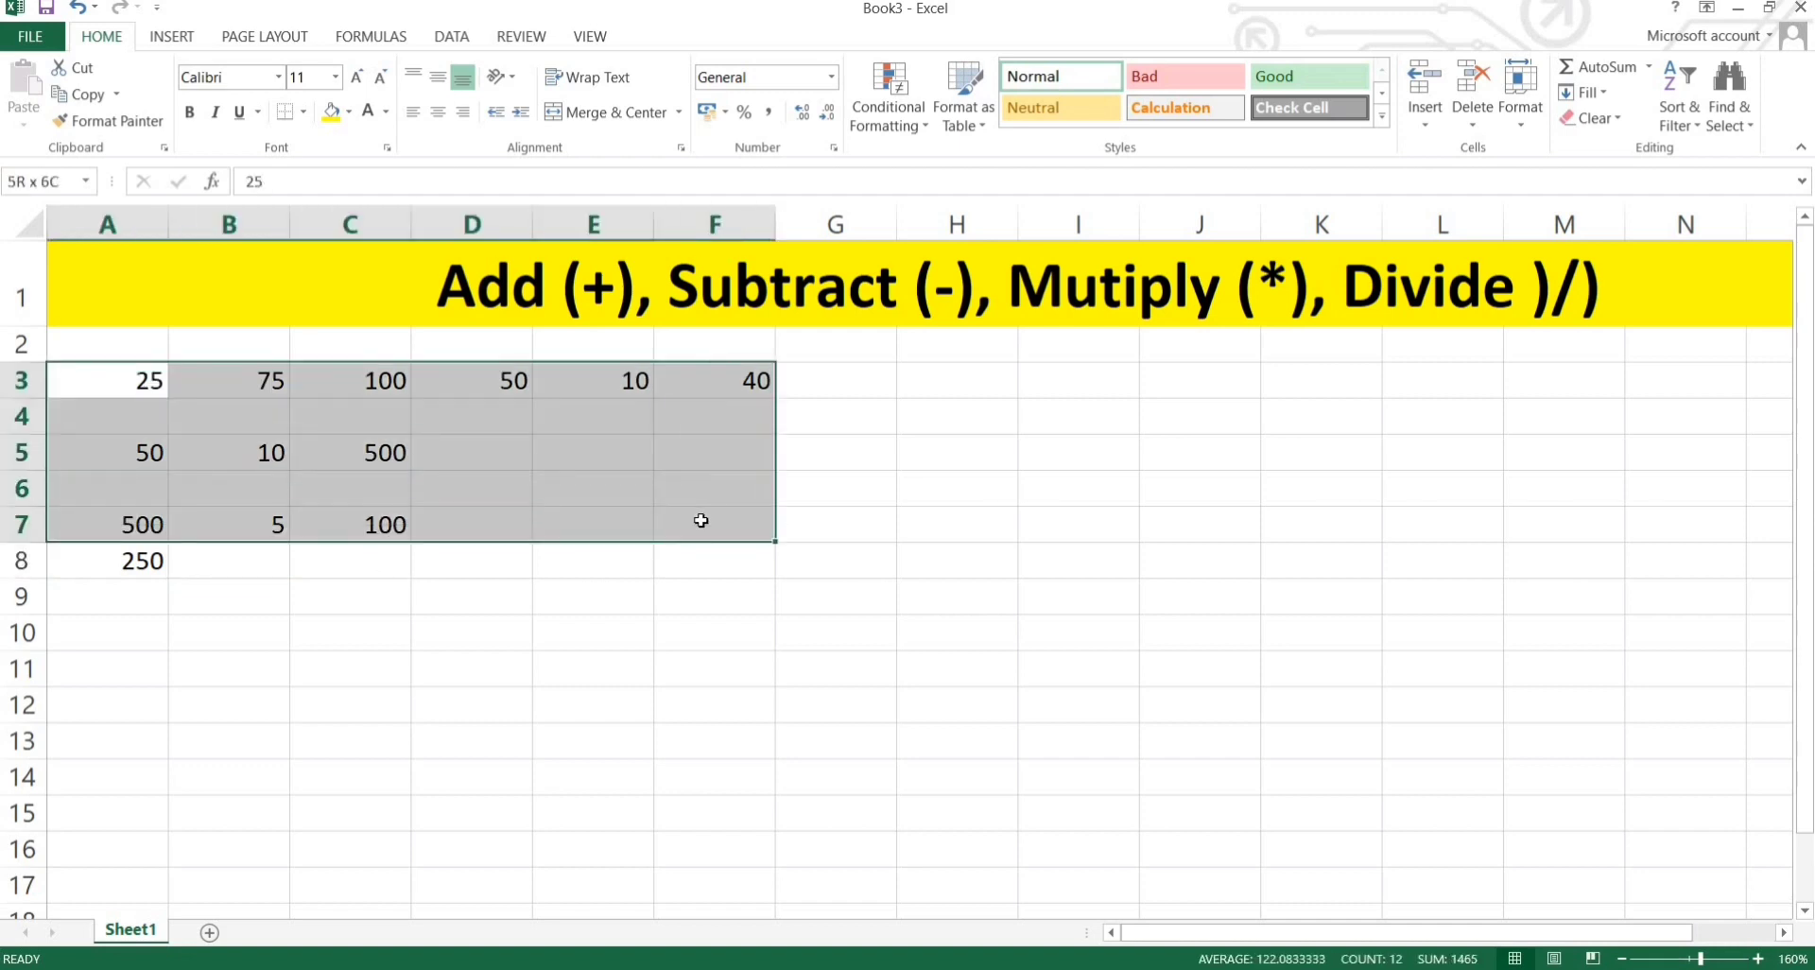
pyautogui.press('Delete')
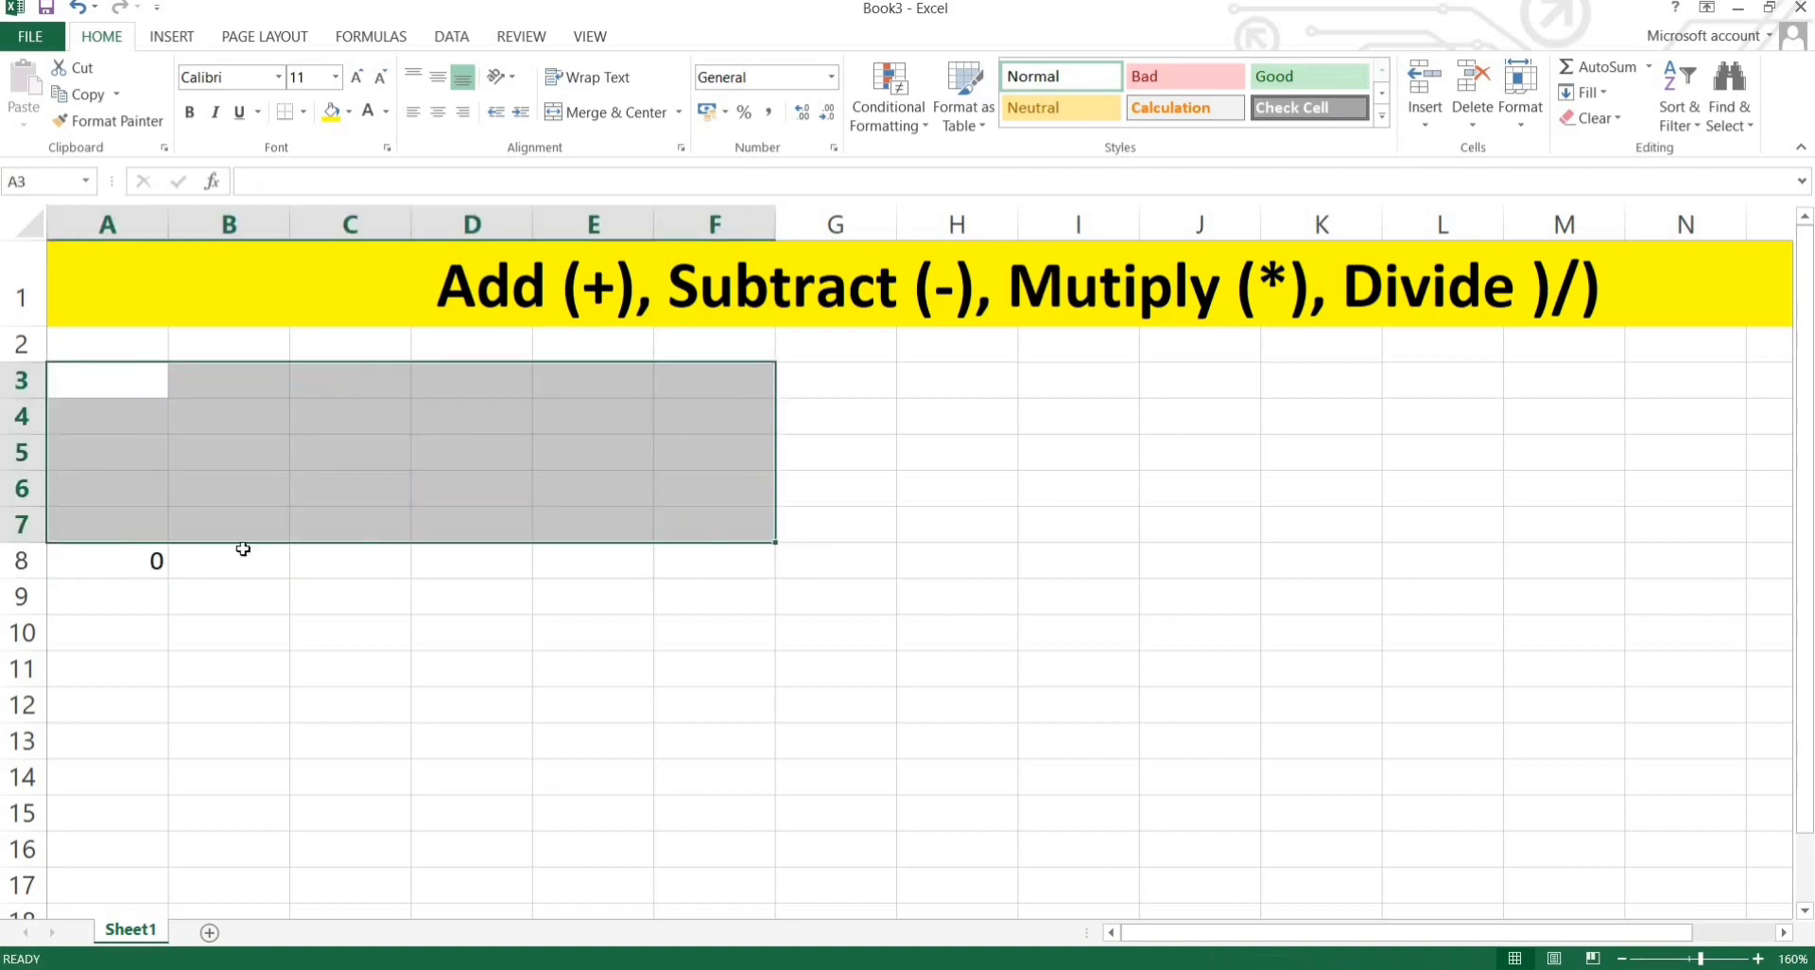
pyautogui.click(151, 561)
pyautogui.press('Delete')
pyautogui.click(149, 600)
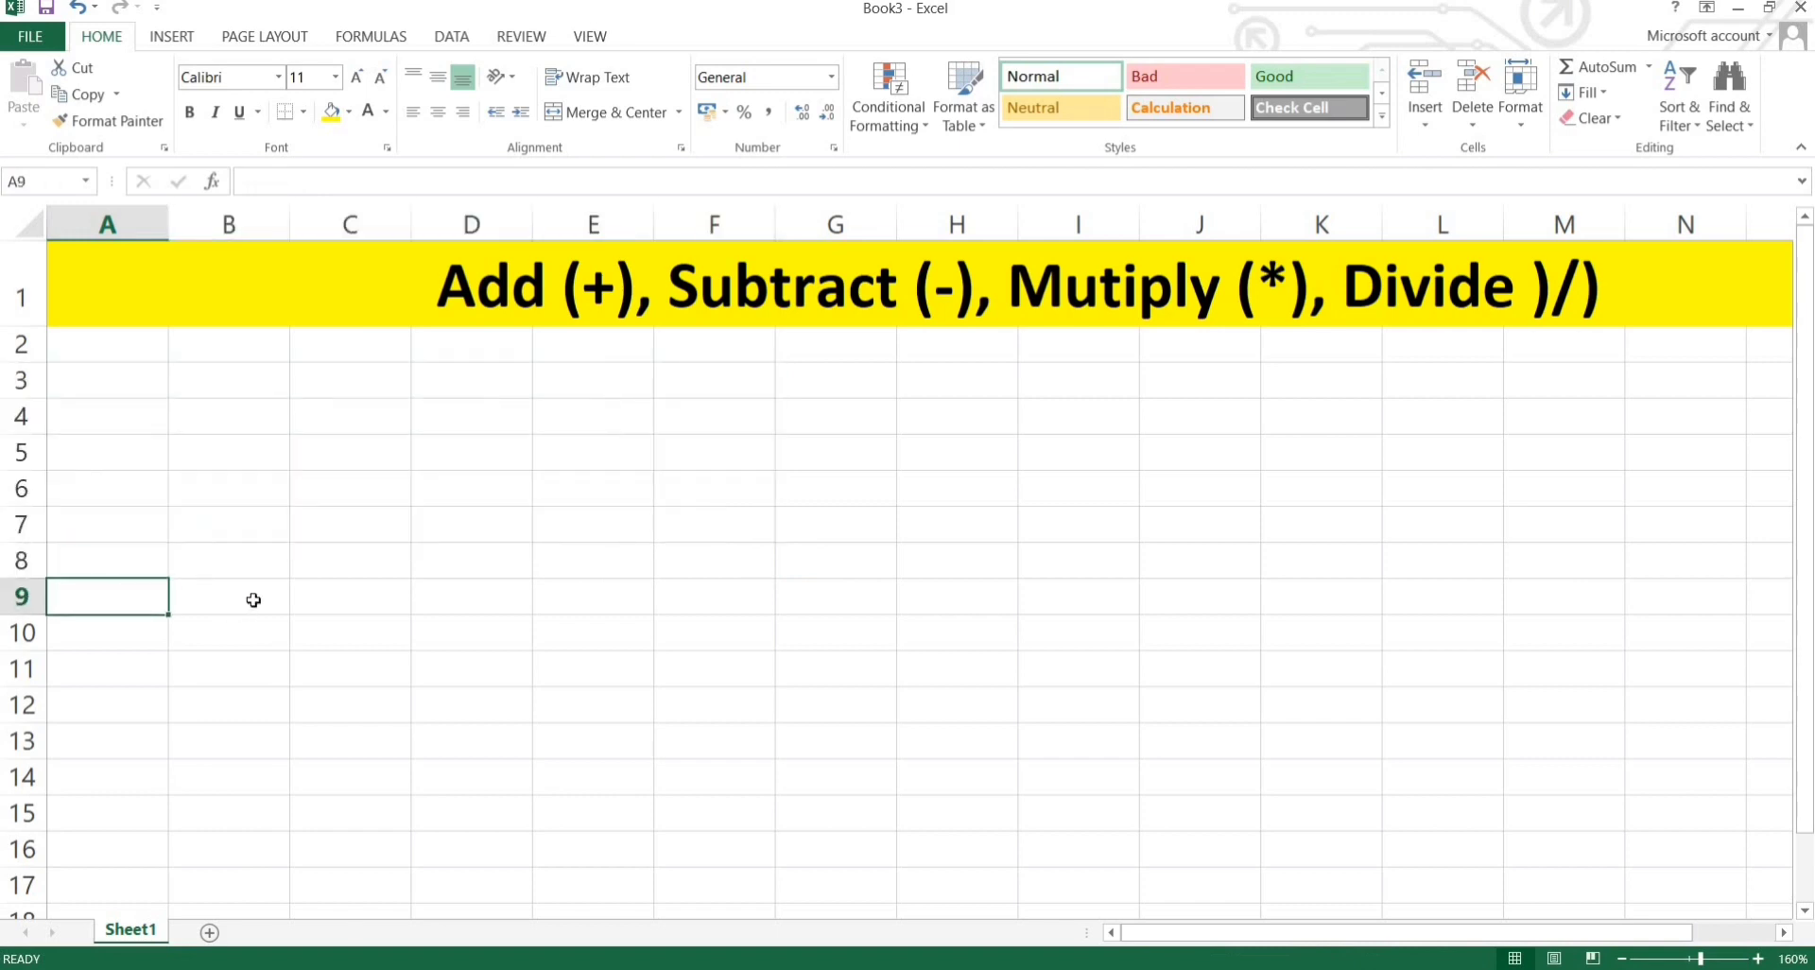
pyautogui.click(321, 594)
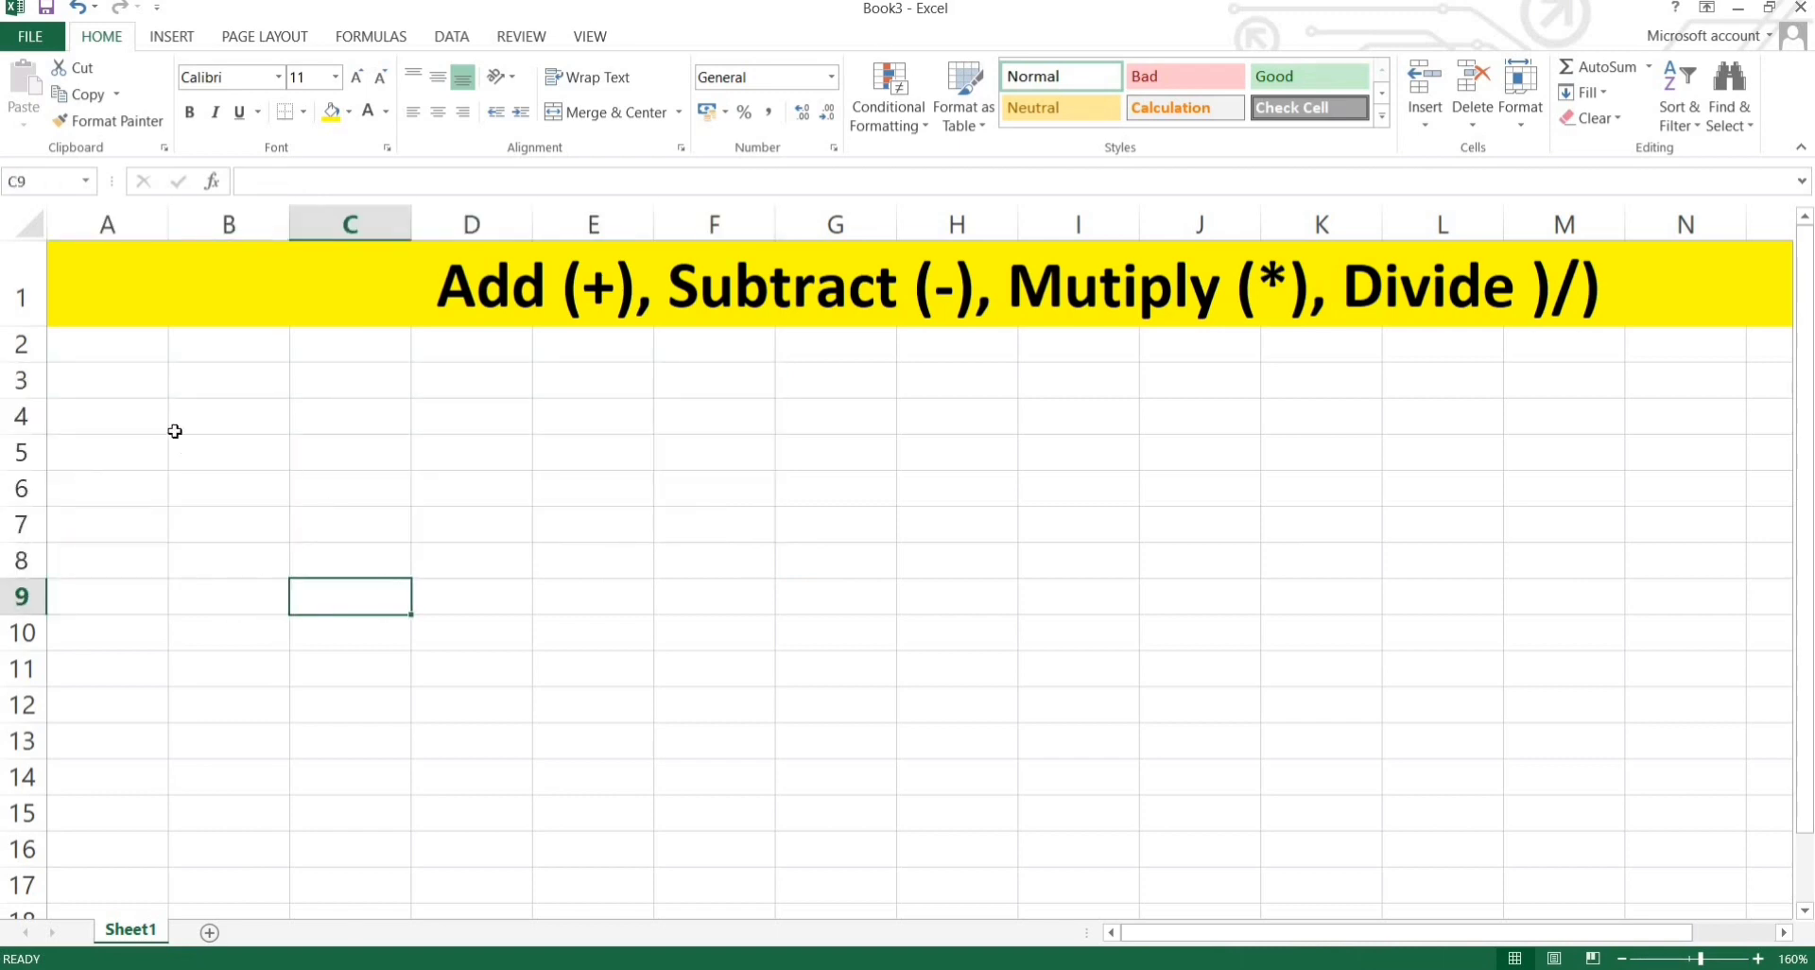
# - Enter 150, 250, 300 and 200 into A3 through A6
pyautogui.click(147, 389)
pyautogui.write('15')
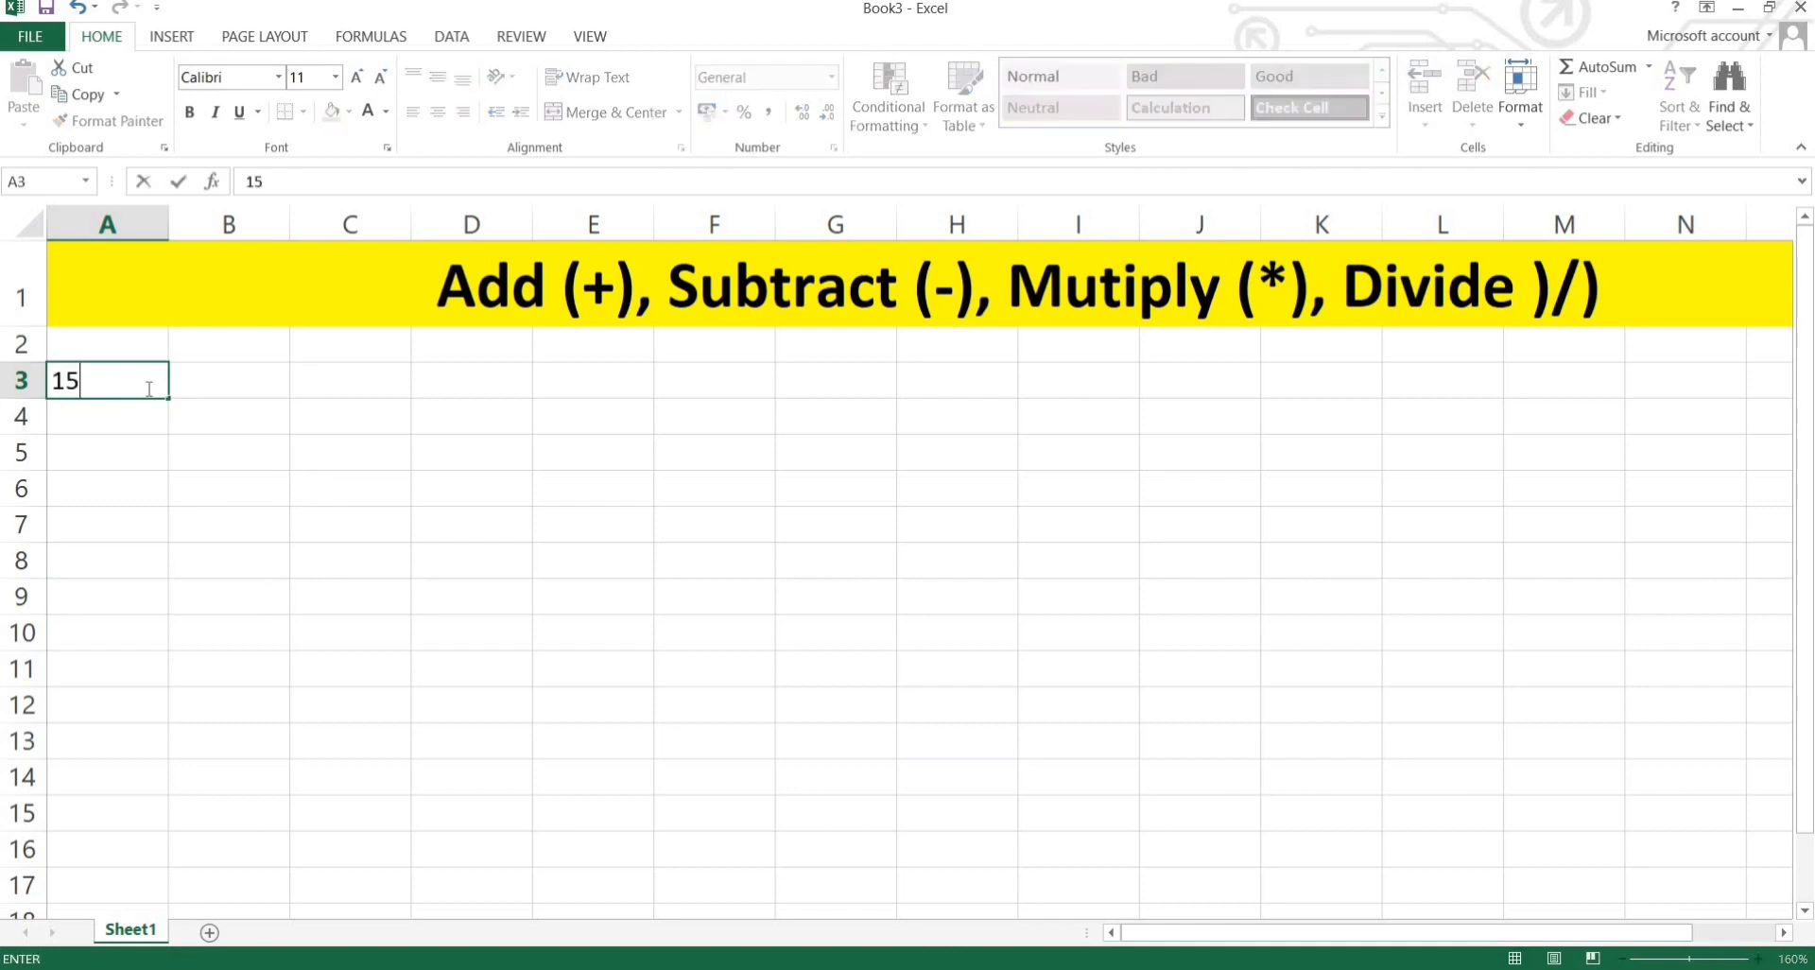
pyautogui.write('0')
pyautogui.press('Return')
pyautogui.write('250')
pyautogui.press('Return')
pyautogui.write('300')
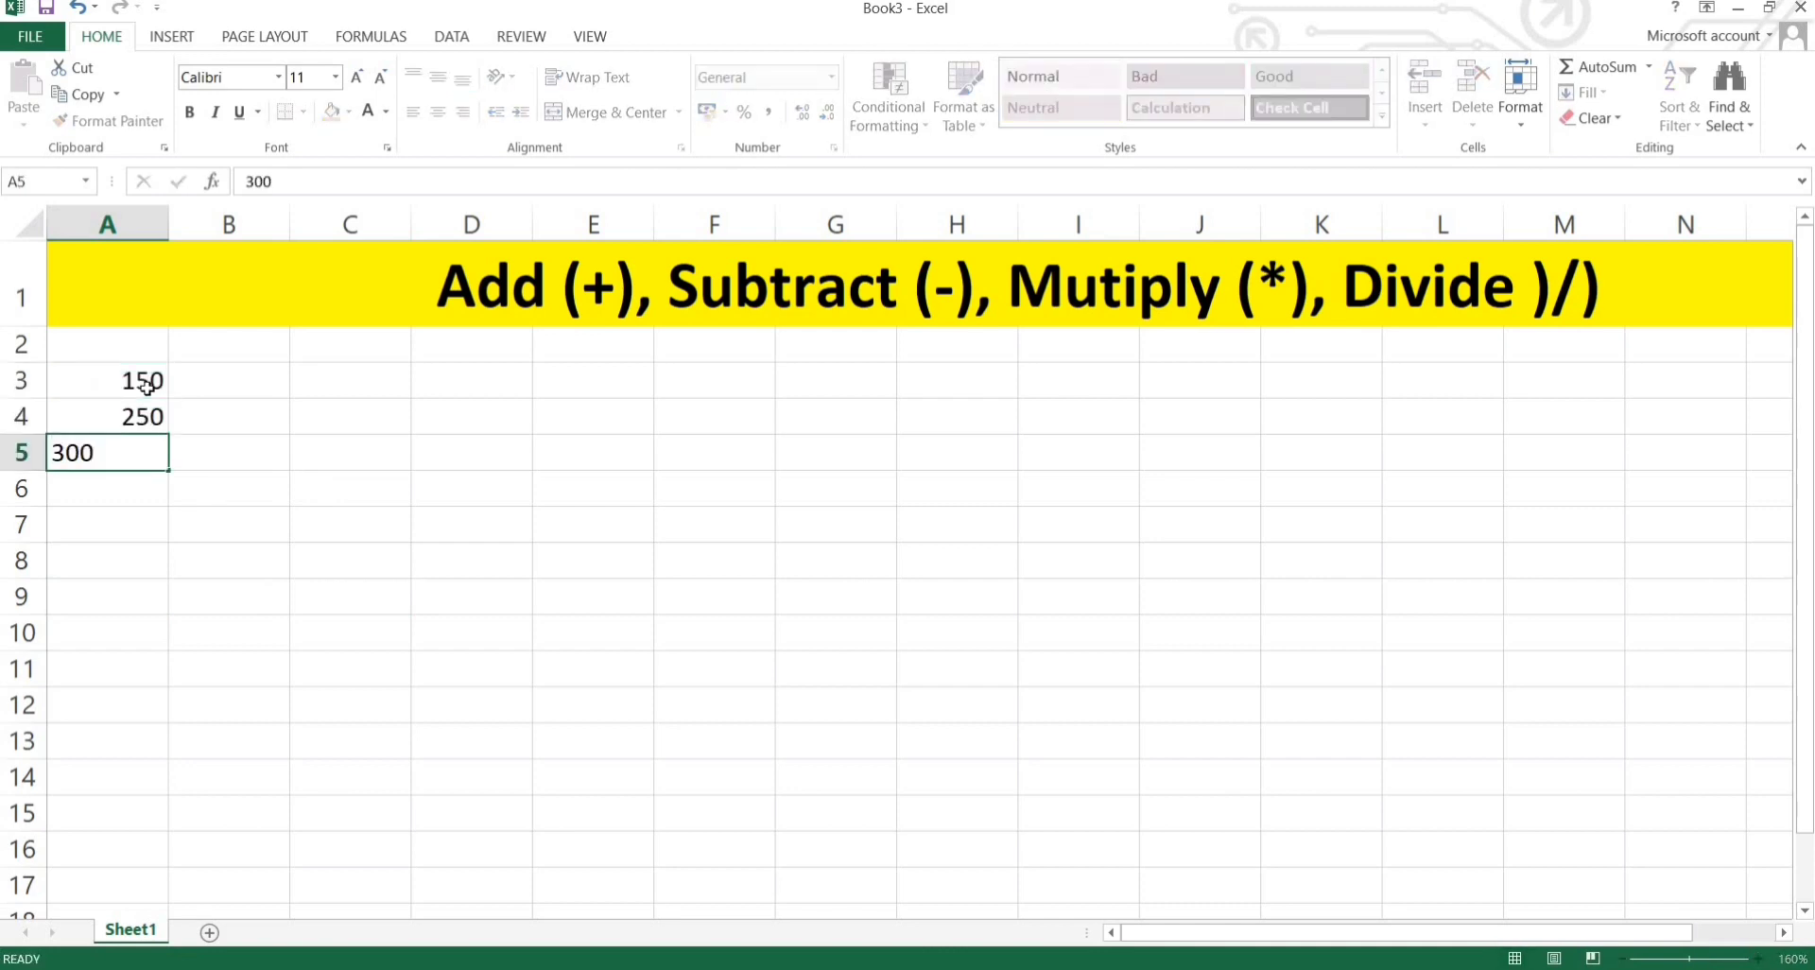
pyautogui.press('Return')
pyautogui.write('200')
pyautogui.press('Return')
pyautogui.write('150')
# - Fill A7 through A11 with 150, 140, 232, 150 and 250
pyautogui.press('Return')
pyautogui.write('1')
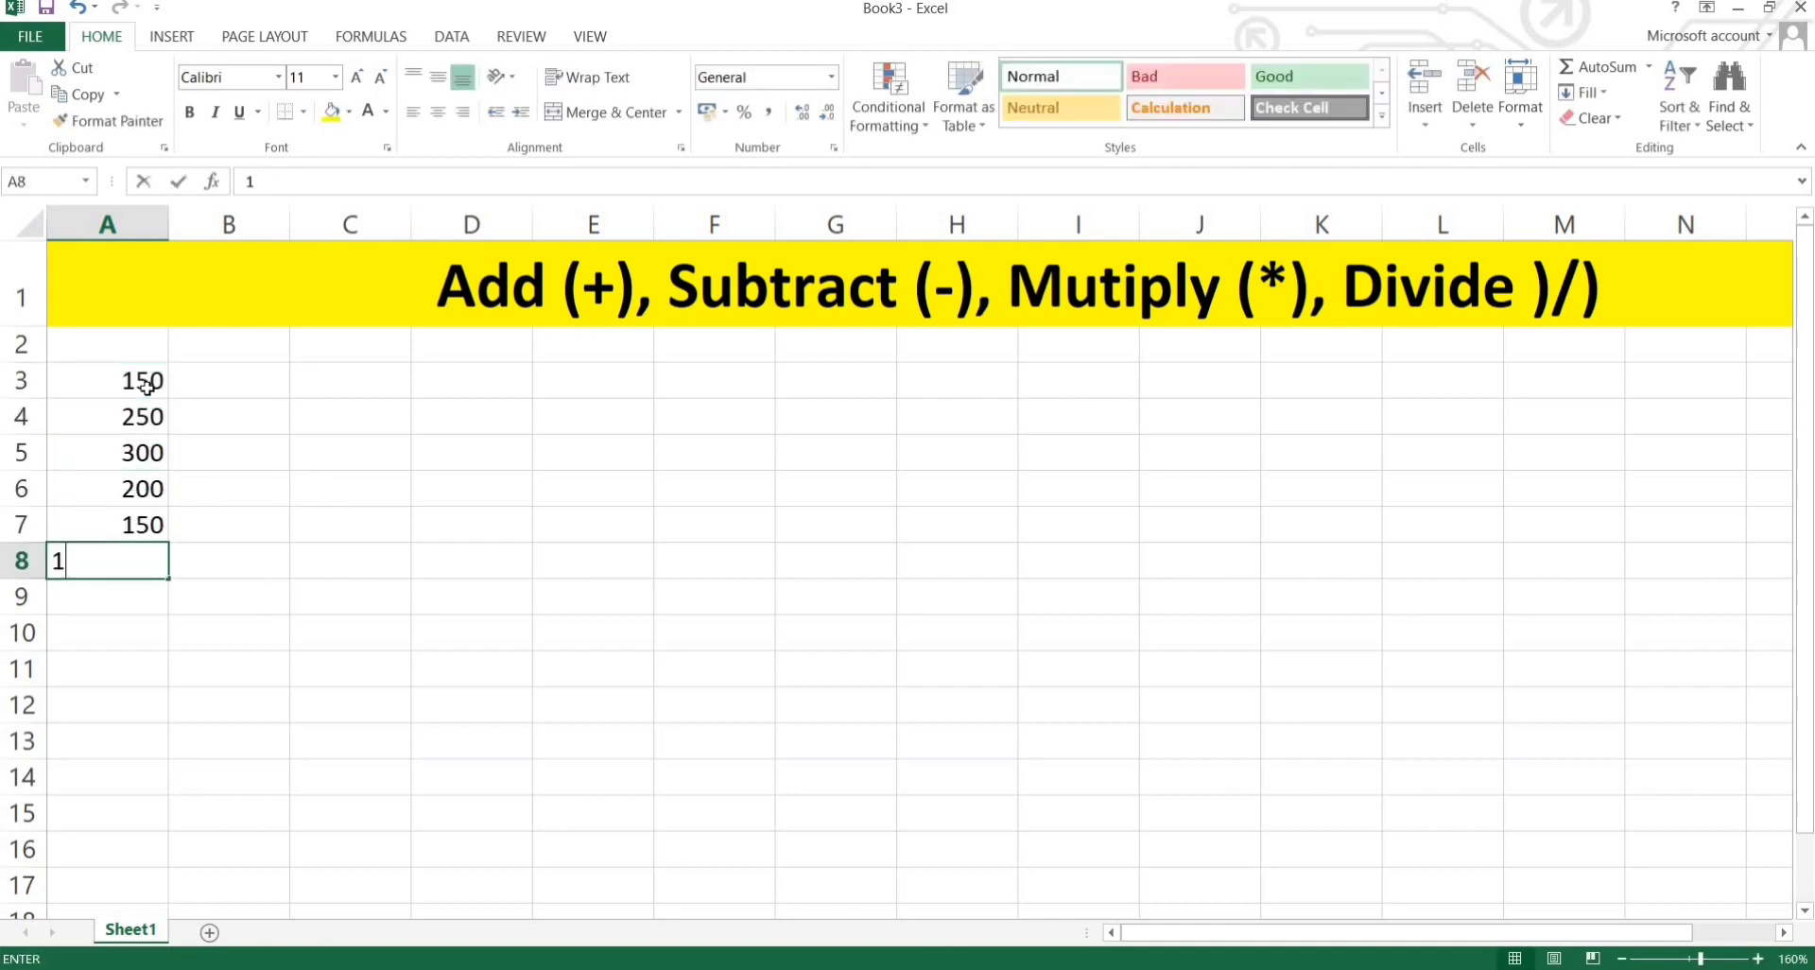
pyautogui.write('40')
pyautogui.press('Return')
pyautogui.write('232')
pyautogui.press('Return')
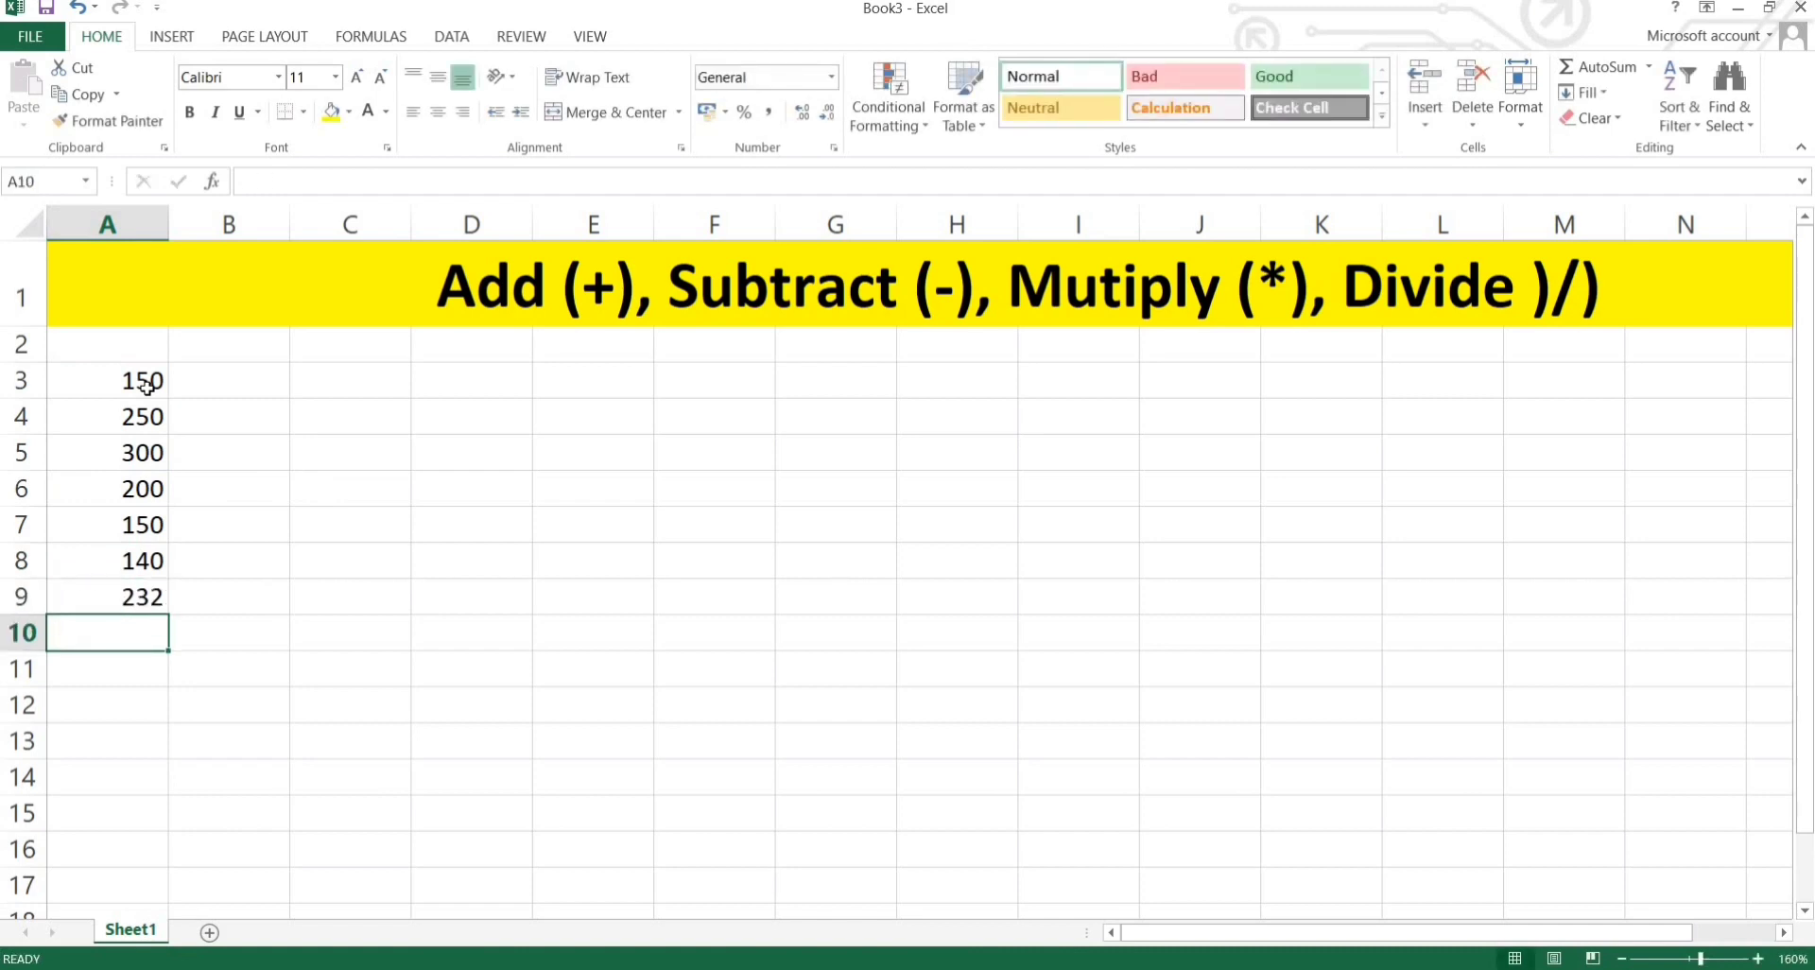
pyautogui.write('150')
pyautogui.press('Return')
pyautogui.write('250')
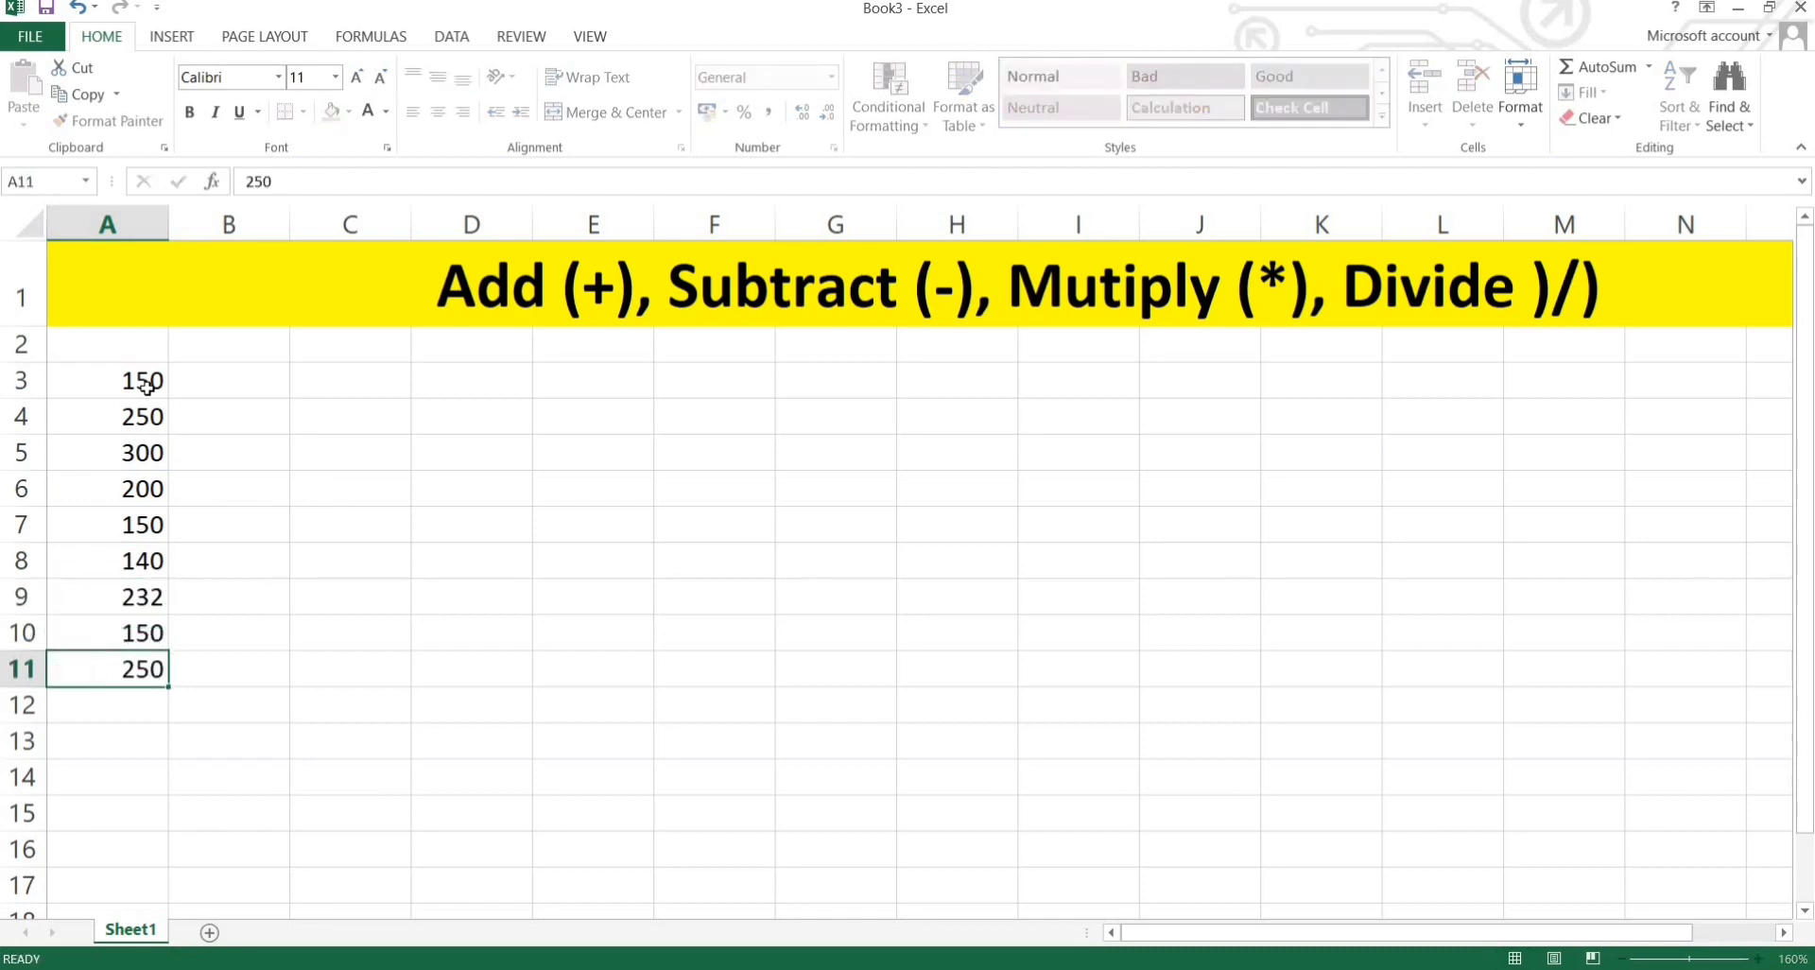
pyautogui.press('Return')
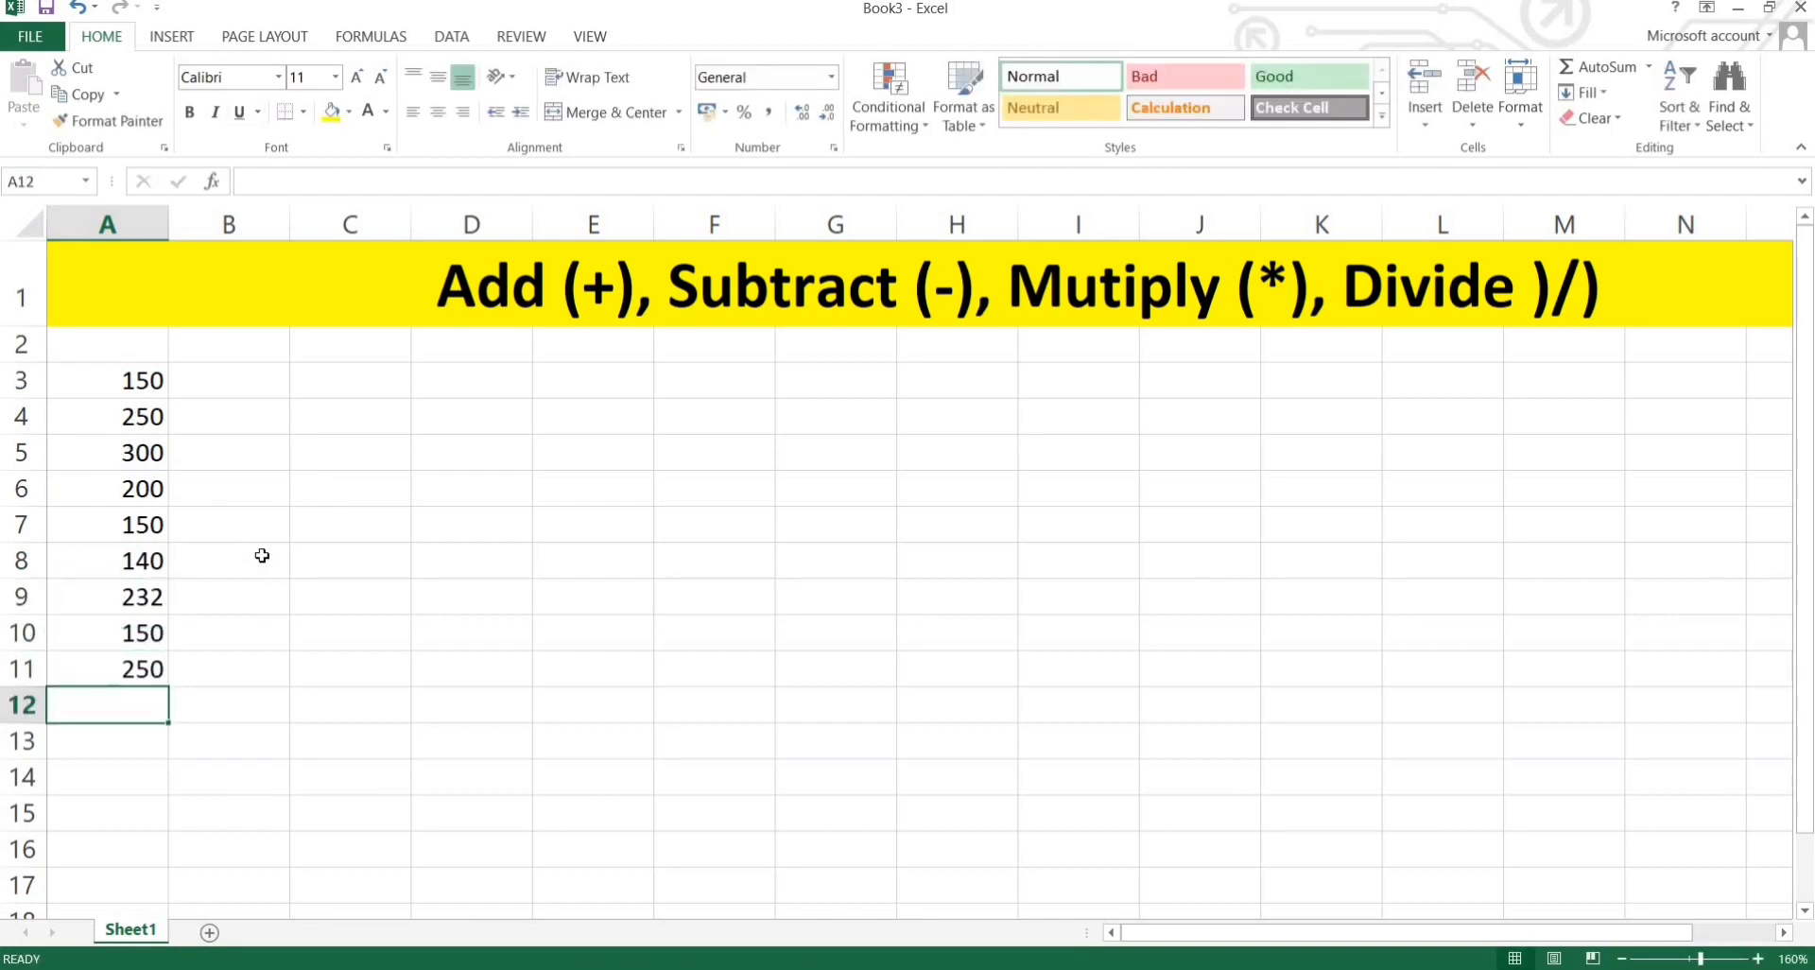
pyautogui.click(261, 556)
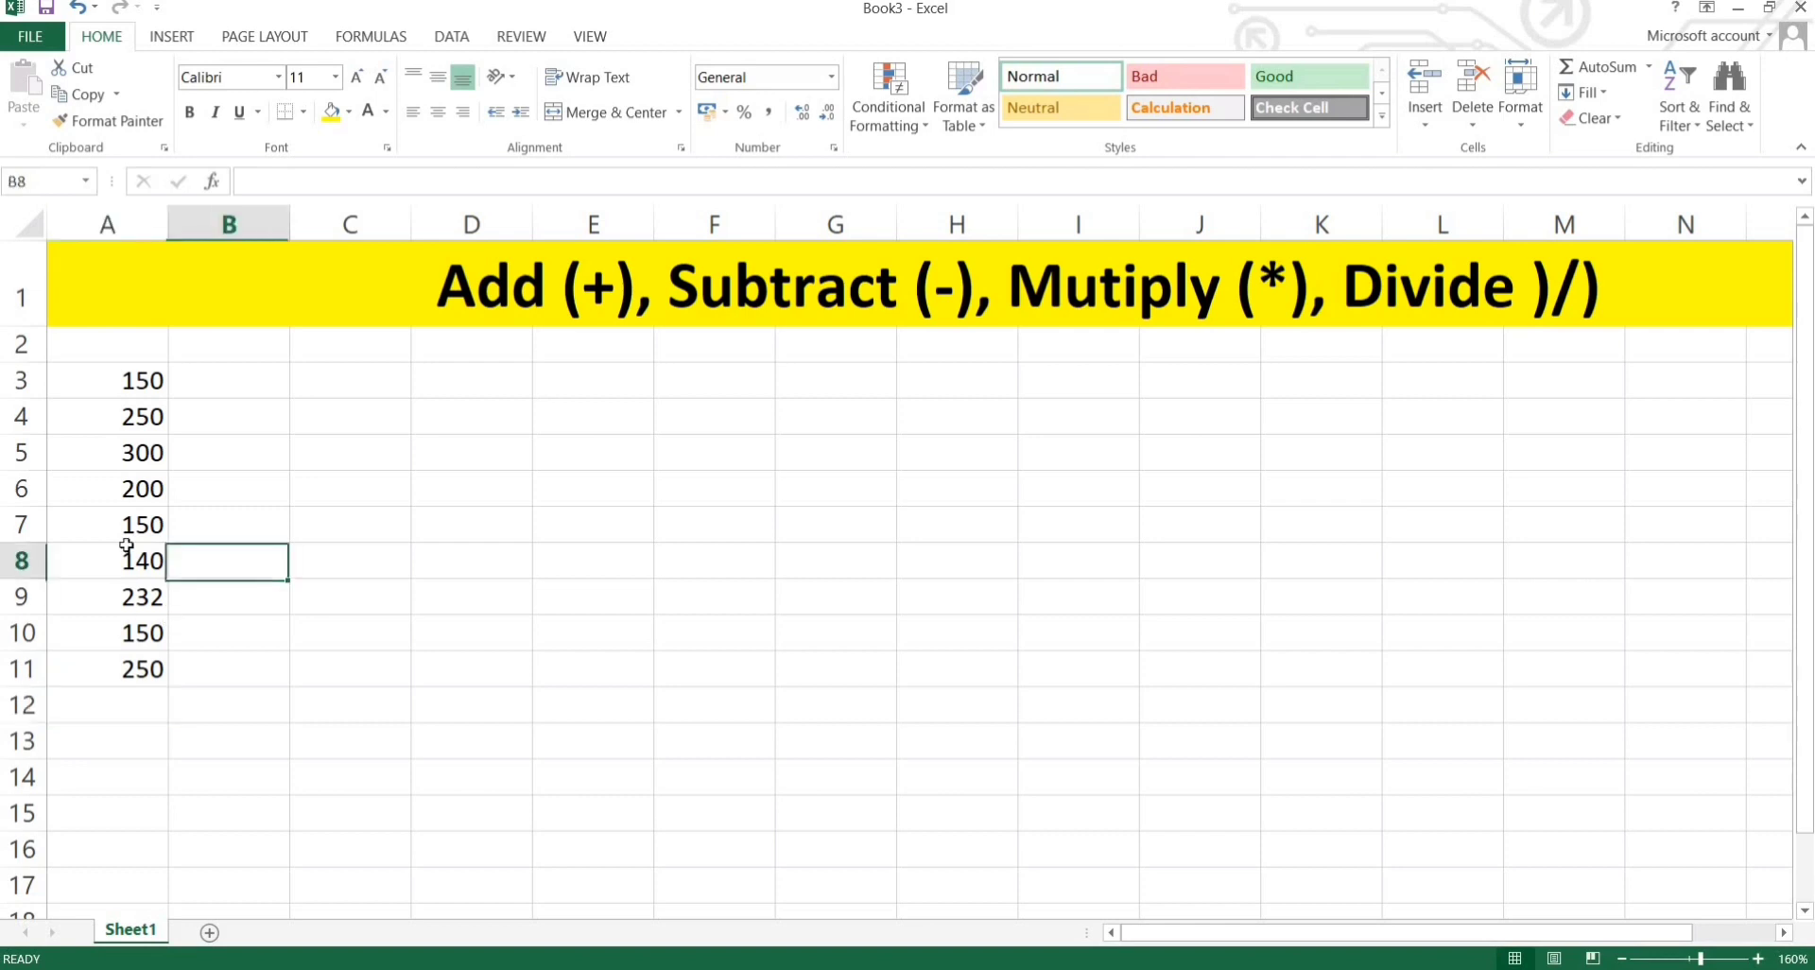
# - Enter =SUM(A3:A11) in A12 so it shows the total 1822
pyautogui.click(143, 707)
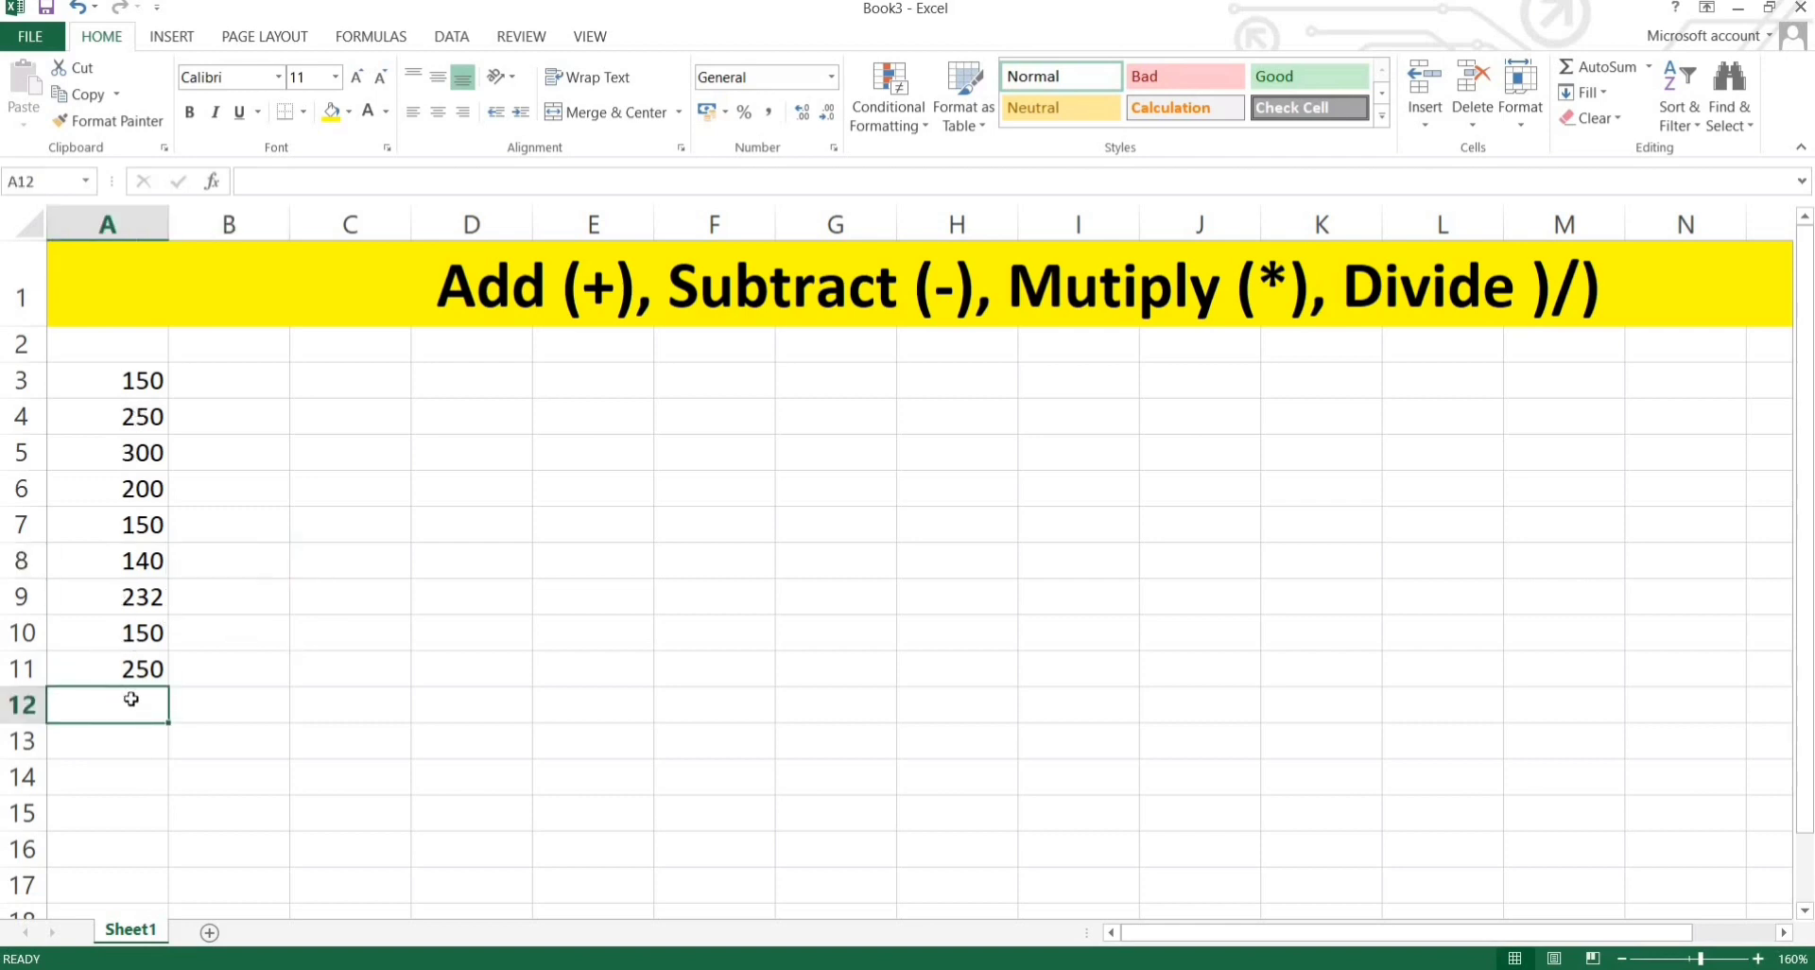
pyautogui.write('=')
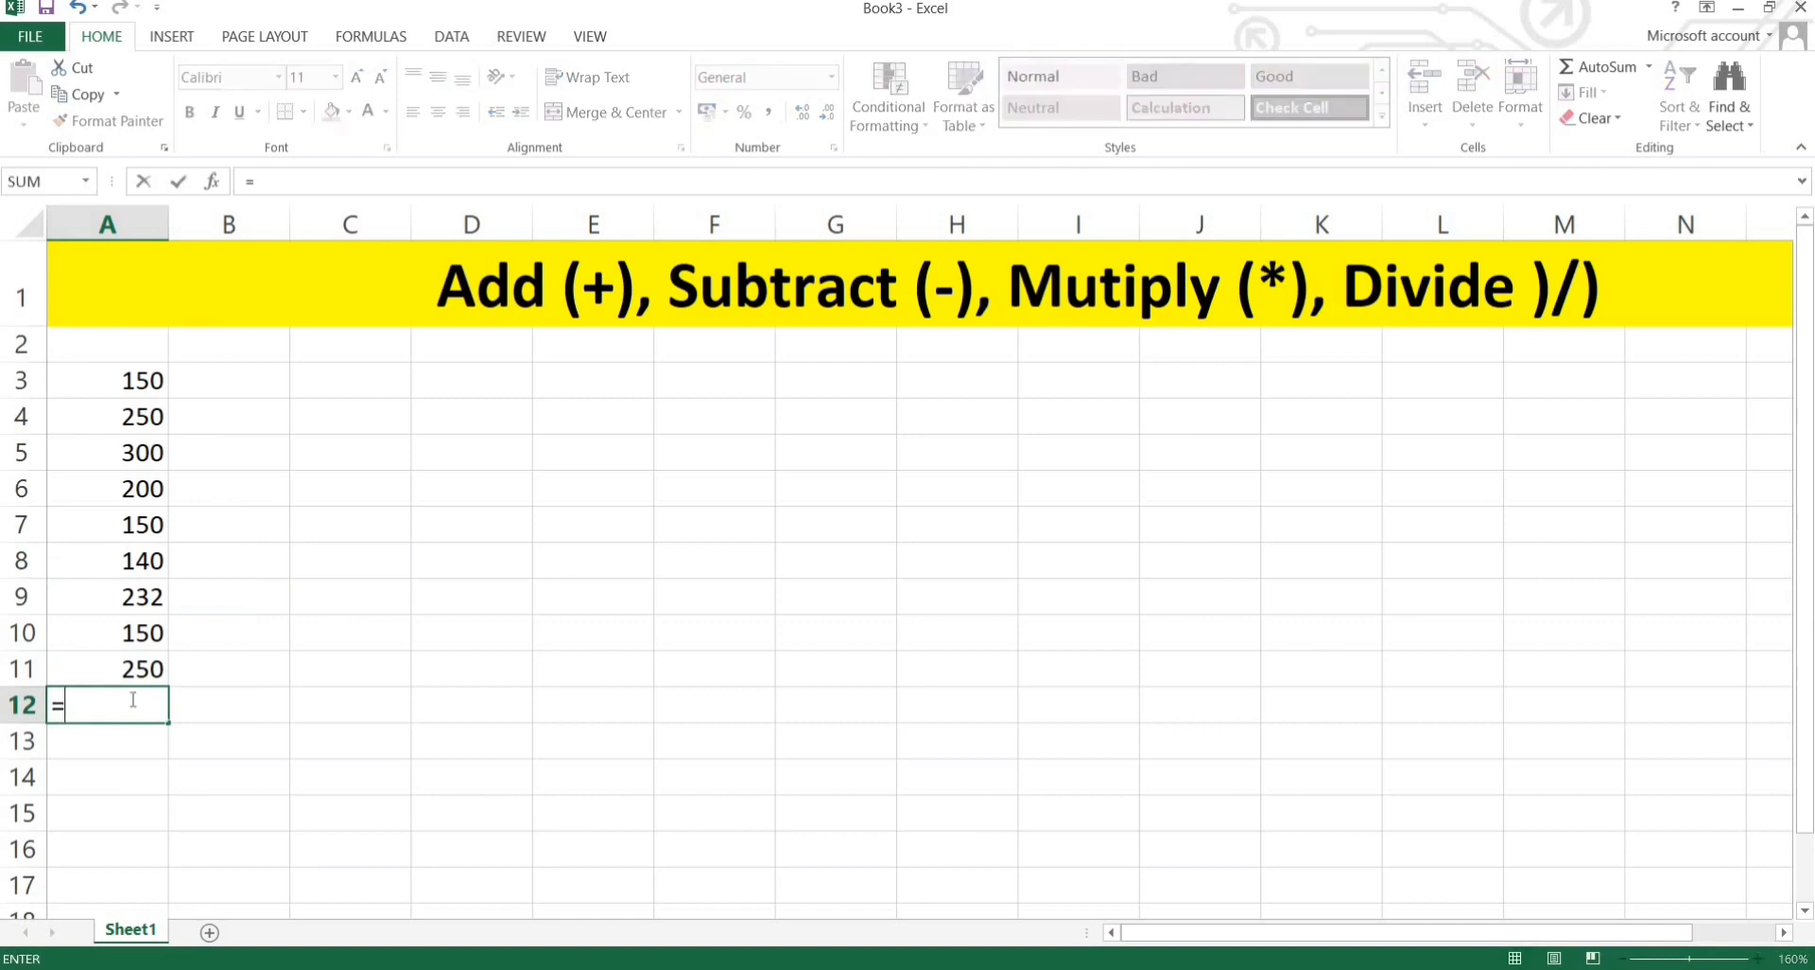
pyautogui.write('um(')
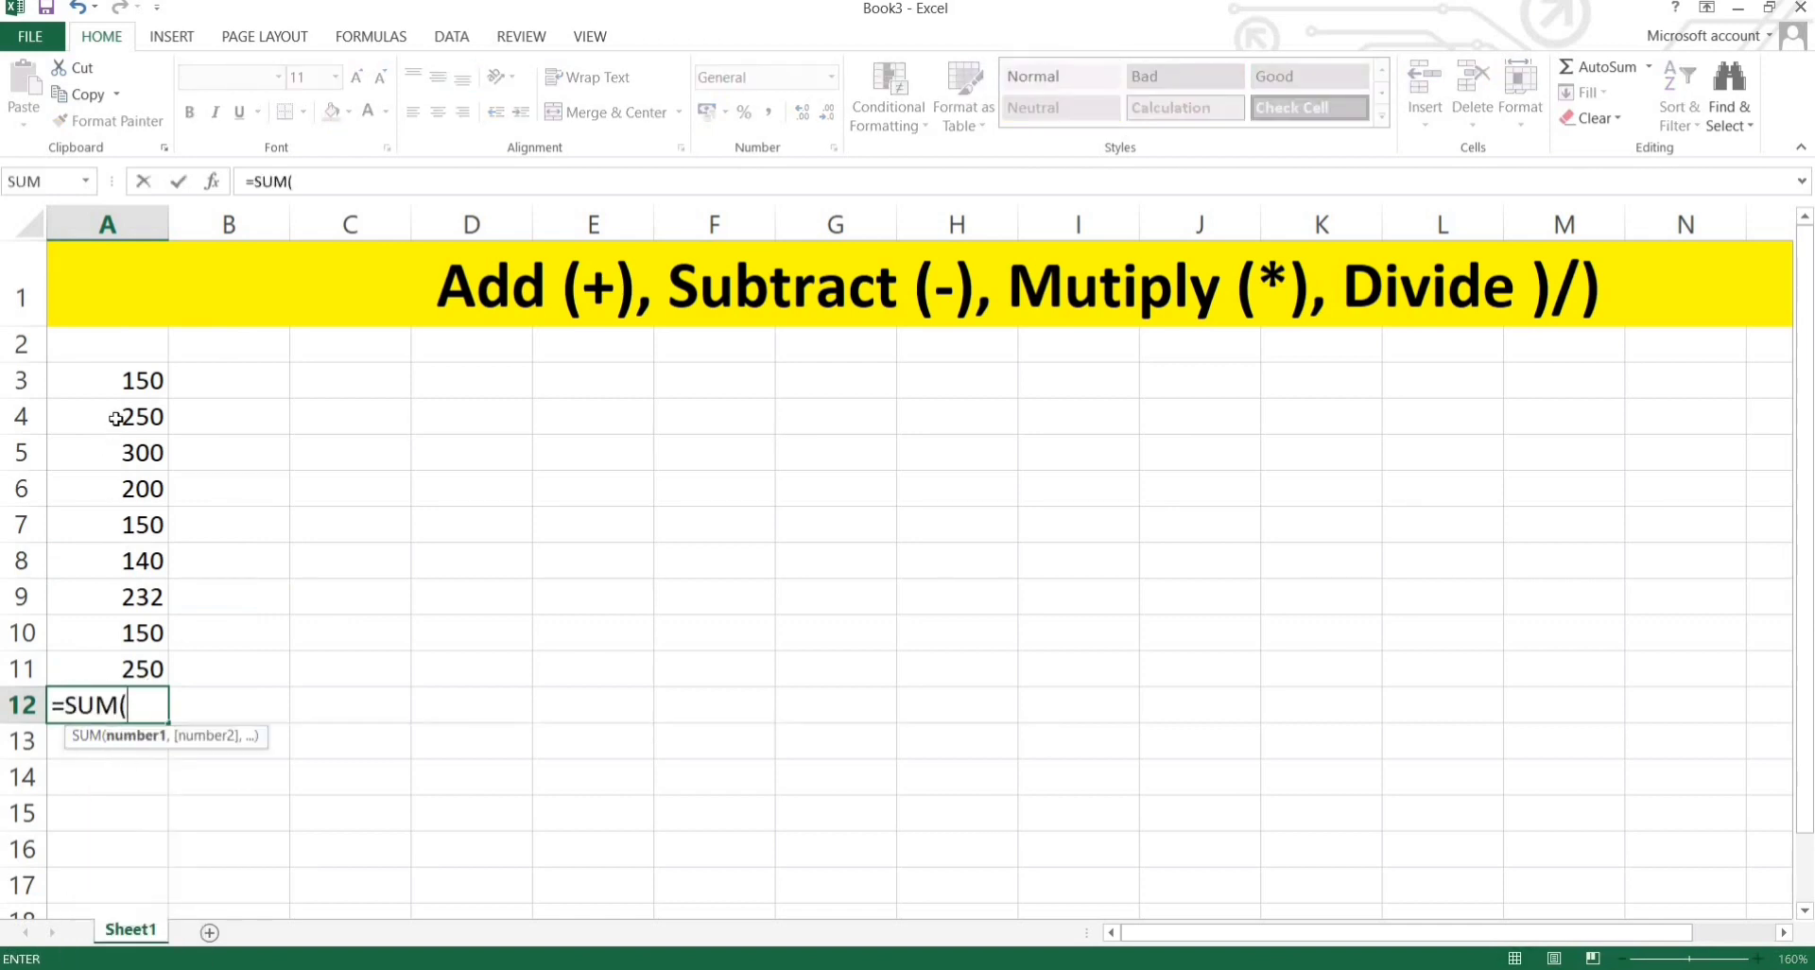
pyautogui.moveTo(107, 383); pyautogui.dragTo(109, 656)
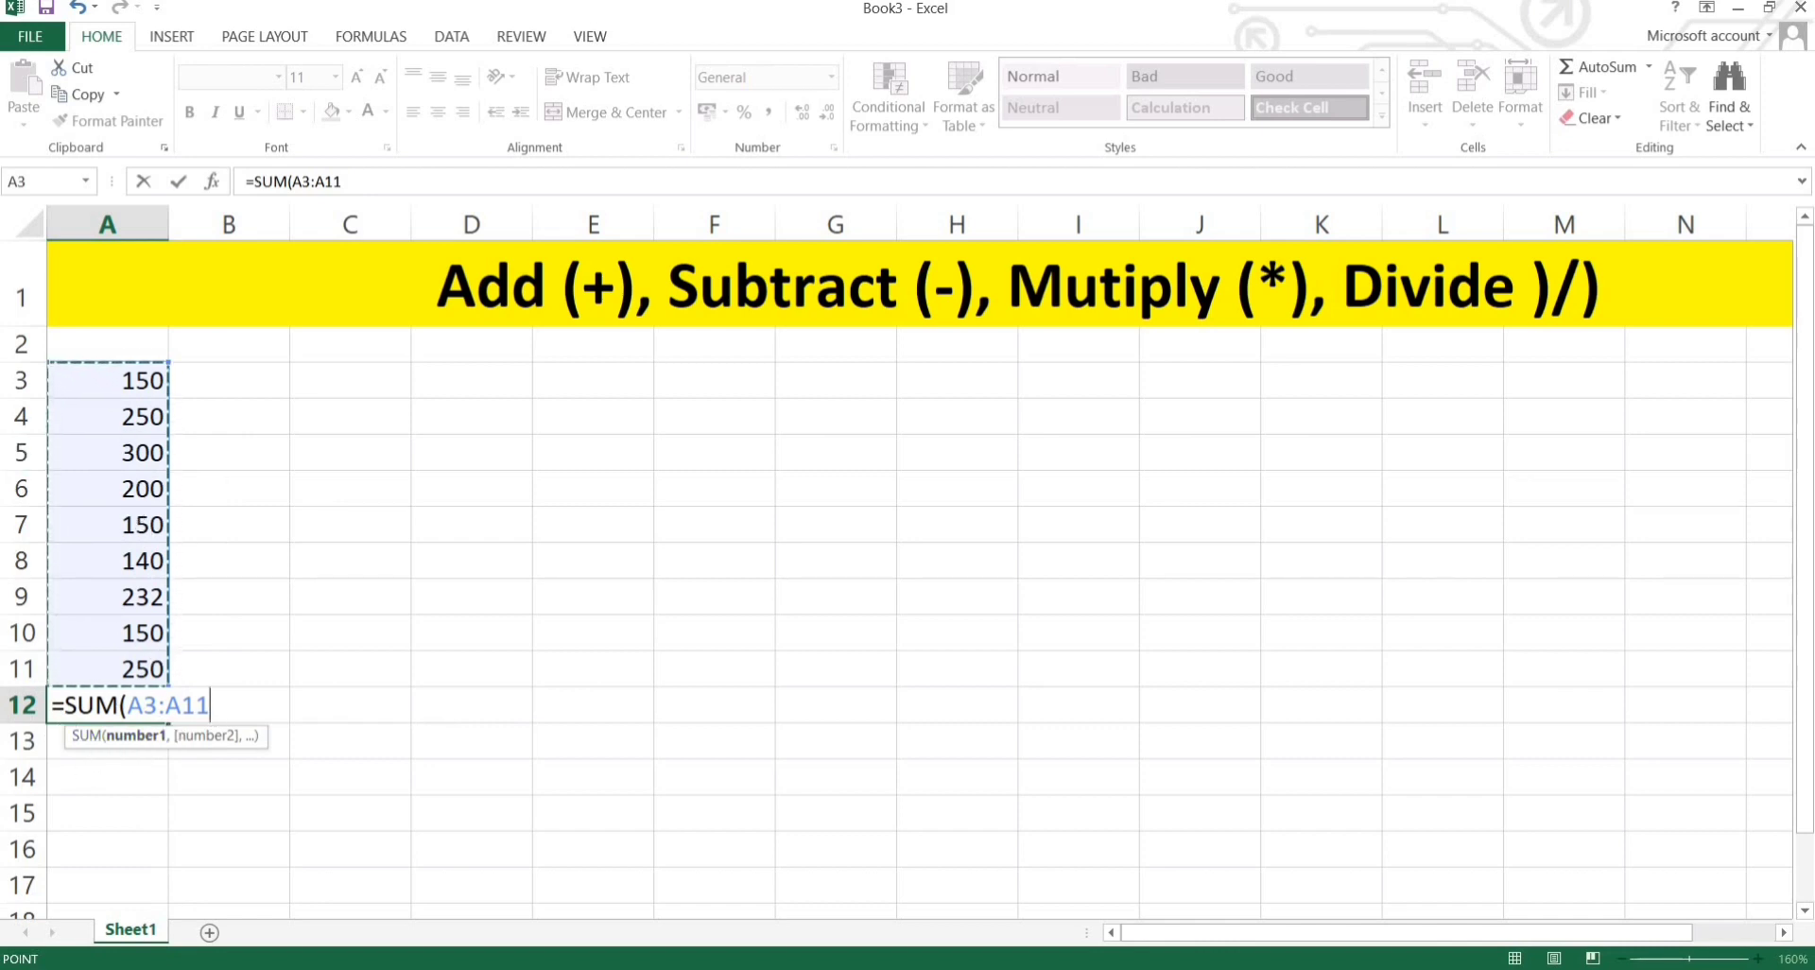
pyautogui.write(')')
pyautogui.press('Return')
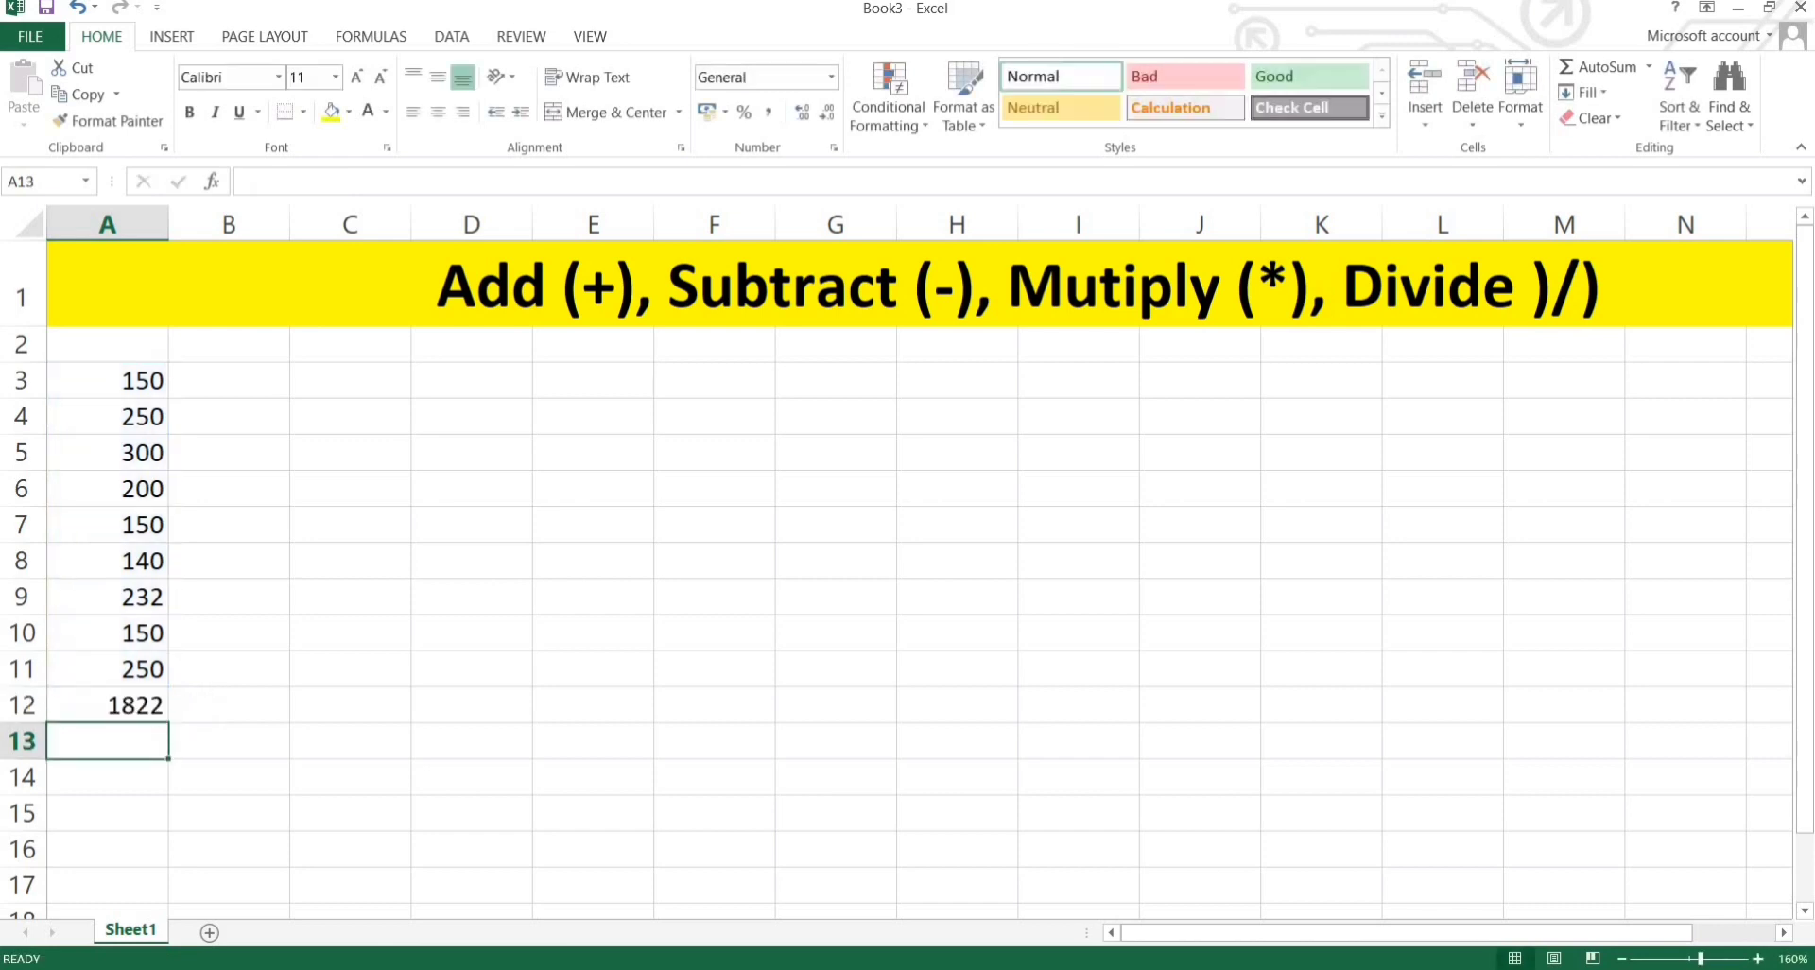
# - Check the A3:A11 sum in the status bar, then delete the SUM formula from A12
pyautogui.moveTo(142, 380); pyautogui.dragTo(151, 670)
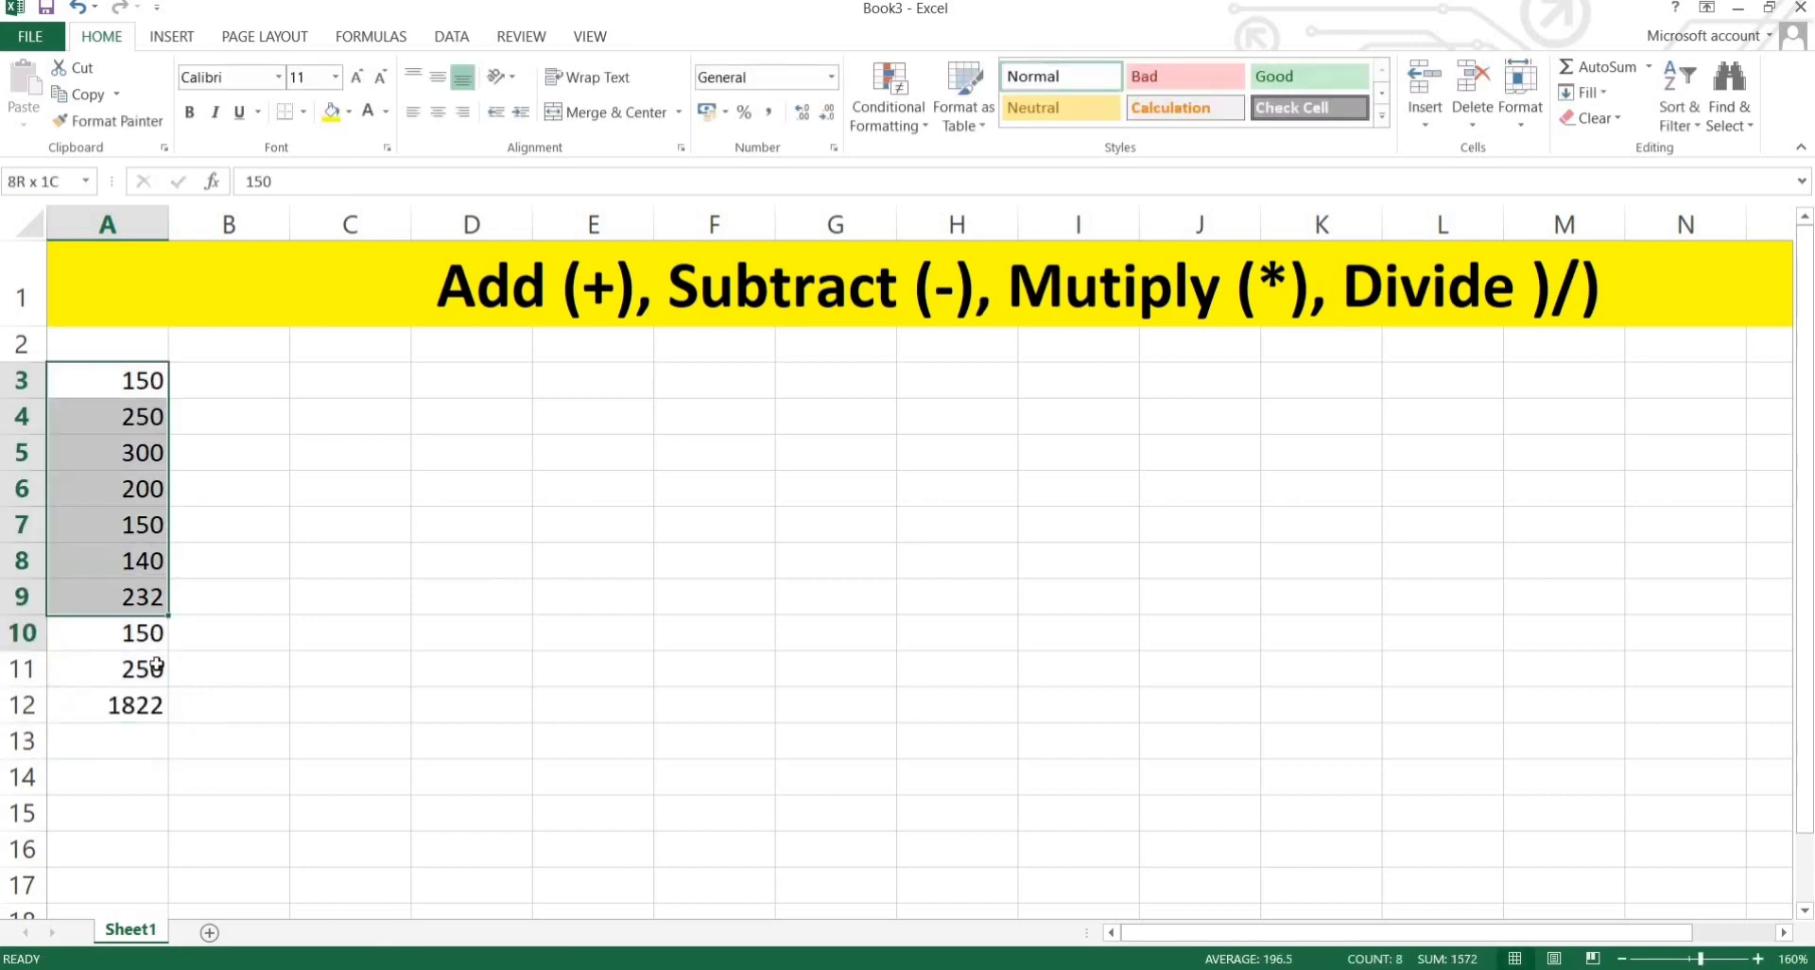
pyautogui.moveTo(154, 728); pyautogui.dragTo(148, 720)
pyautogui.click(149, 725)
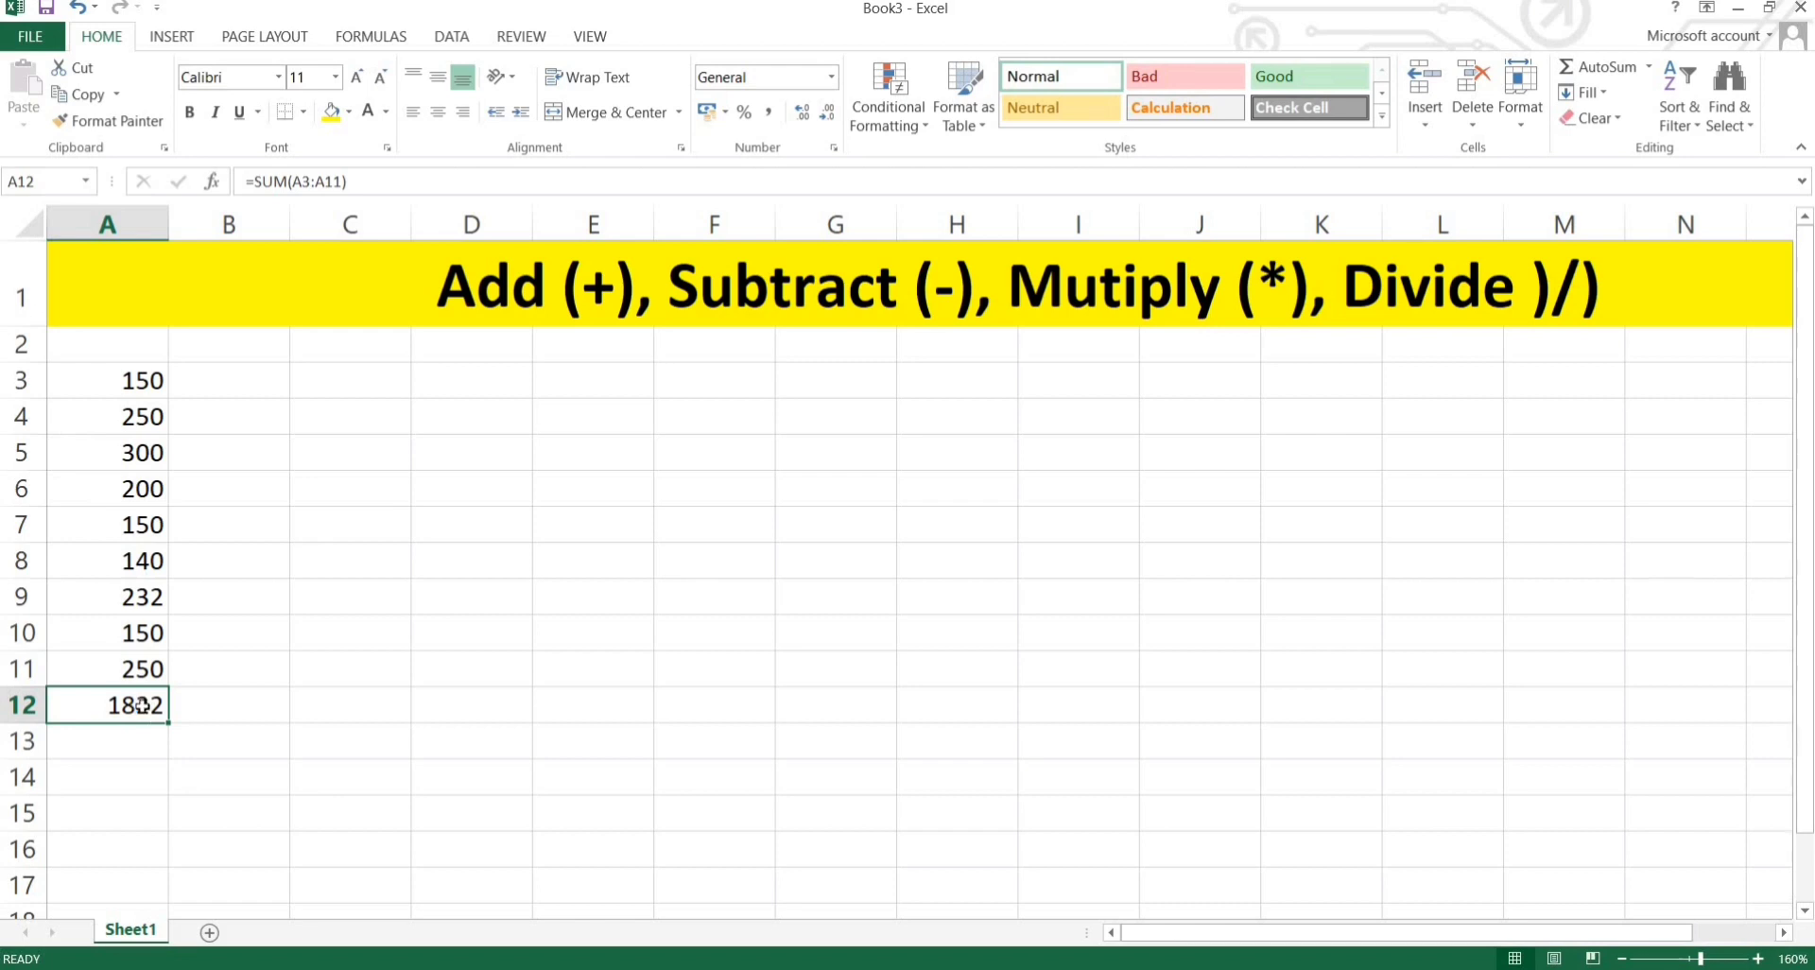
pyautogui.press('Delete')
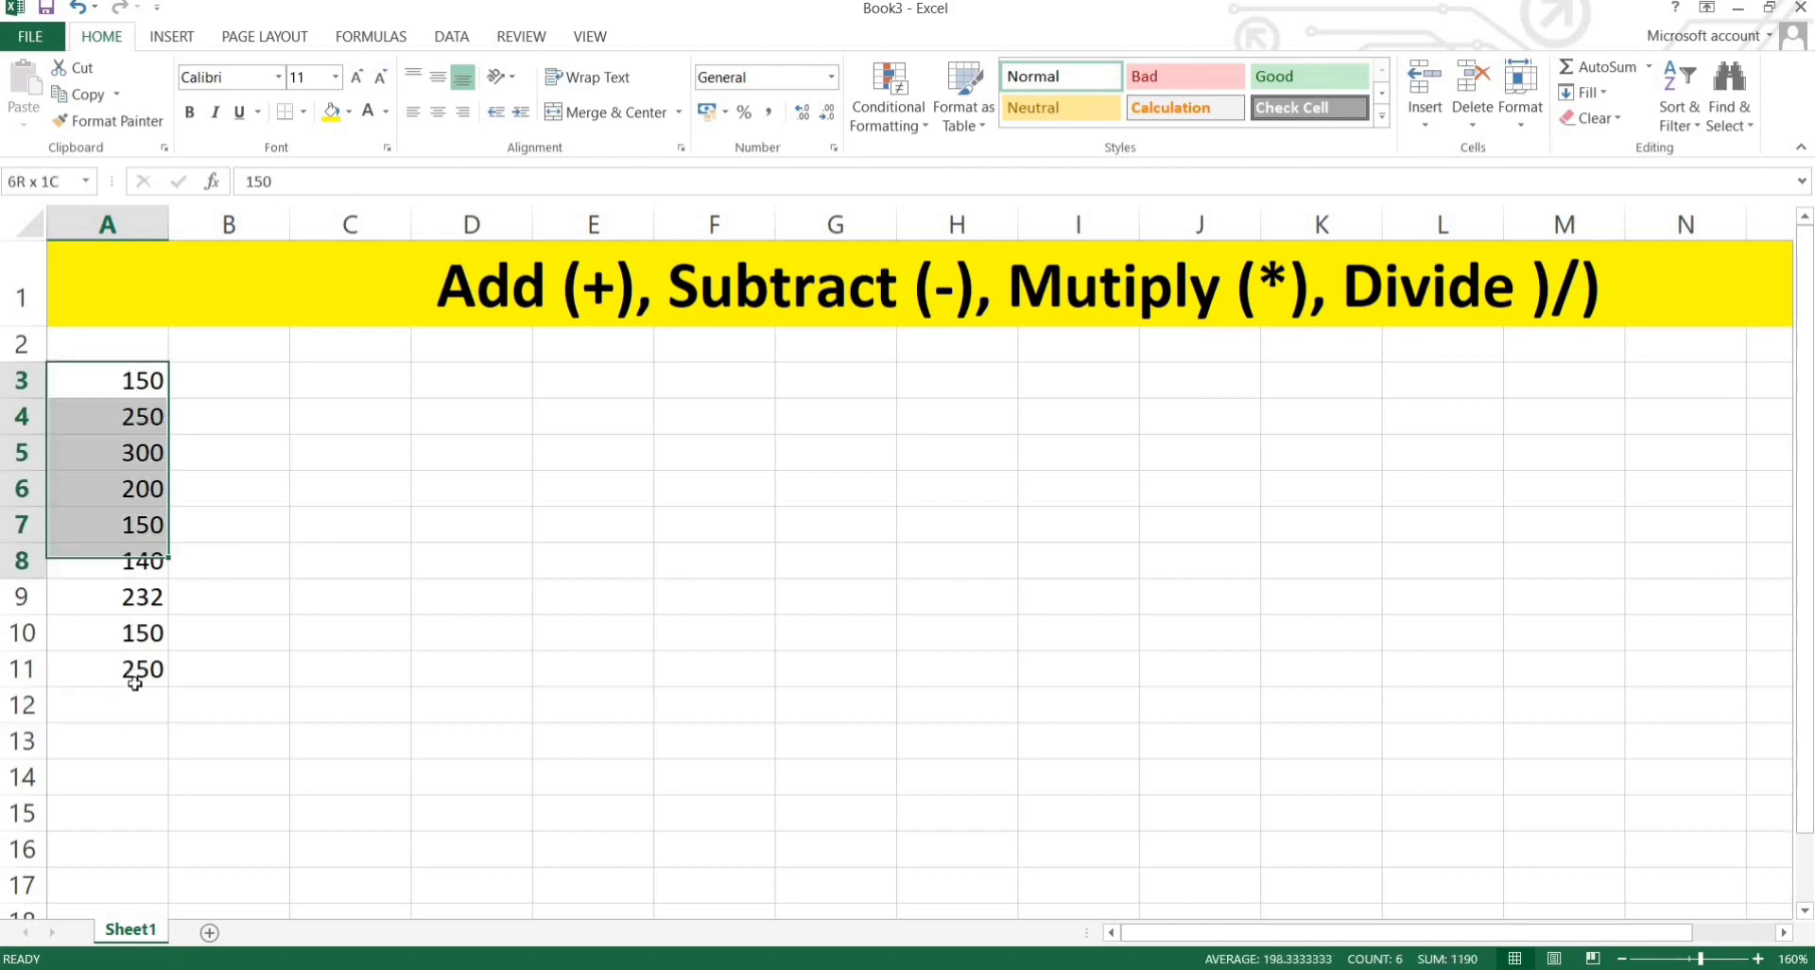
pyautogui.moveTo(131, 388); pyautogui.dragTo(132, 677)
pyautogui.click(128, 706)
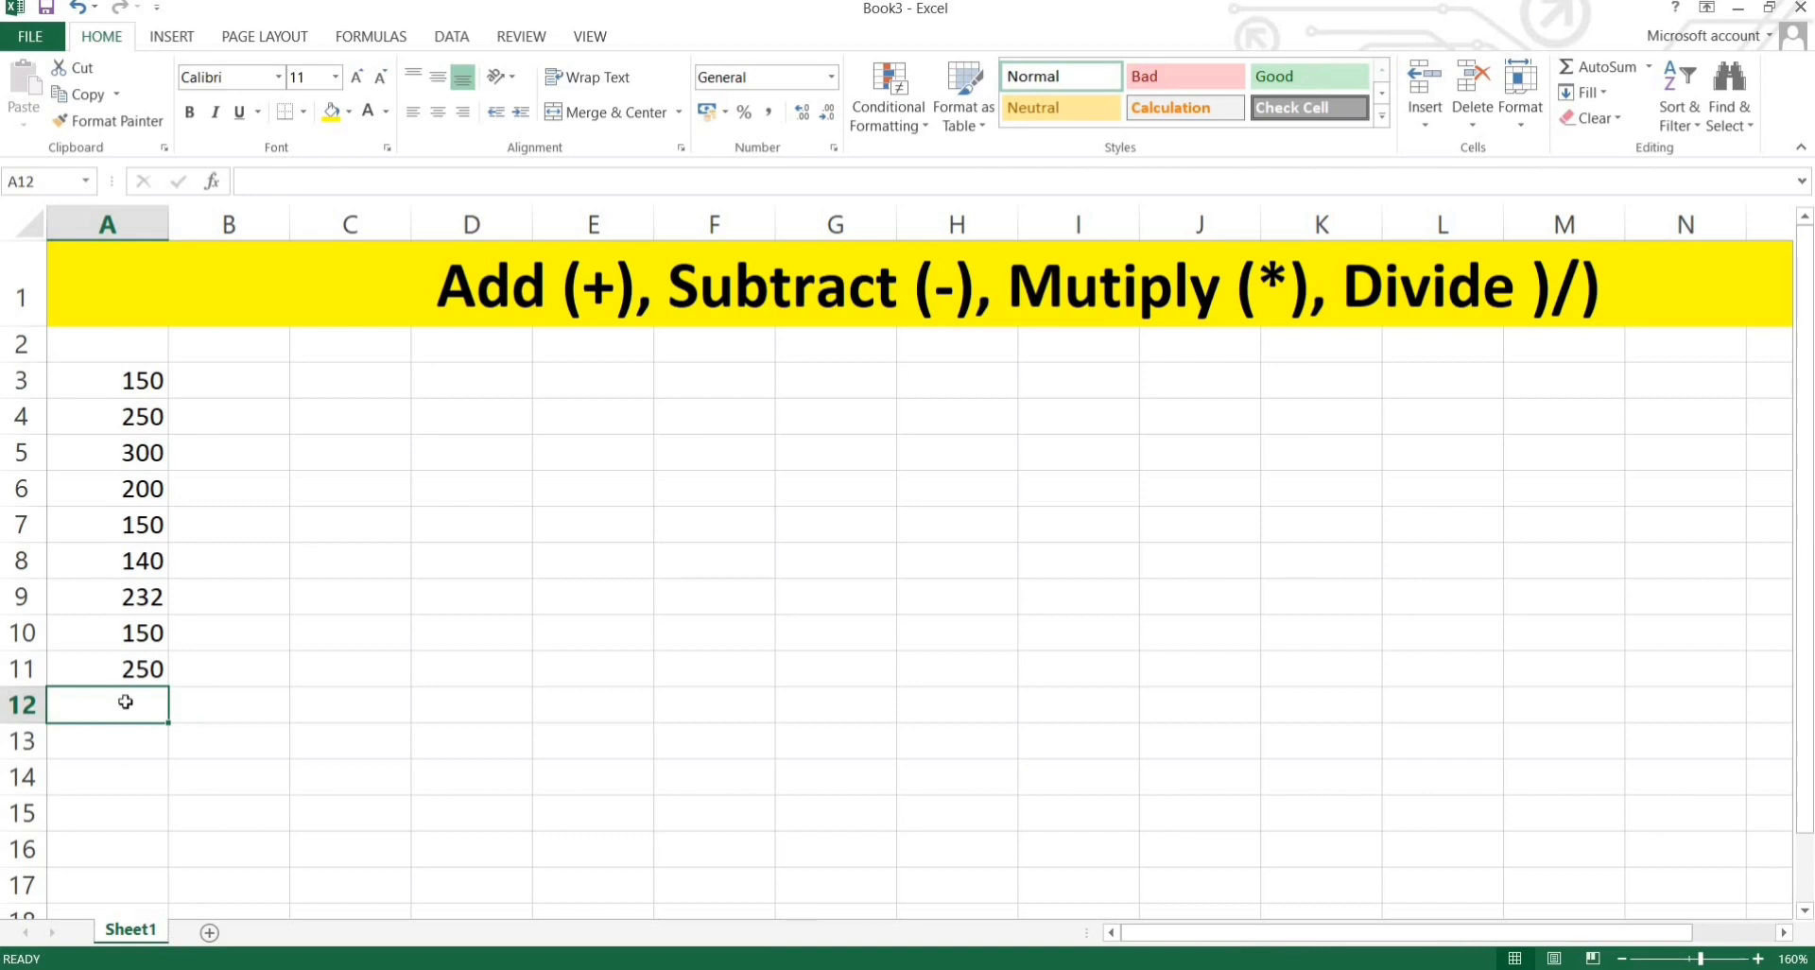
# - Insert an automatic total in A12 with Alt+=, then delete it again
pyautogui.hotkey('alt', '=')
pyautogui.press('Return')
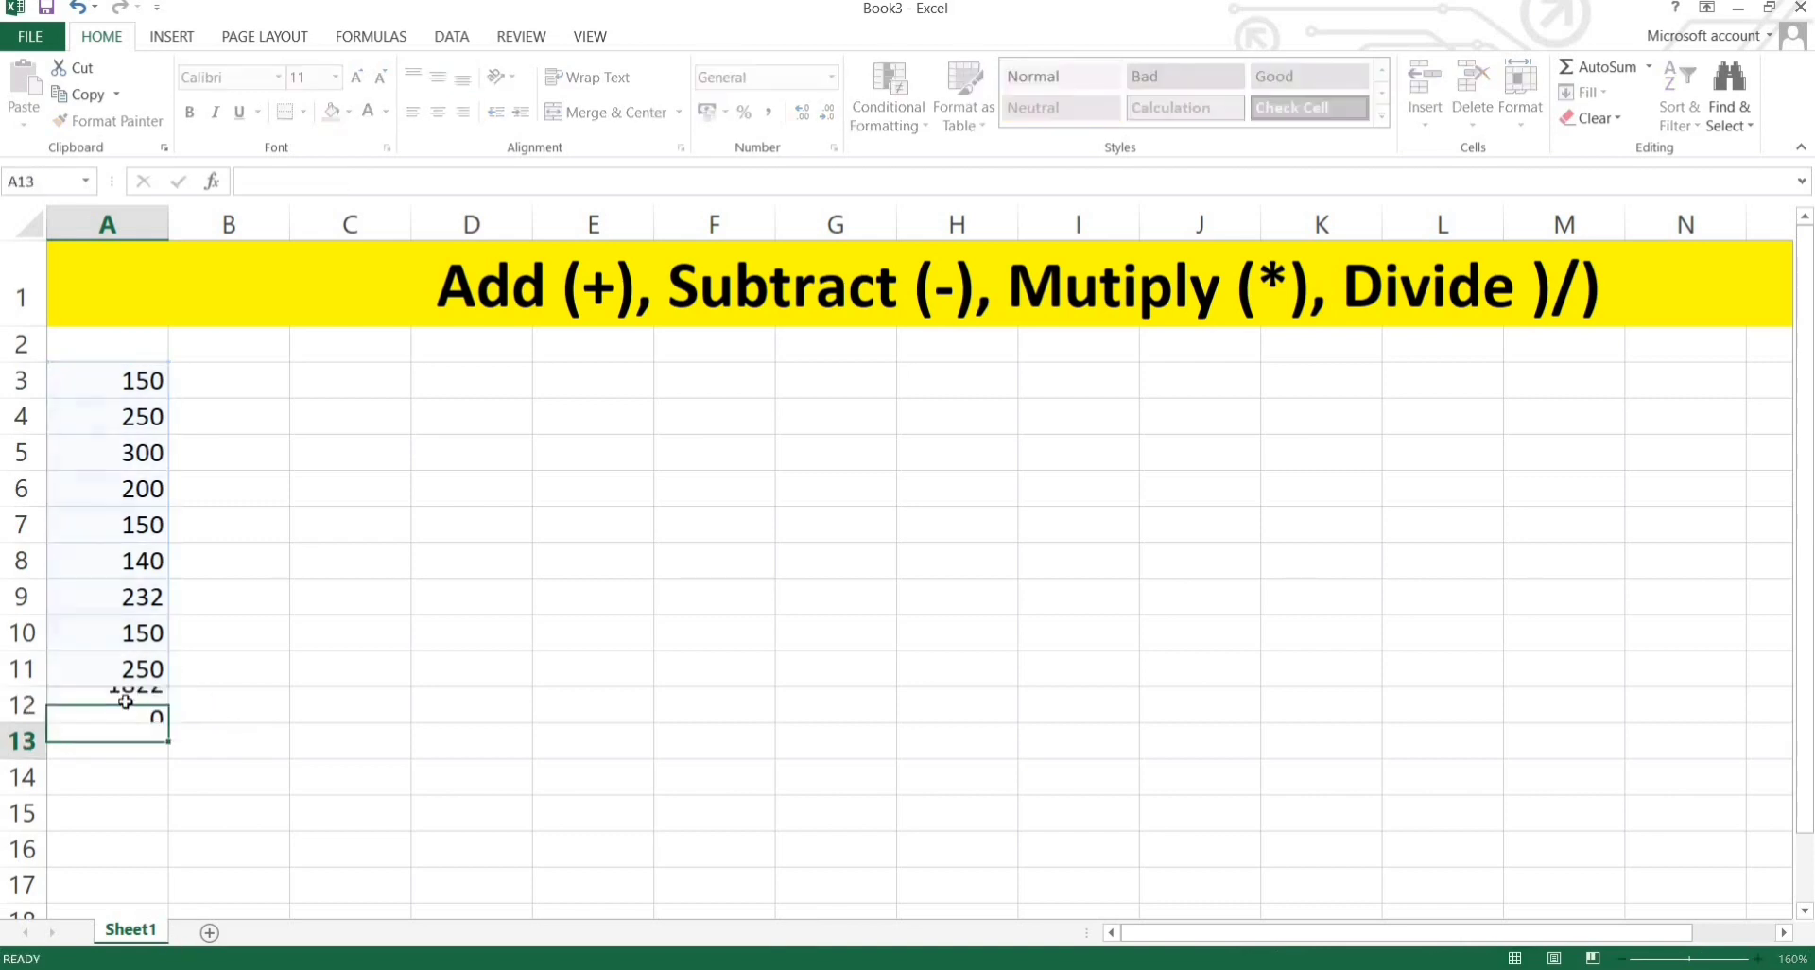
pyautogui.click(200, 761)
pyautogui.click(157, 707)
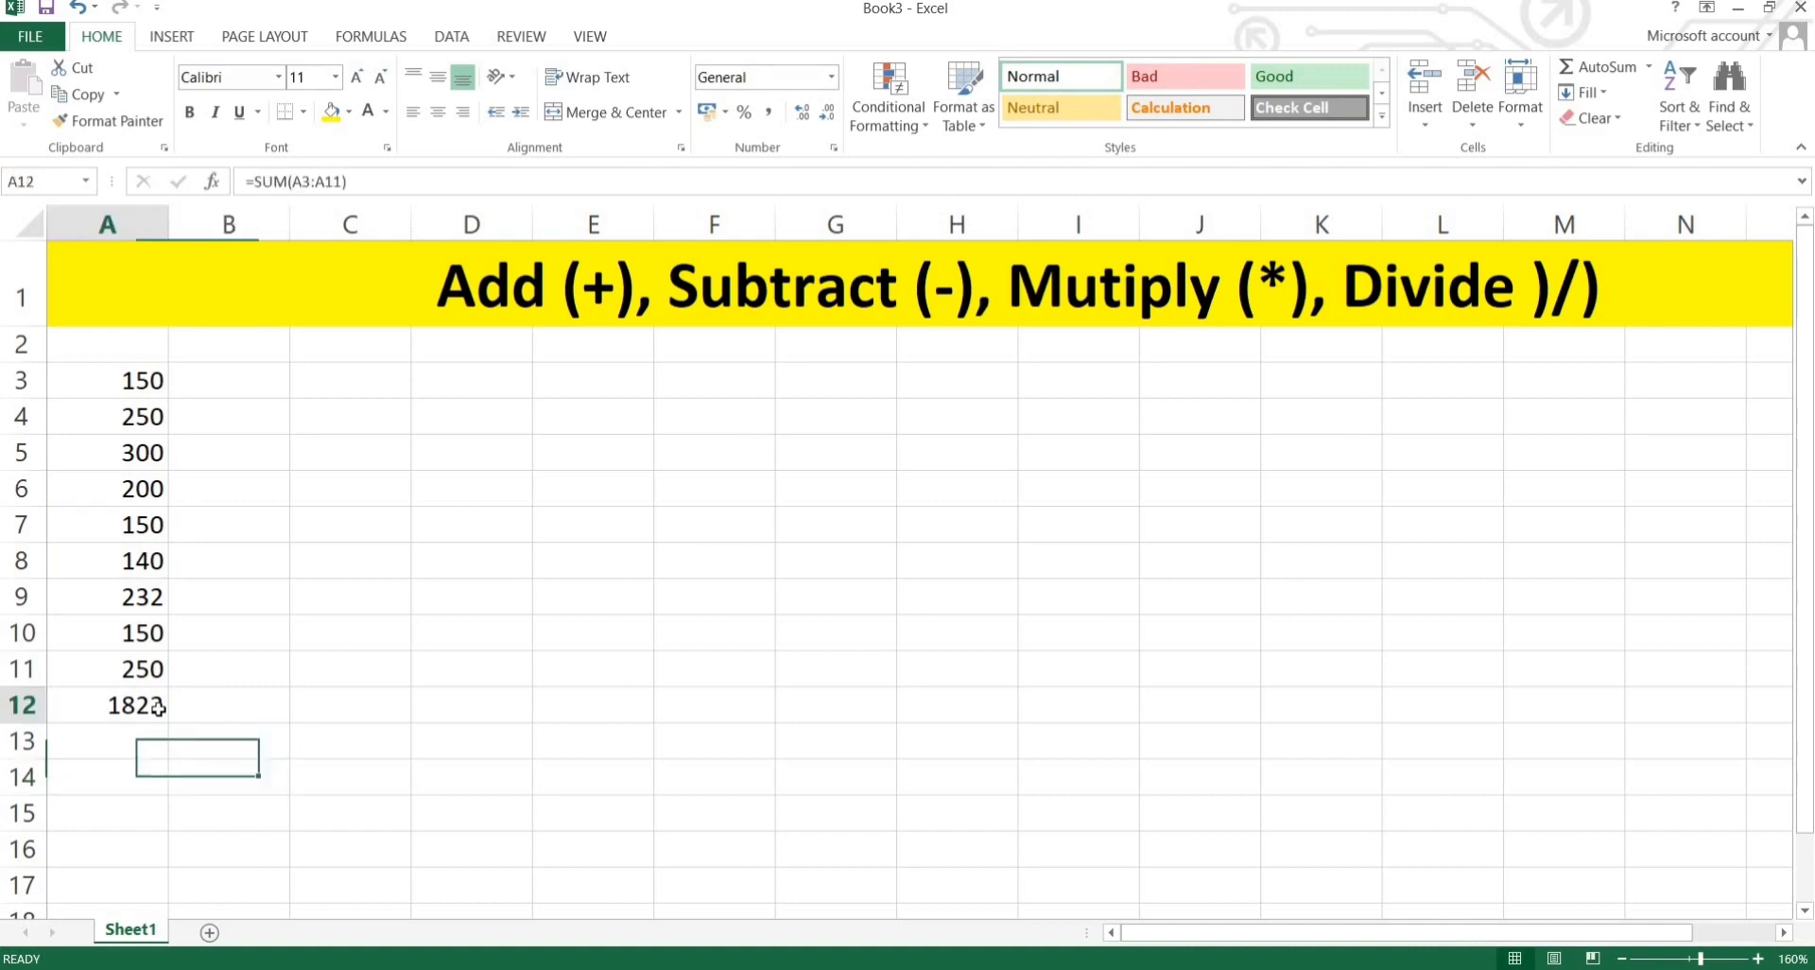
pyautogui.press('Delete')
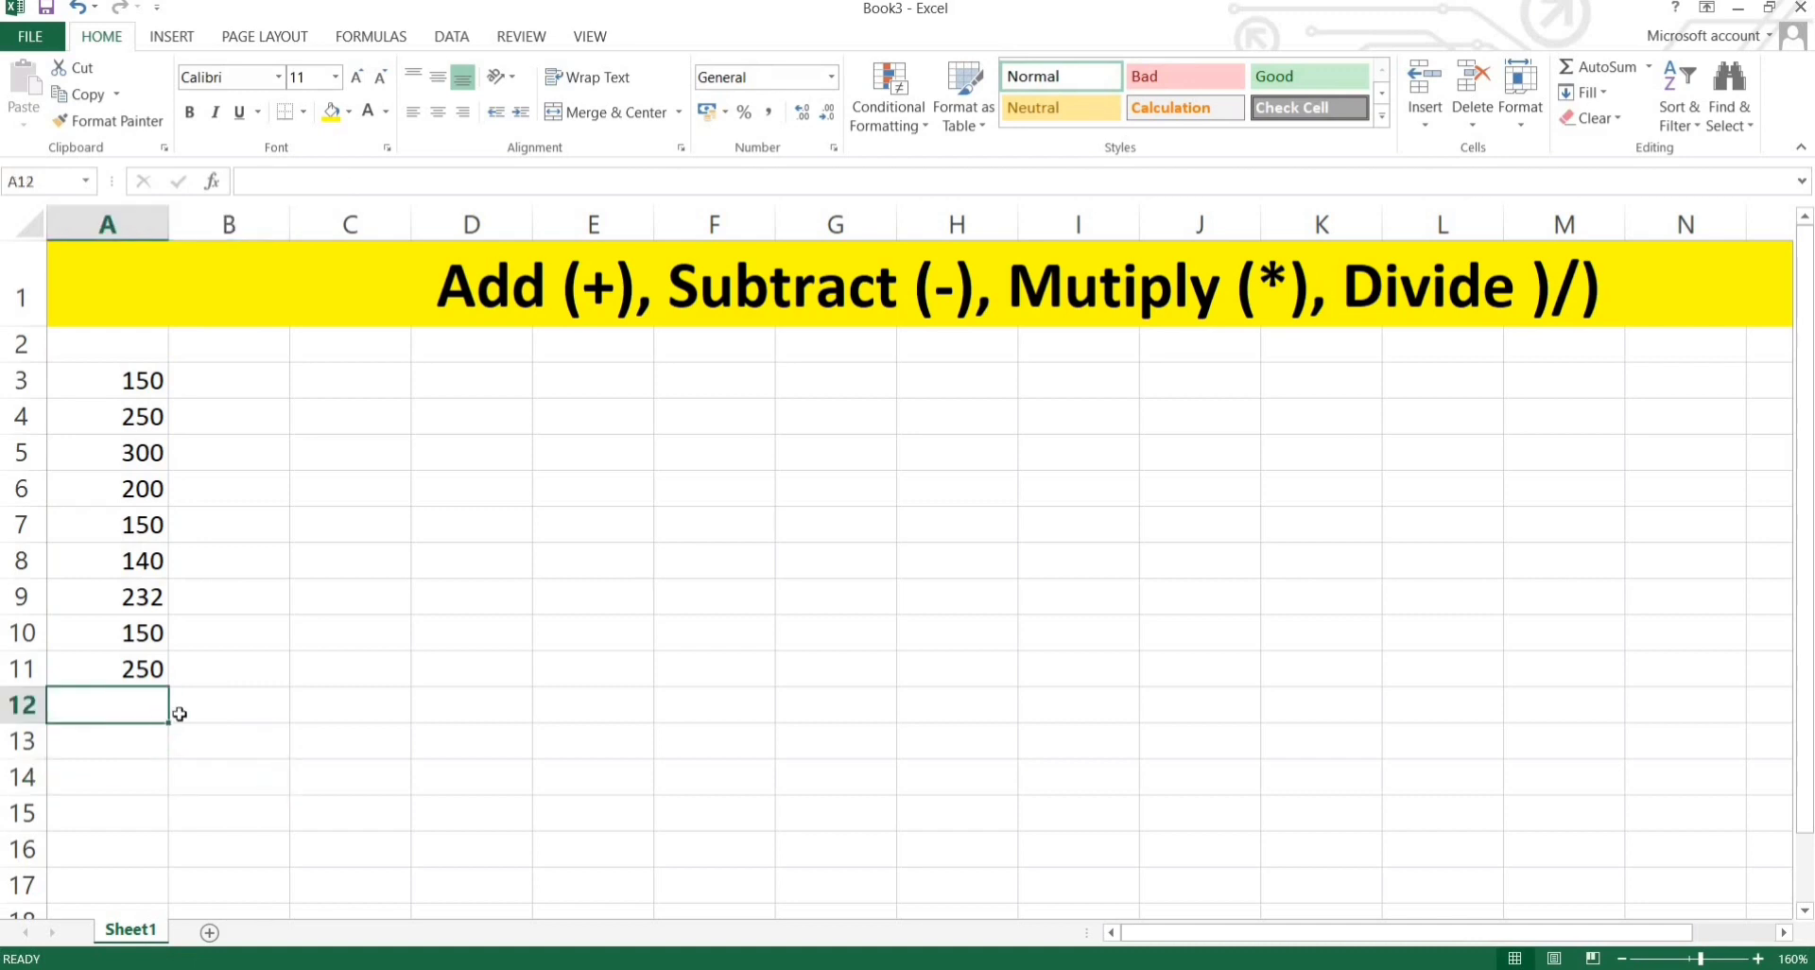
# - Select A3:A11 and use Home > AutoSum to put =SUM(A3:A11) back in A12
pyautogui.click(180, 711)
pyautogui.moveTo(141, 378); pyautogui.dragTo(142, 662)
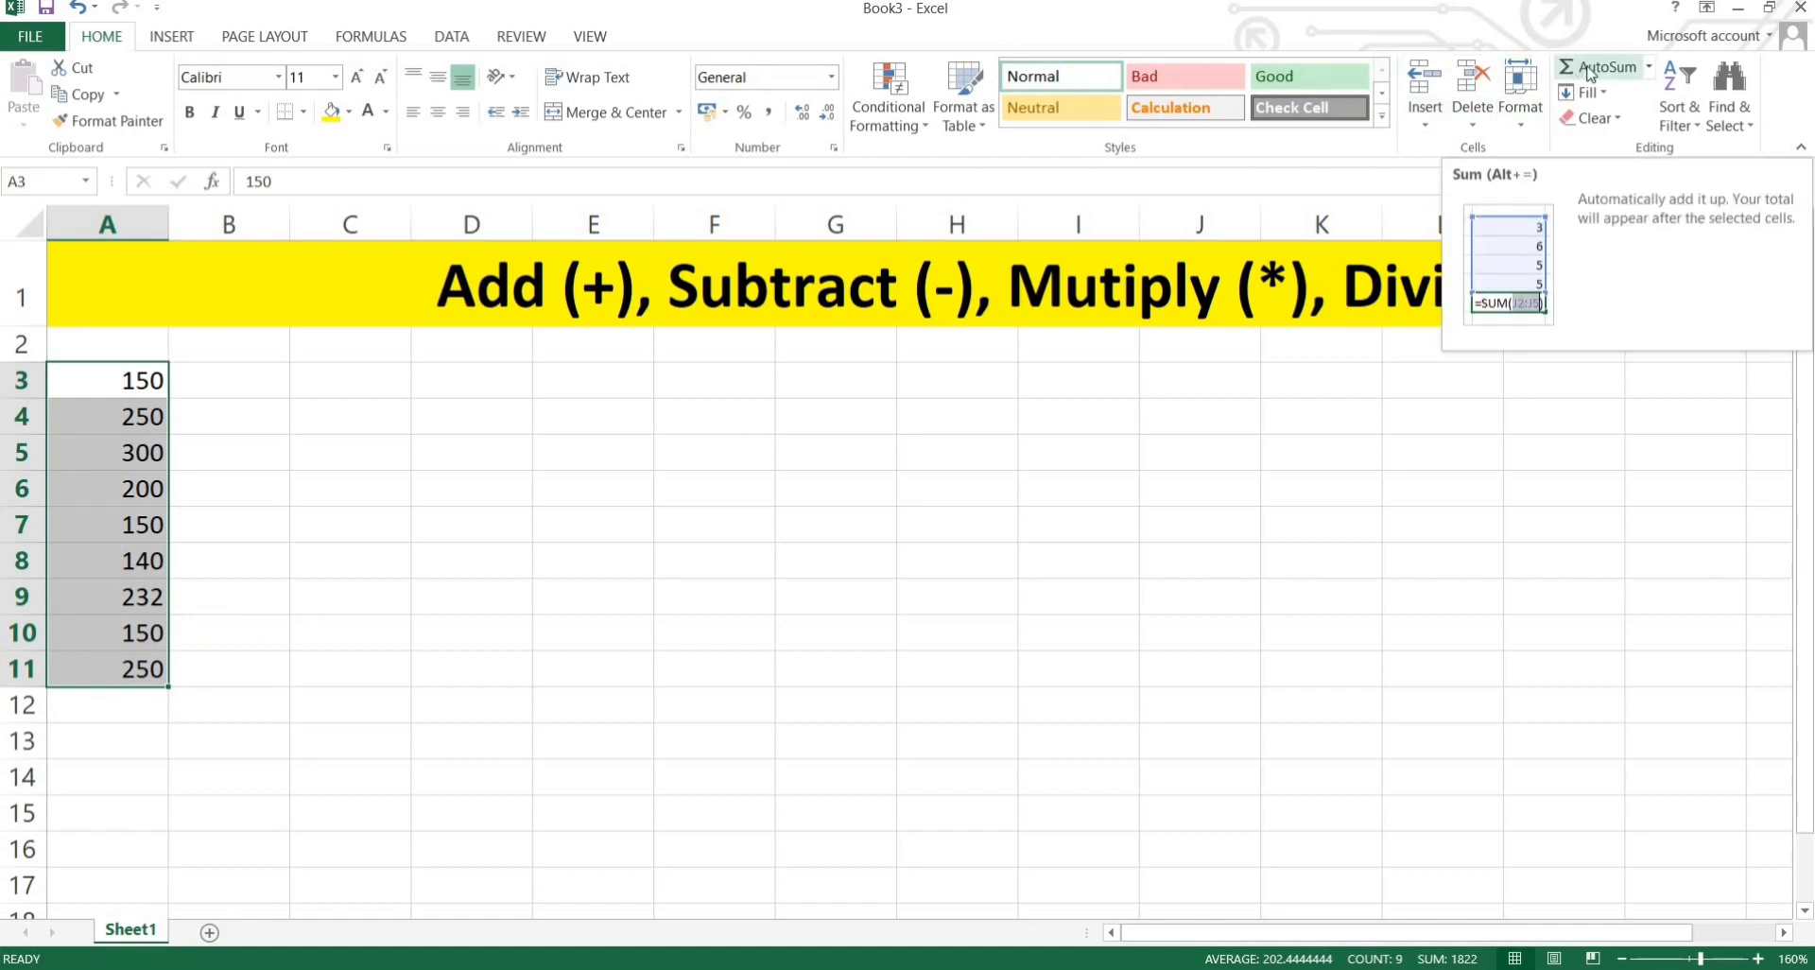
pyautogui.click(1587, 69)
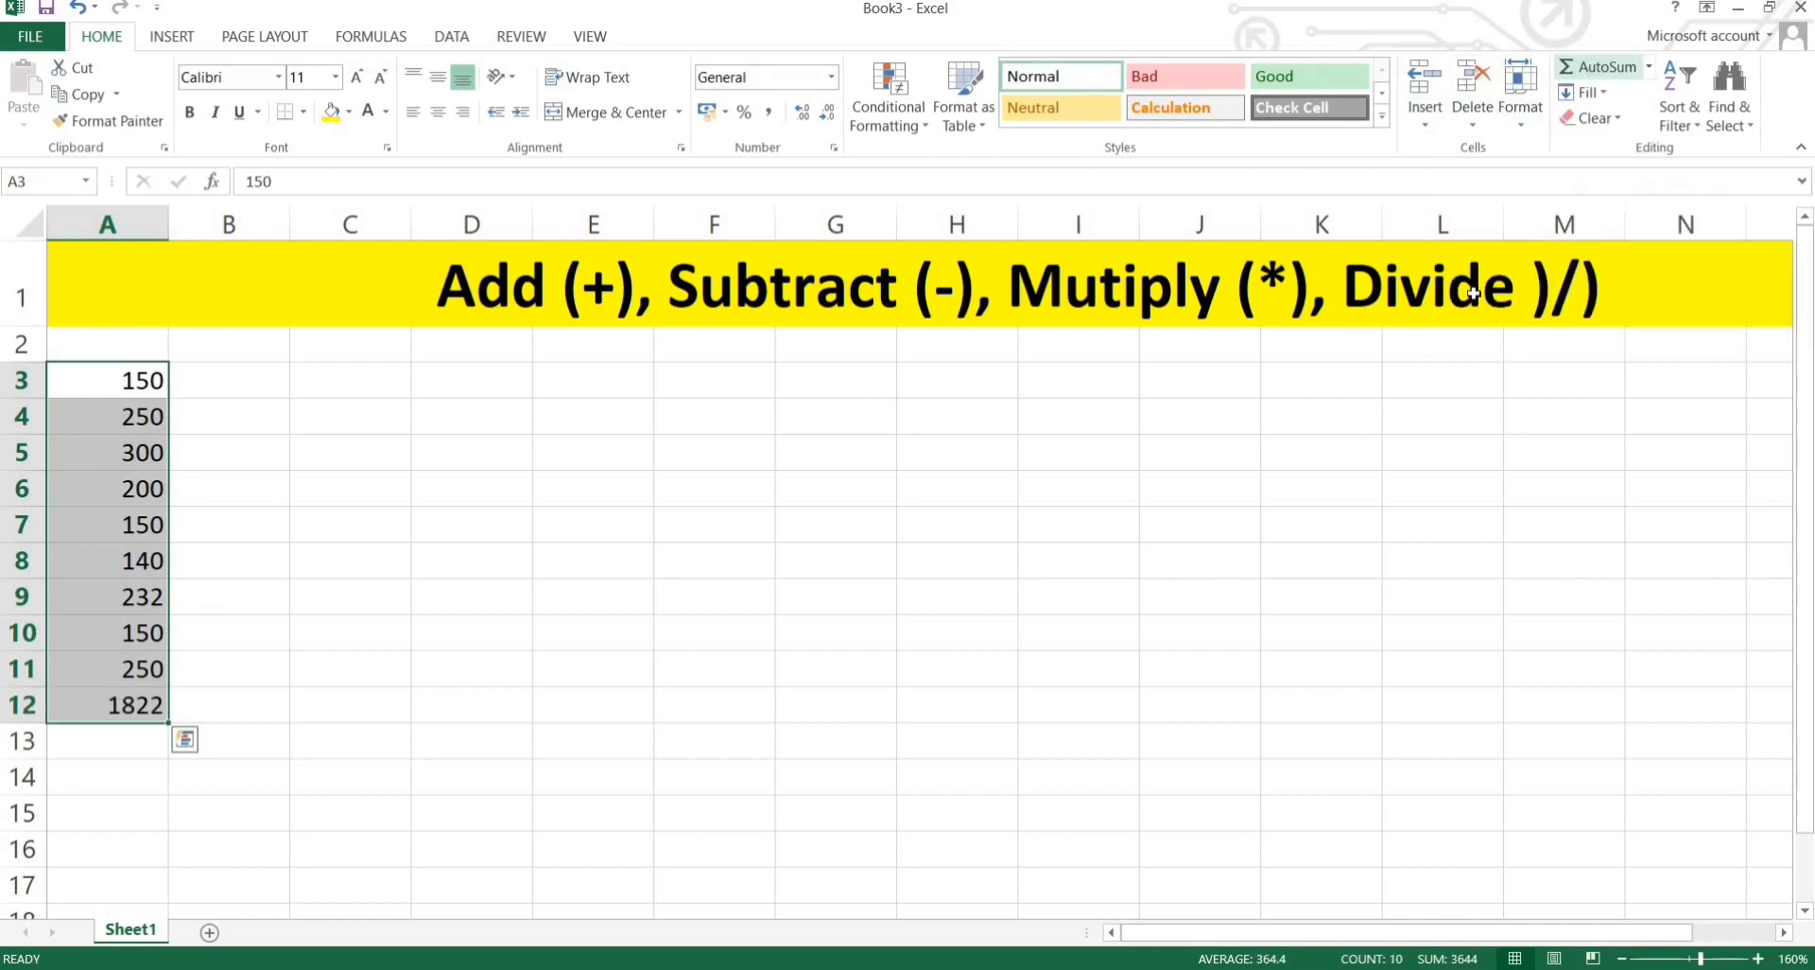
pyautogui.click(310, 785)
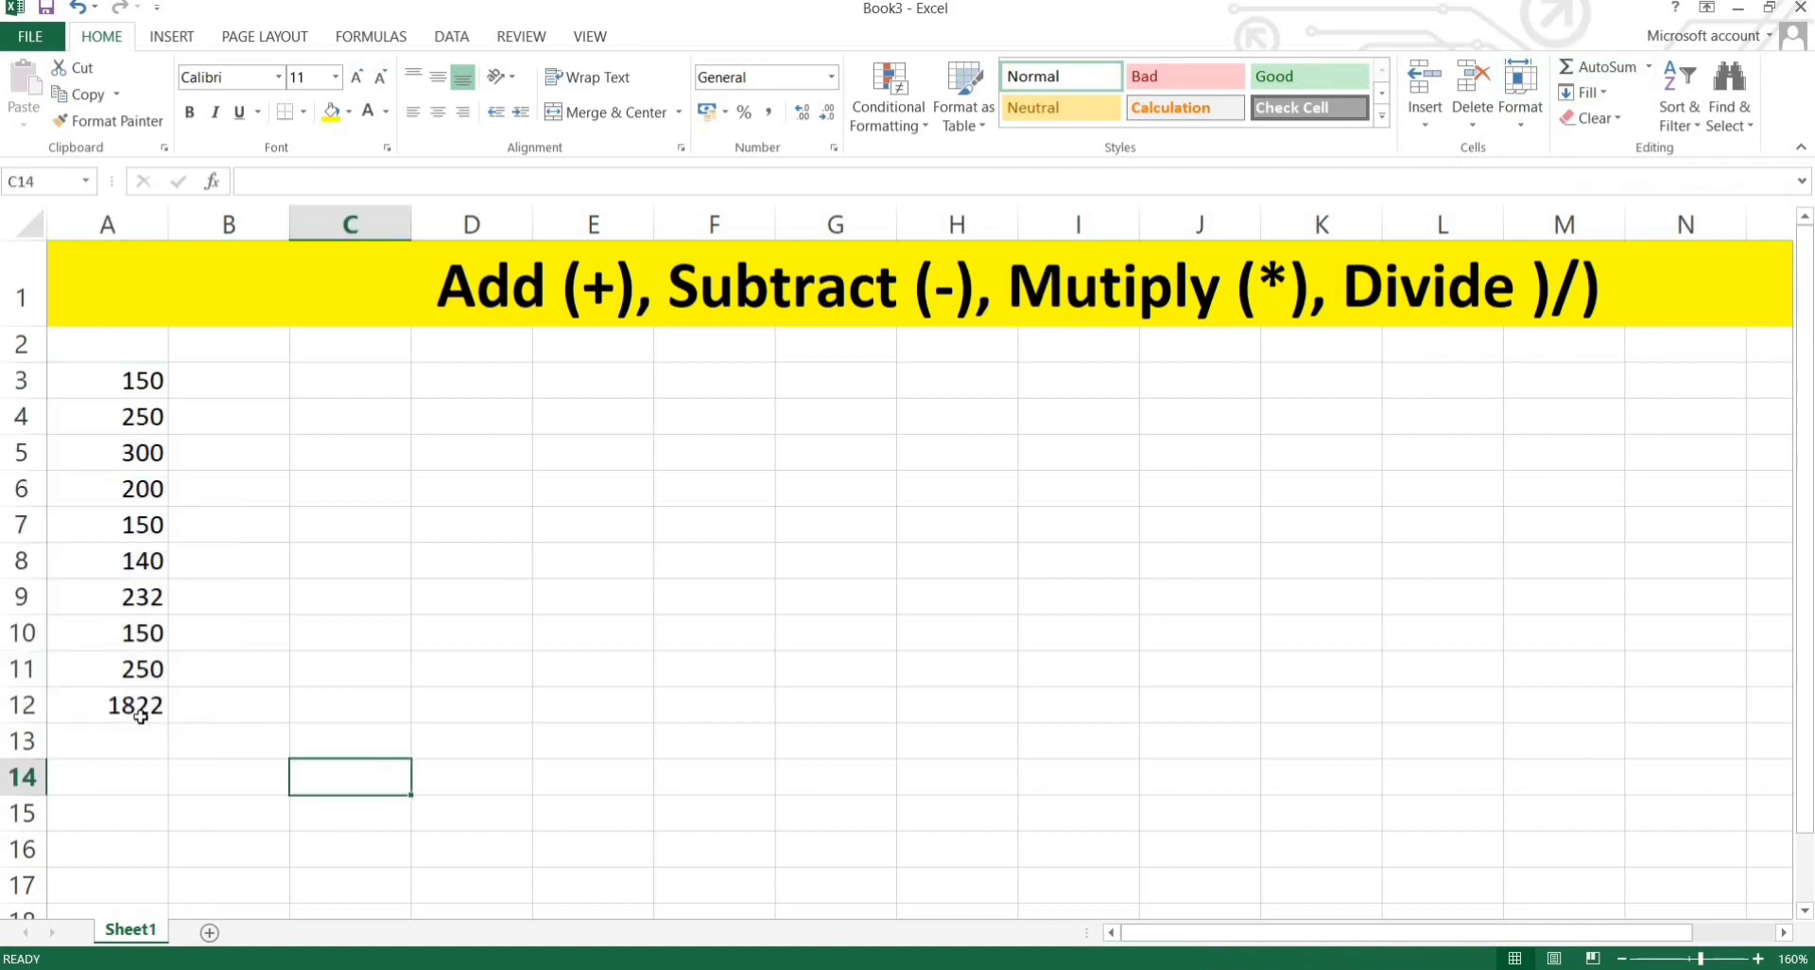
pyautogui.click(142, 702)
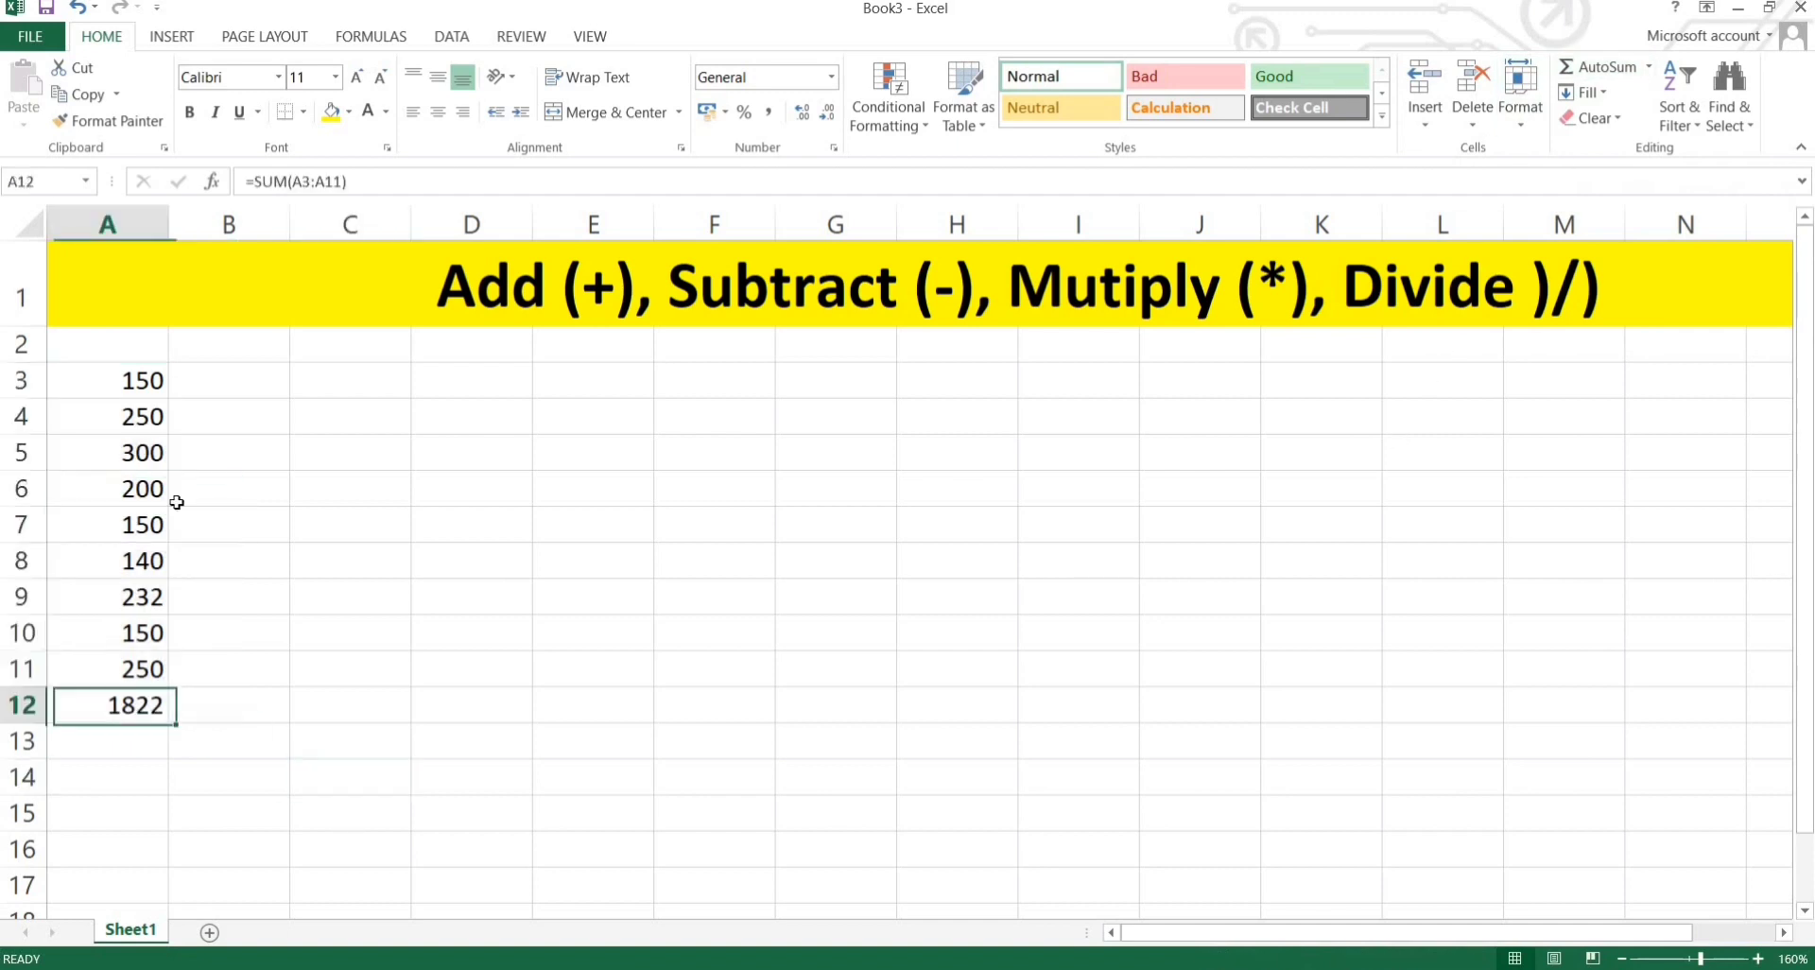
# - Set the font color of the 200 in A6 to standard Red
pyautogui.click(308, 673)
pyautogui.click(156, 485)
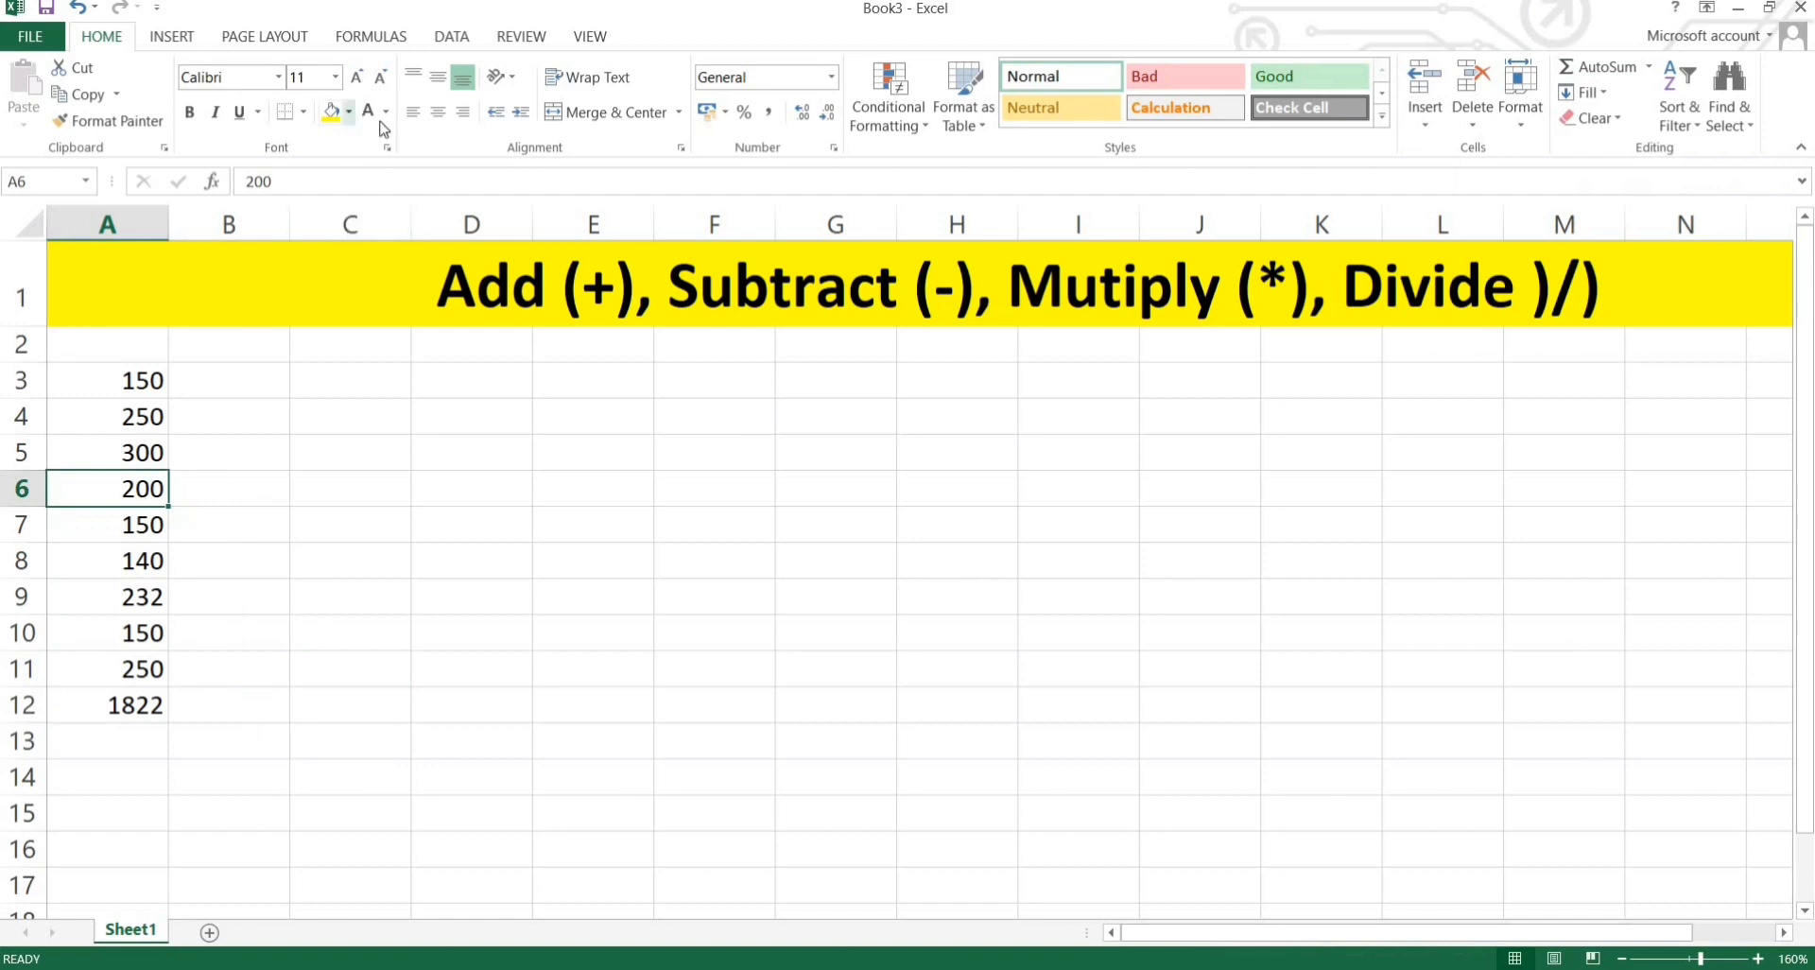
pyautogui.click(386, 112)
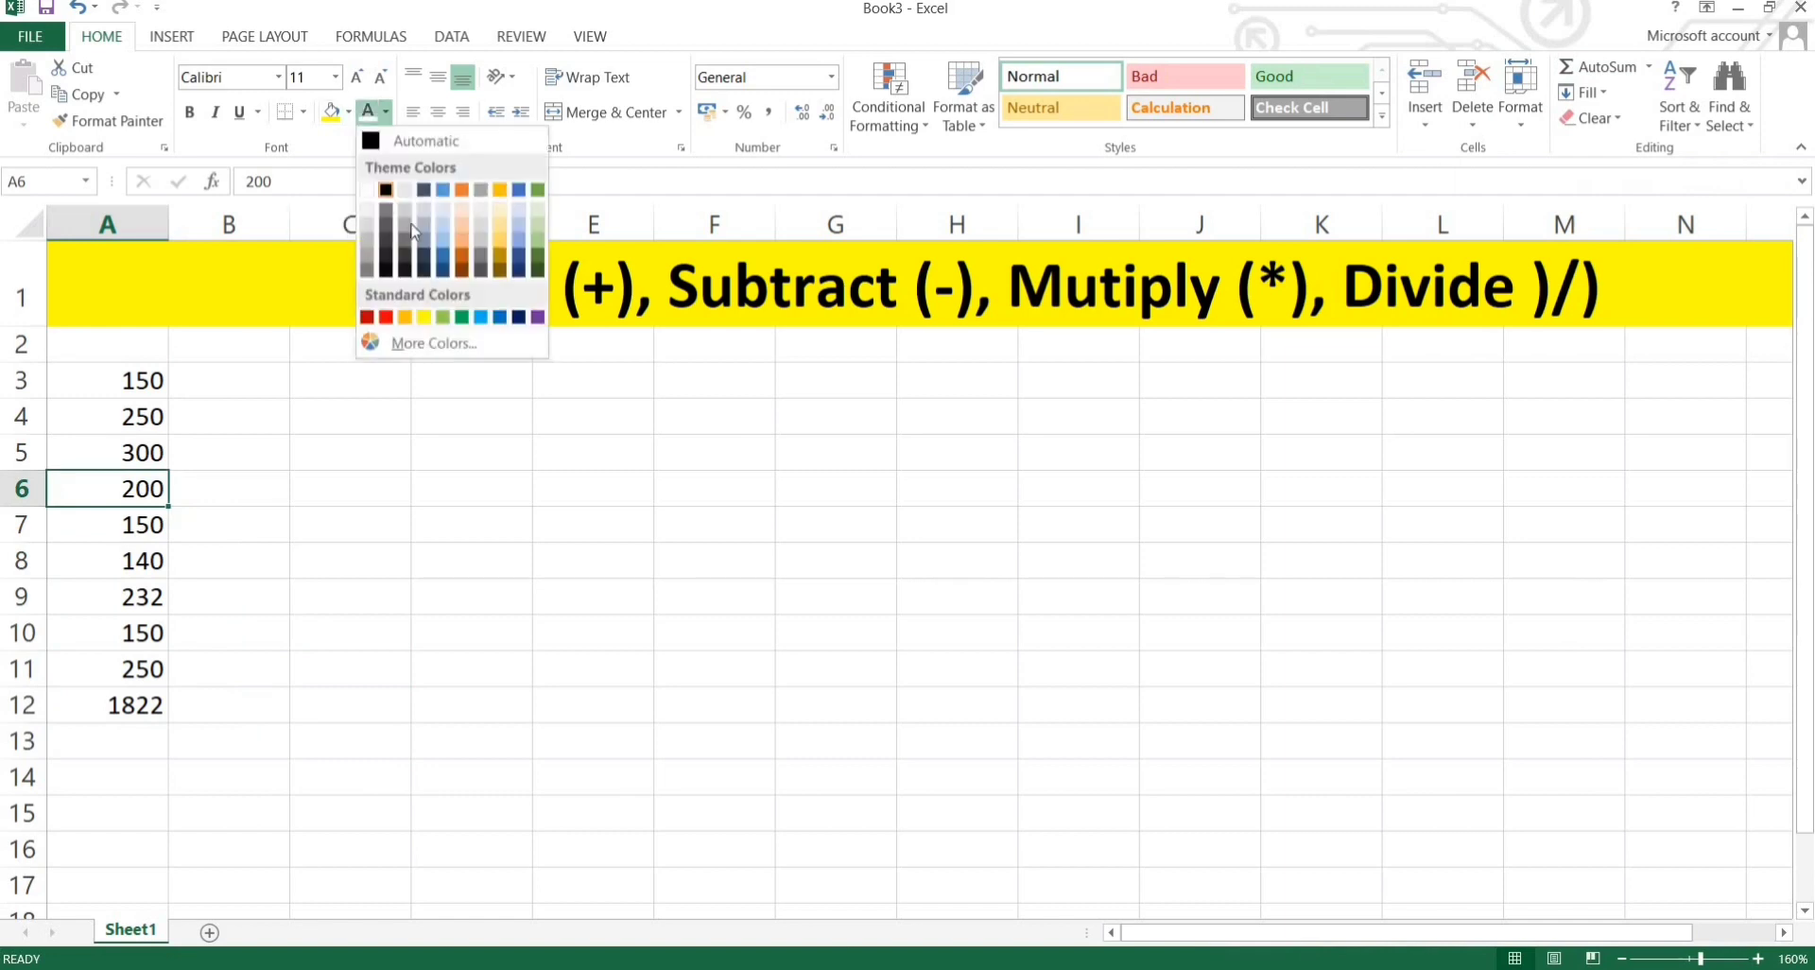
pyautogui.click(386, 317)
pyautogui.click(265, 594)
pyautogui.moveTo(121, 391); pyautogui.dragTo(122, 522)
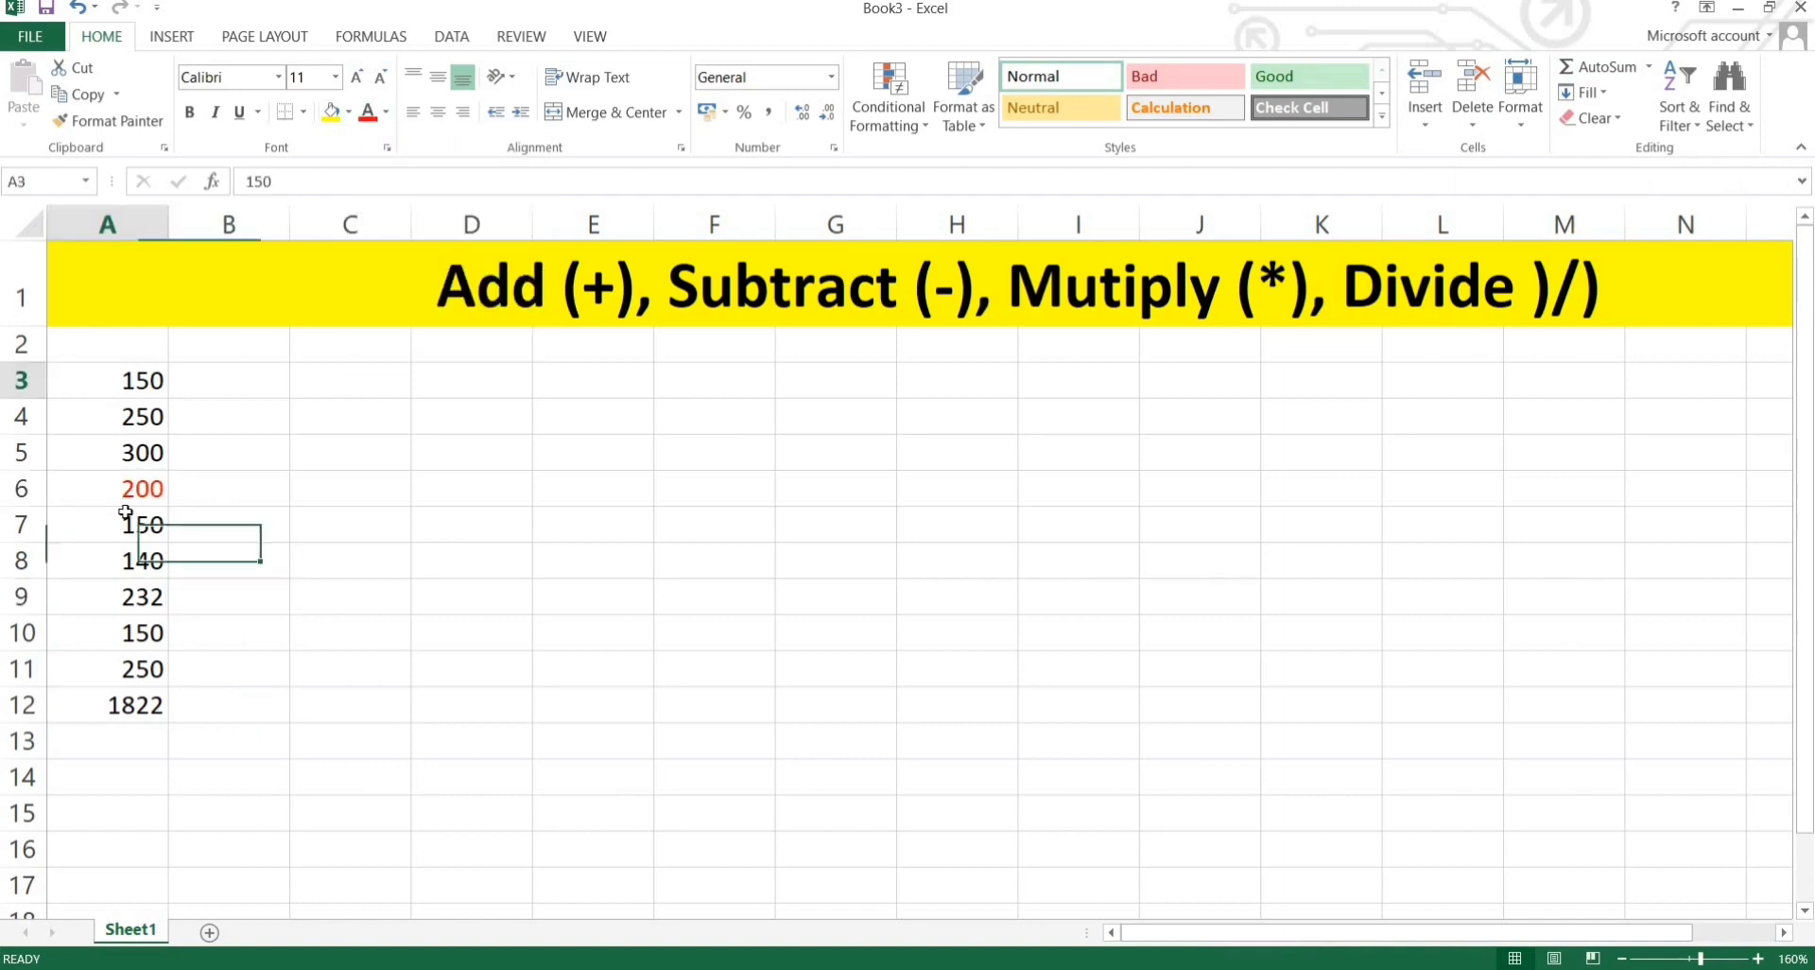
pyautogui.click(134, 703)
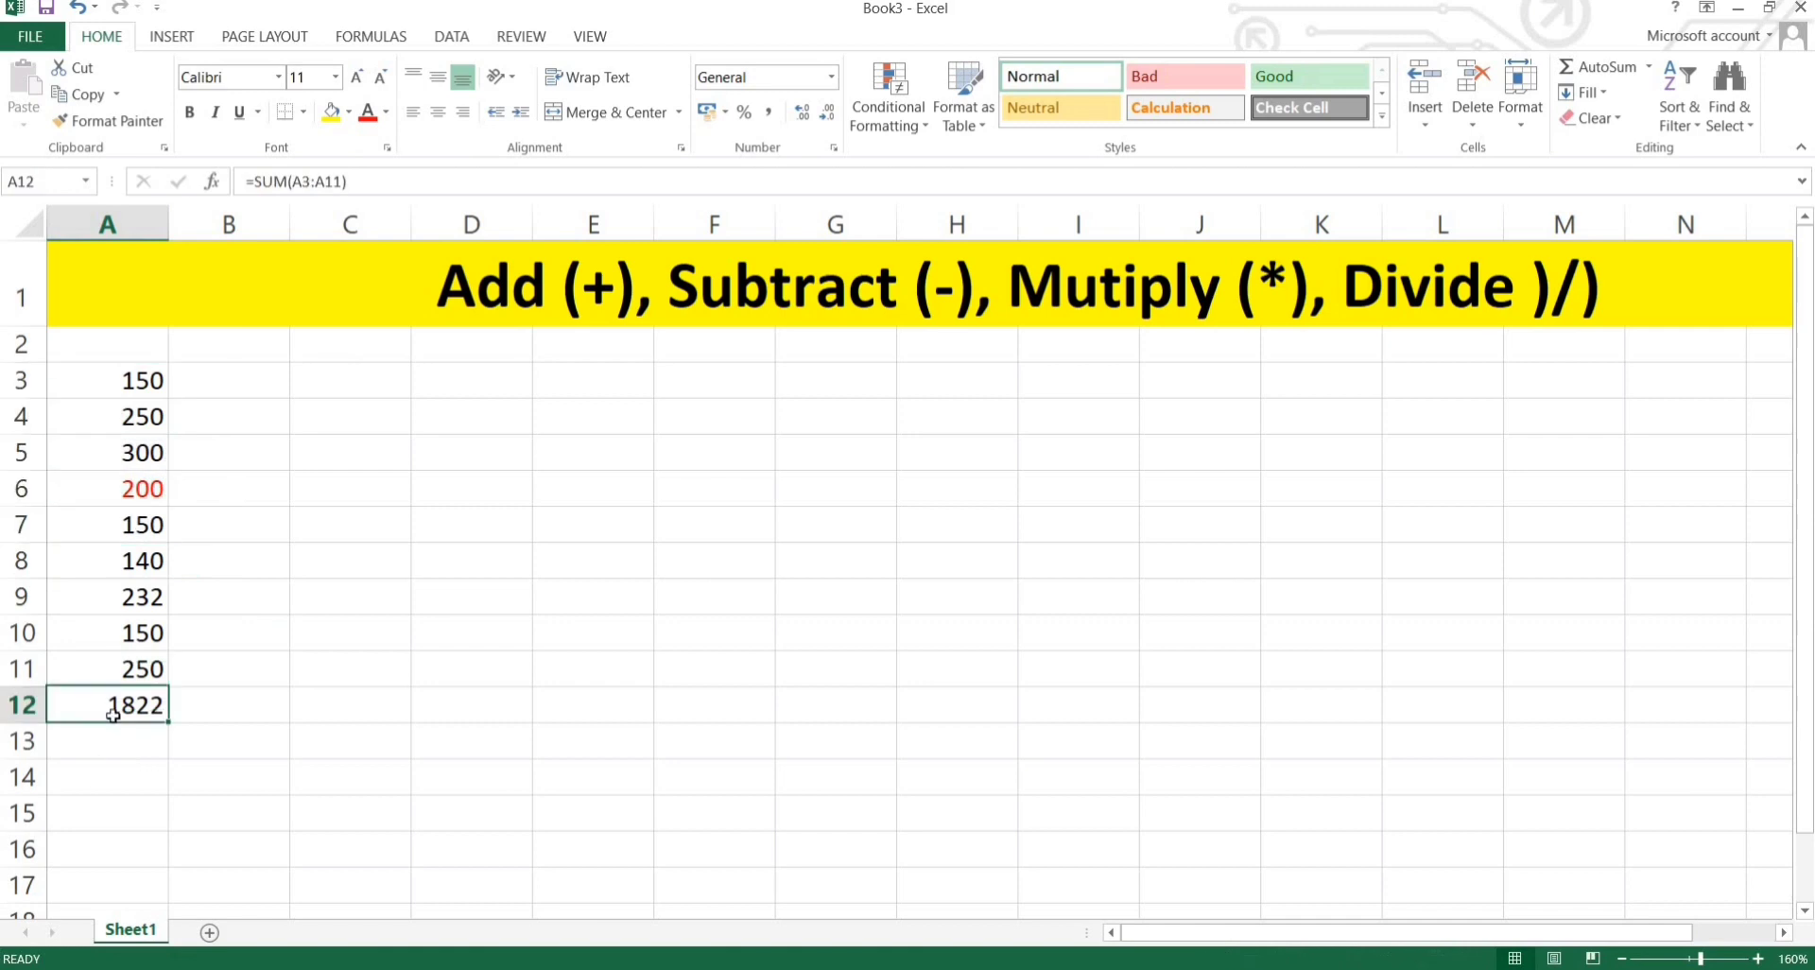
pyautogui.click(114, 498)
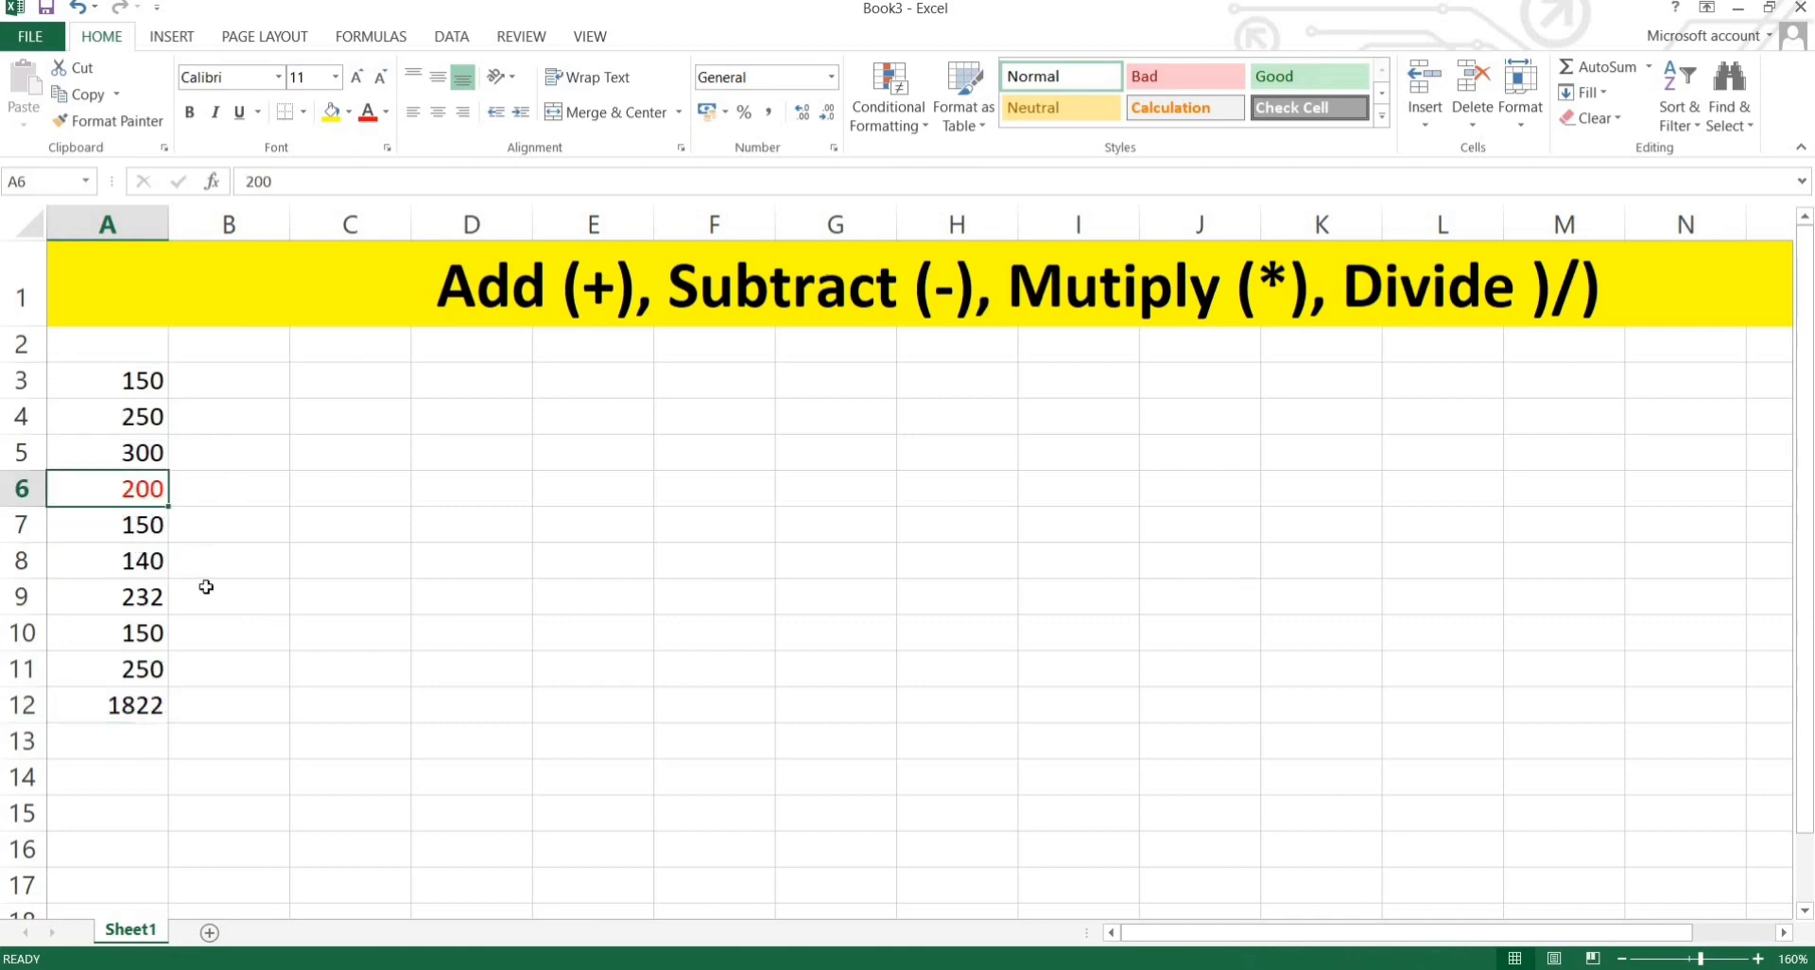
# - Enter =SUM(A3:A5,A7:A11) in B12, skipping A6, to get 1622
pyautogui.click(214, 716)
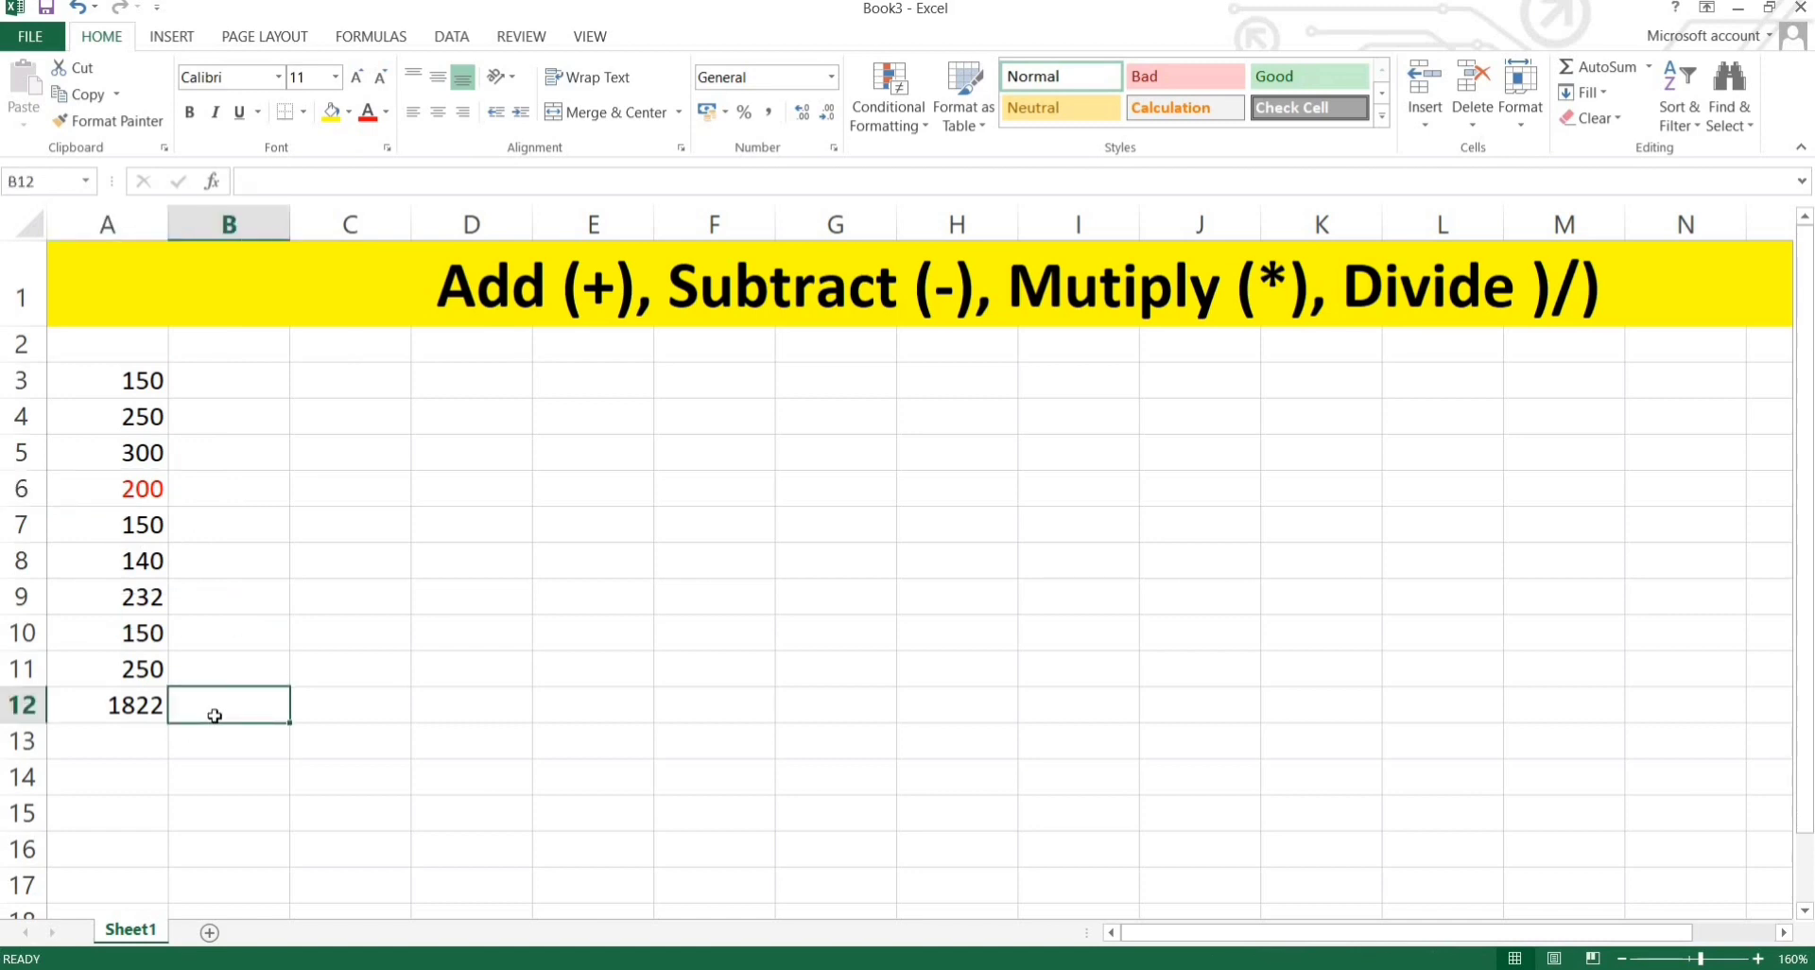
pyautogui.write('=')
pyautogui.write('sum')
pyautogui.press('Tab')
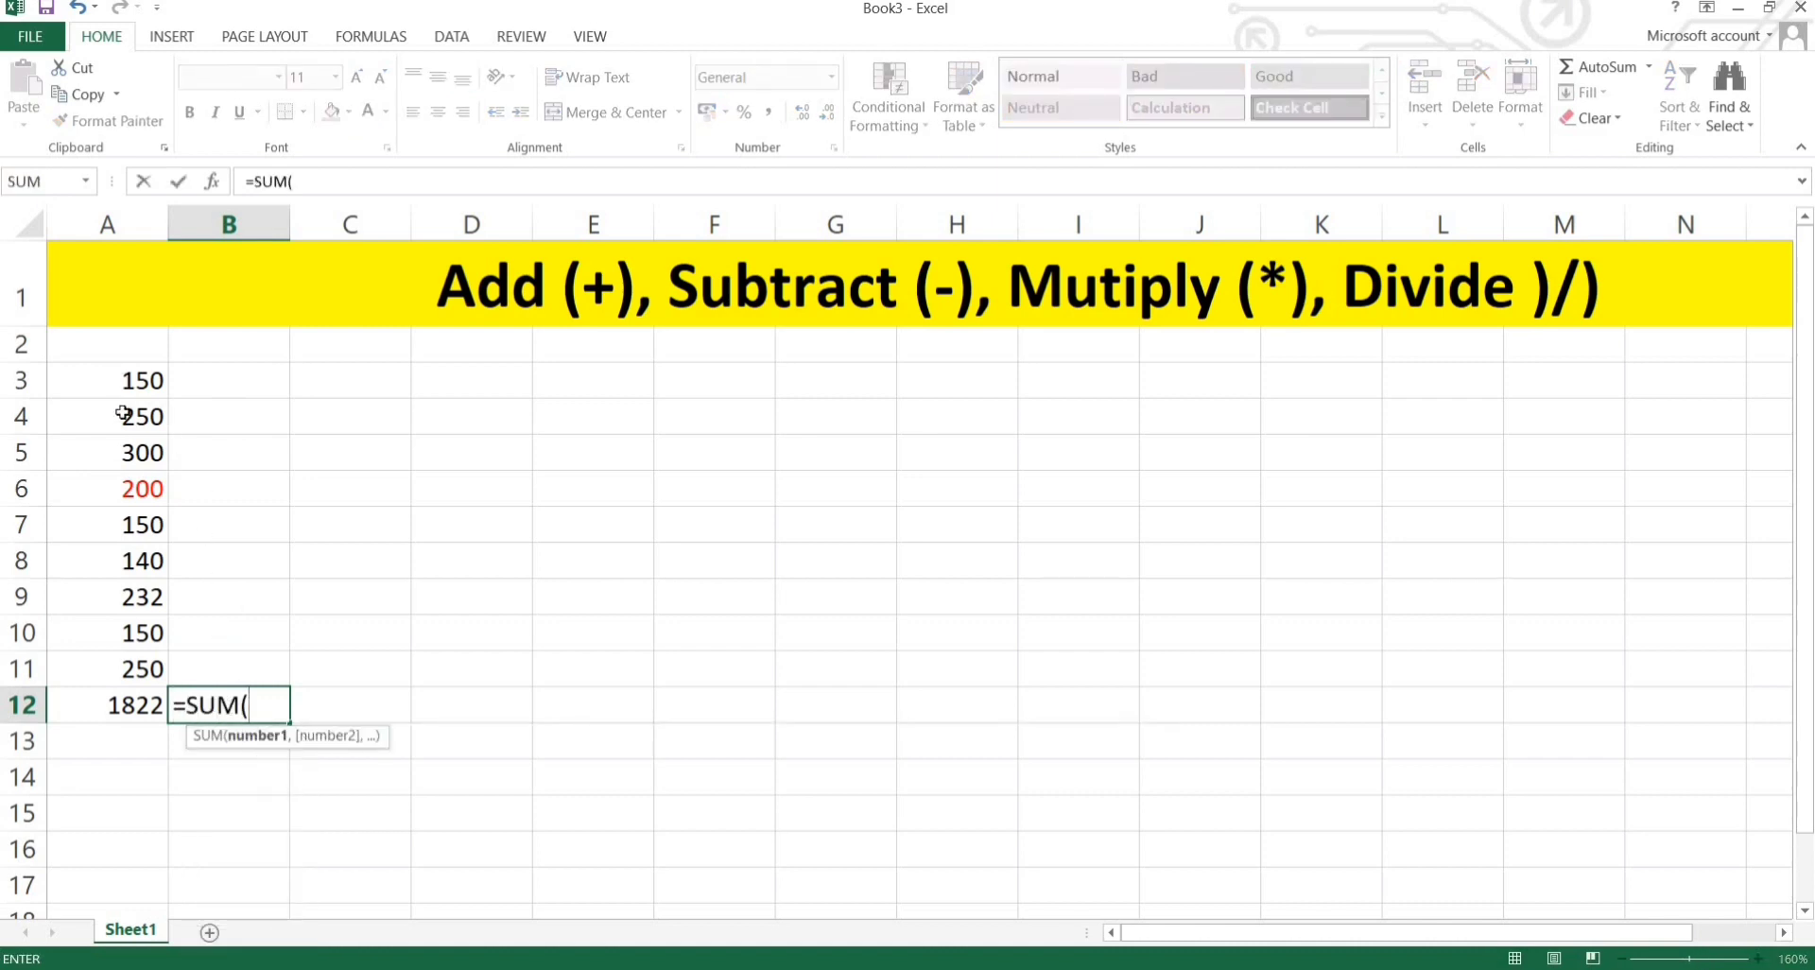
pyautogui.moveTo(123, 380); pyautogui.dragTo(132, 450)
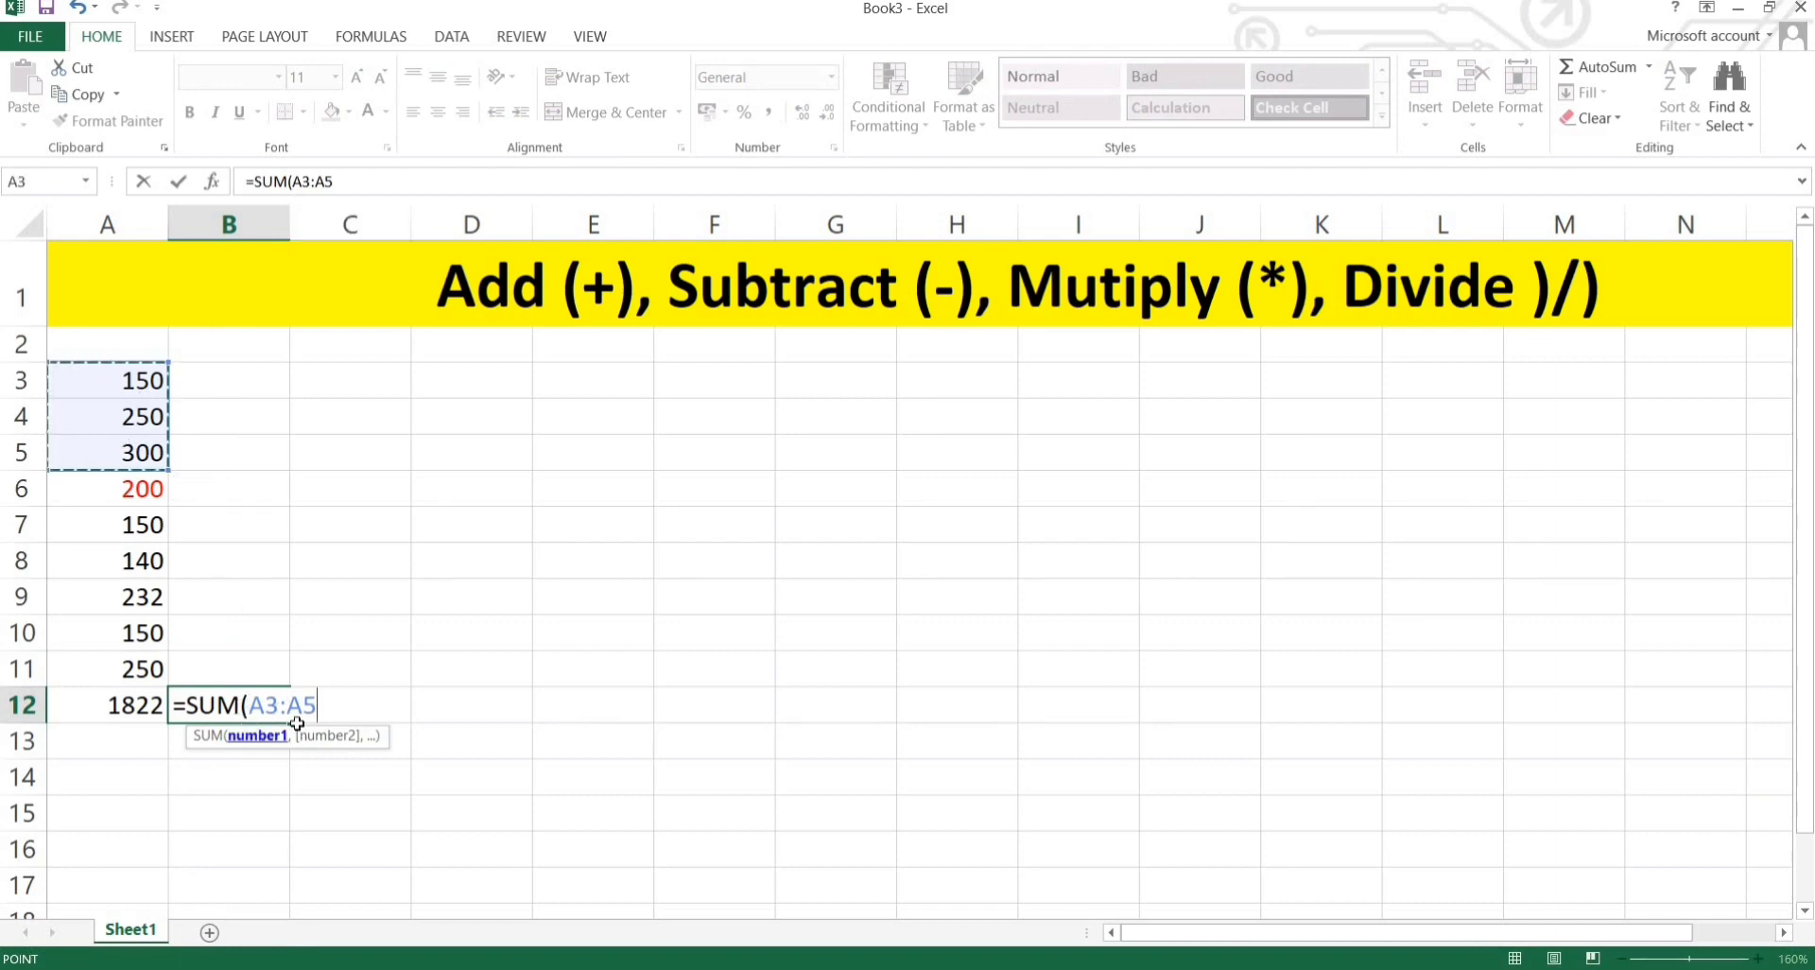
pyautogui.write(',')
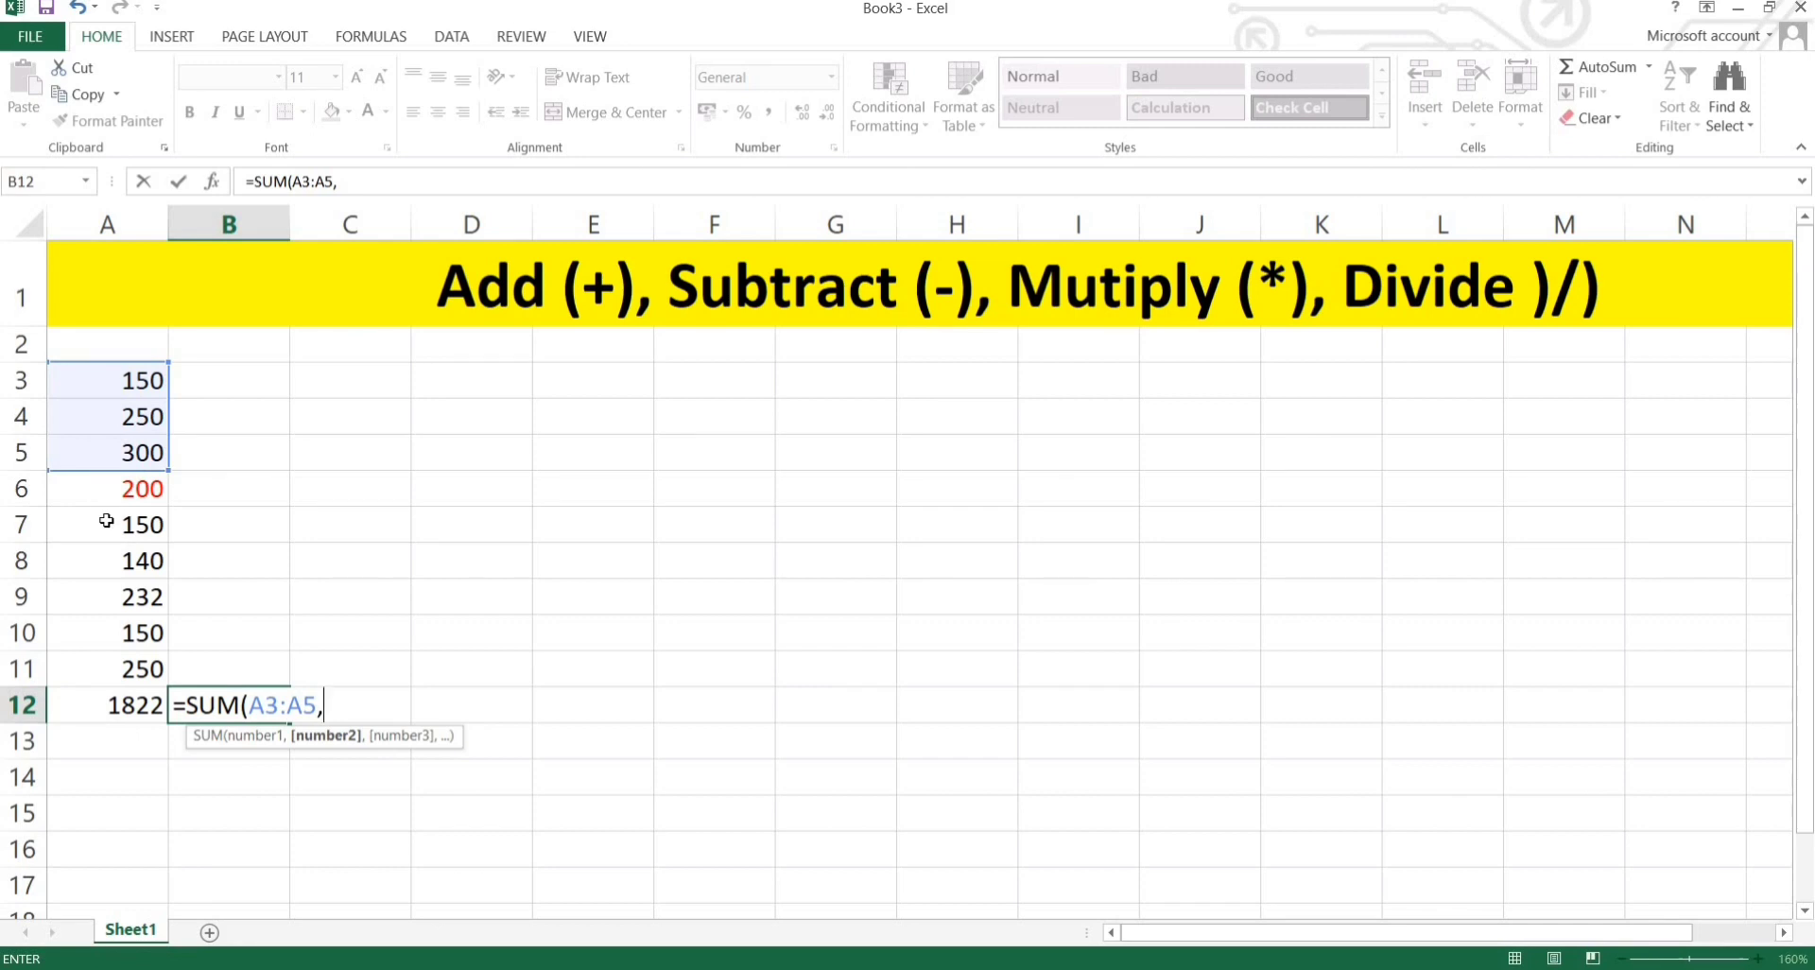
pyautogui.moveTo(111, 530); pyautogui.dragTo(141, 673)
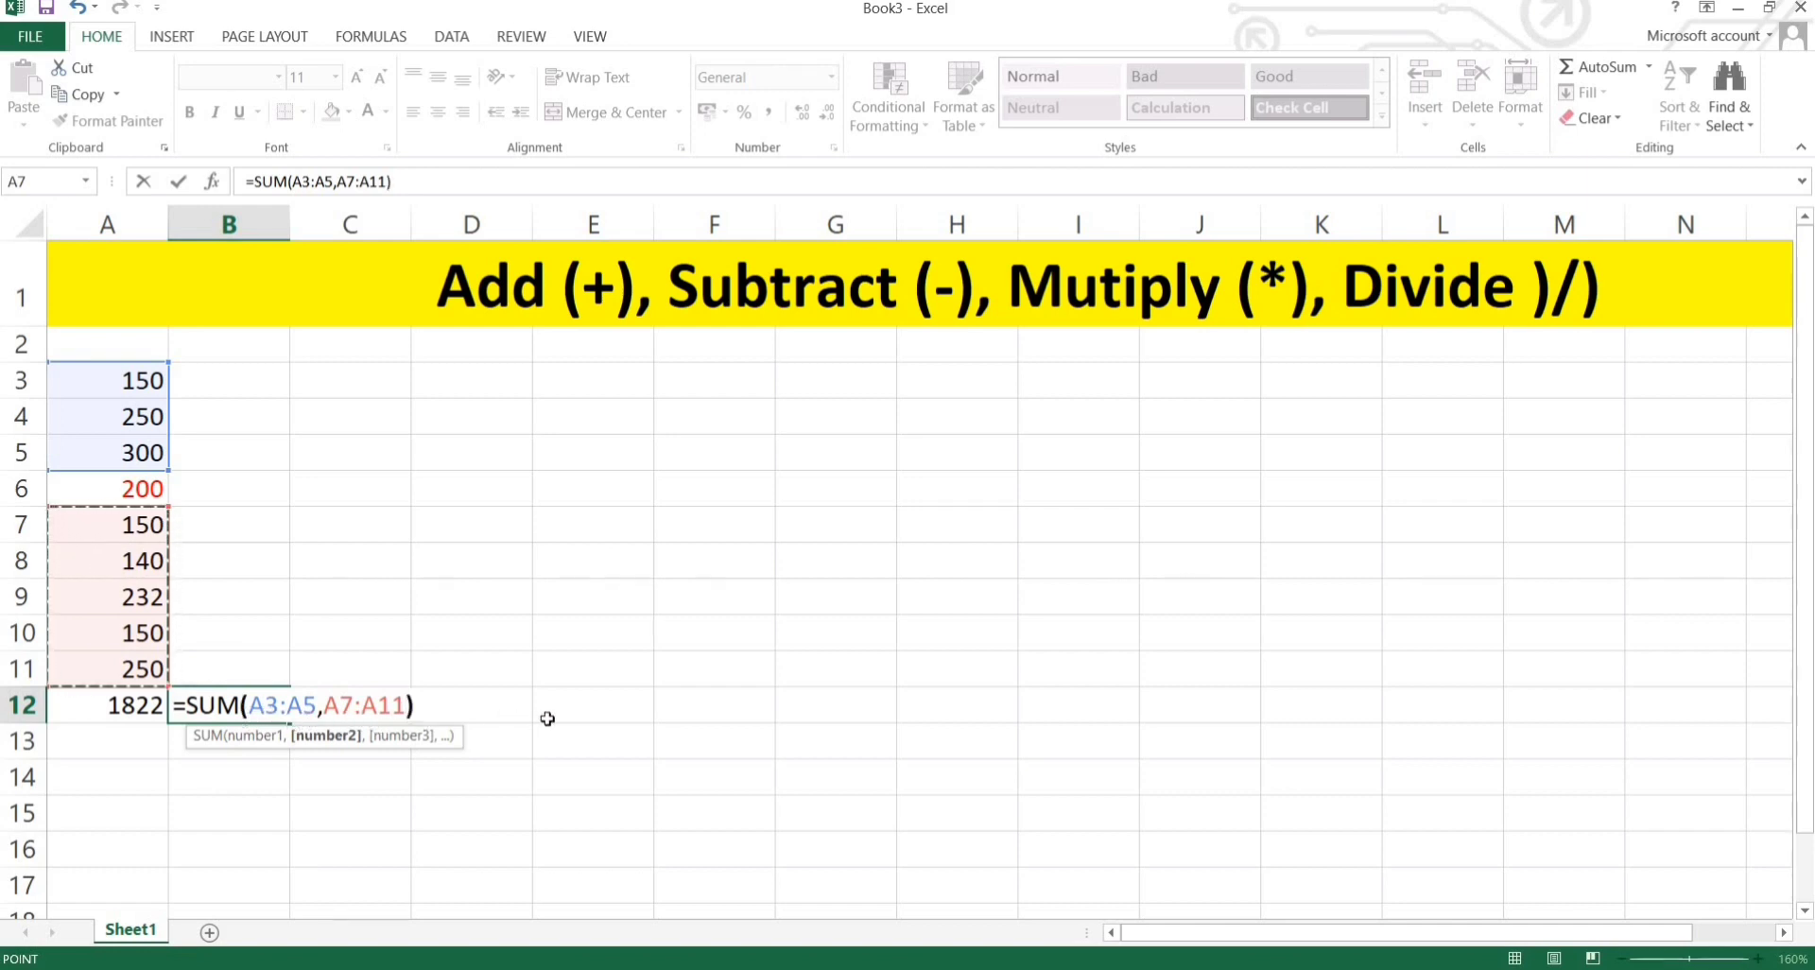
pyautogui.press('Return')
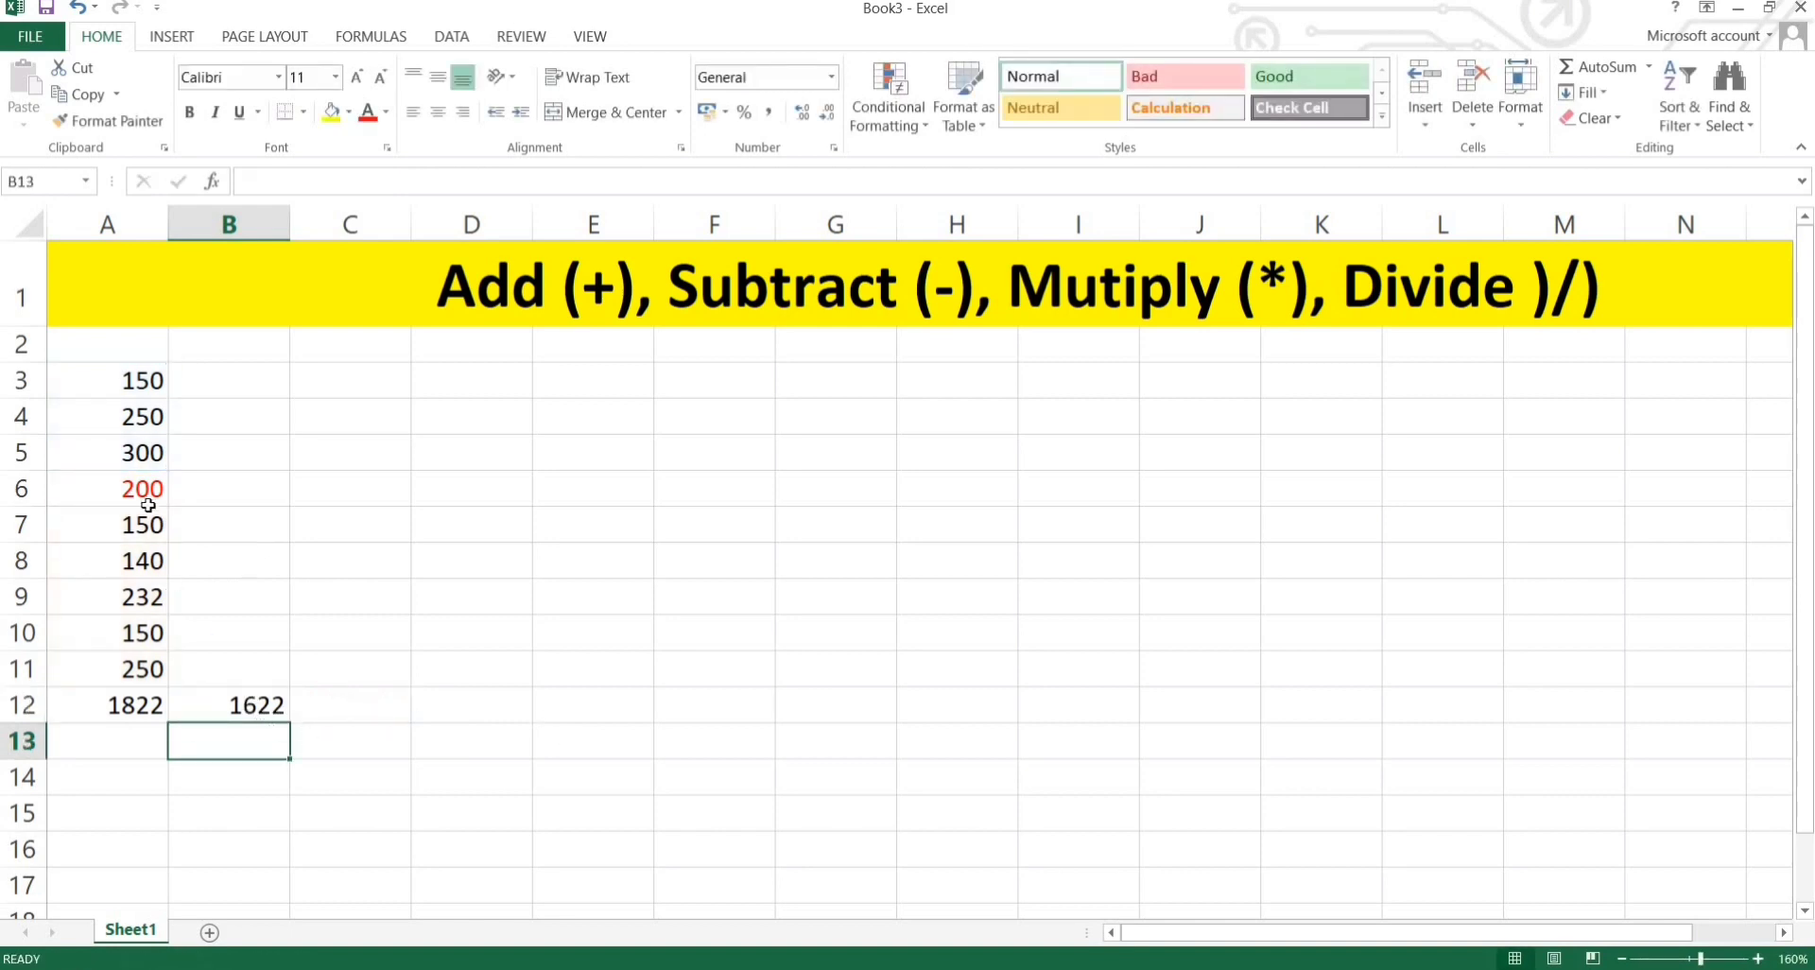
pyautogui.click(145, 493)
pyautogui.click(227, 698)
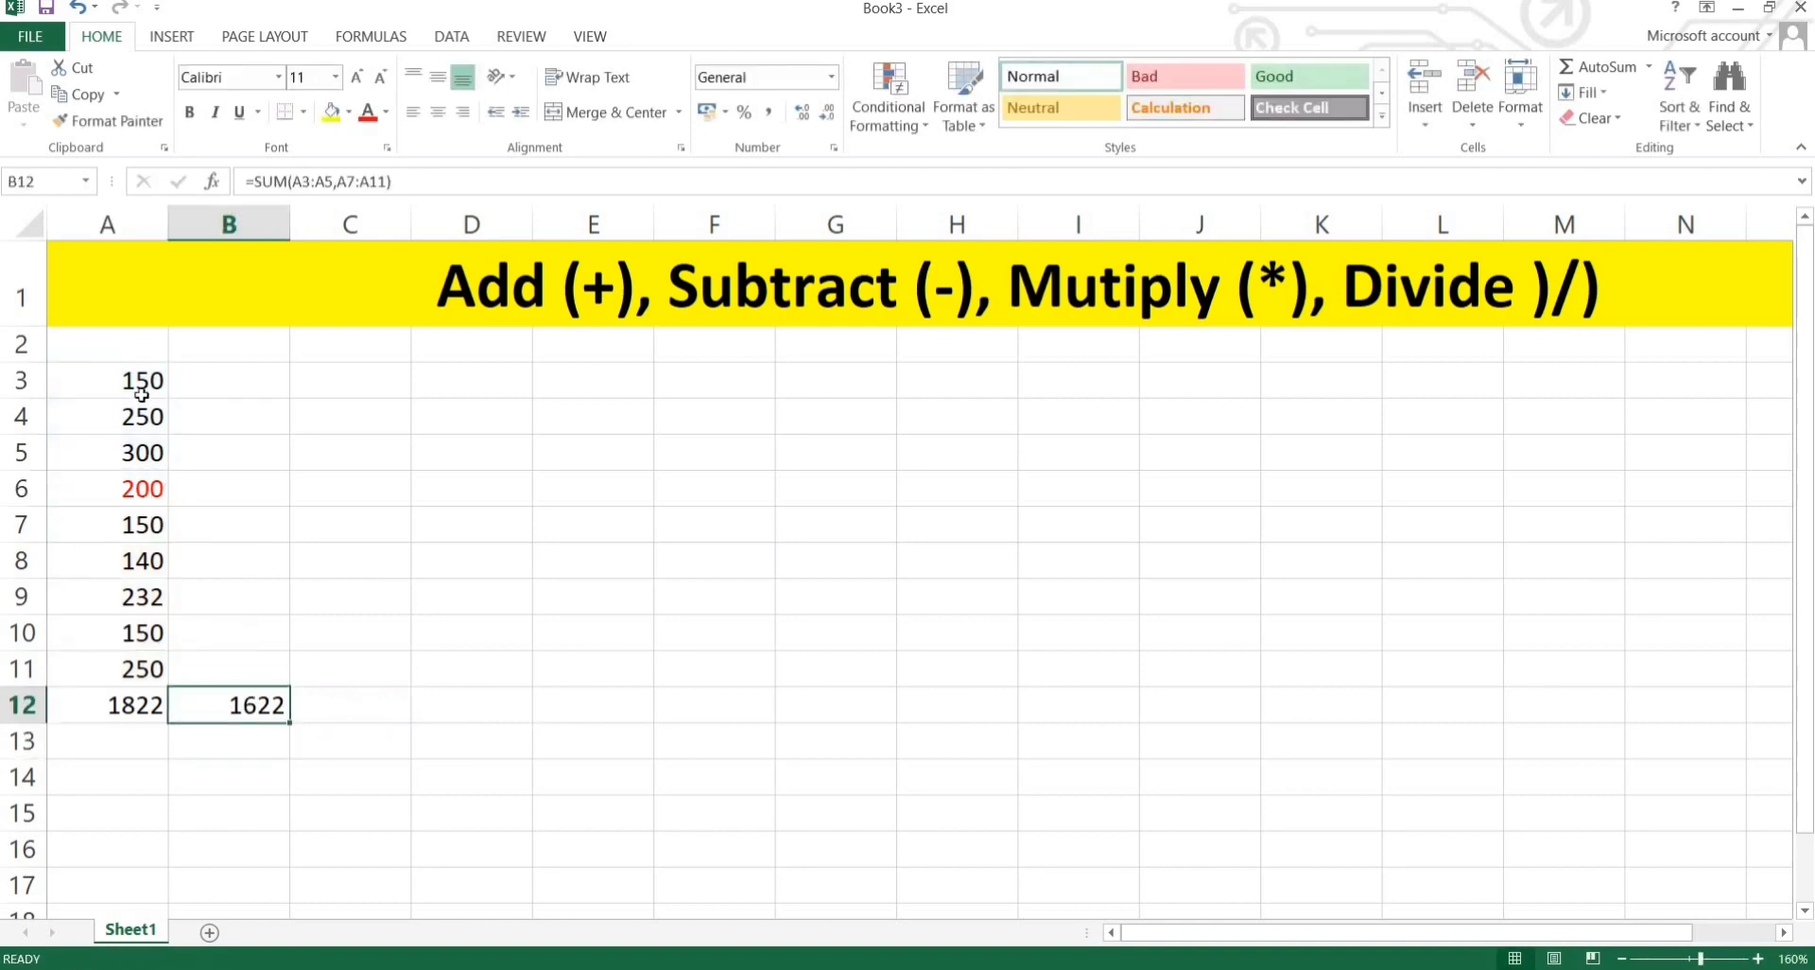
pyautogui.moveTo(141, 380); pyautogui.dragTo(142, 668)
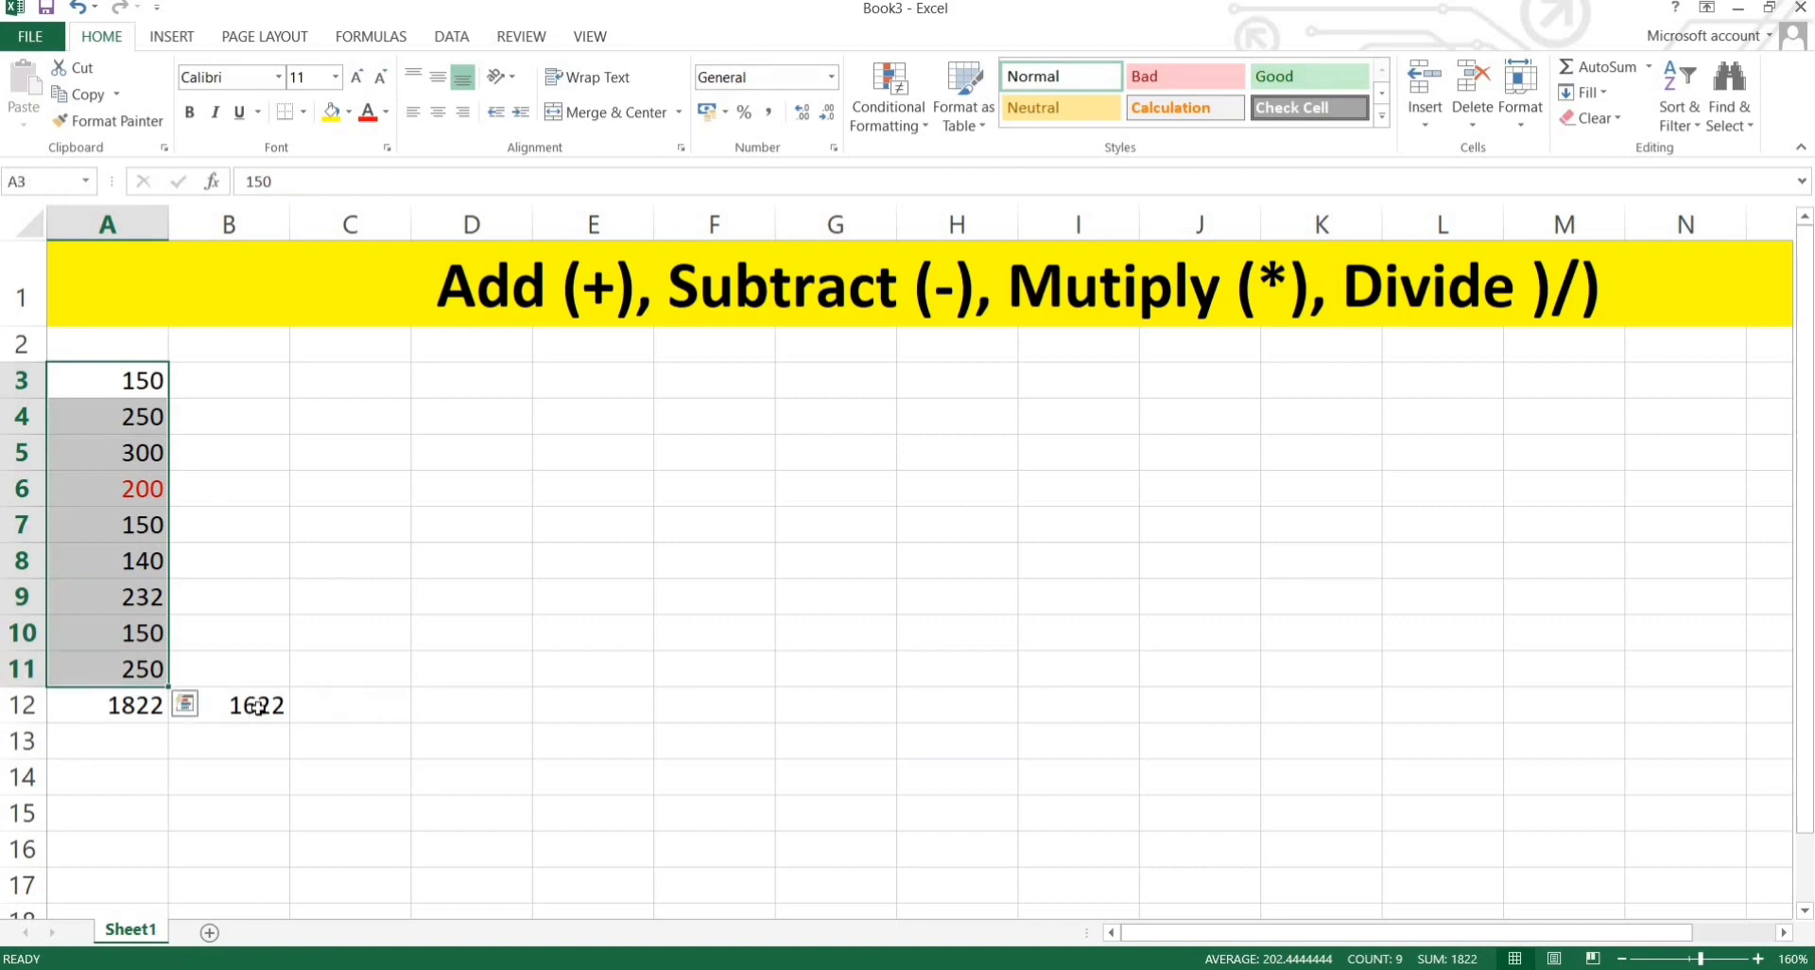
# - Enter =SUM(A3:A11,-A6) in C12, subtracting the 200 to give 1622
pyautogui.press('Right')
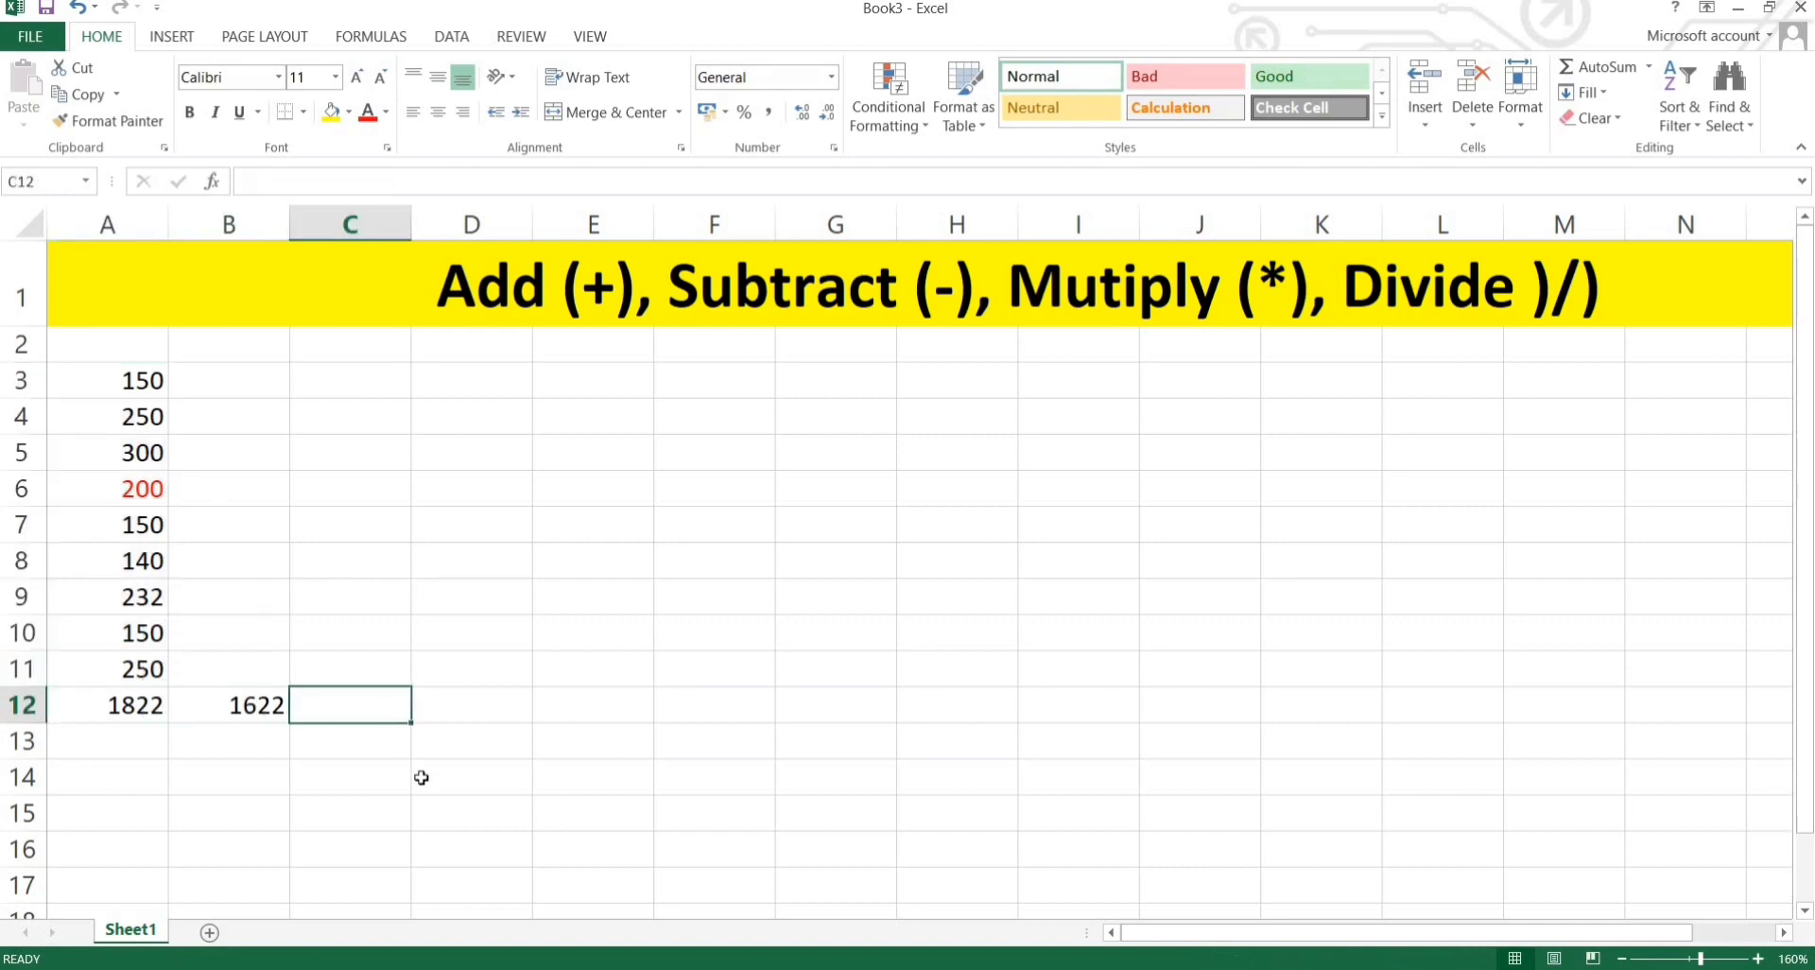
pyautogui.write('=sum')
pyautogui.press('Tab')
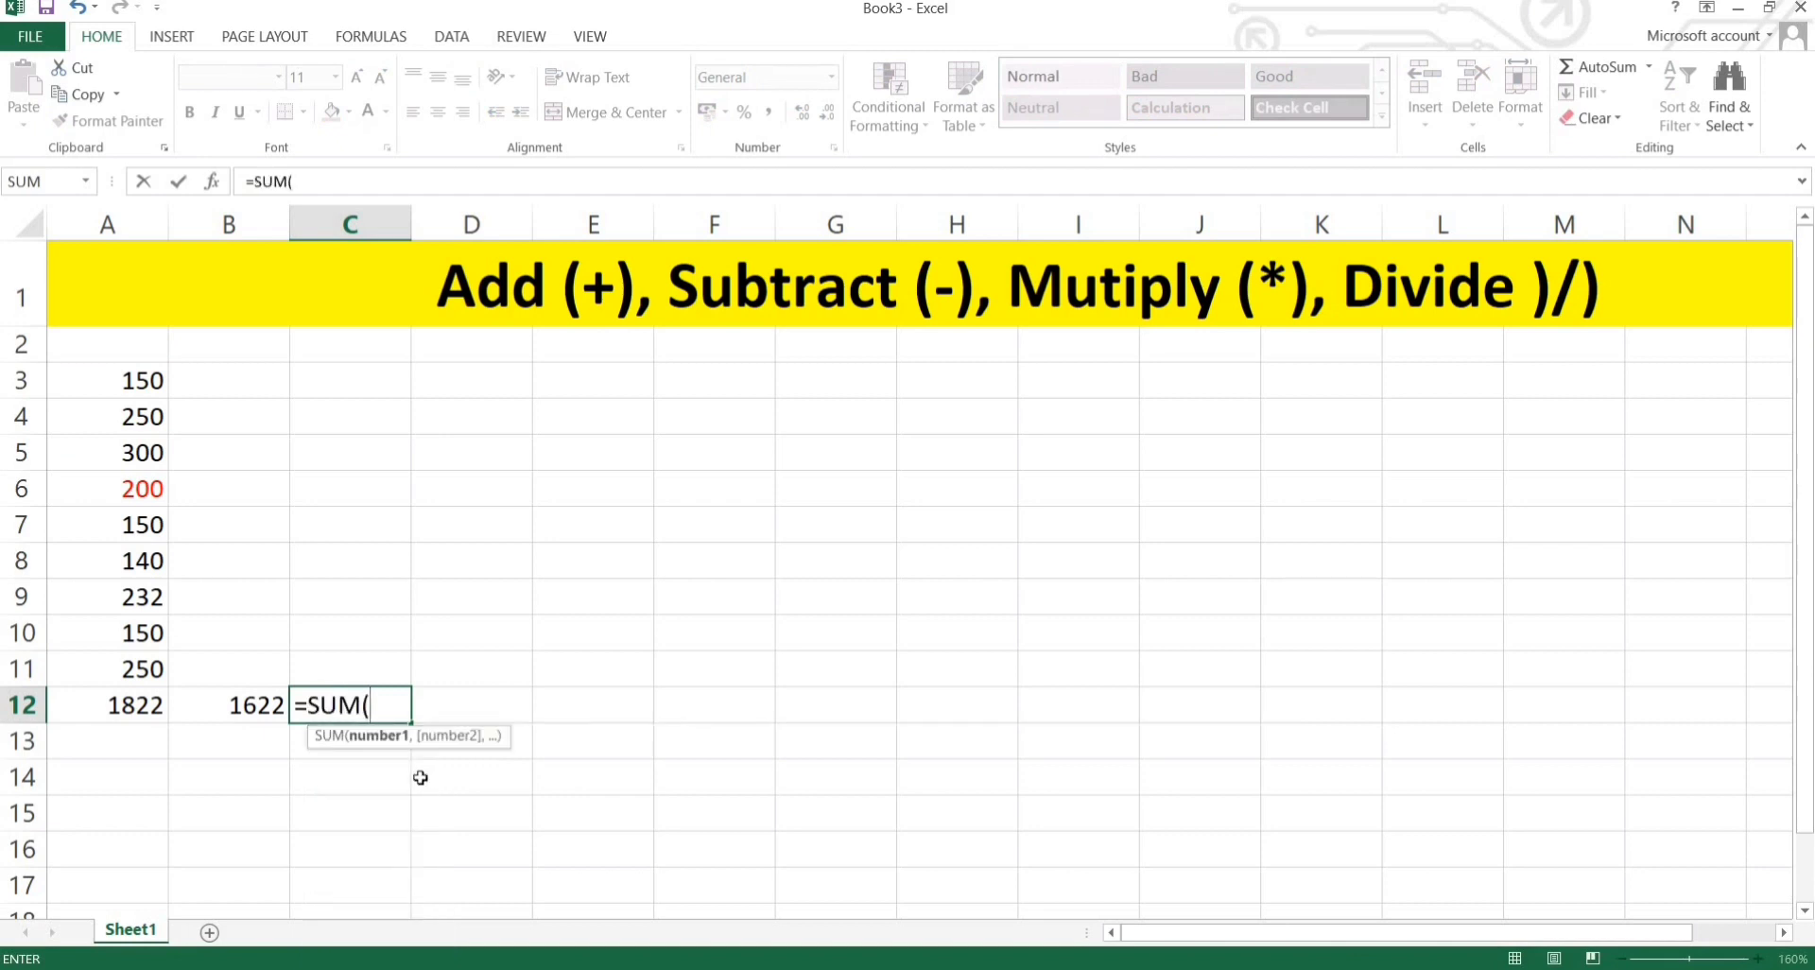
pyautogui.moveTo(152, 381); pyautogui.dragTo(154, 661)
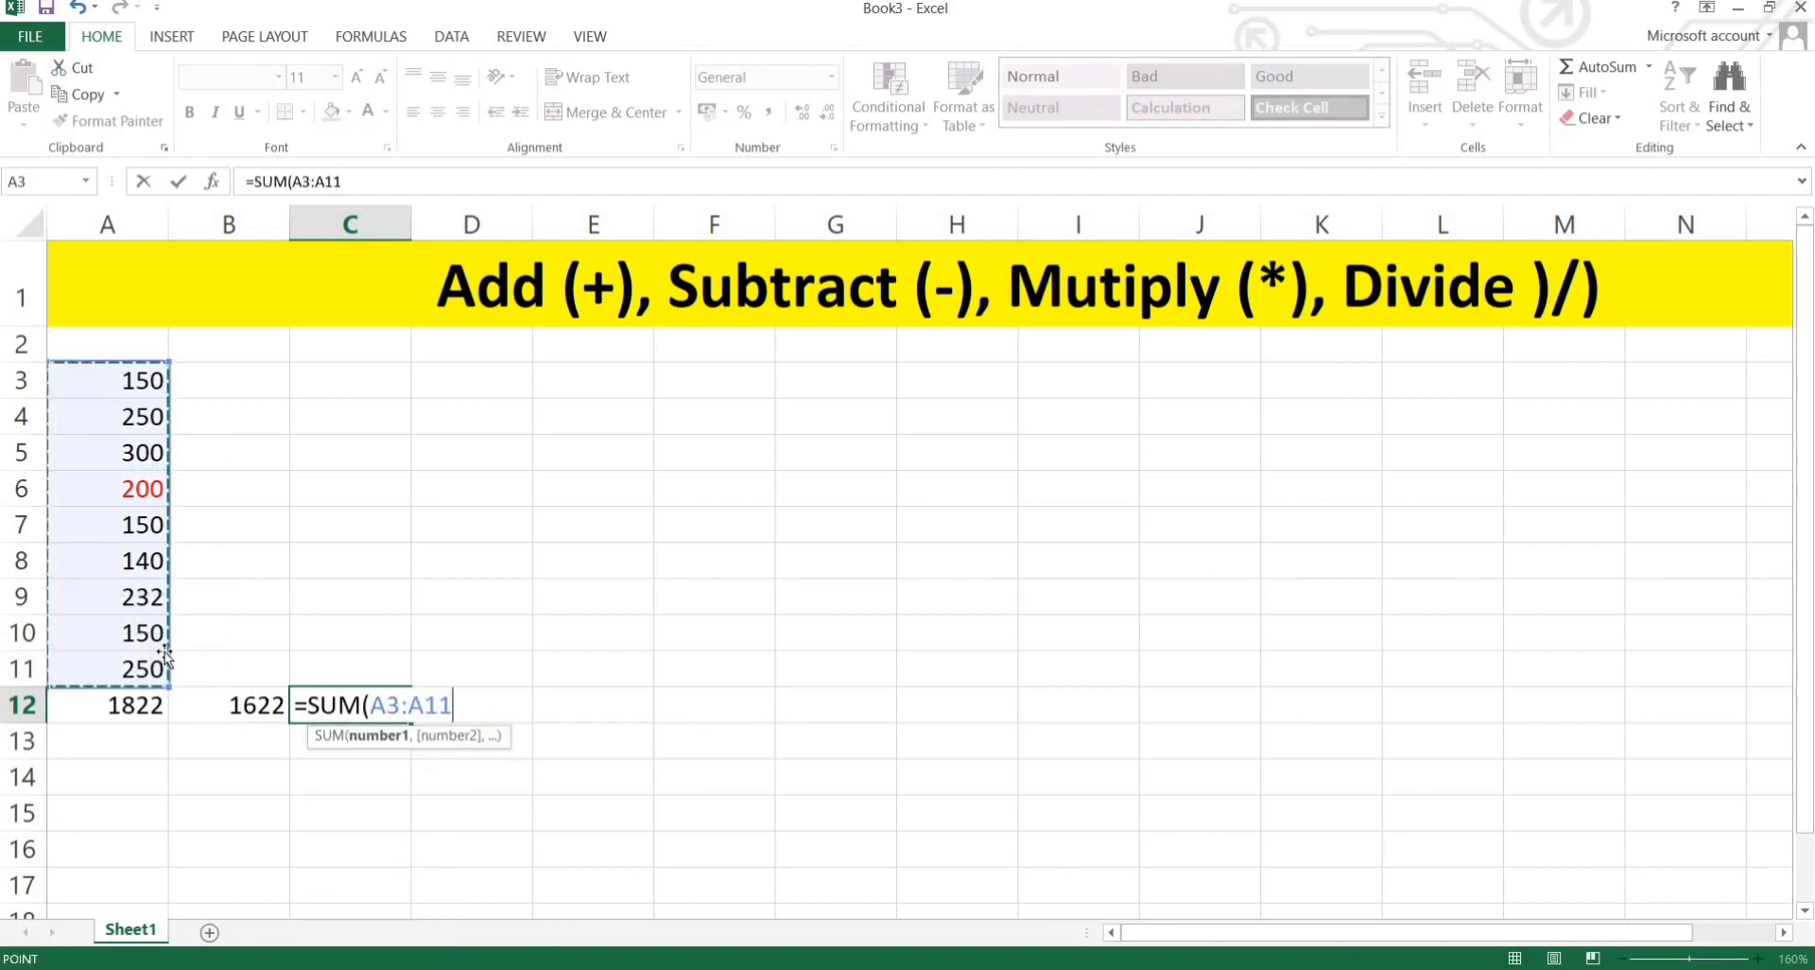
pyautogui.write(',')
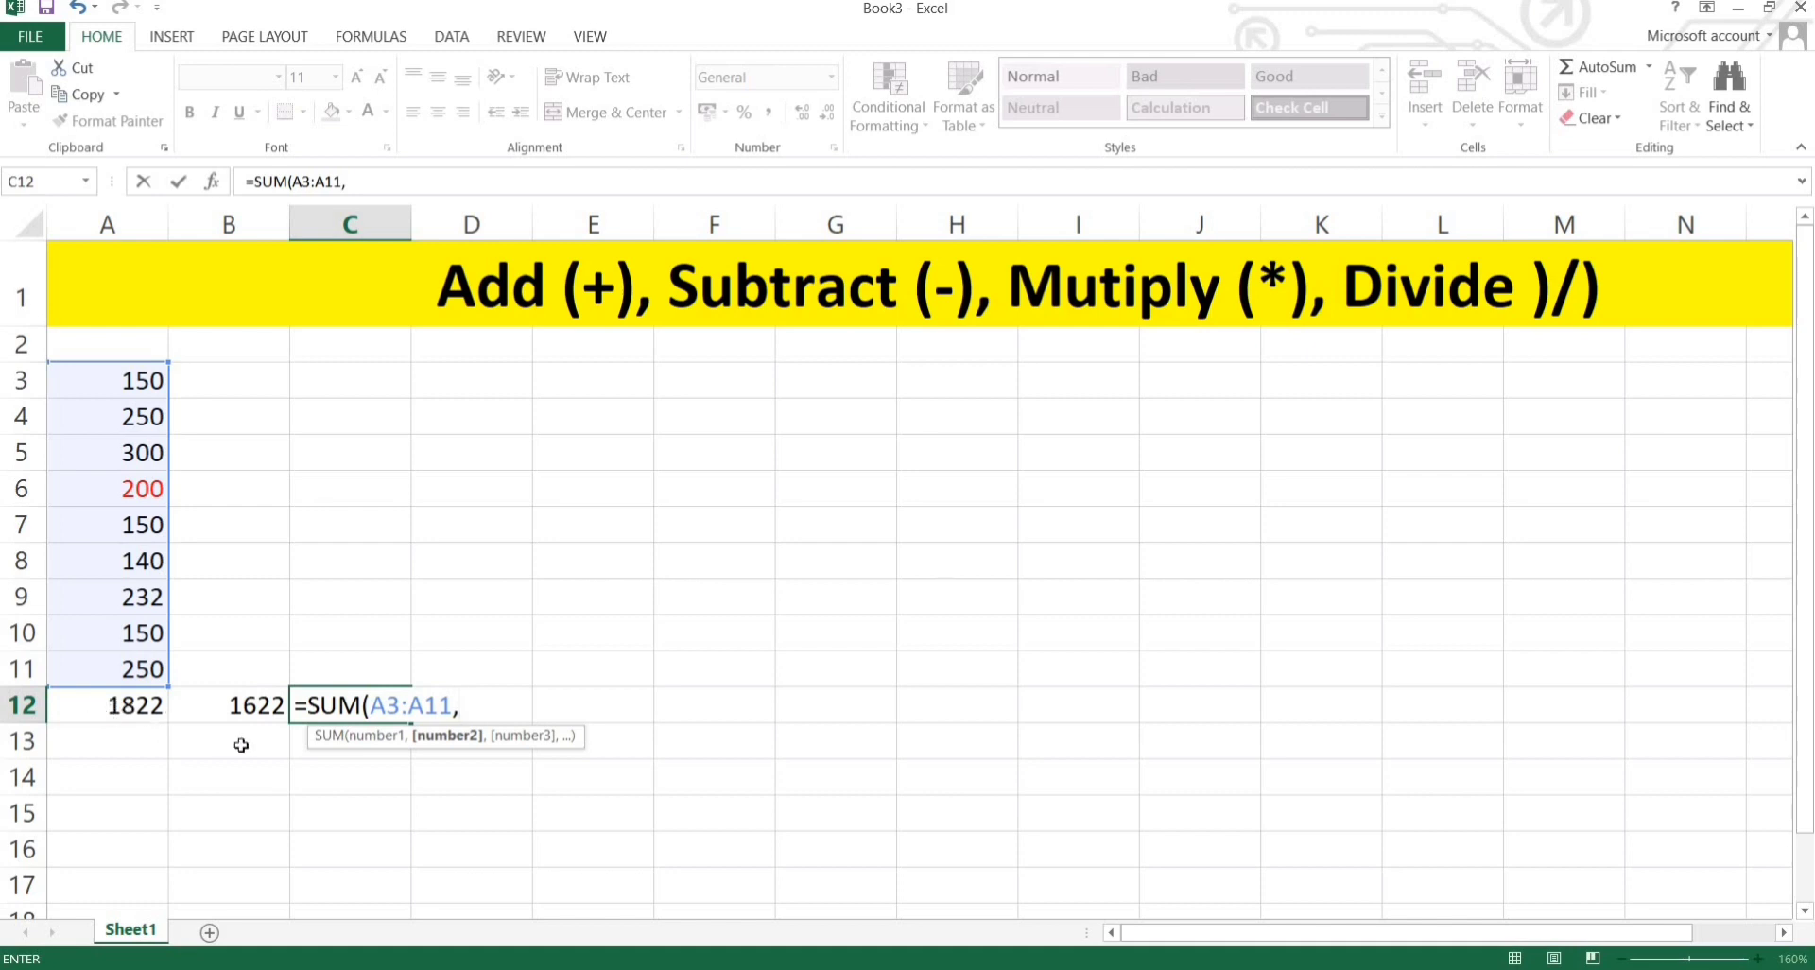
pyautogui.write('-')
pyautogui.click(152, 496)
pyautogui.write(')')
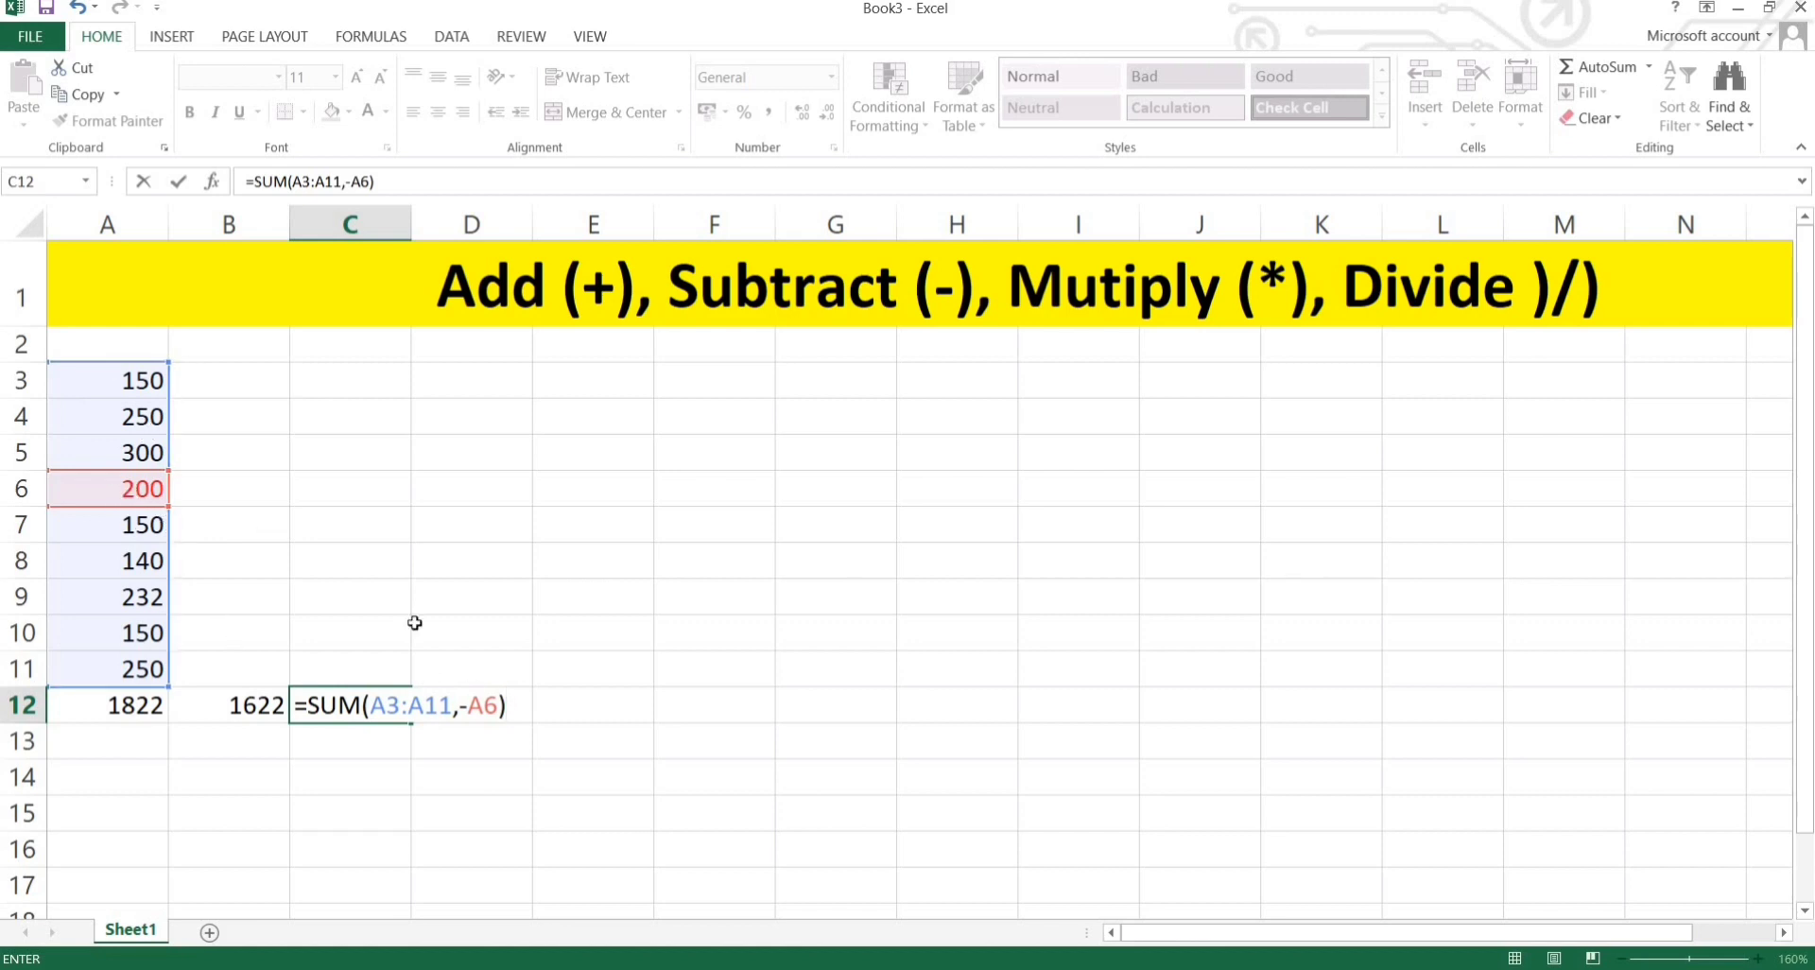
pyautogui.press('Return')
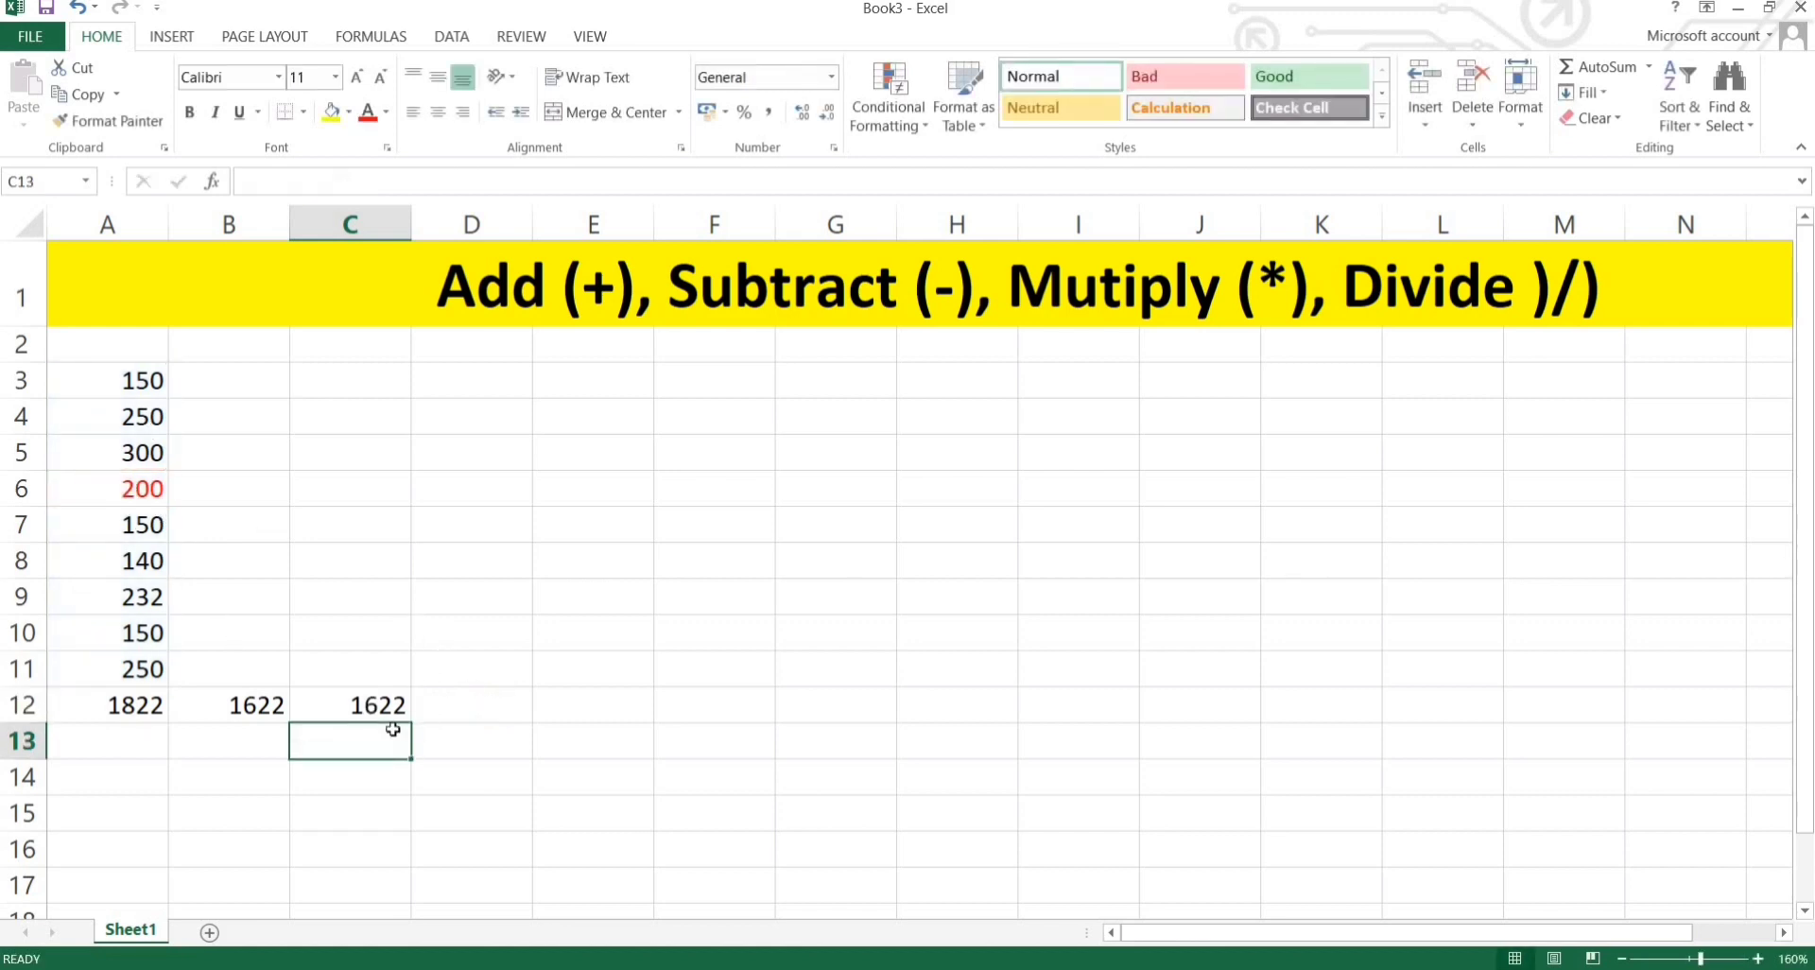
pyautogui.click(300, 721)
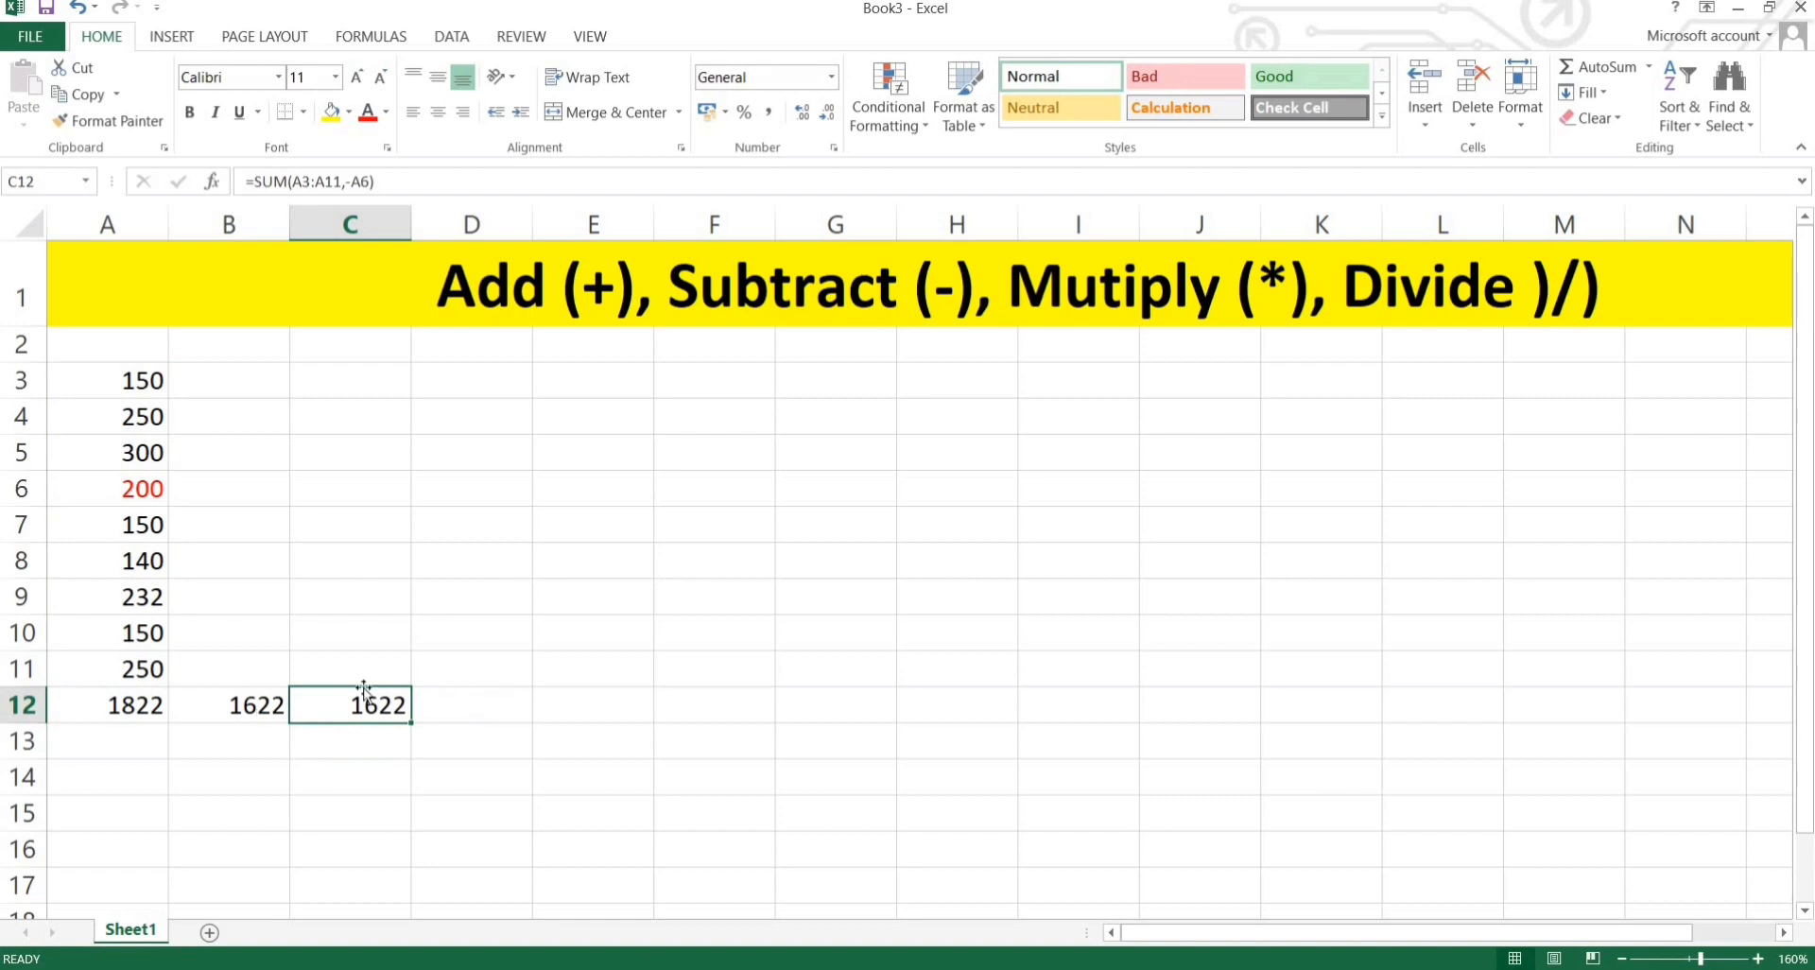
pyautogui.click(262, 704)
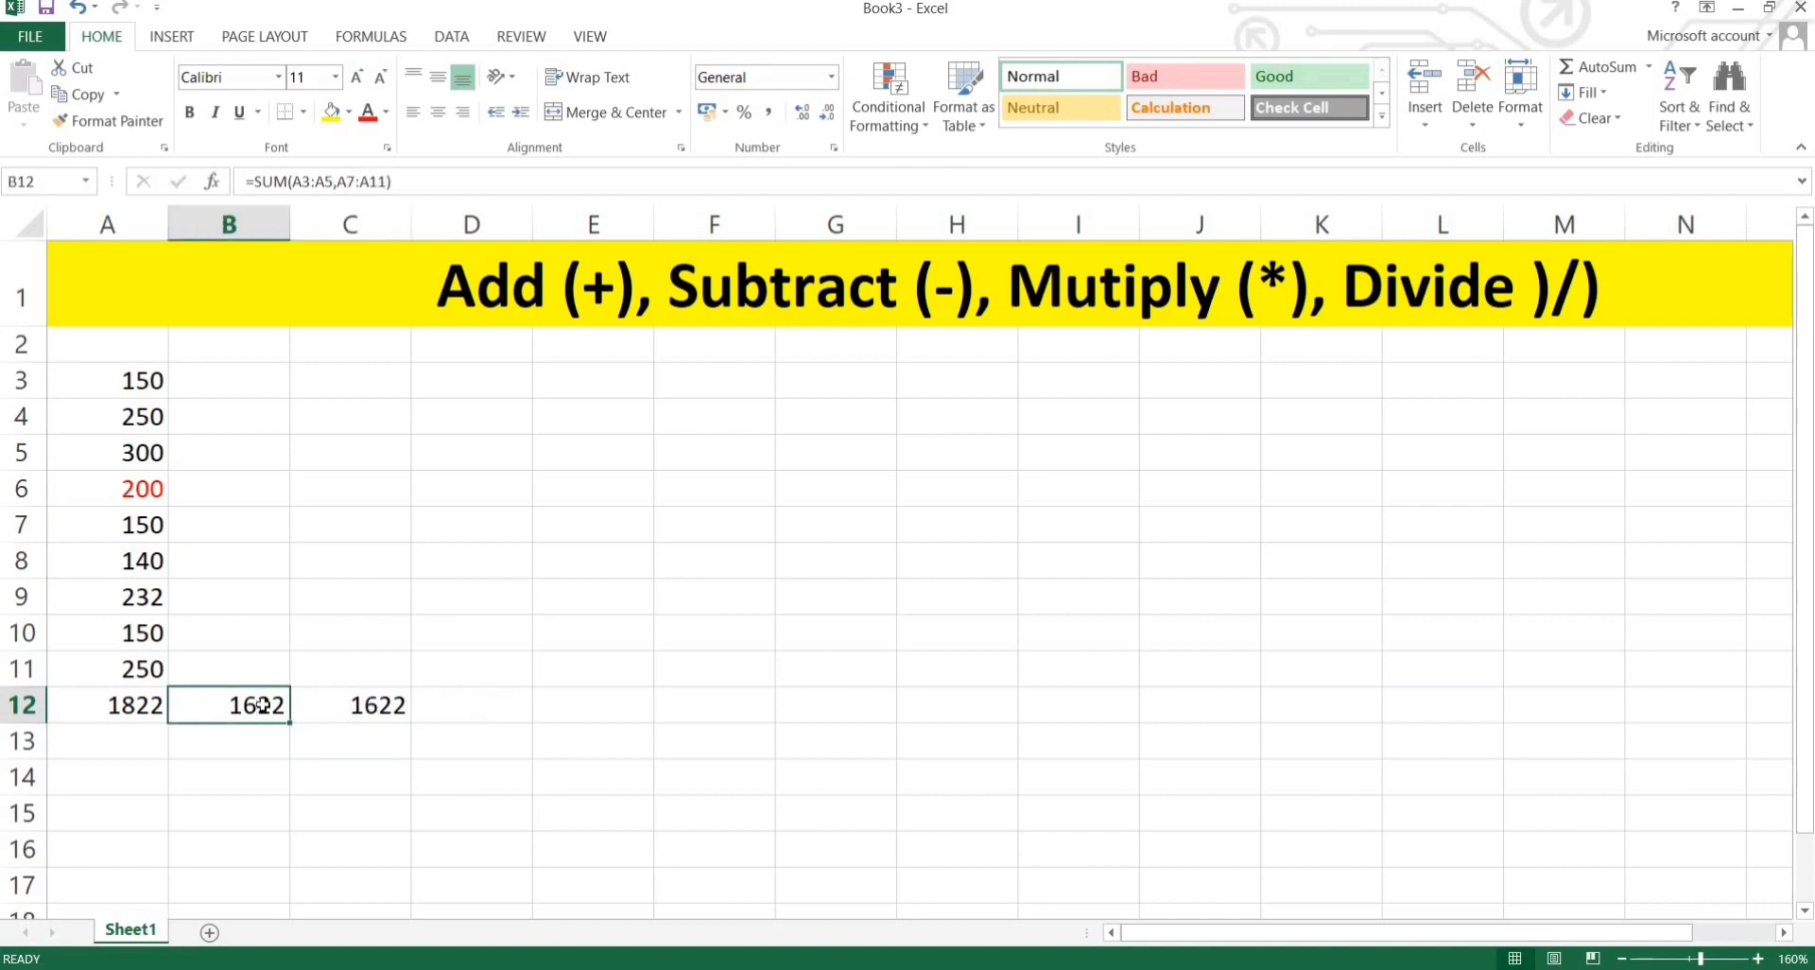
pyautogui.doubleClick(263, 704)
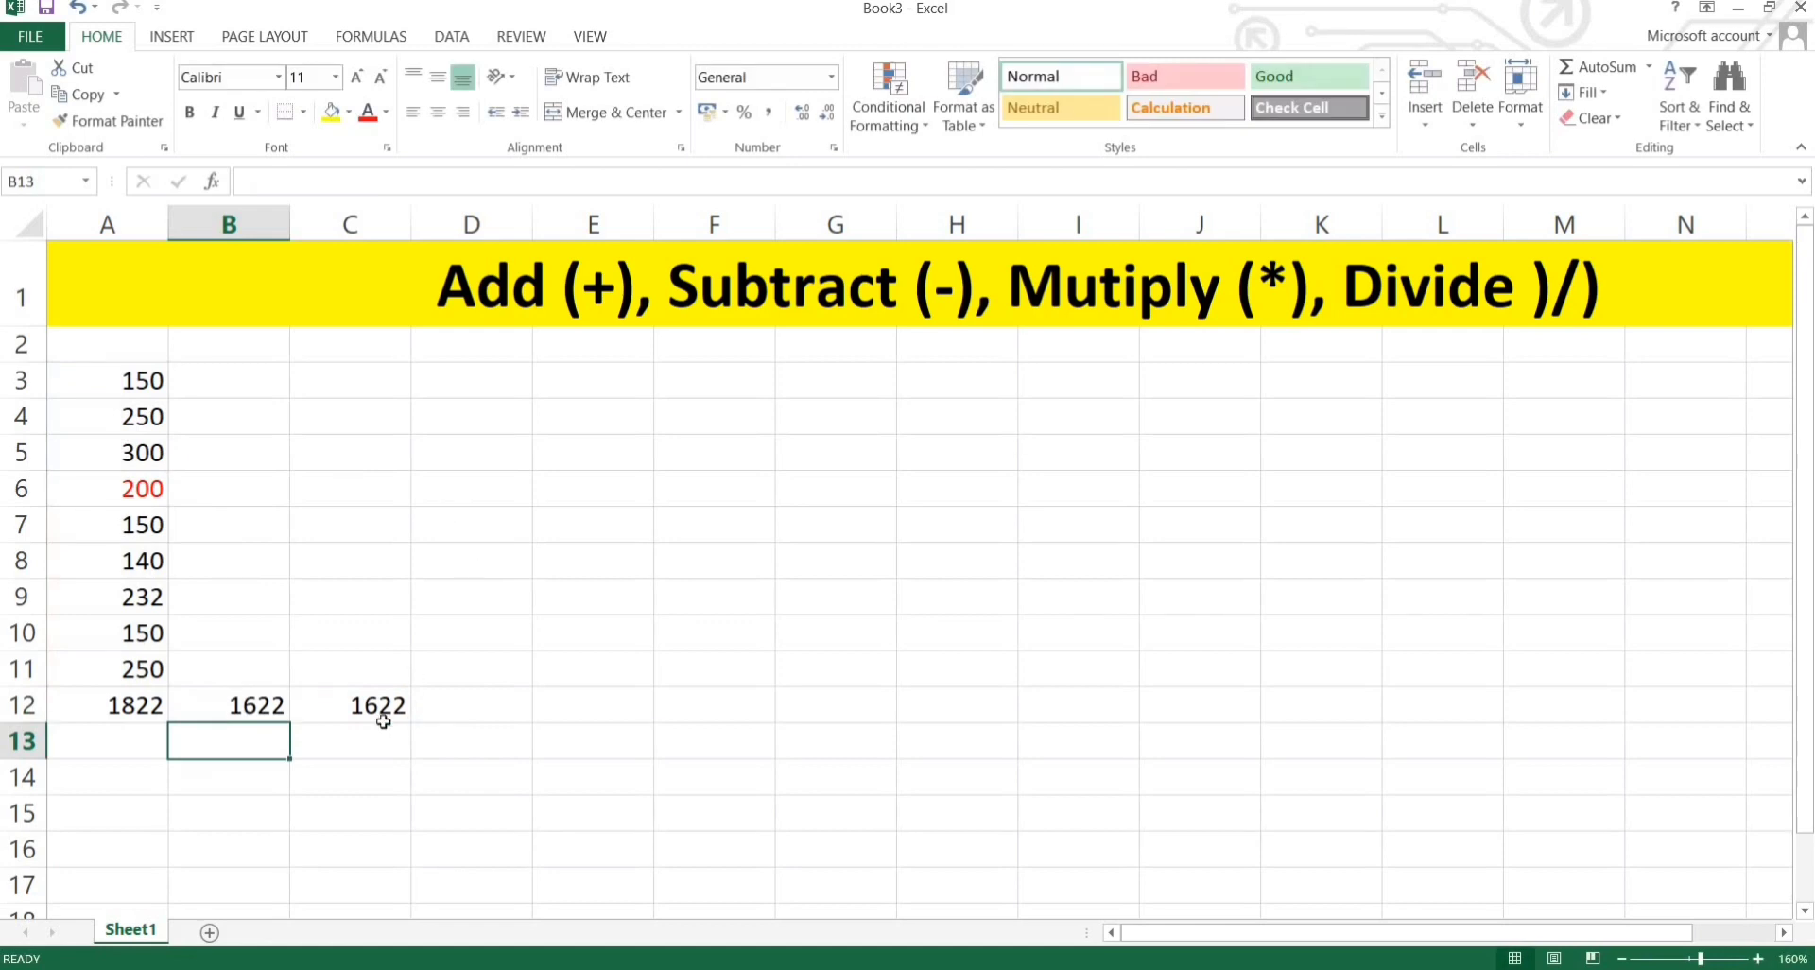
pyautogui.click(382, 719)
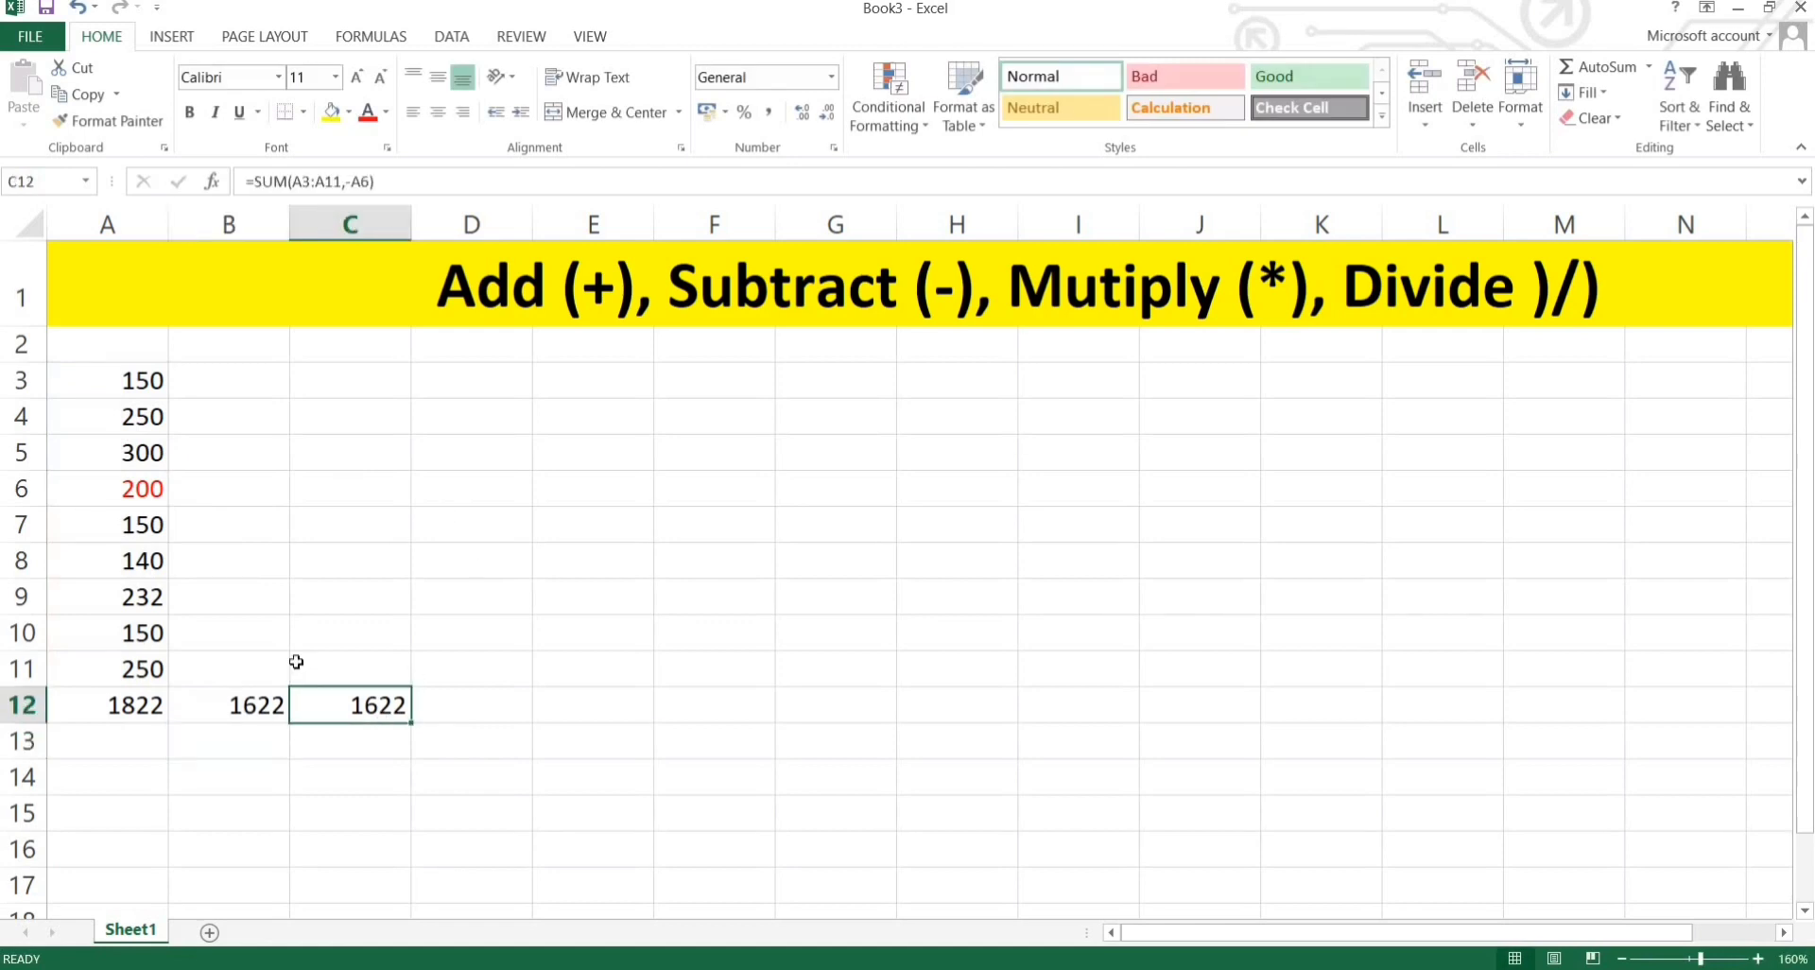
pyautogui.doubleClick(328, 704)
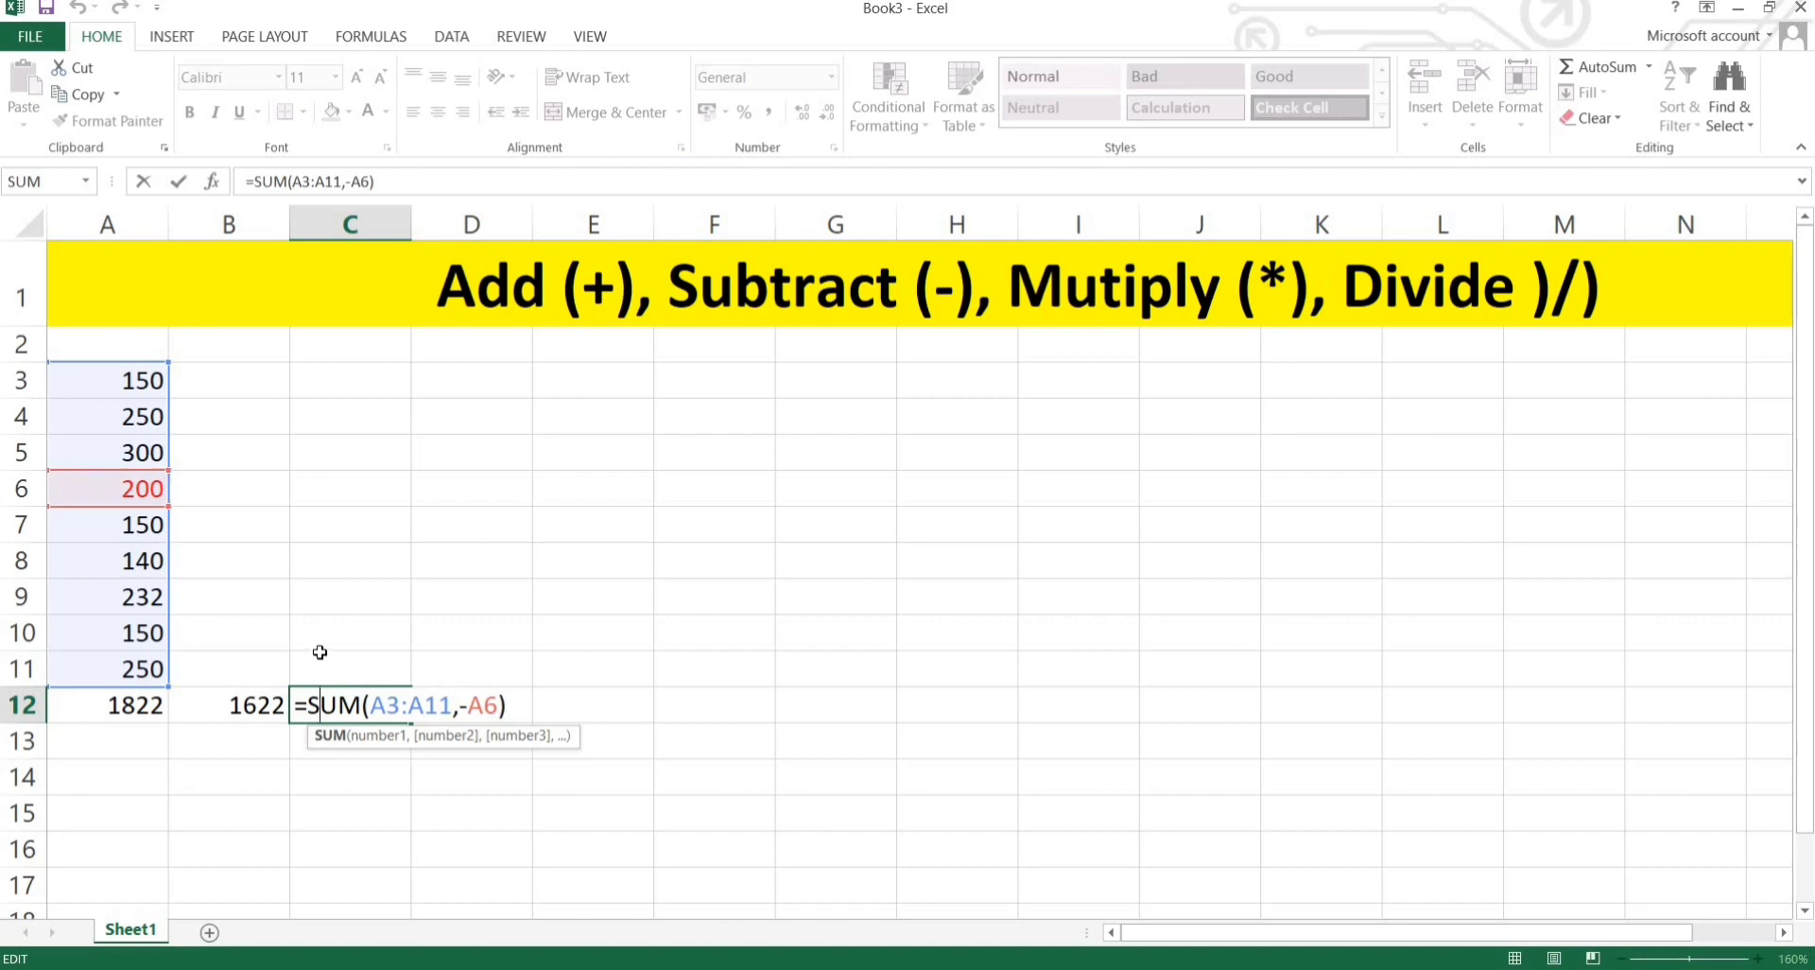
pyautogui.press('Return')
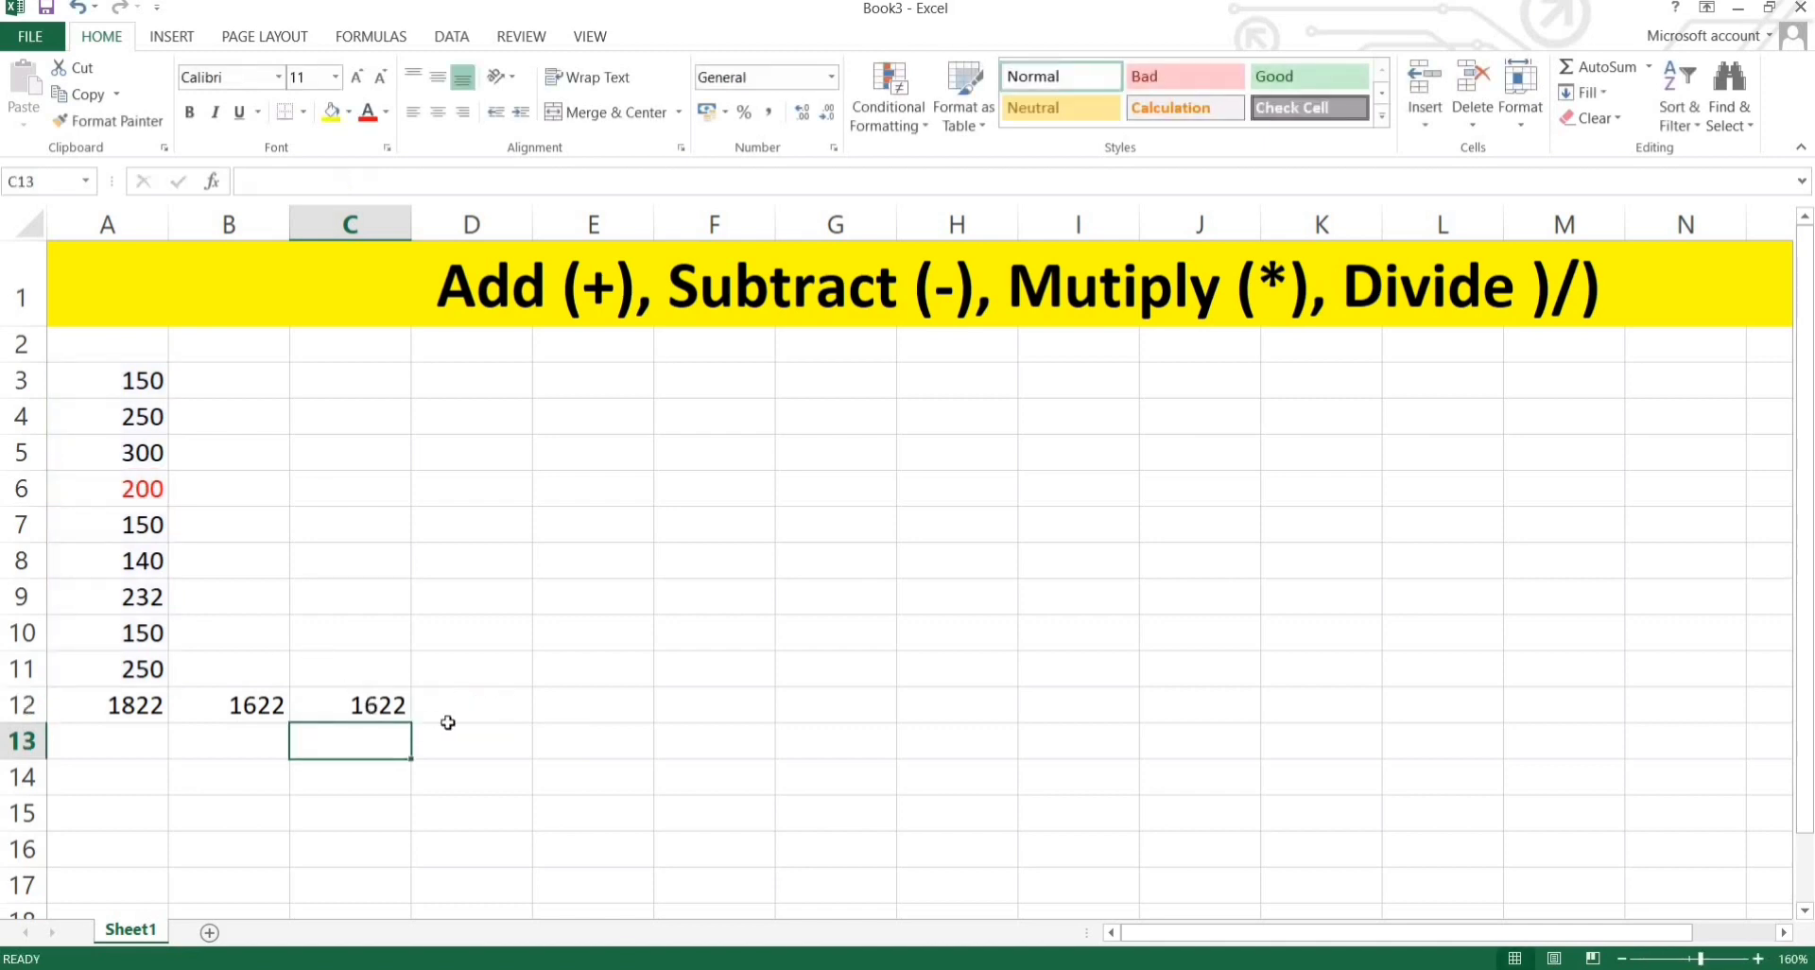
pyautogui.click(179, 766)
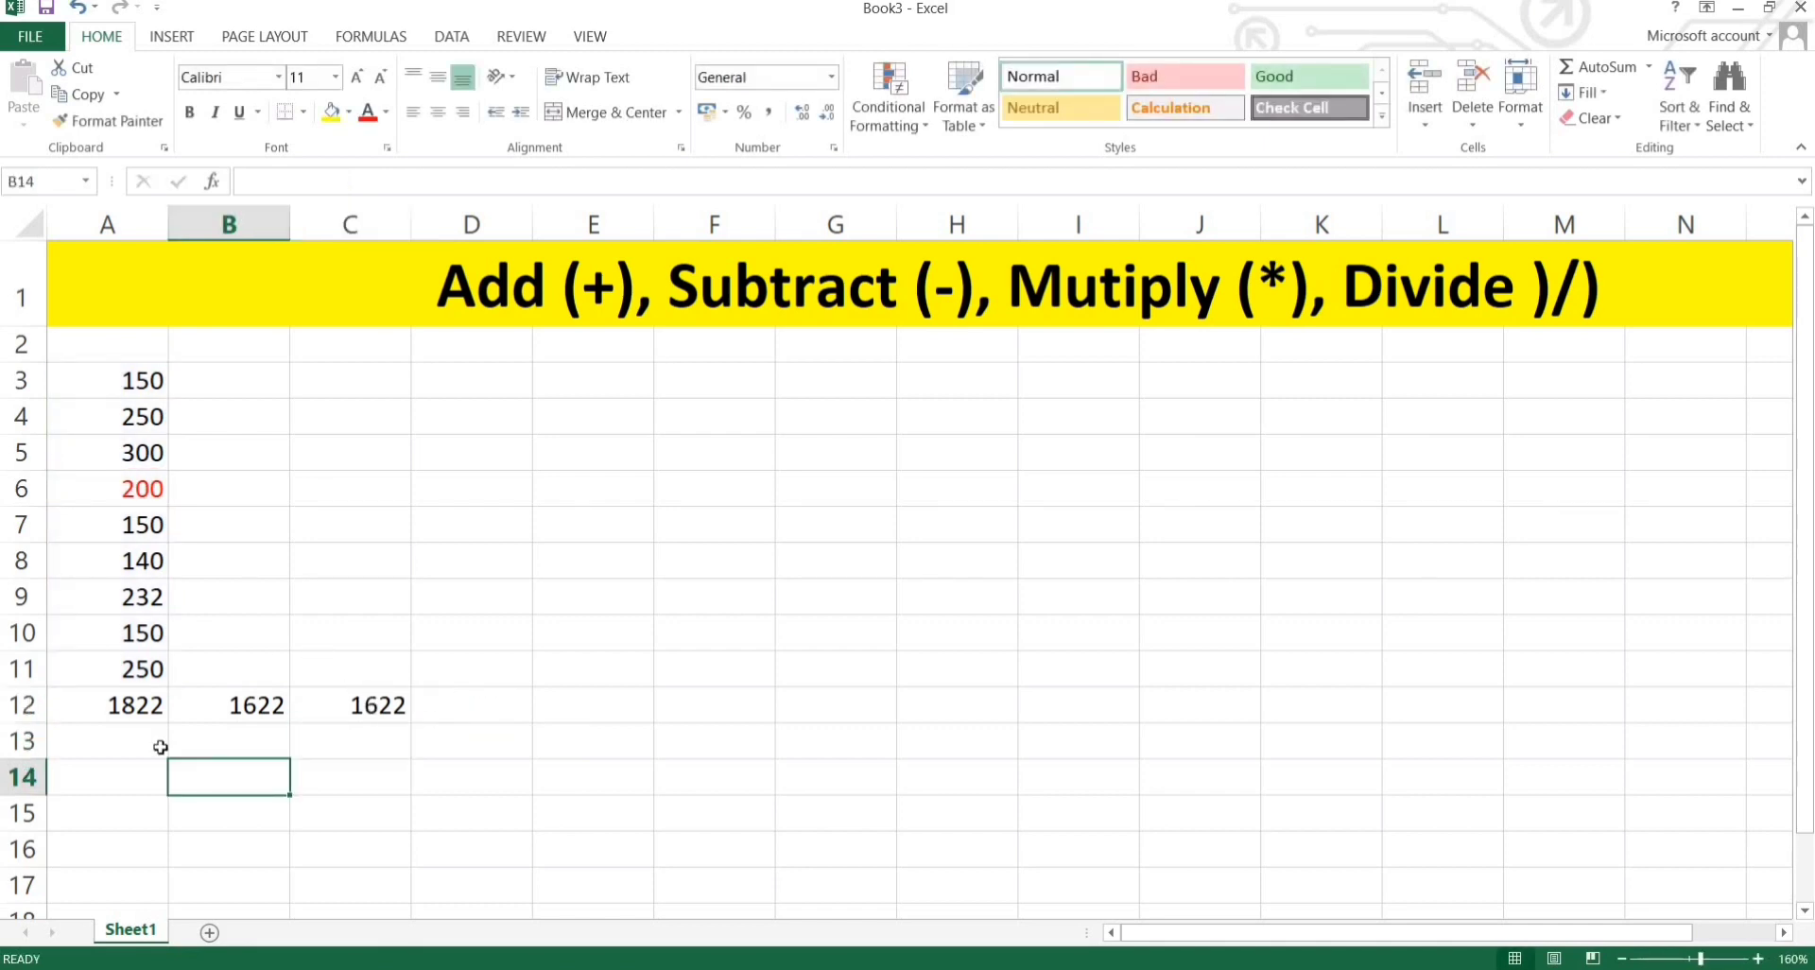